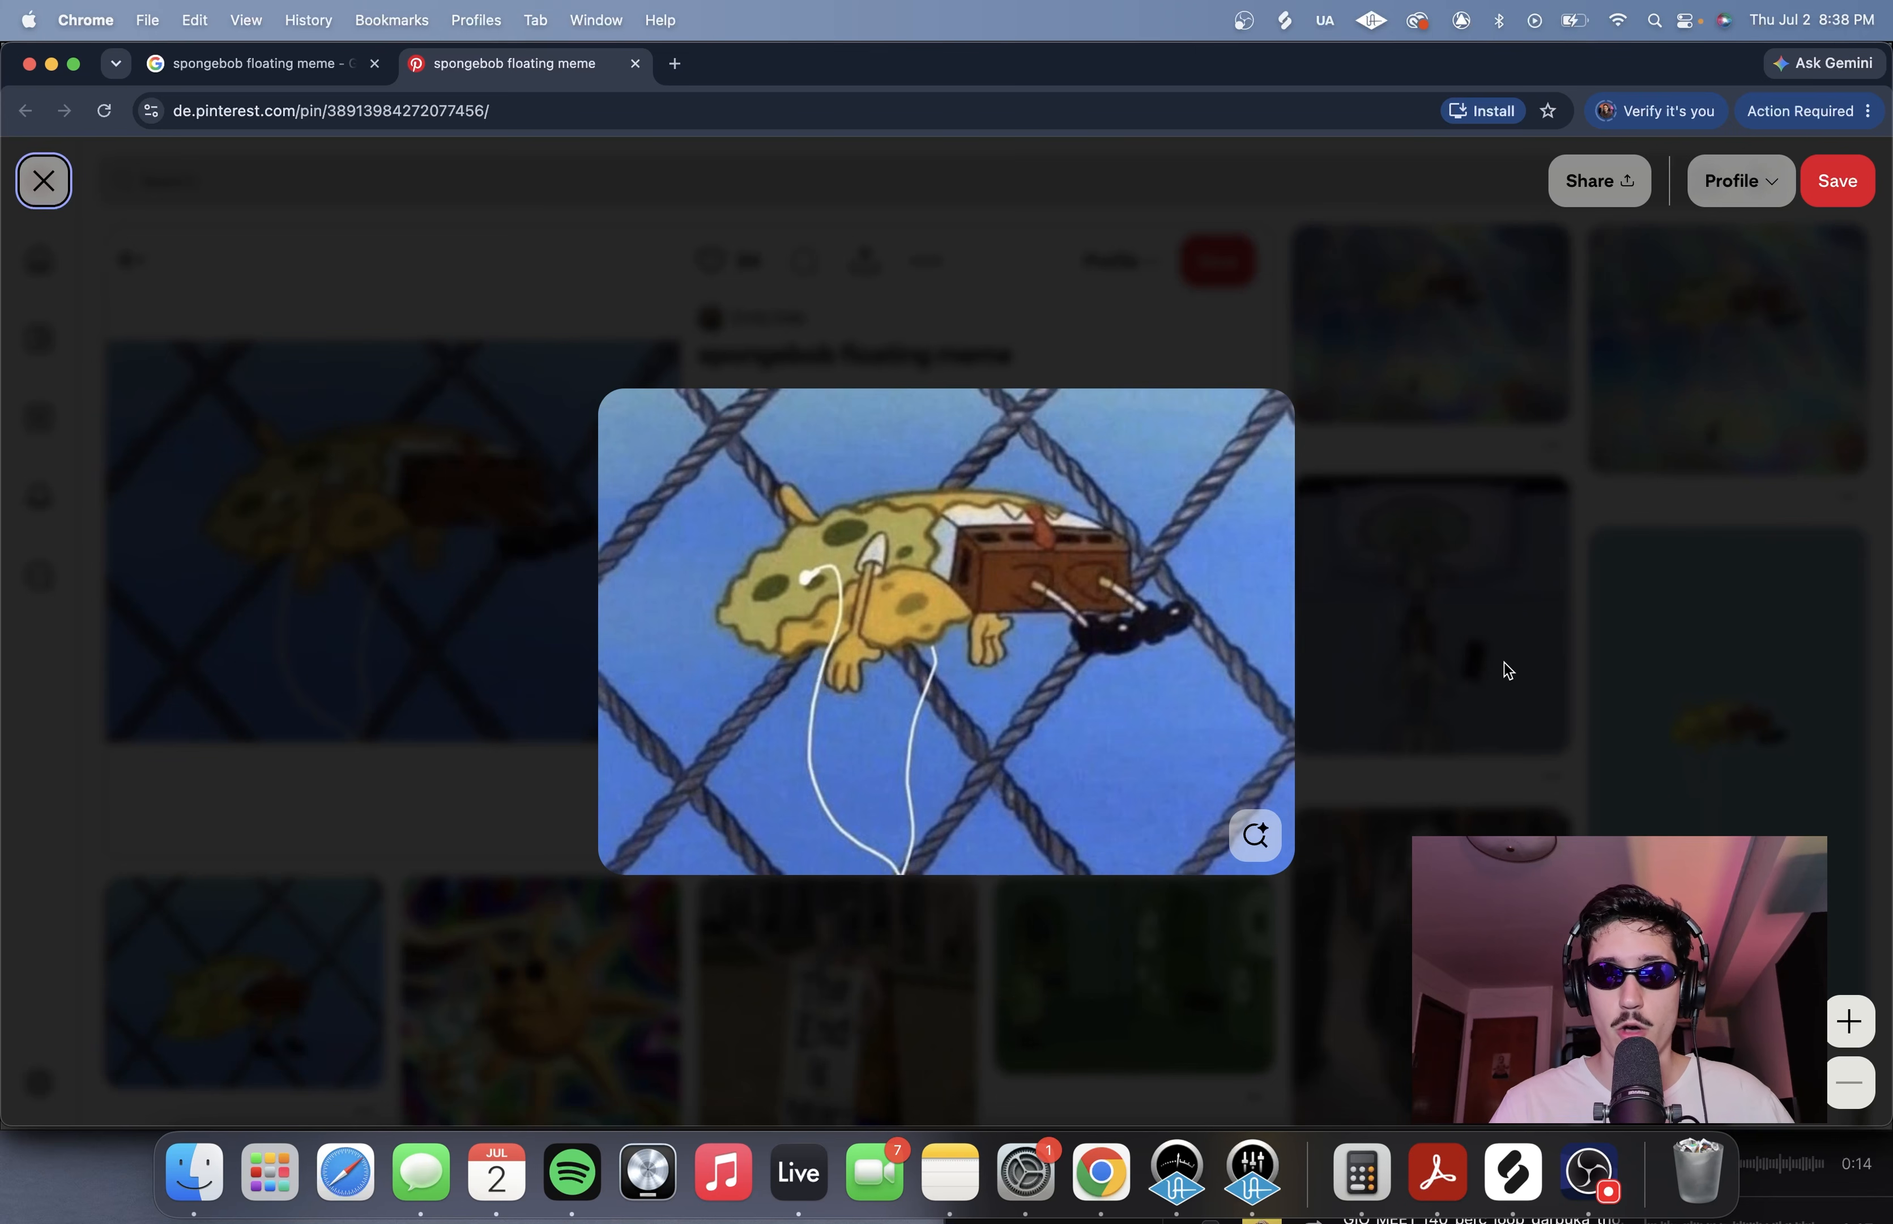
Step: Switch to Ableton Live, solo the Keyscape and DX7 V tracks, and play them from bar 15
{"action": "left_click", "coordinate": [797, 1170]}
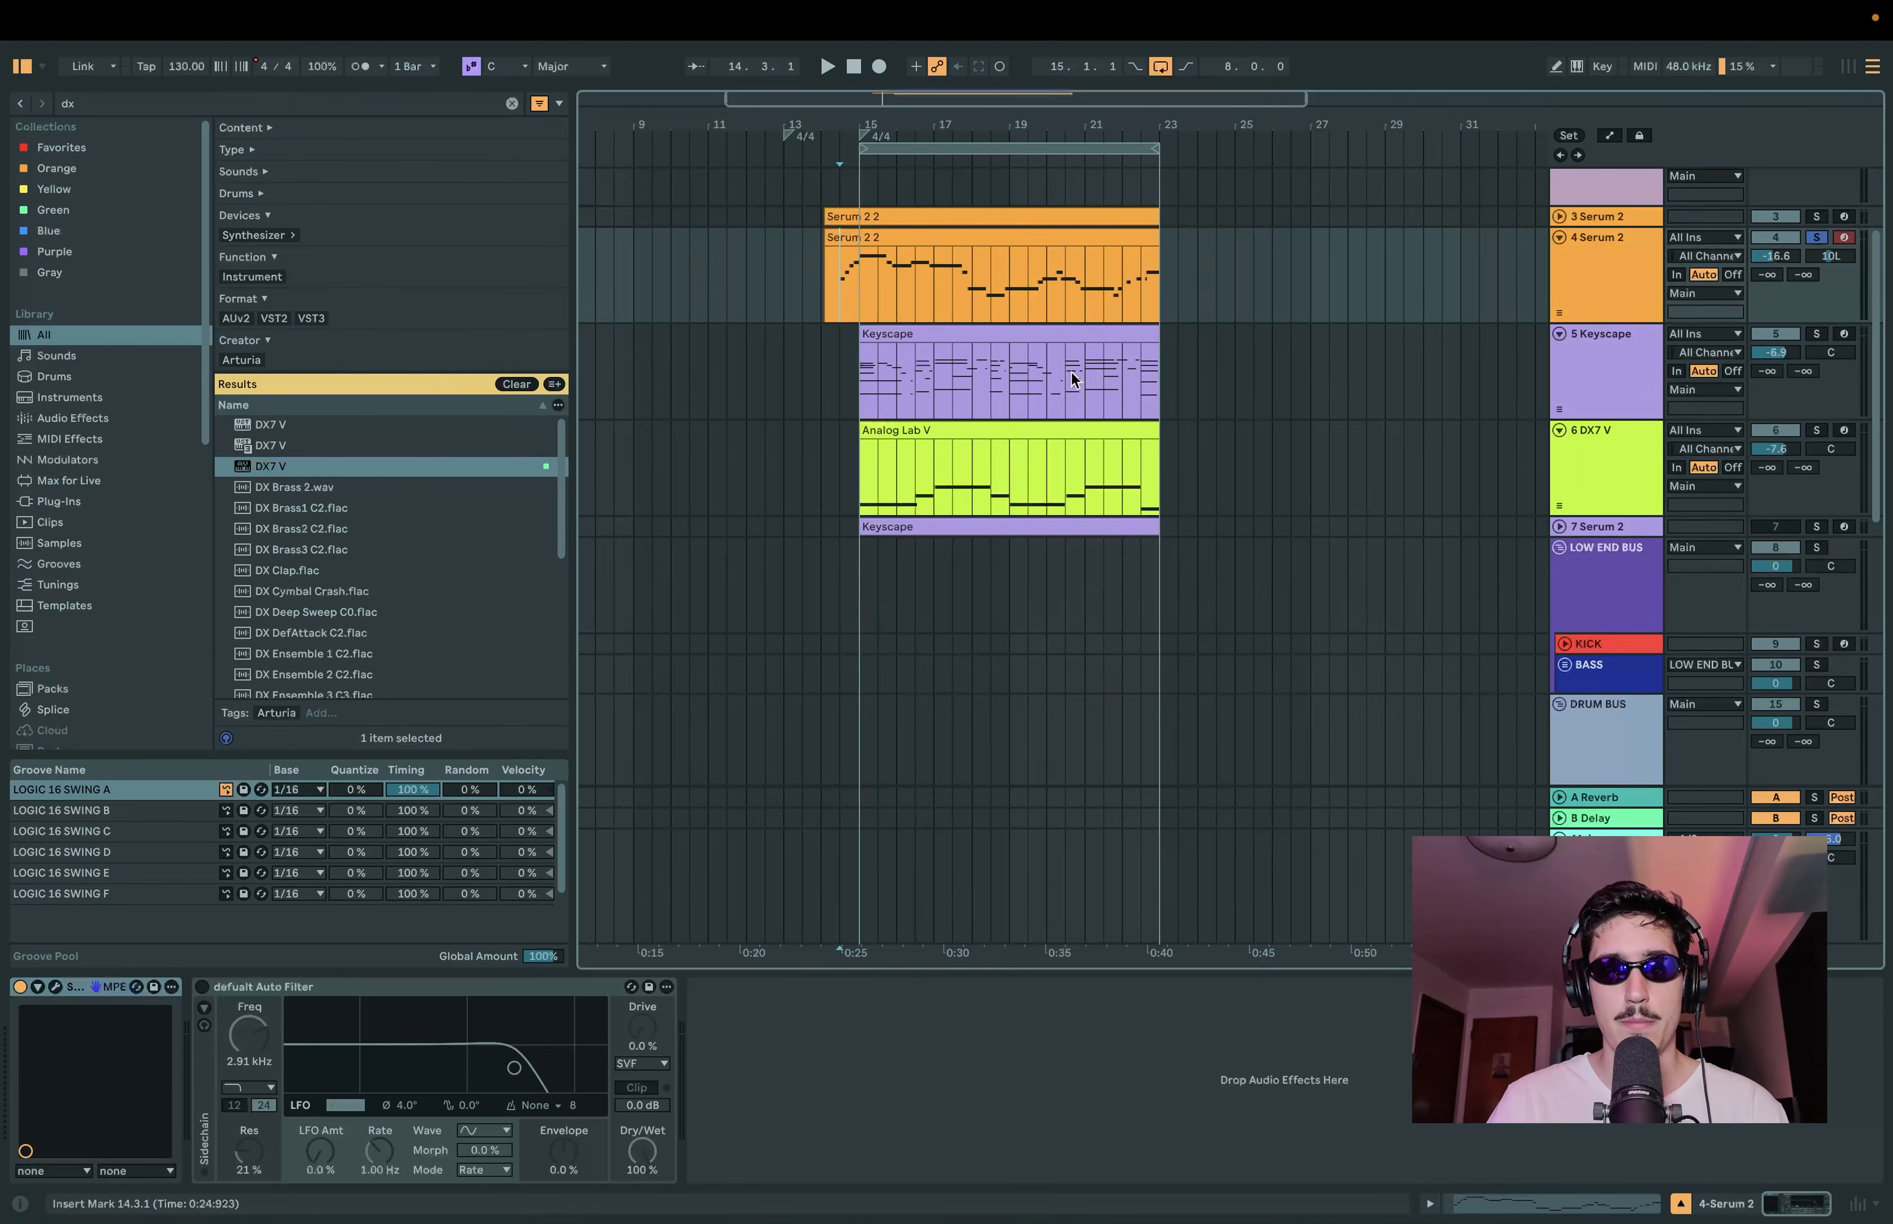
{"action": "scroll", "coordinate": [1075, 373], "scroll_direction": "up", "scroll_amount": 3}
{"action": "left_click", "coordinate": [807, 379]}
{"action": "left_click", "coordinate": [1816, 334]}
{"action": "left_click", "coordinate": [1818, 432], "text": "super"}
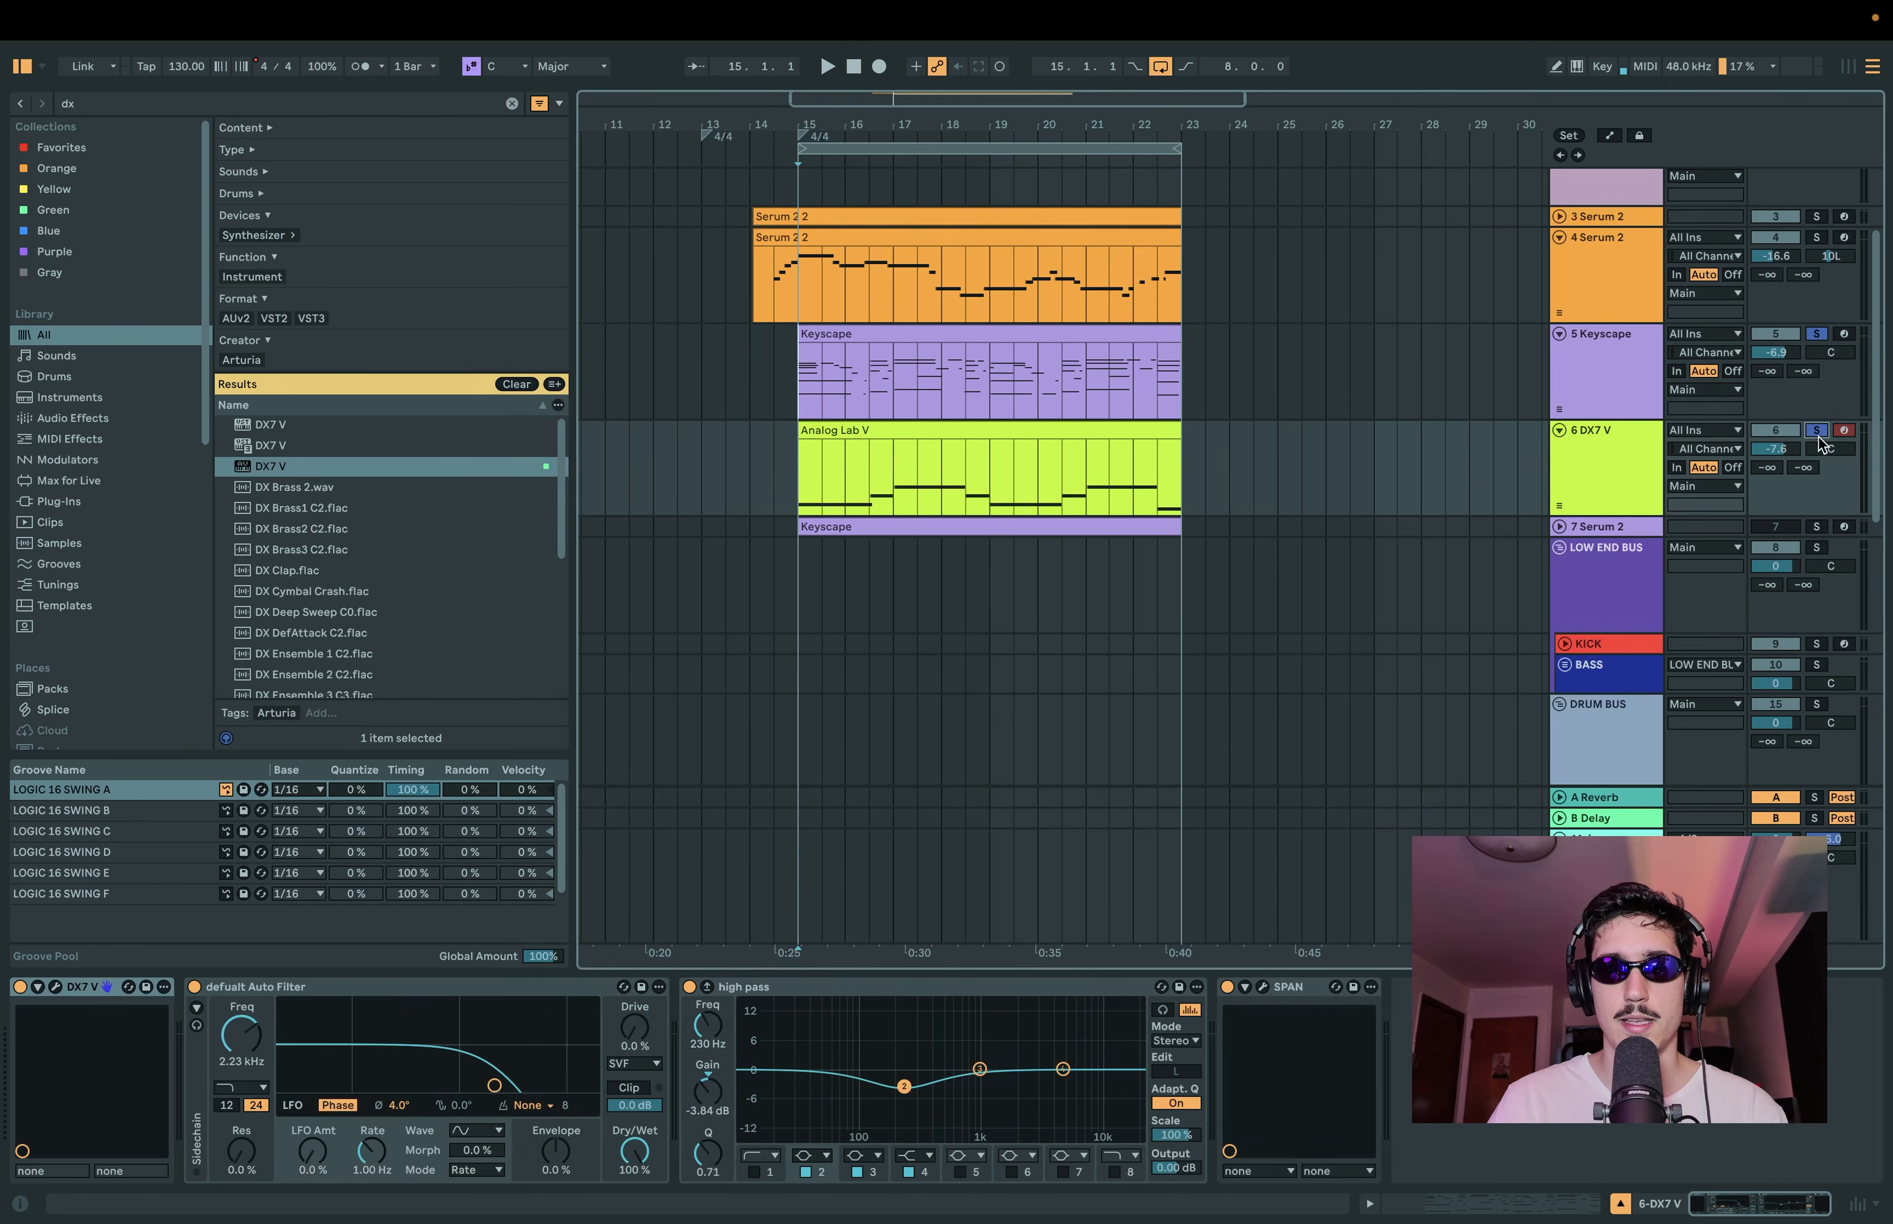
{"action": "key", "text": "space"}
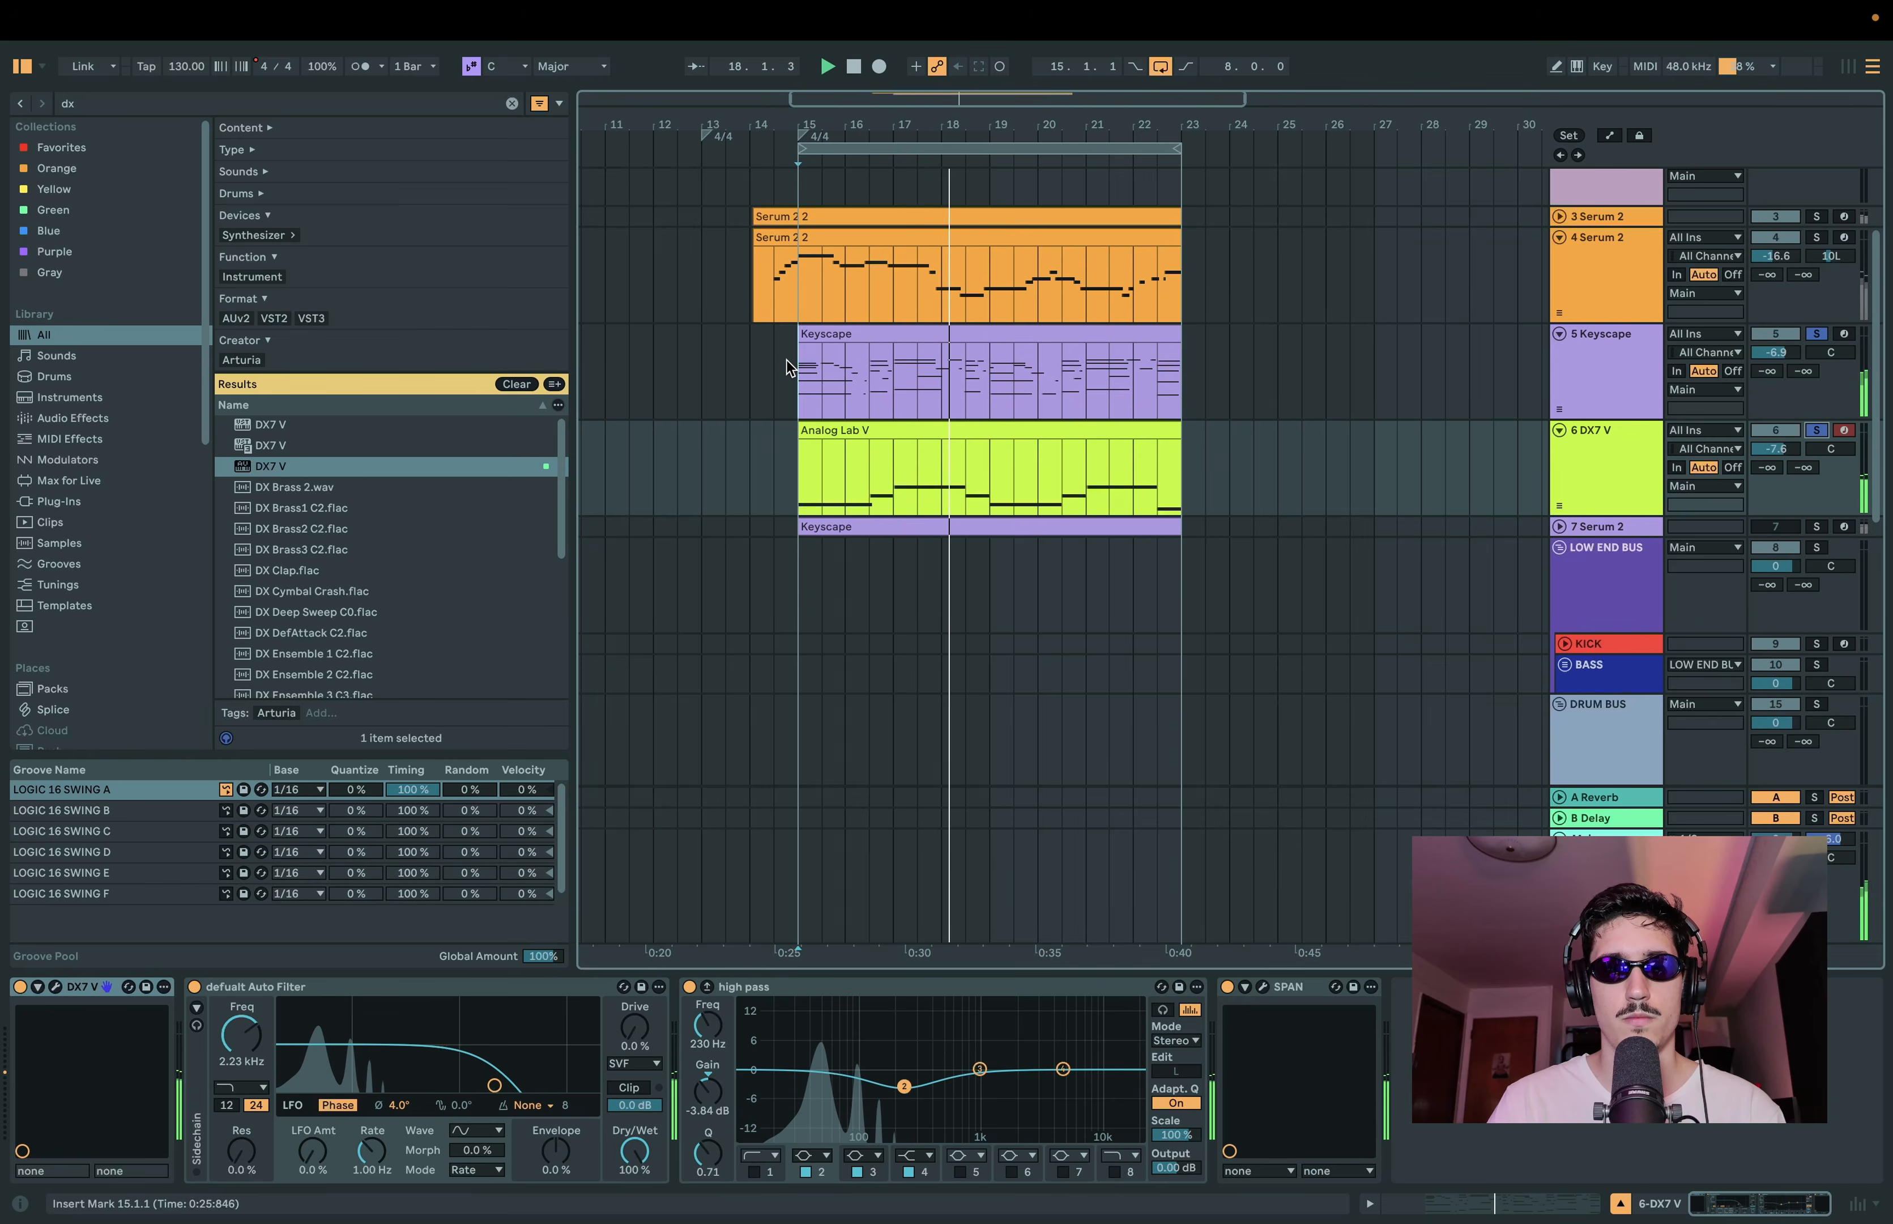
Step: Select the Keyscape track and inspect the patch loaded in its Keyscape instrument
{"action": "left_click", "coordinate": [1626, 398]}
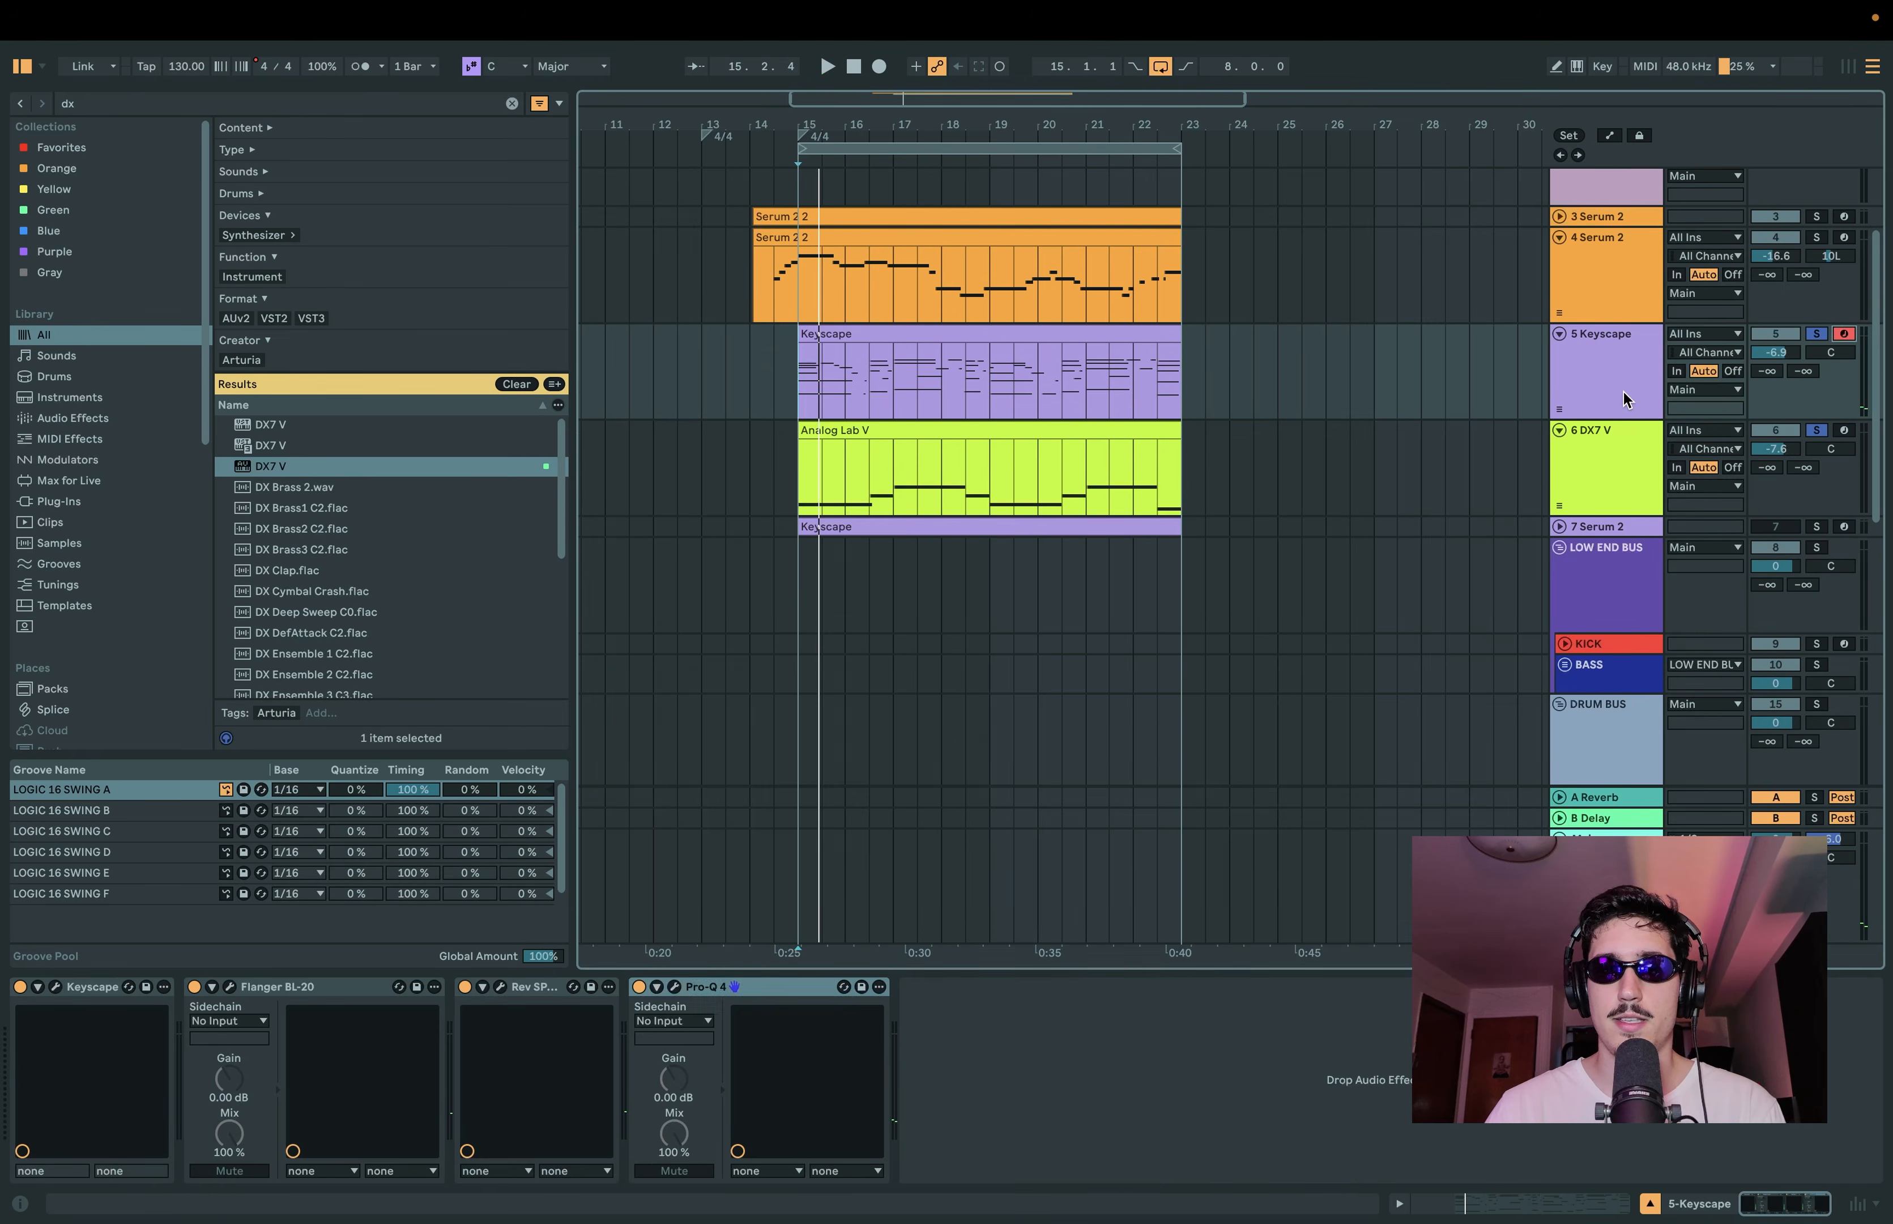
{"action": "double_click", "coordinate": [1623, 388]}
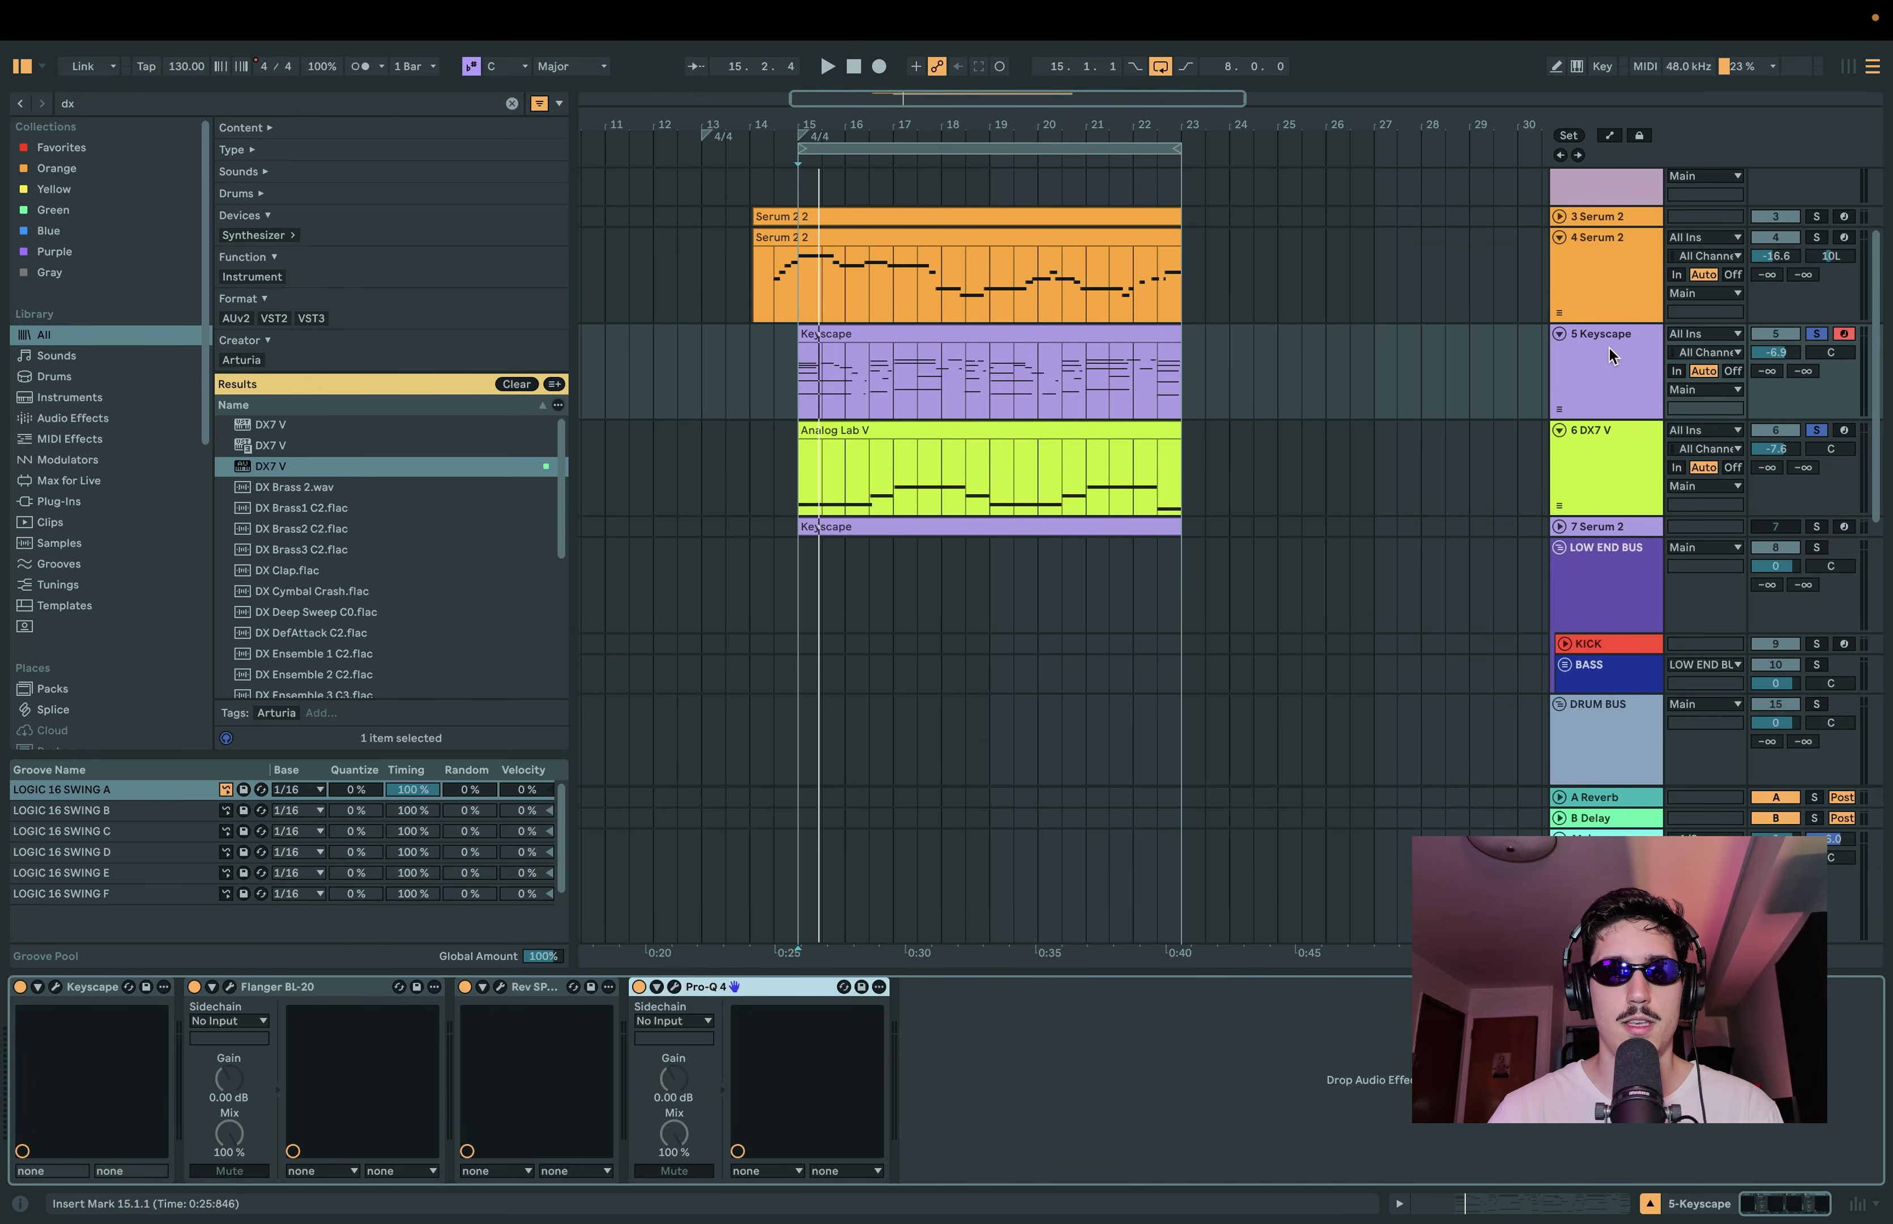
{"action": "left_click", "coordinate": [1599, 362]}
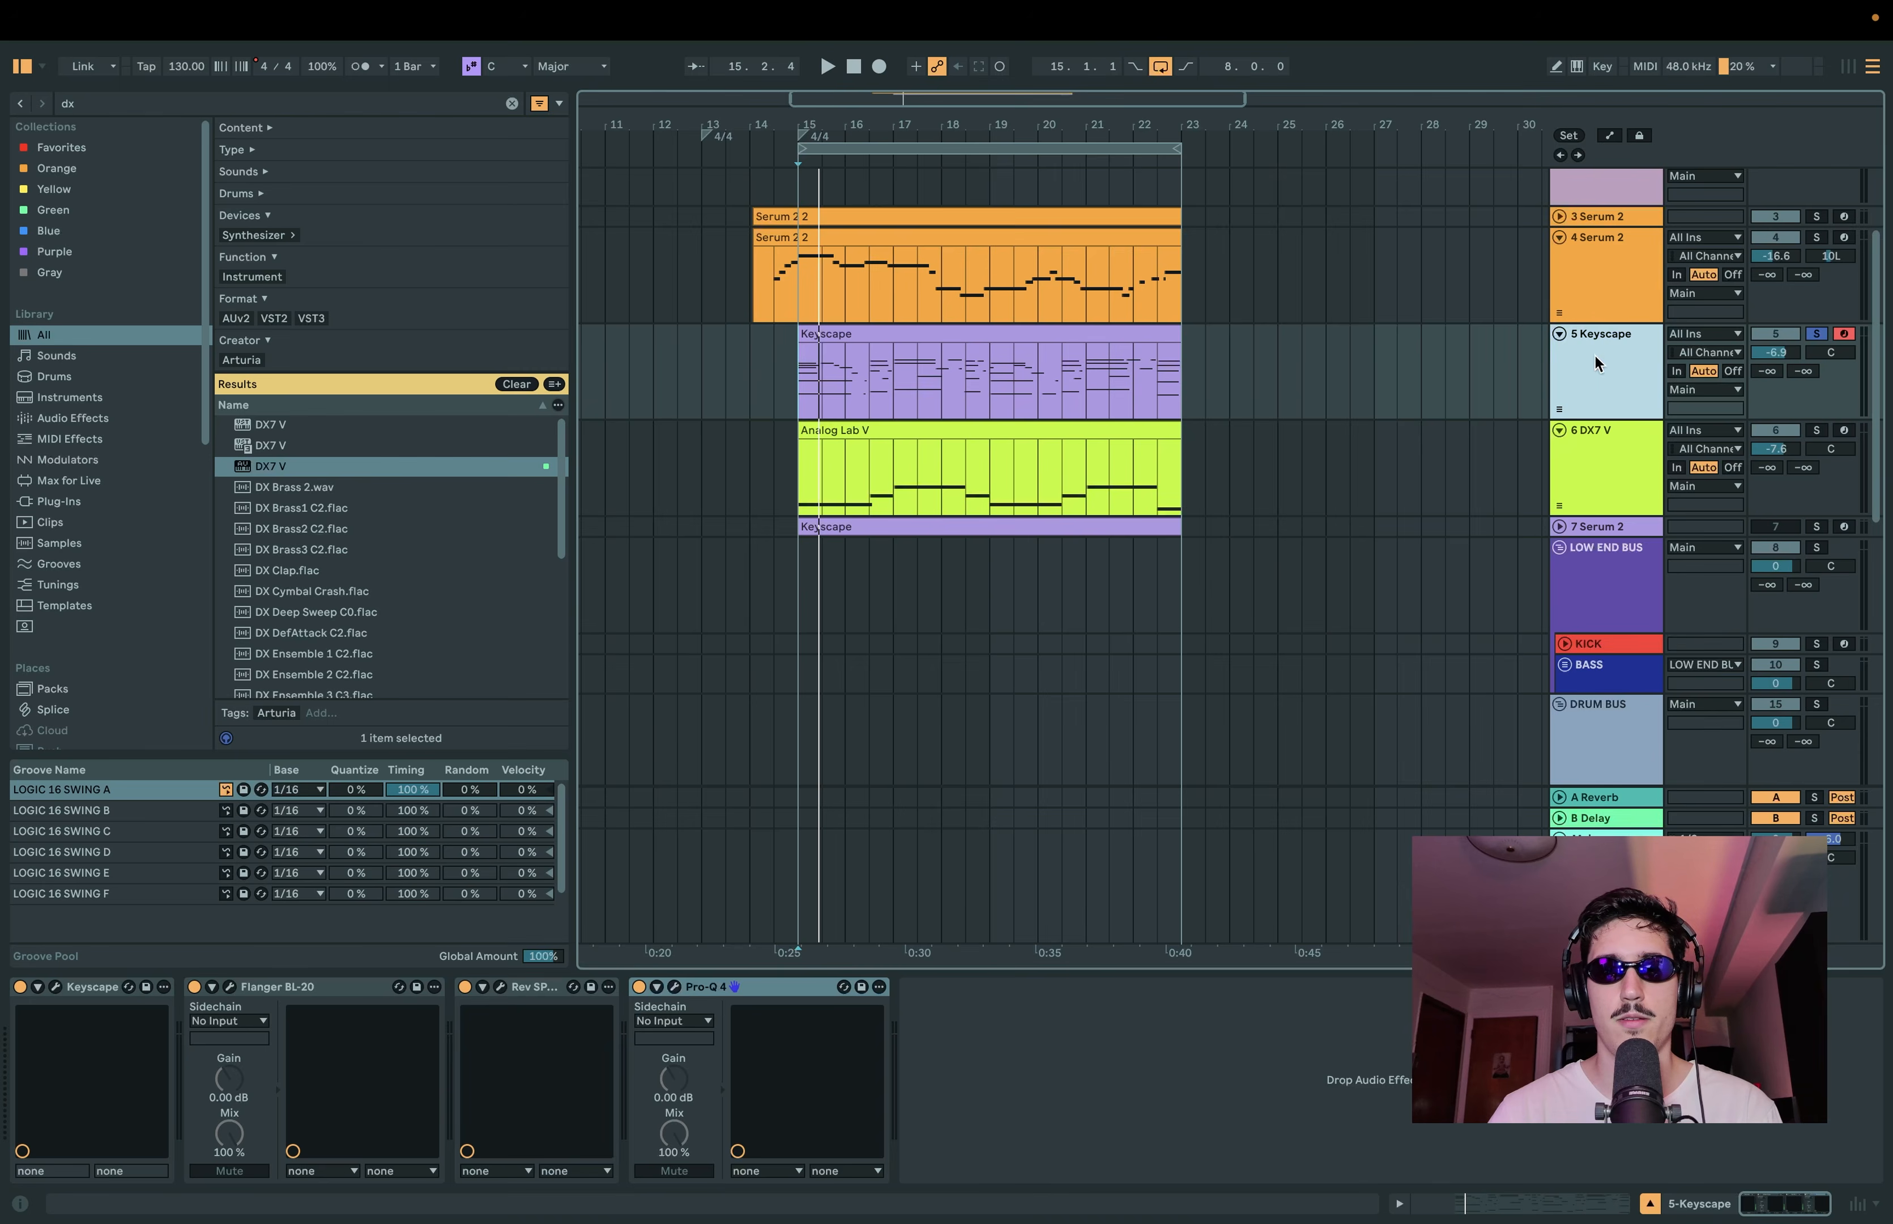
{"action": "left_click", "coordinate": [54, 986]}
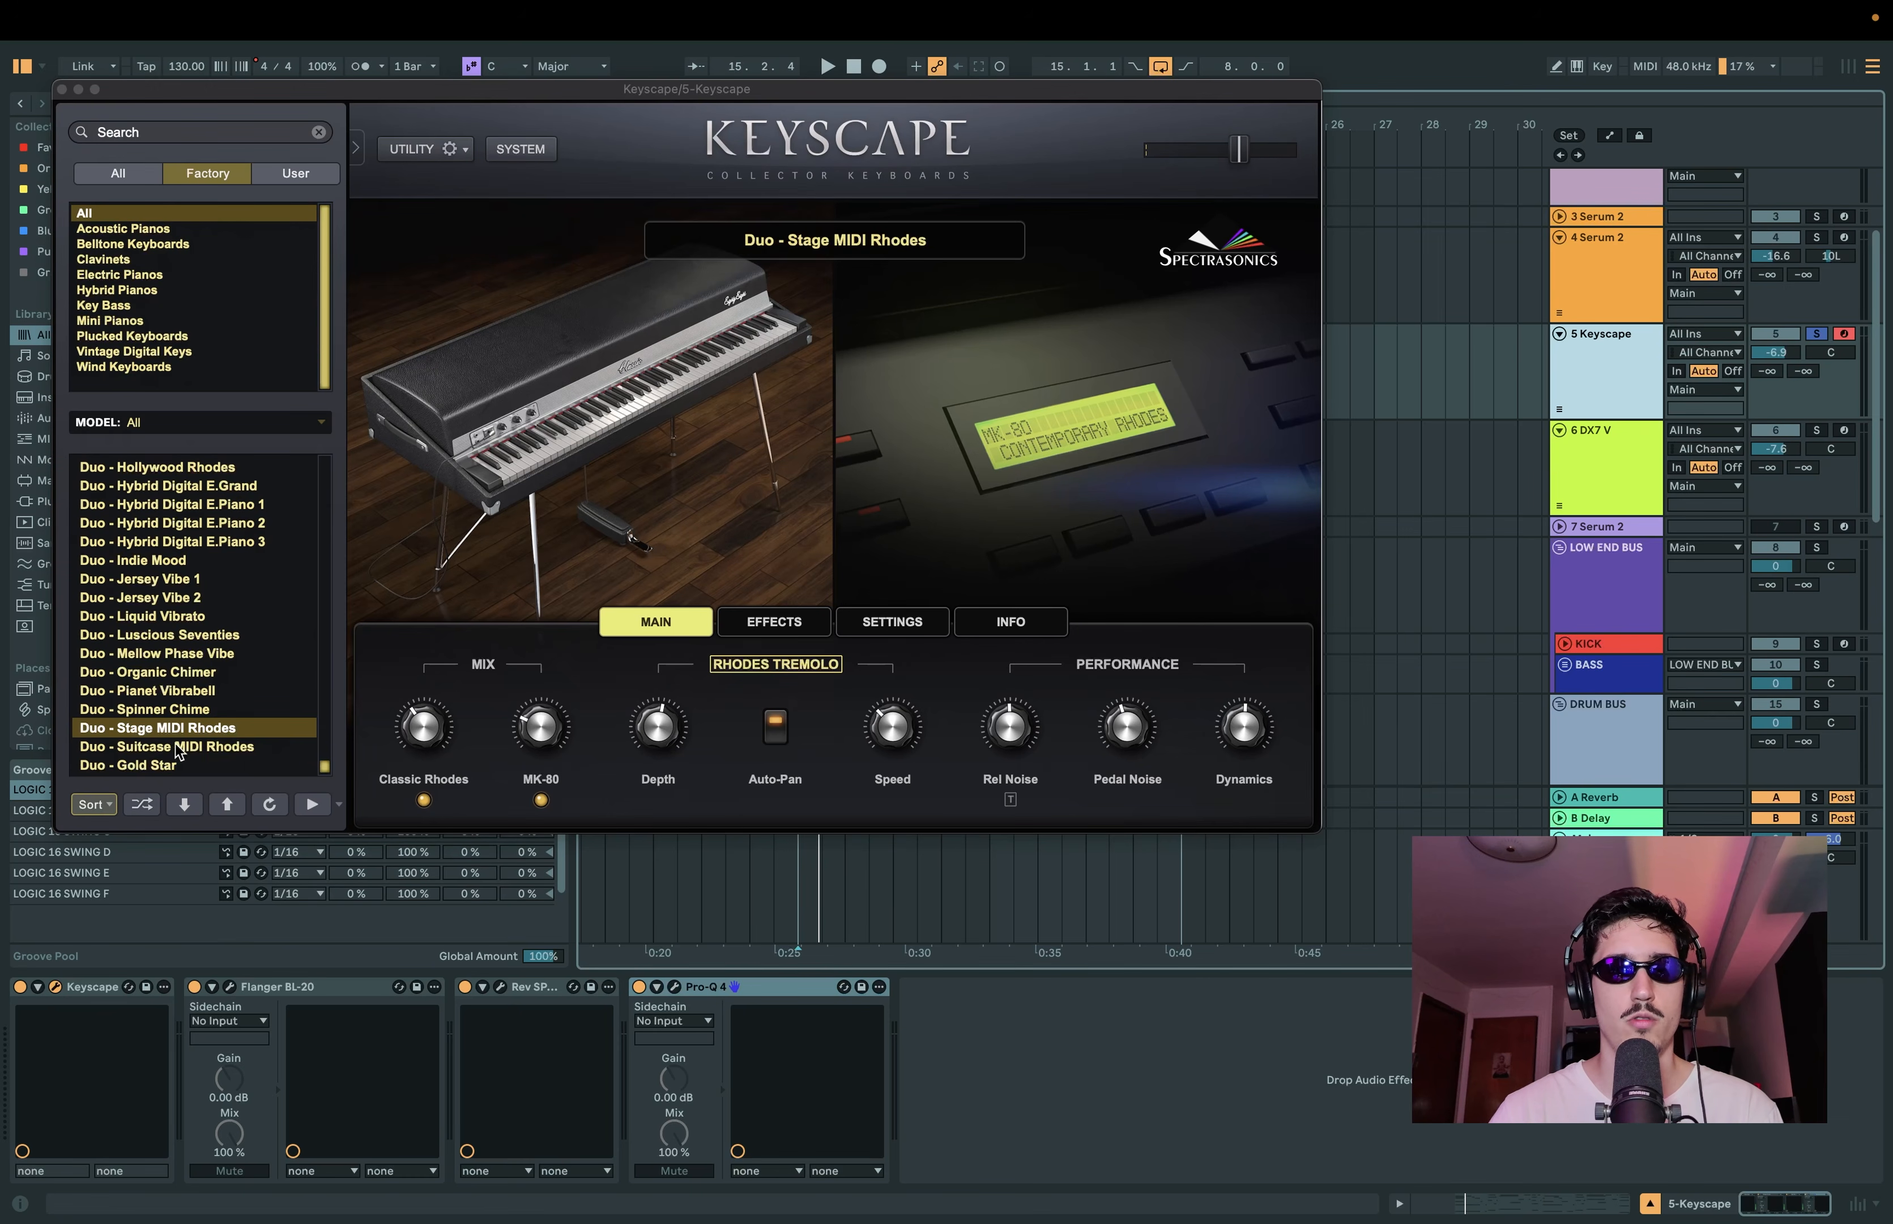
{"action": "left_click", "coordinate": [62, 89]}
Step: Inspect the Keyscape track's Flanger BL-20, Rev SPRING-636 and Pro-Q 4 effects, and the DX7 V track's instrument
{"action": "left_click", "coordinate": [230, 986]}
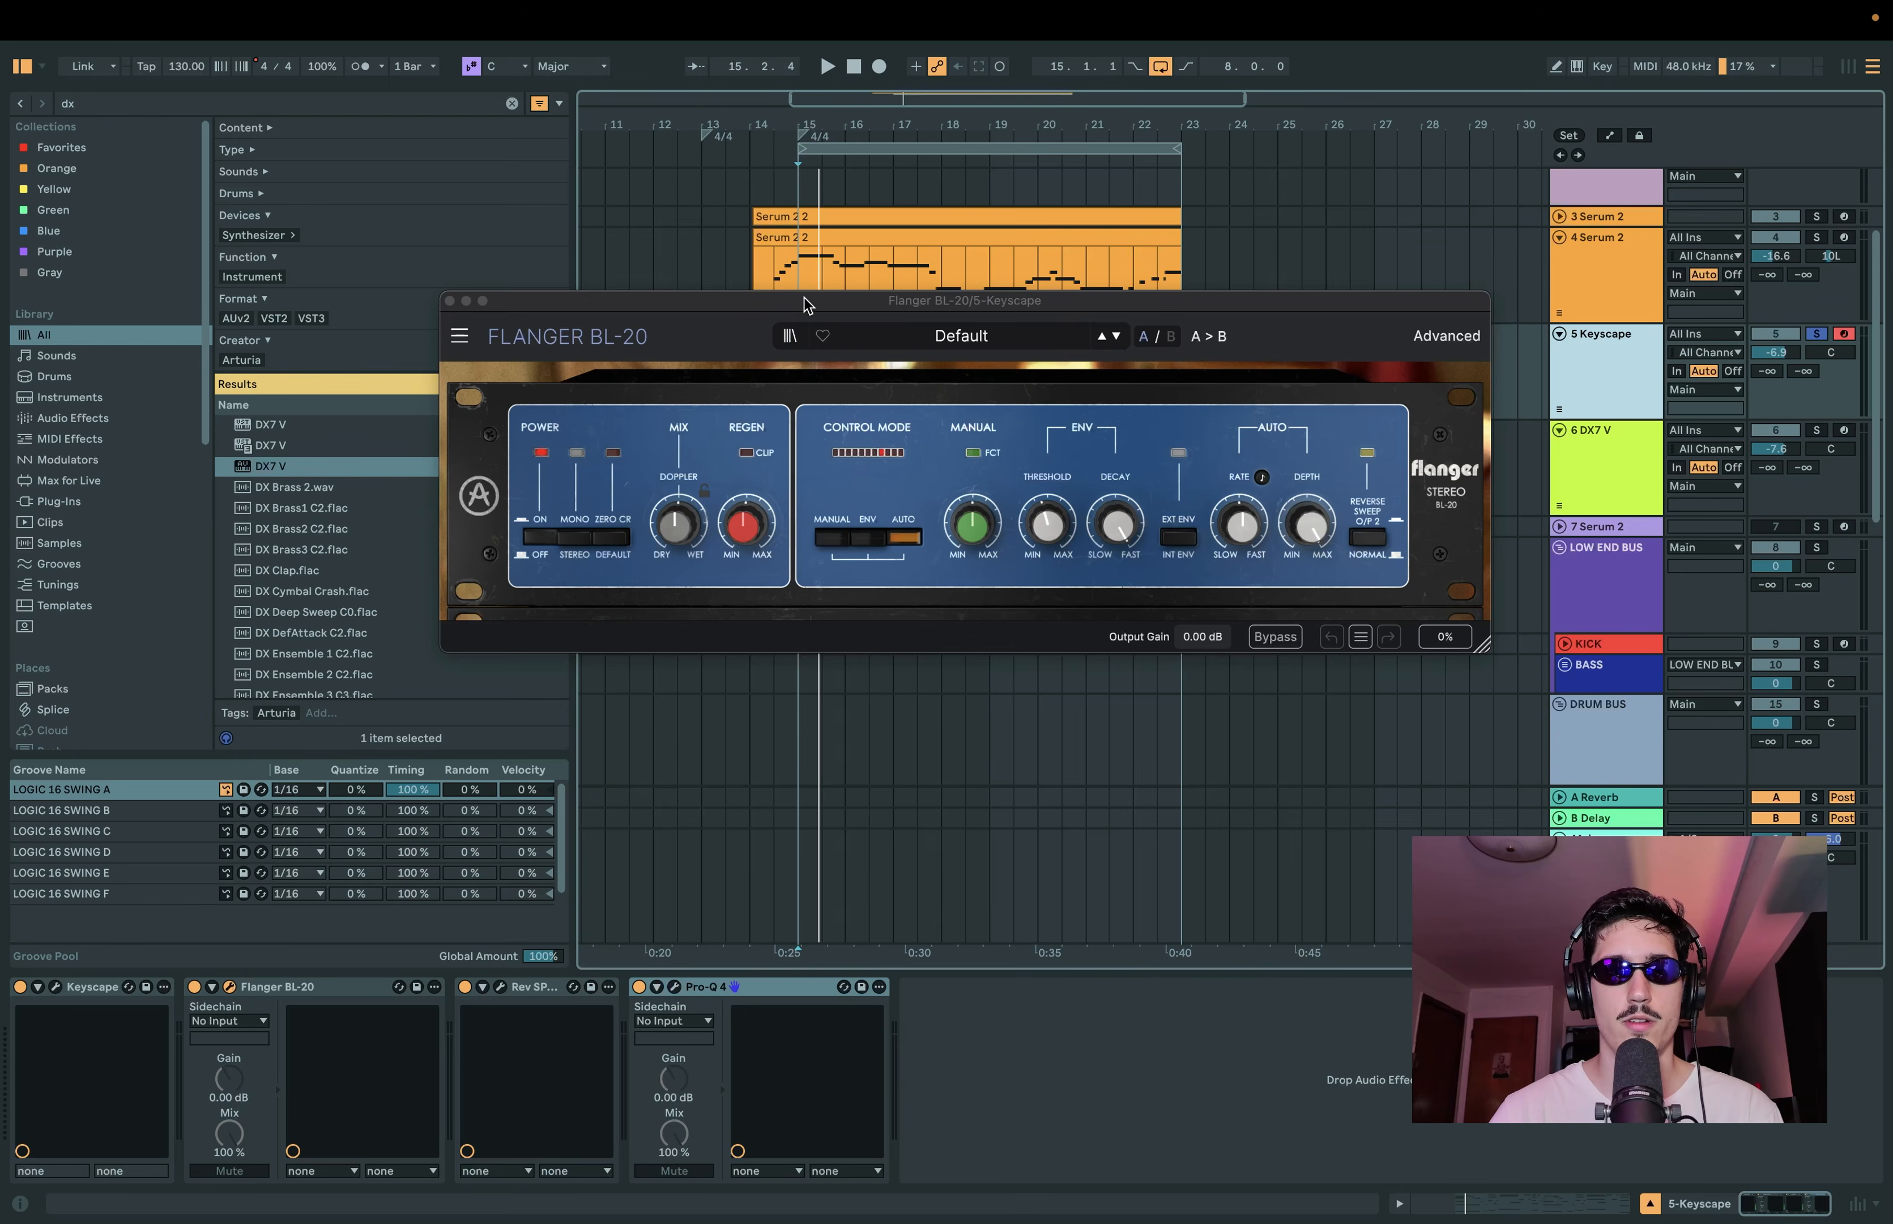
{"action": "left_click_drag", "start_coordinate": [805, 297], "coordinate": [793, 293]}
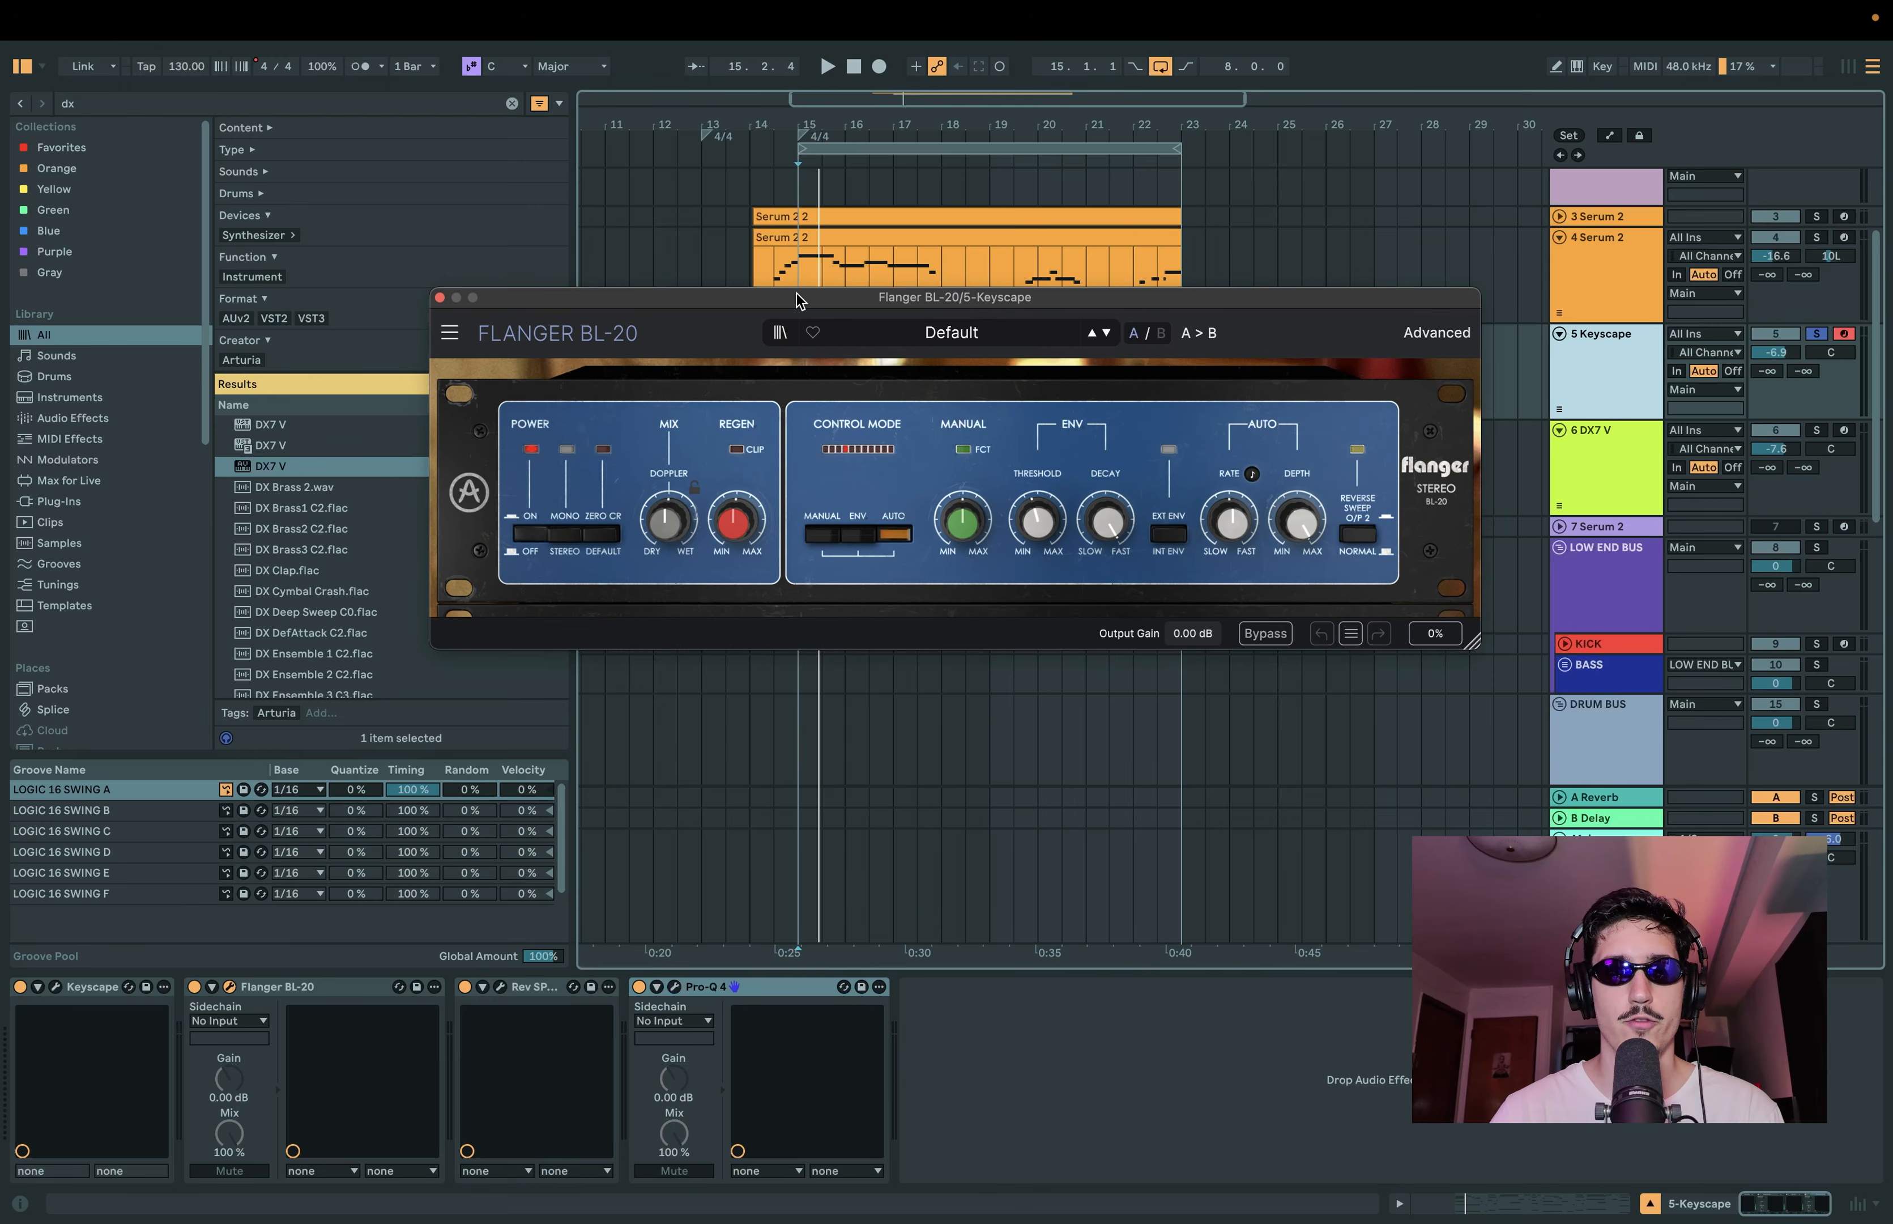
{"action": "left_click", "coordinate": [436, 296]}
{"action": "left_click", "coordinate": [500, 986]}
{"action": "left_click_drag", "start_coordinate": [773, 398], "coordinate": [838, 246]}
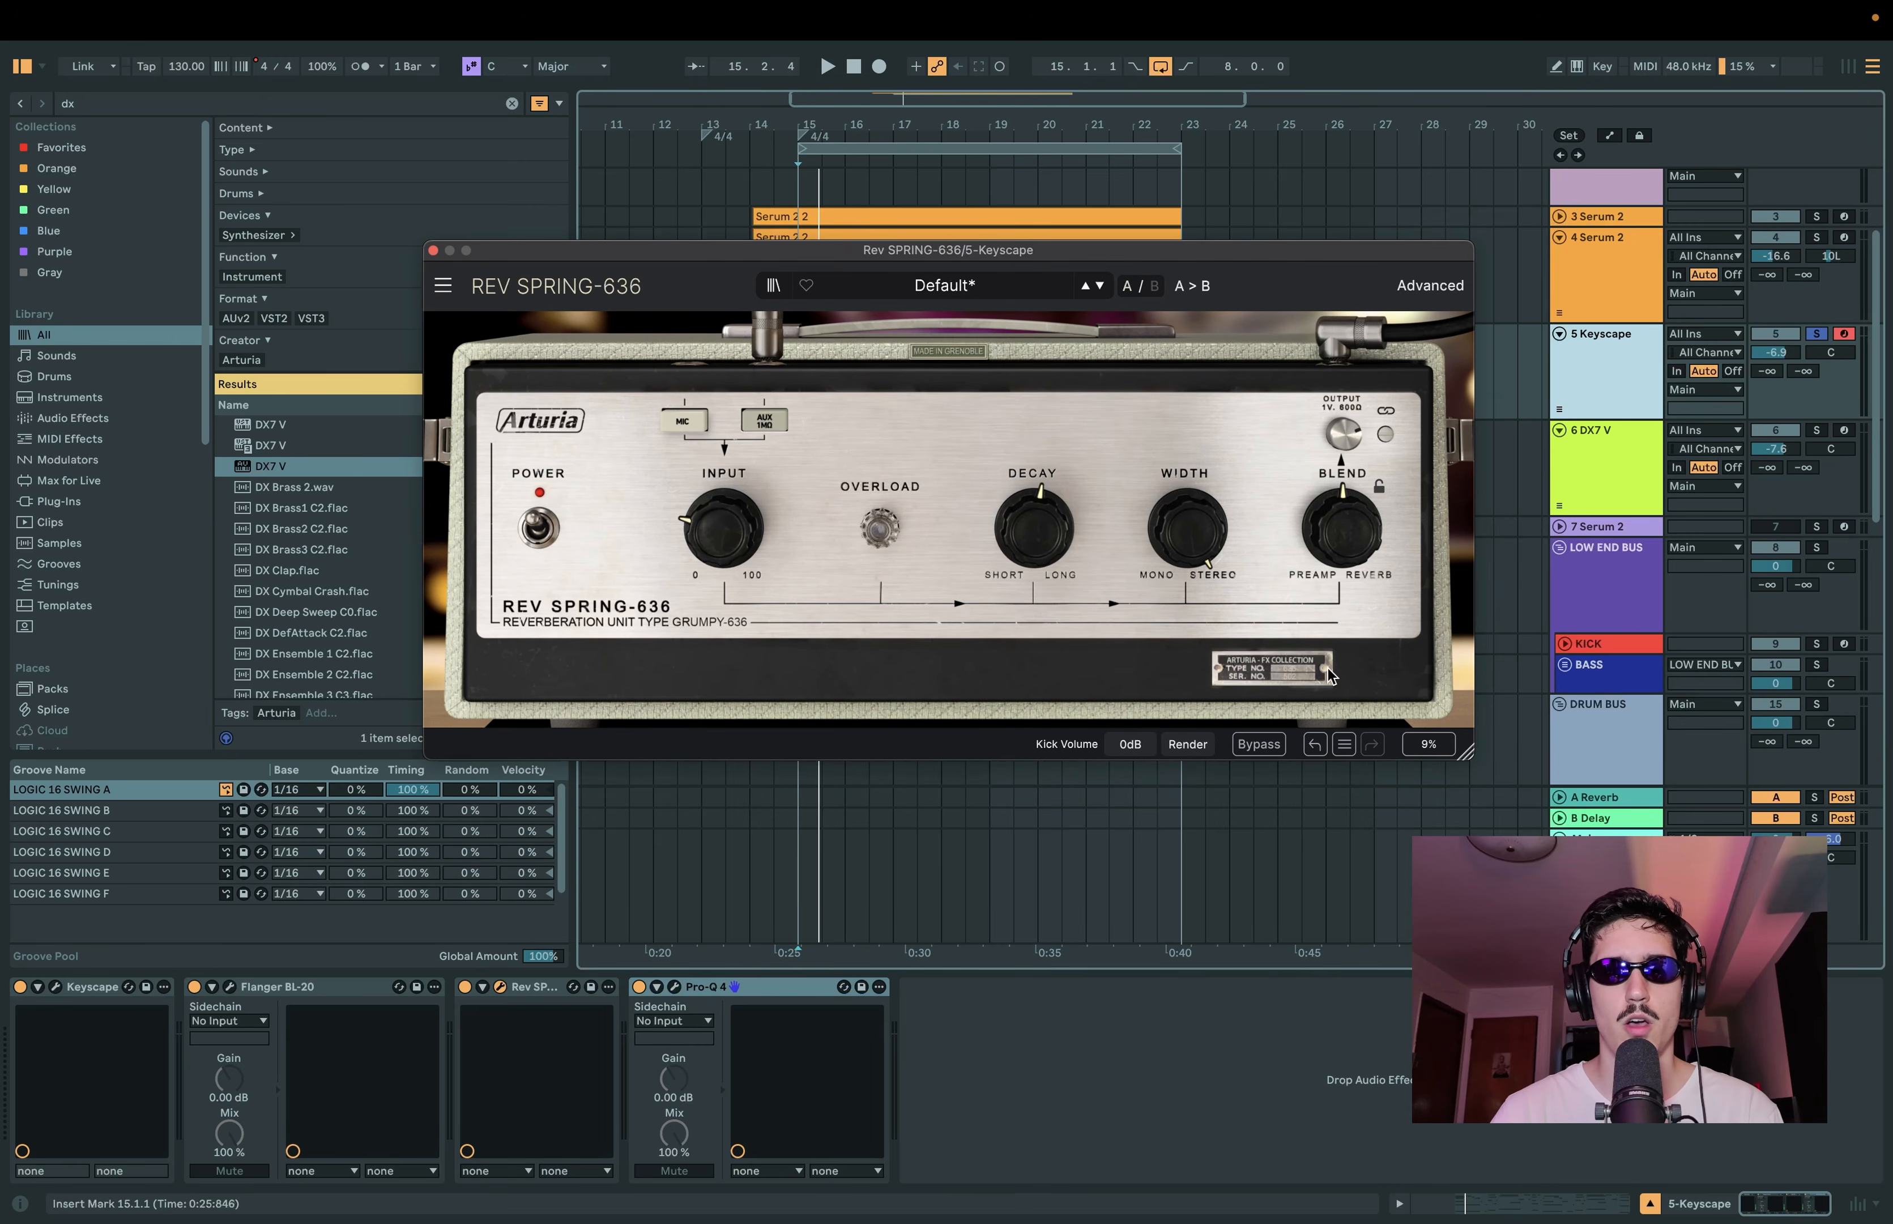
{"action": "left_click", "coordinate": [432, 250]}
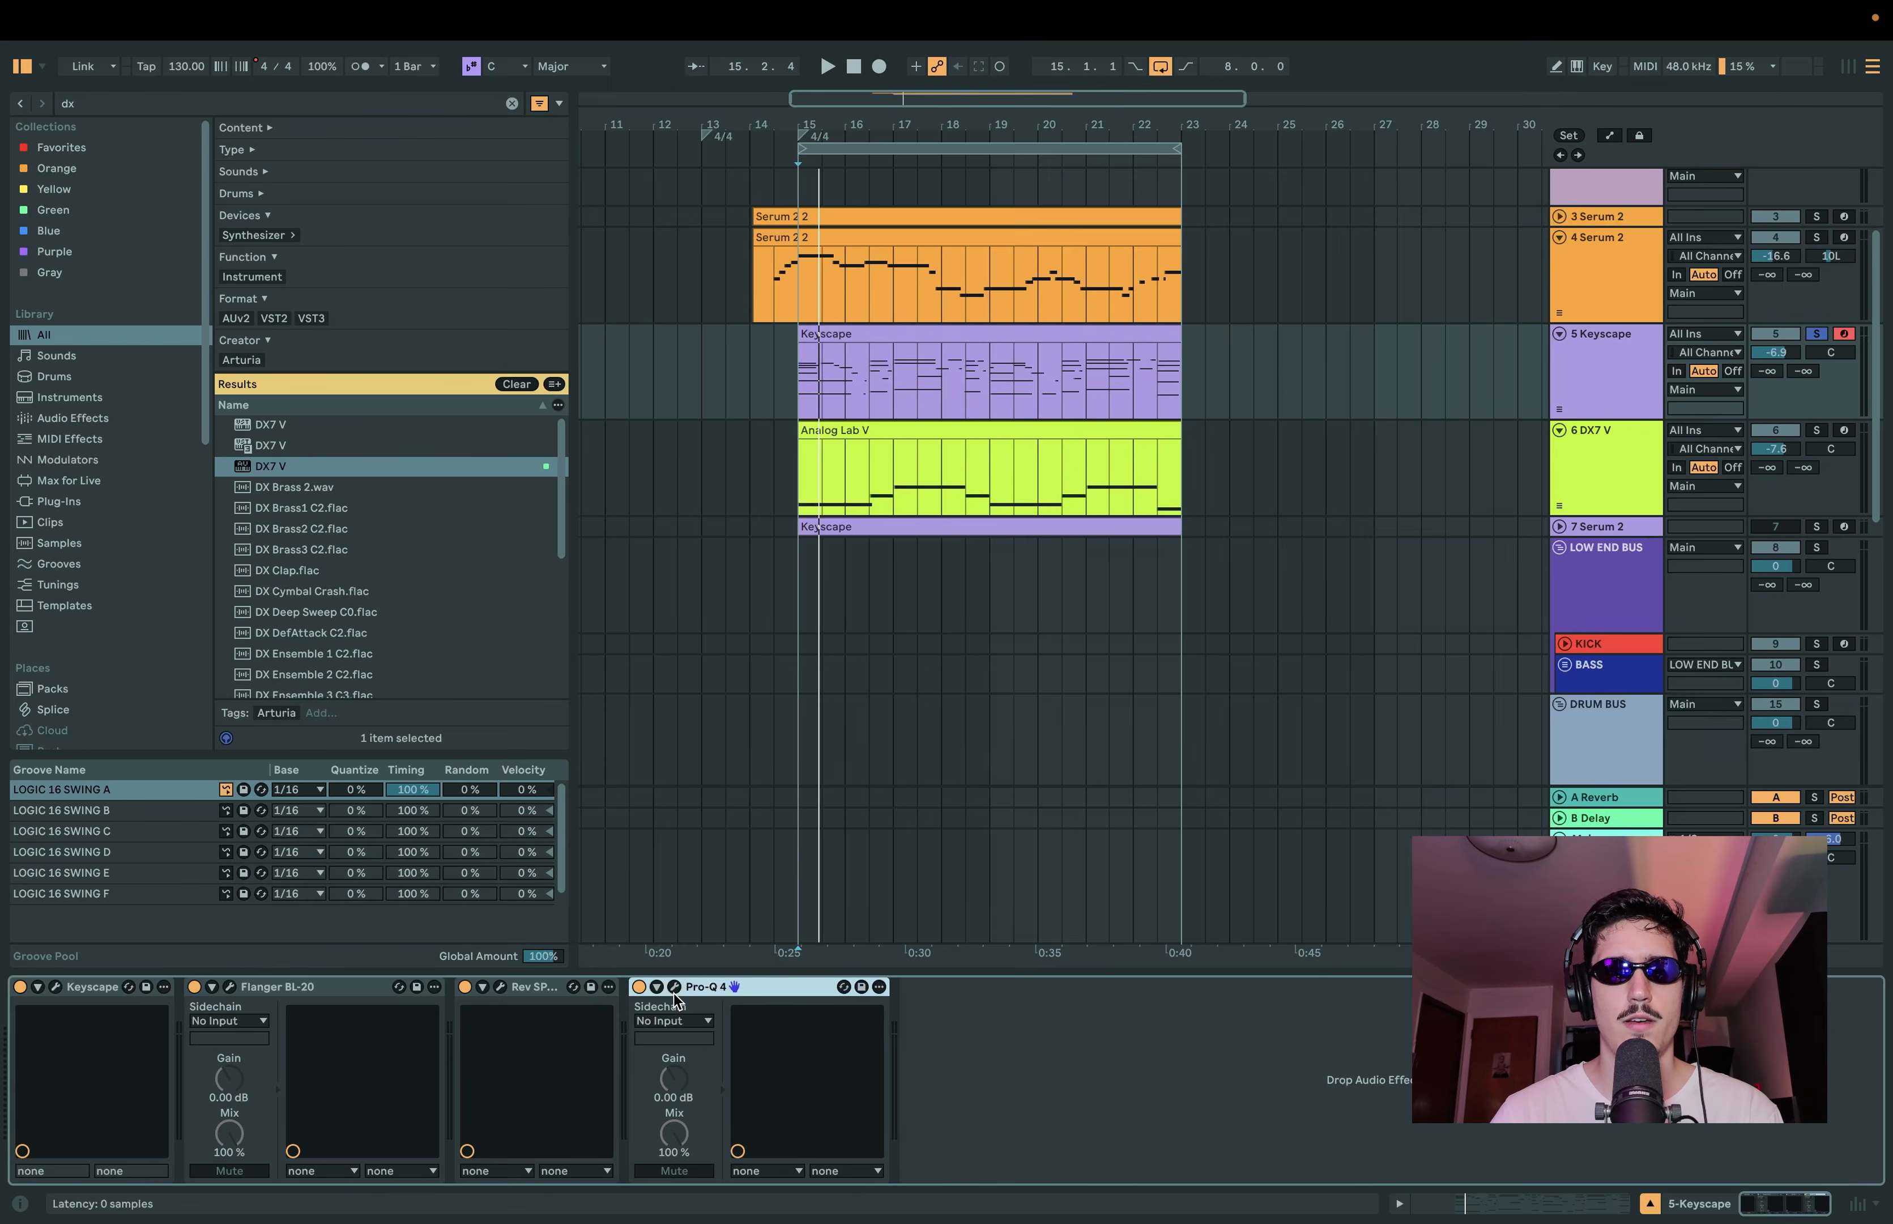
{"action": "left_click", "coordinate": [674, 988]}
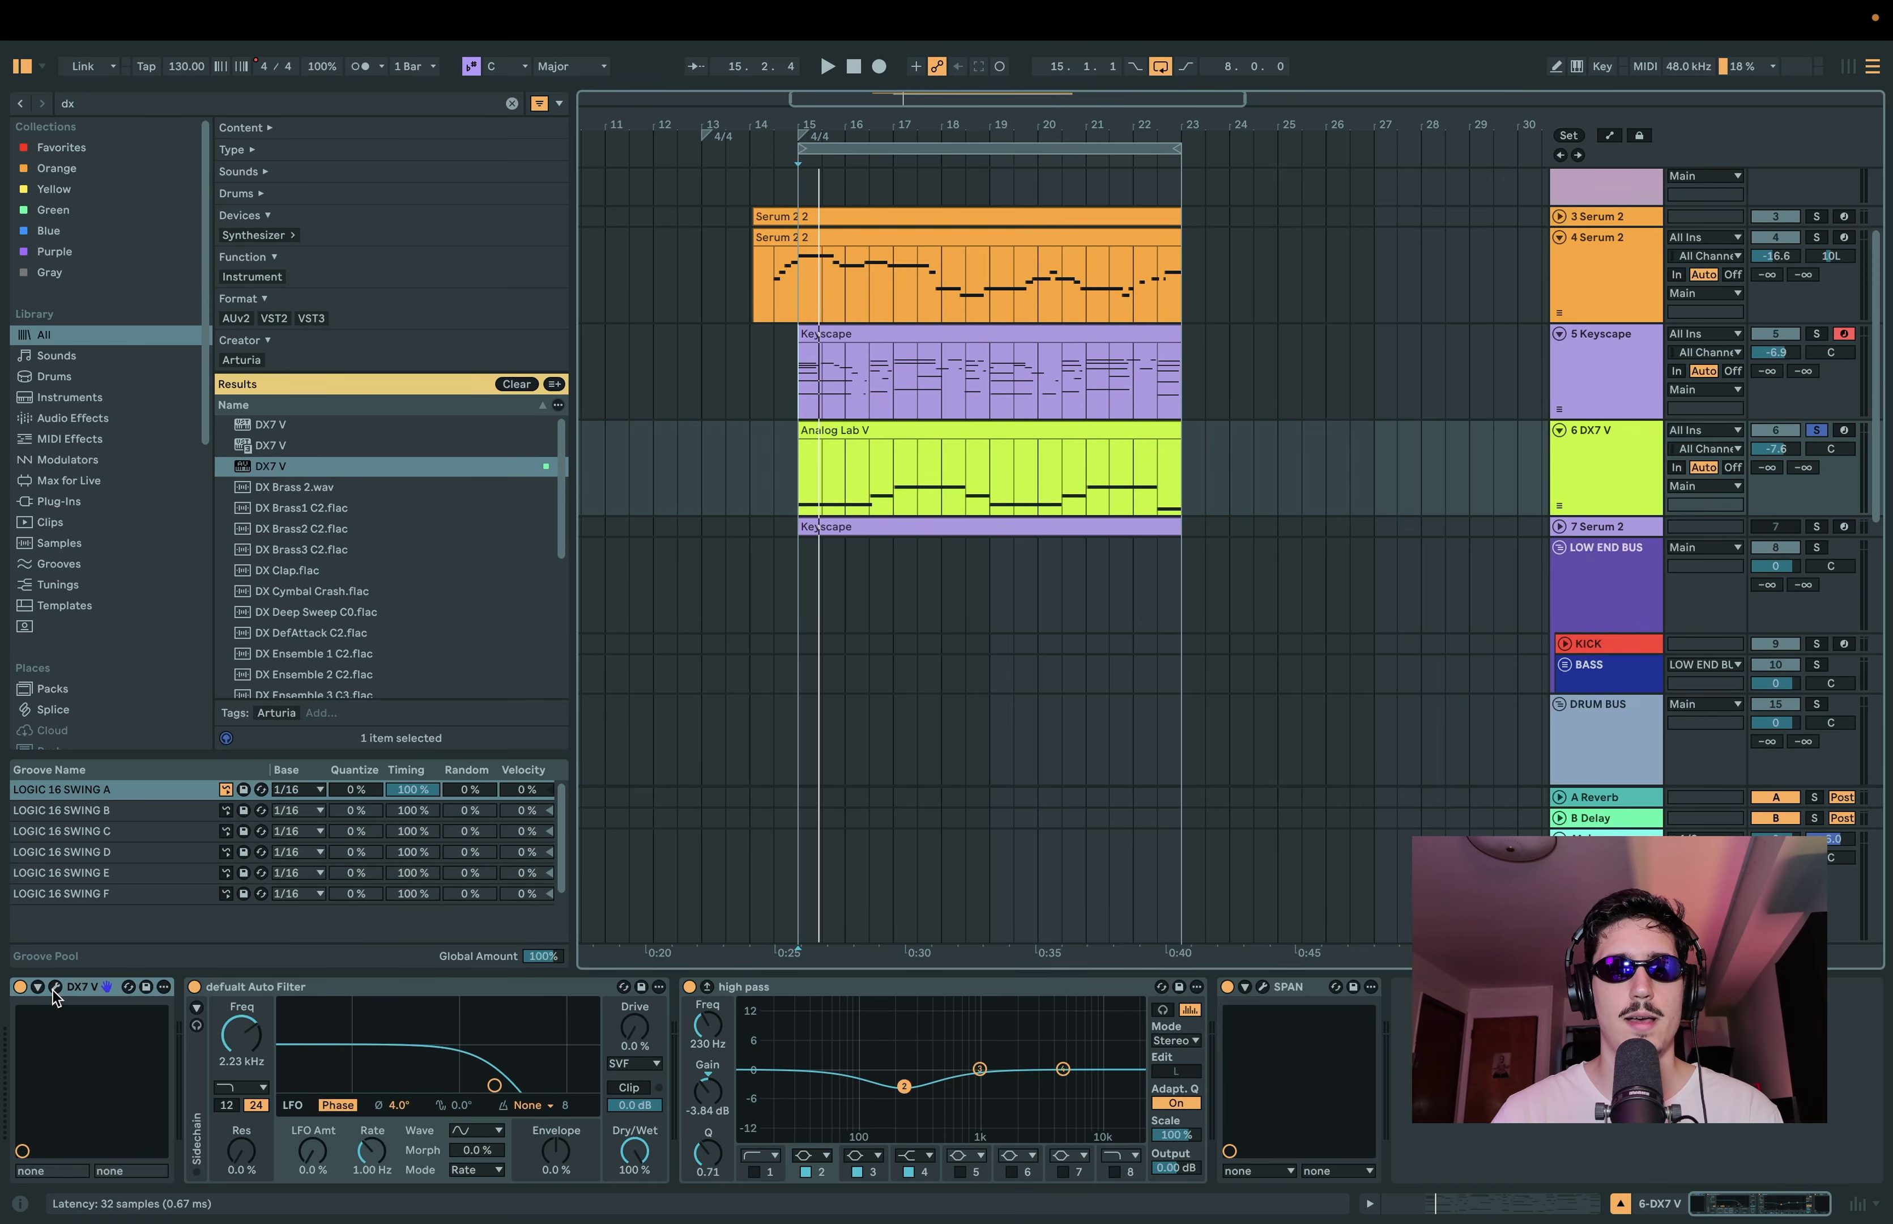
{"action": "left_click", "coordinate": [55, 986]}
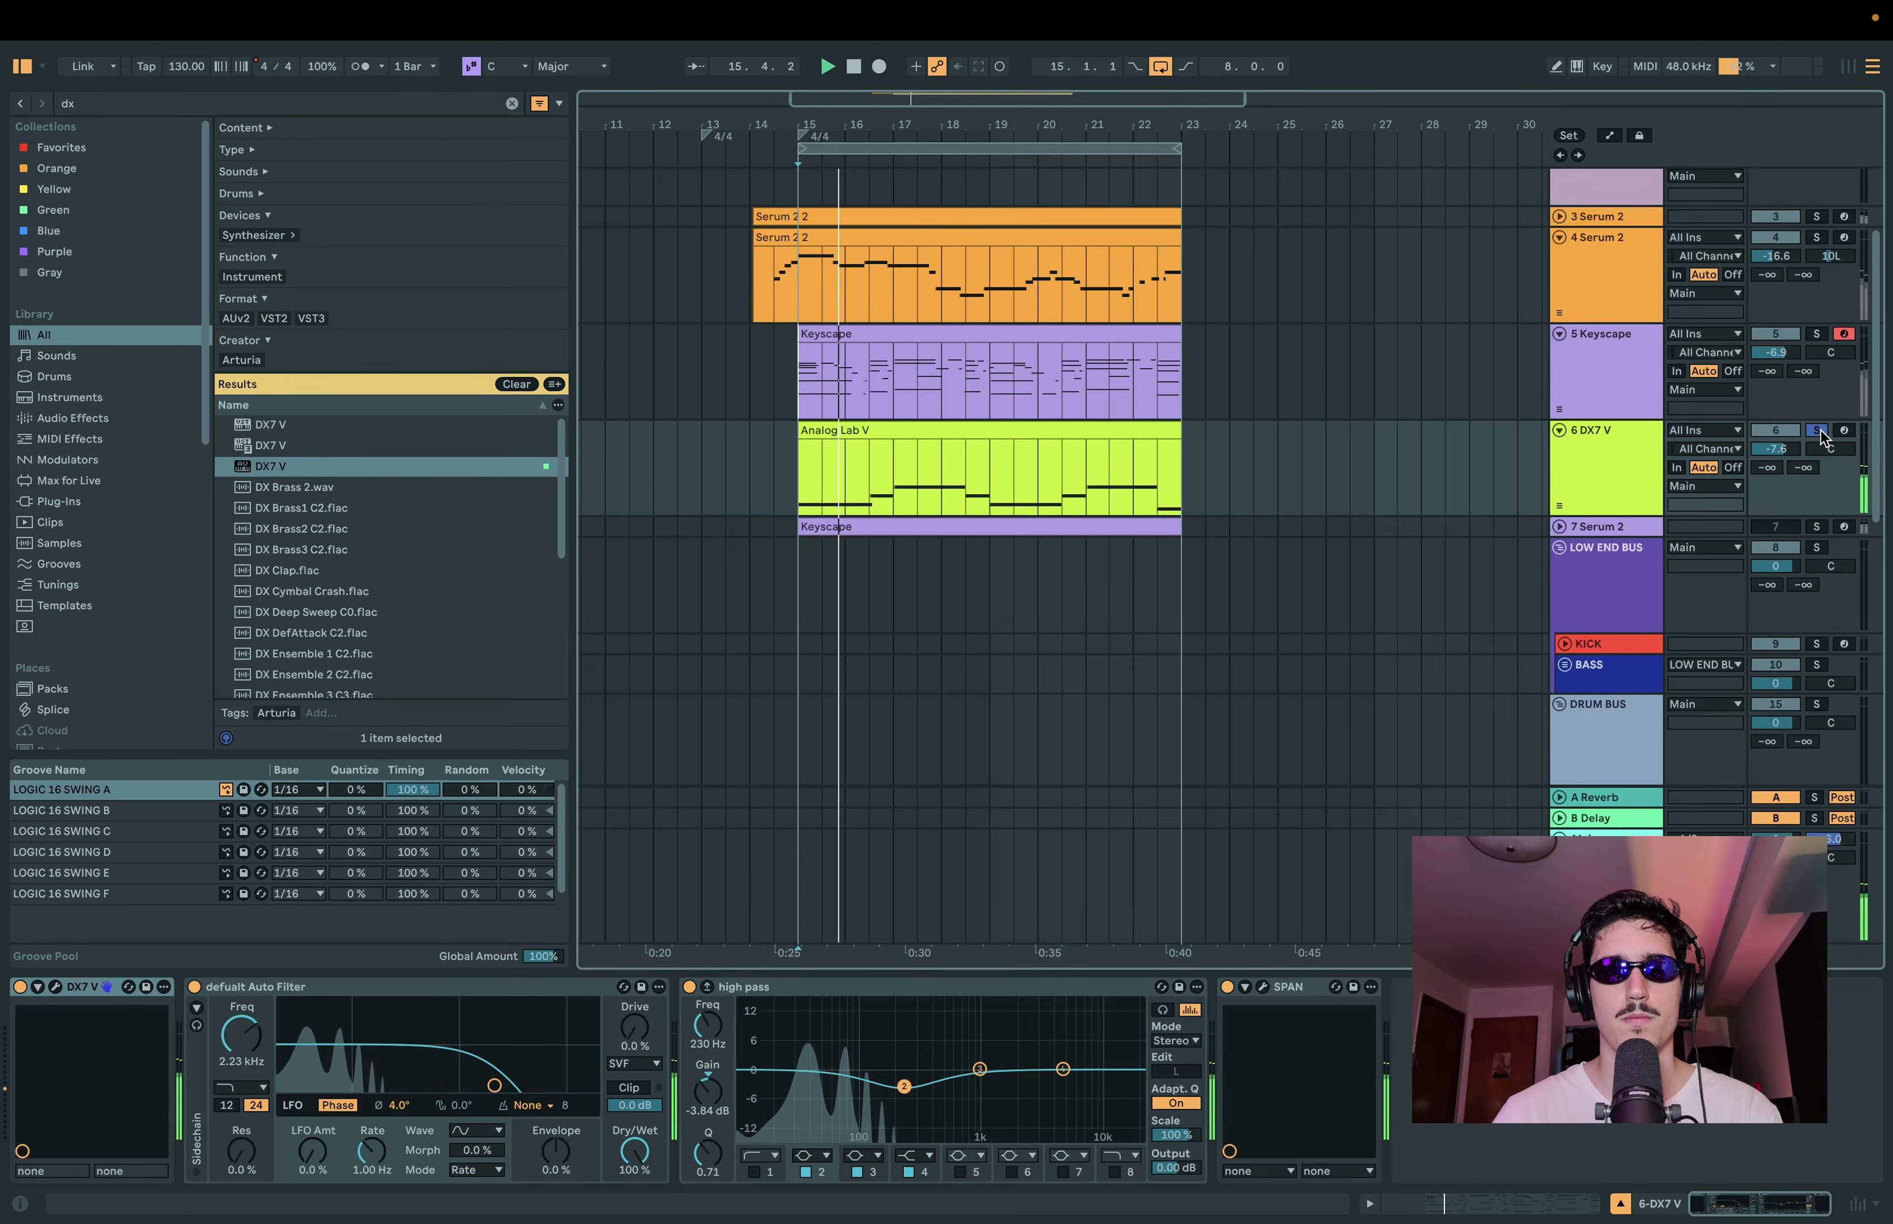
Step: Solo track 4, Serum 2, and play its melody clip from 14.3.1, just before bar 15
{"action": "left_click", "coordinate": [760, 335]}
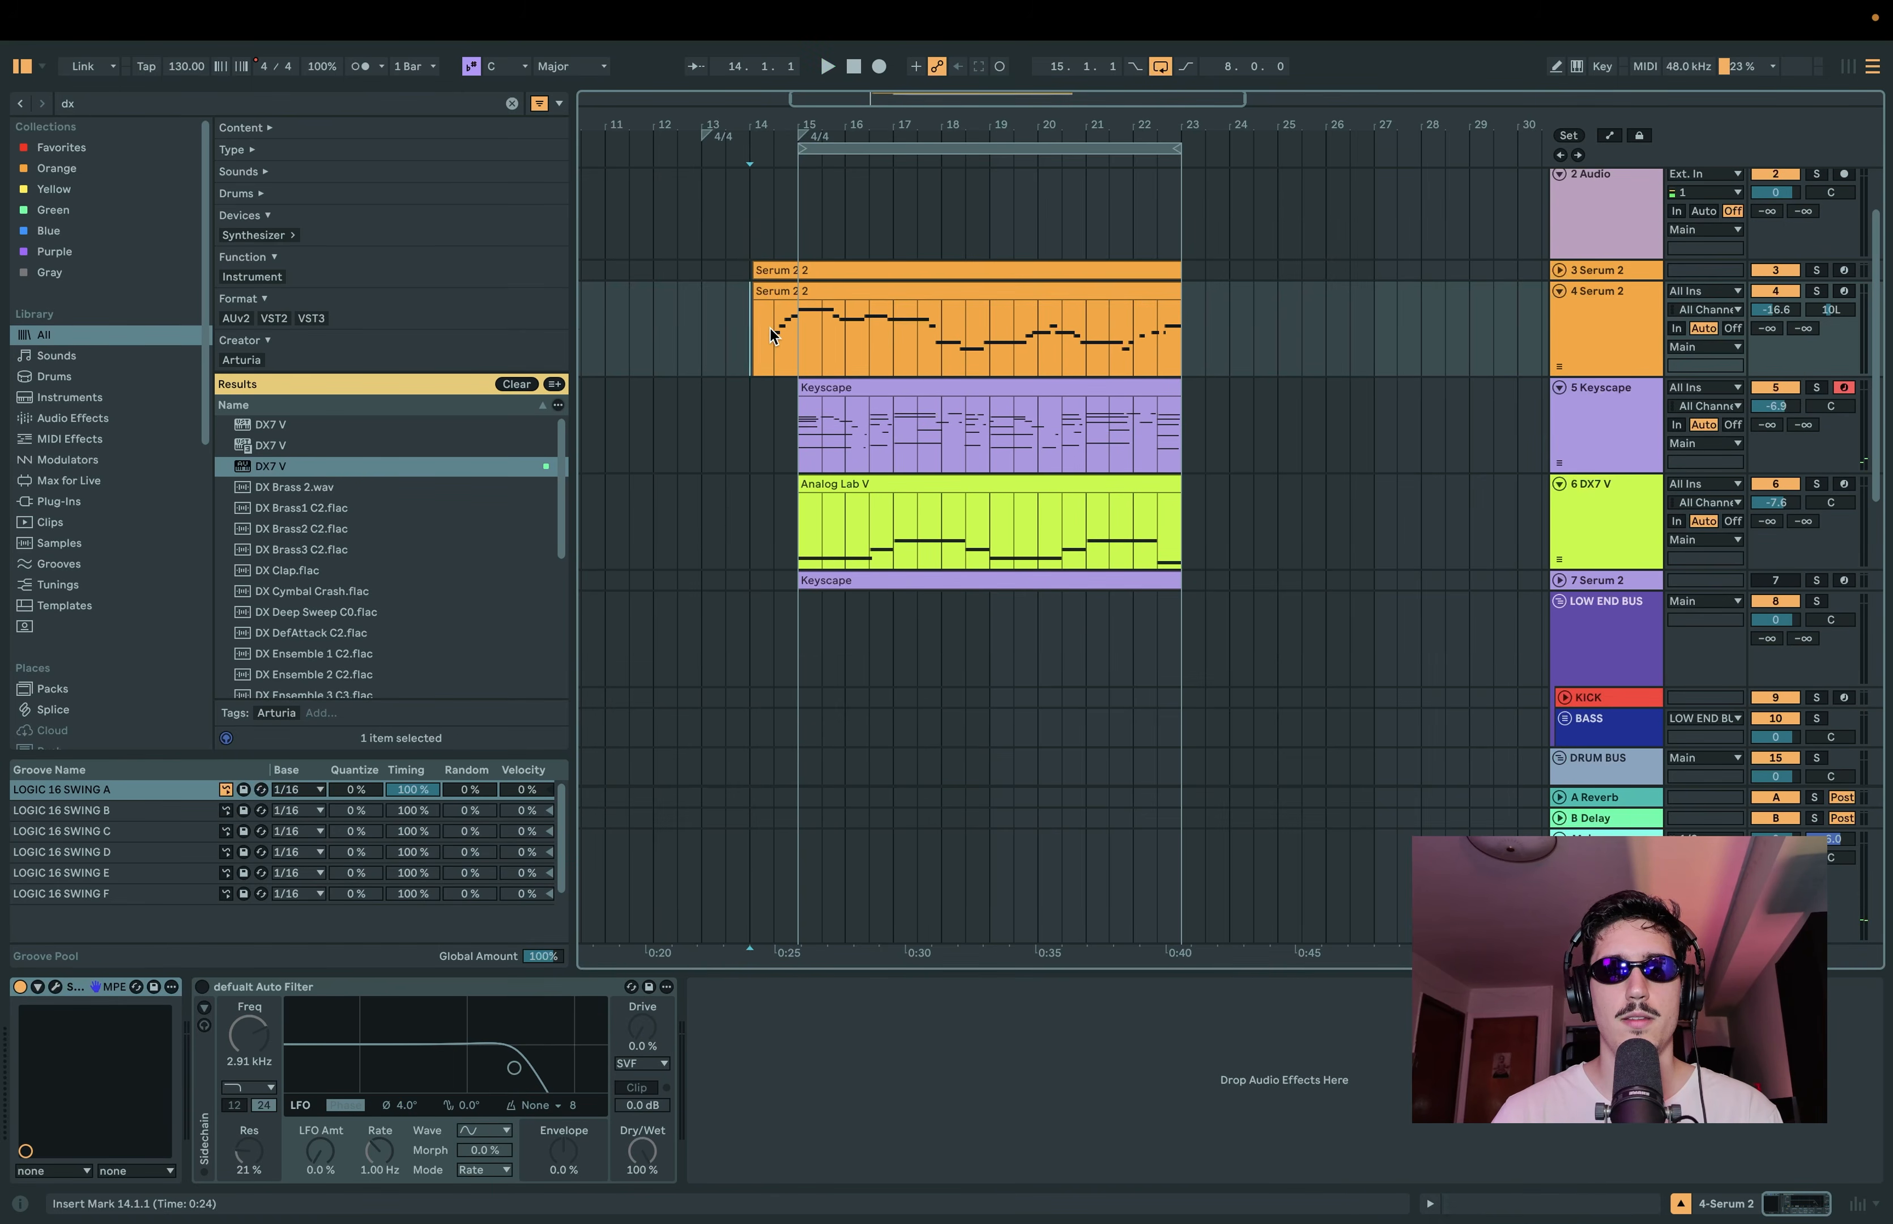
{"action": "left_click", "coordinate": [772, 334]}
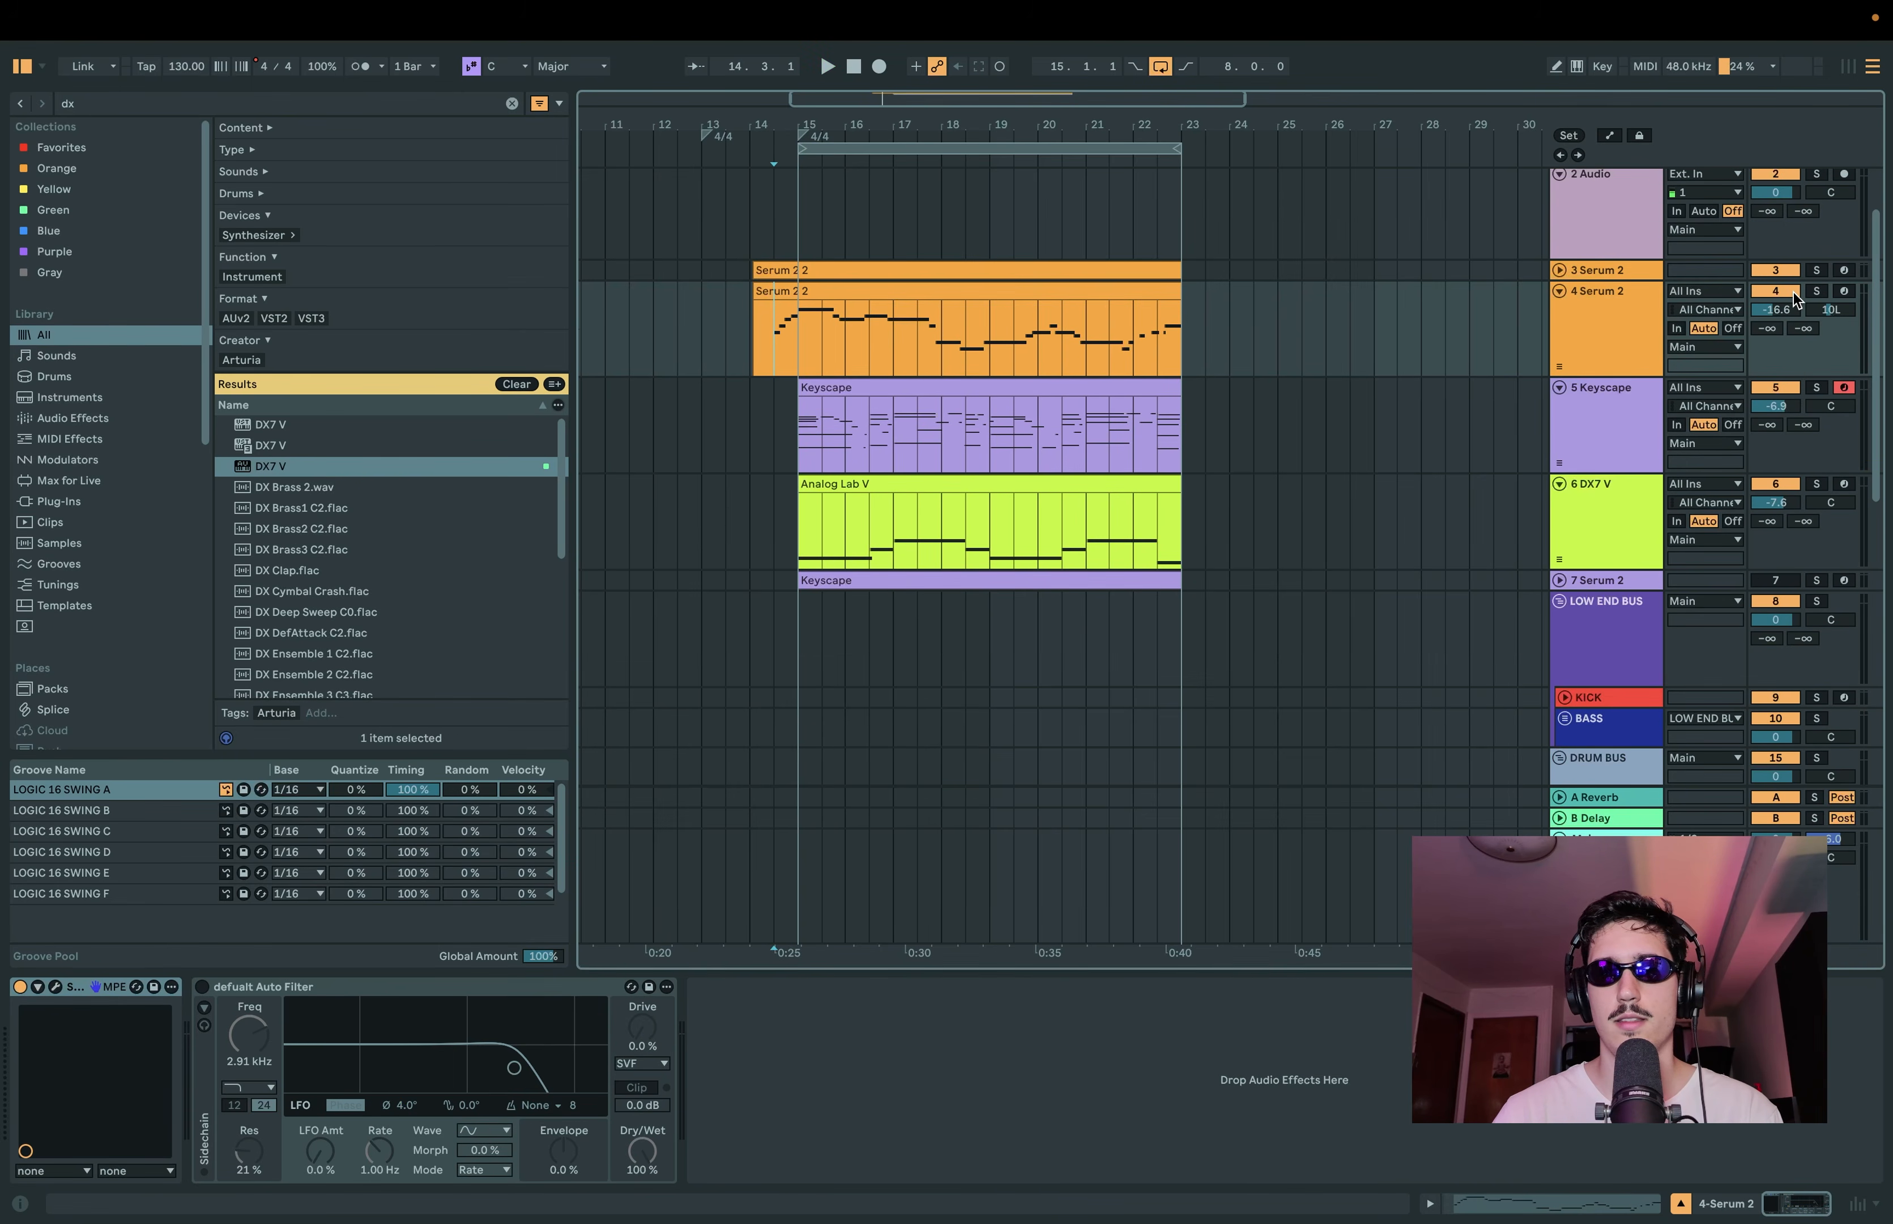
{"action": "left_click", "coordinate": [1808, 293]}
{"action": "left_click_drag", "start_coordinate": [757, 321], "coordinate": [1346, 318]}
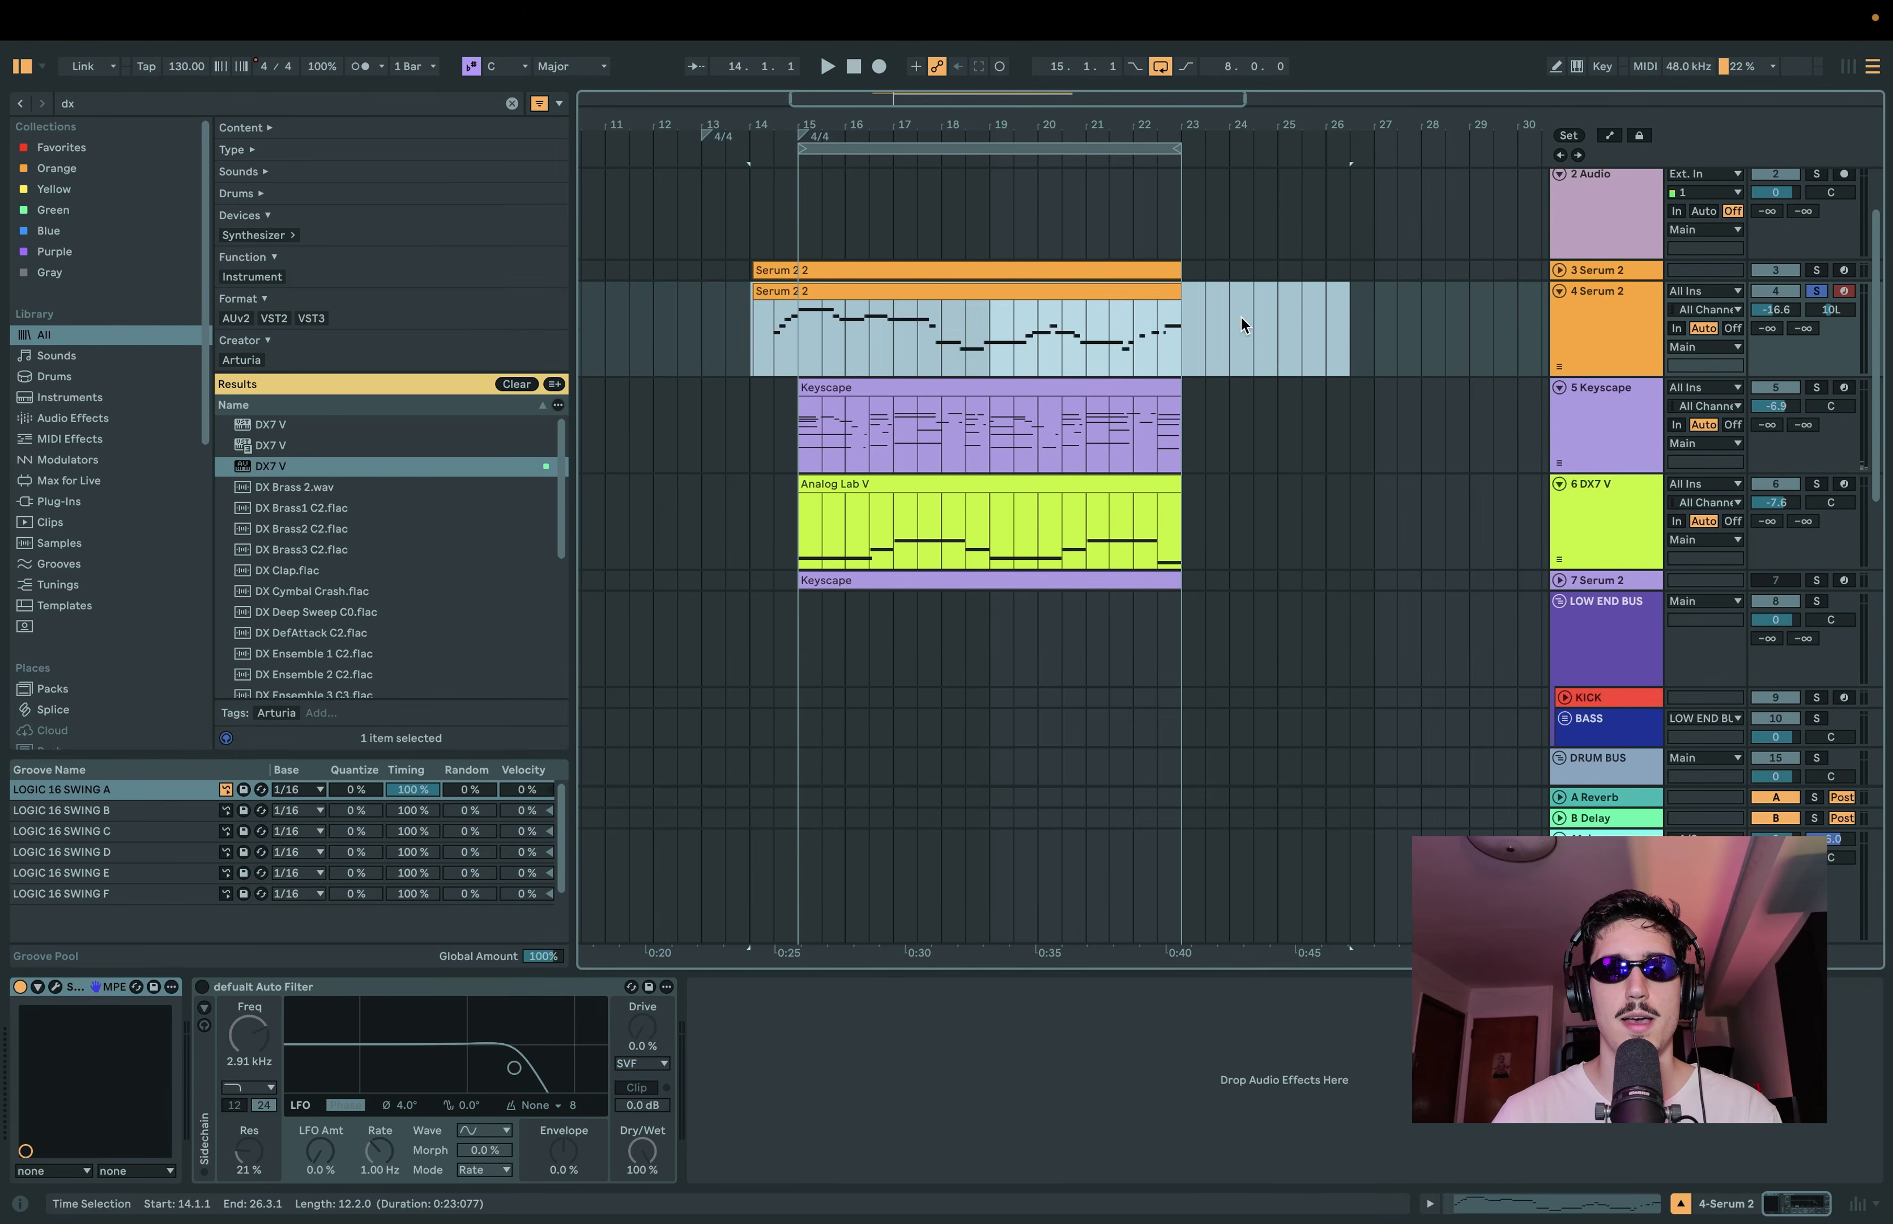
{"action": "left_click", "coordinate": [765, 322]}
{"action": "key", "text": "space"}
Step: In track 4's Serum 2 instrument, load the Analog wavetable Mellow But Instable in oscillator A and set its wavetable position to 180
{"action": "left_click", "coordinate": [55, 986]}
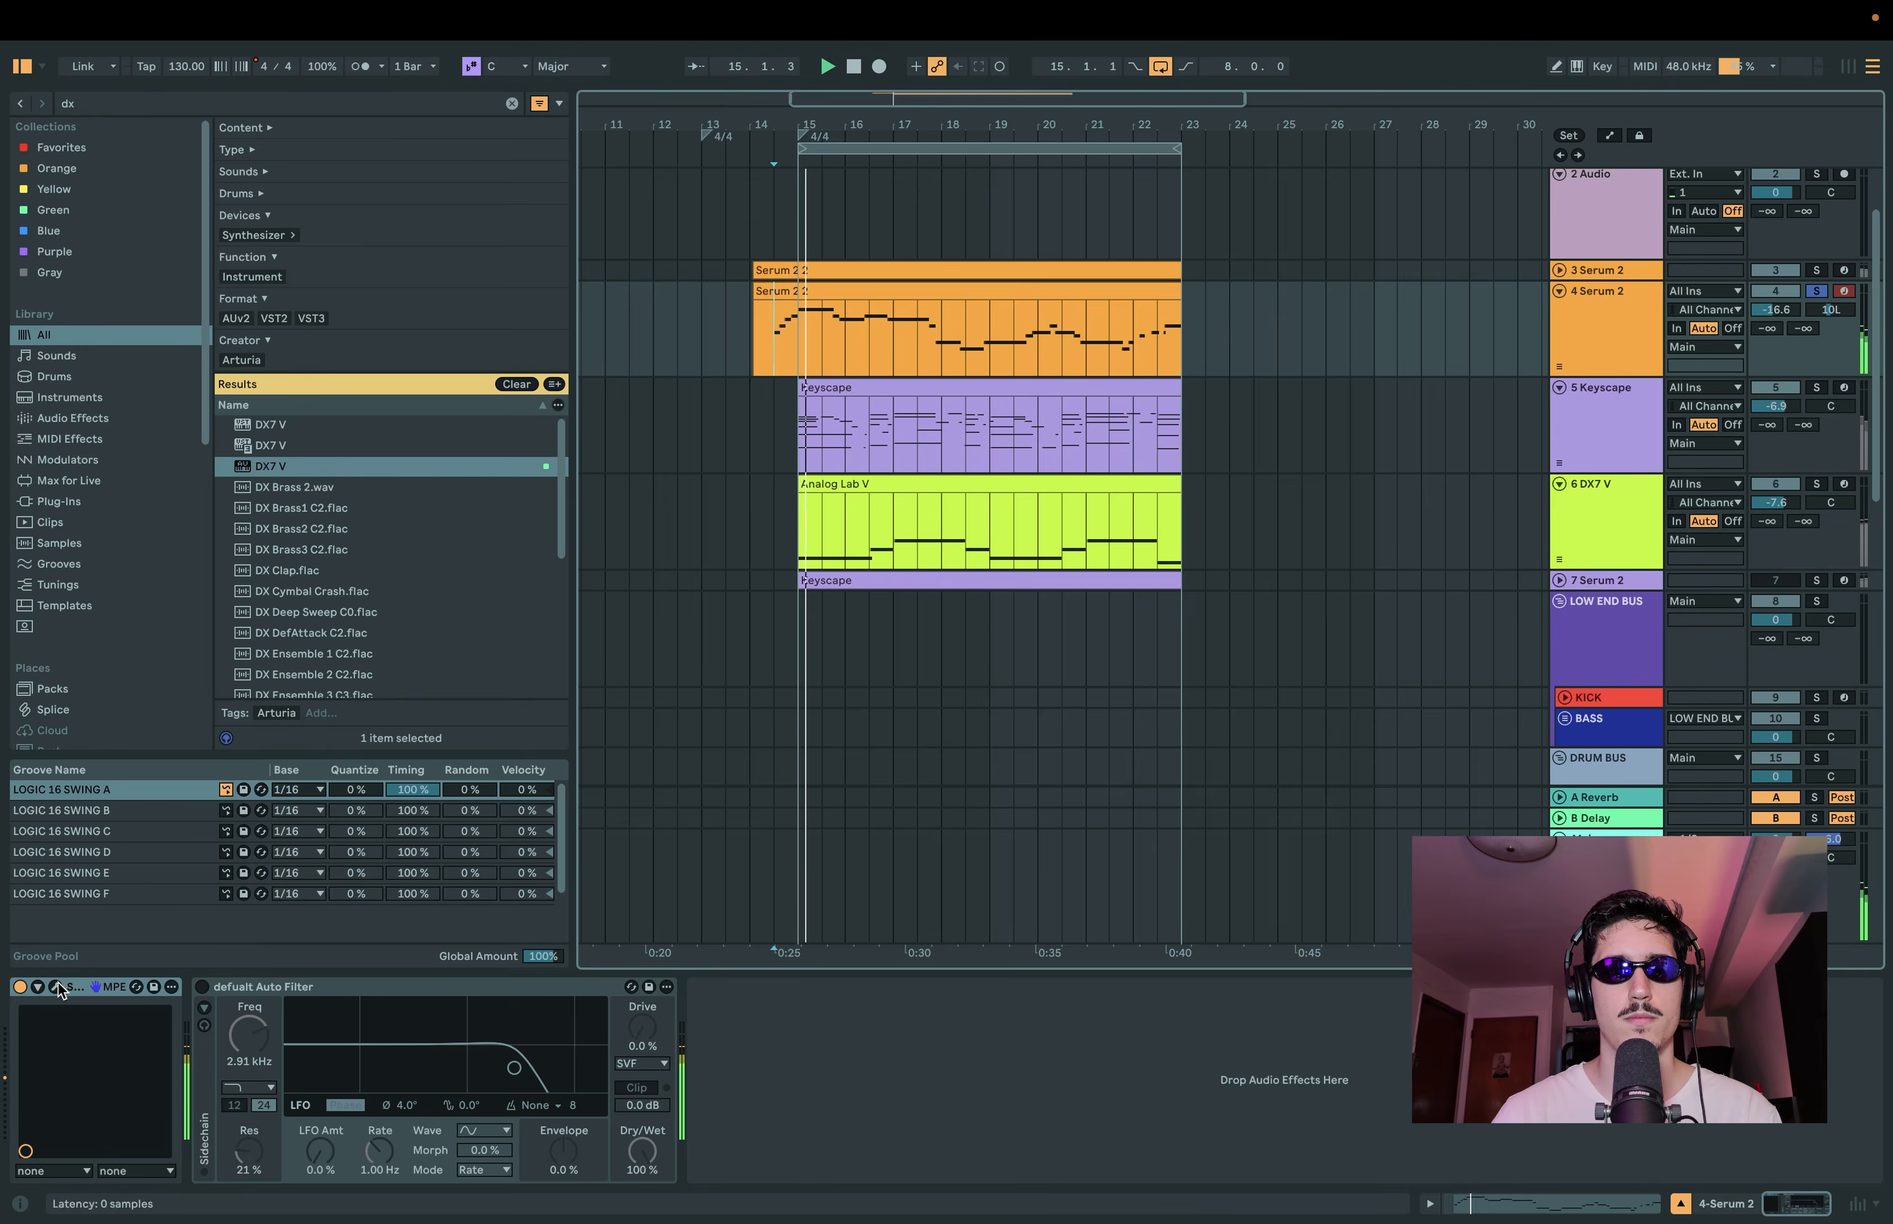
{"action": "left_click_drag", "start_coordinate": [1098, 132], "coordinate": [1061, 509]}
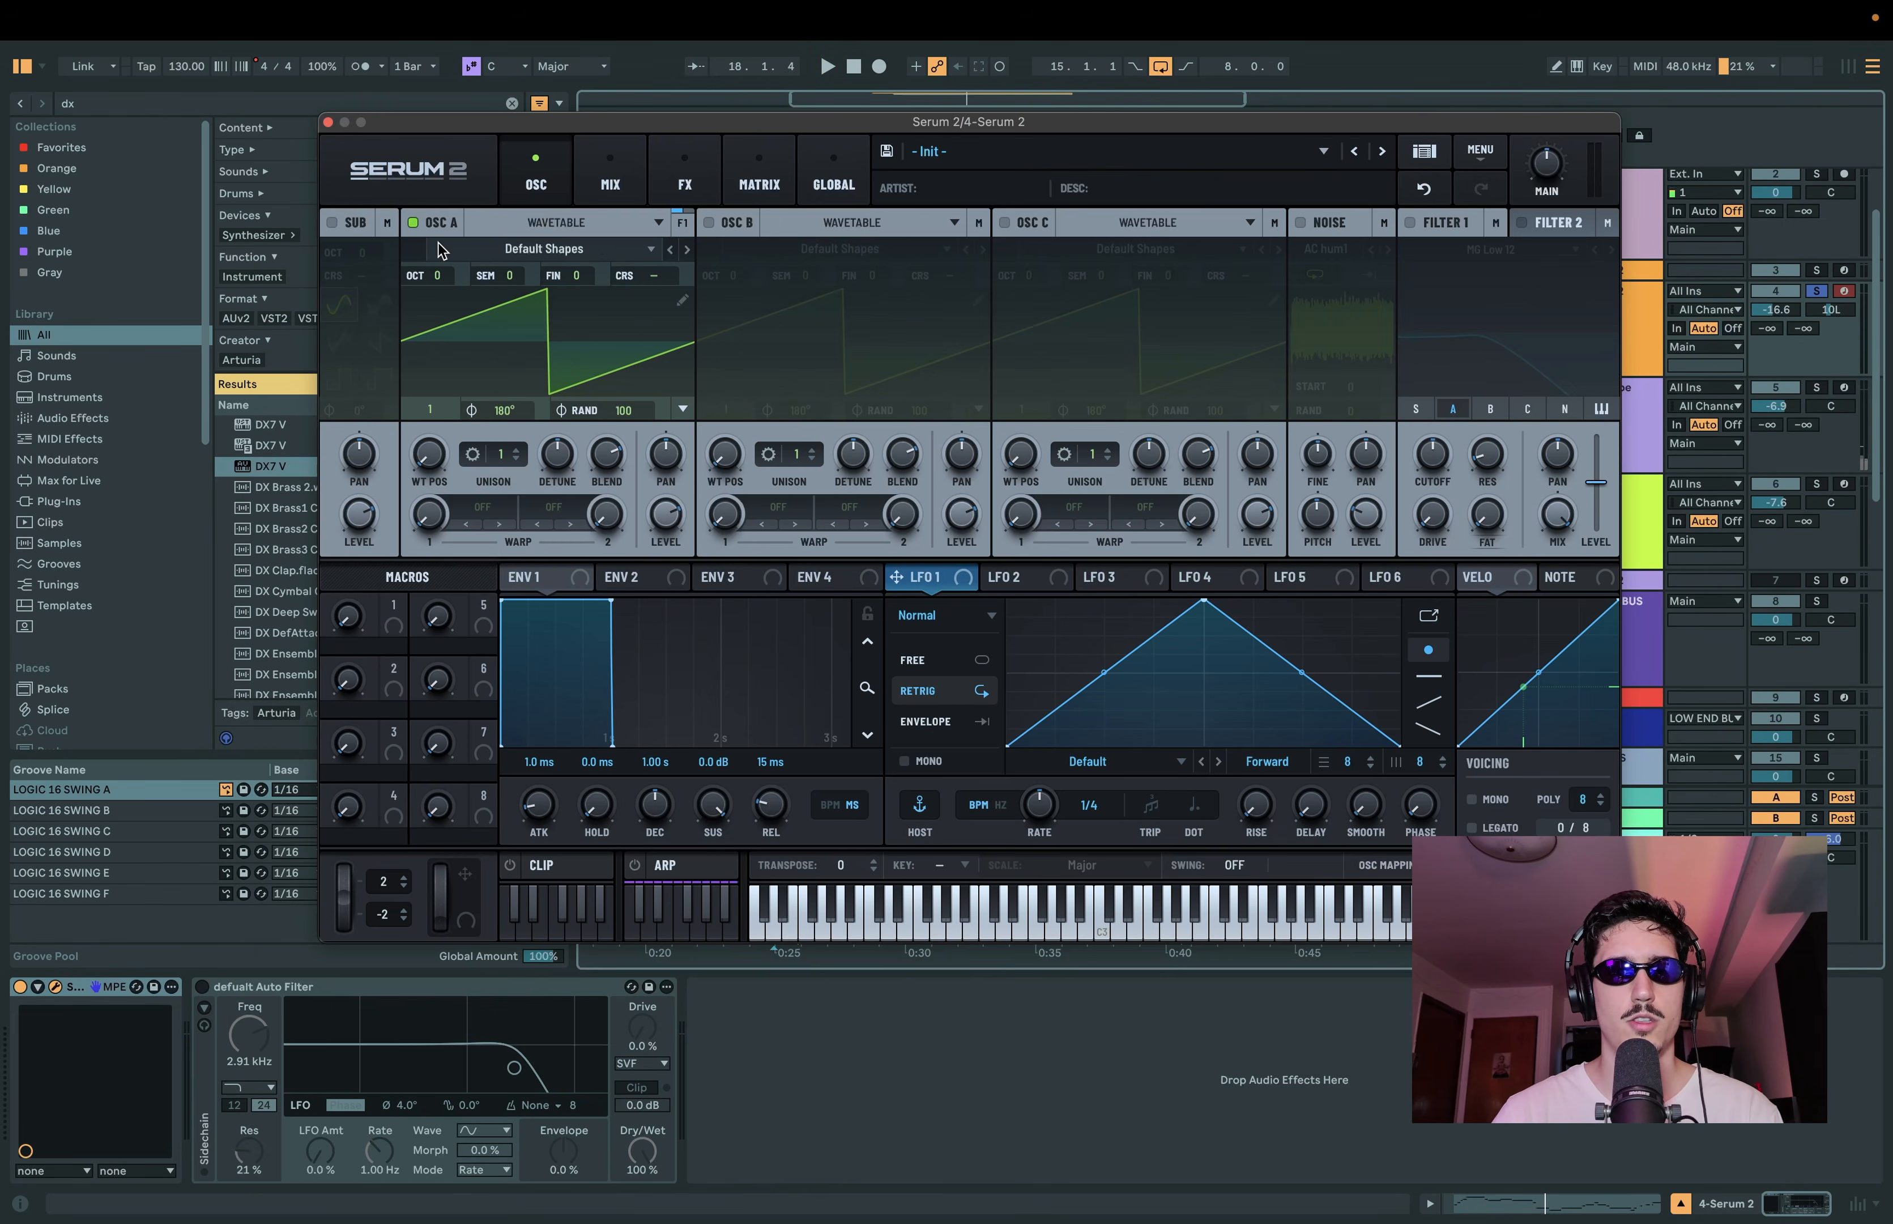
{"action": "left_click", "coordinate": [604, 248]}
{"action": "left_click", "coordinate": [571, 227]}
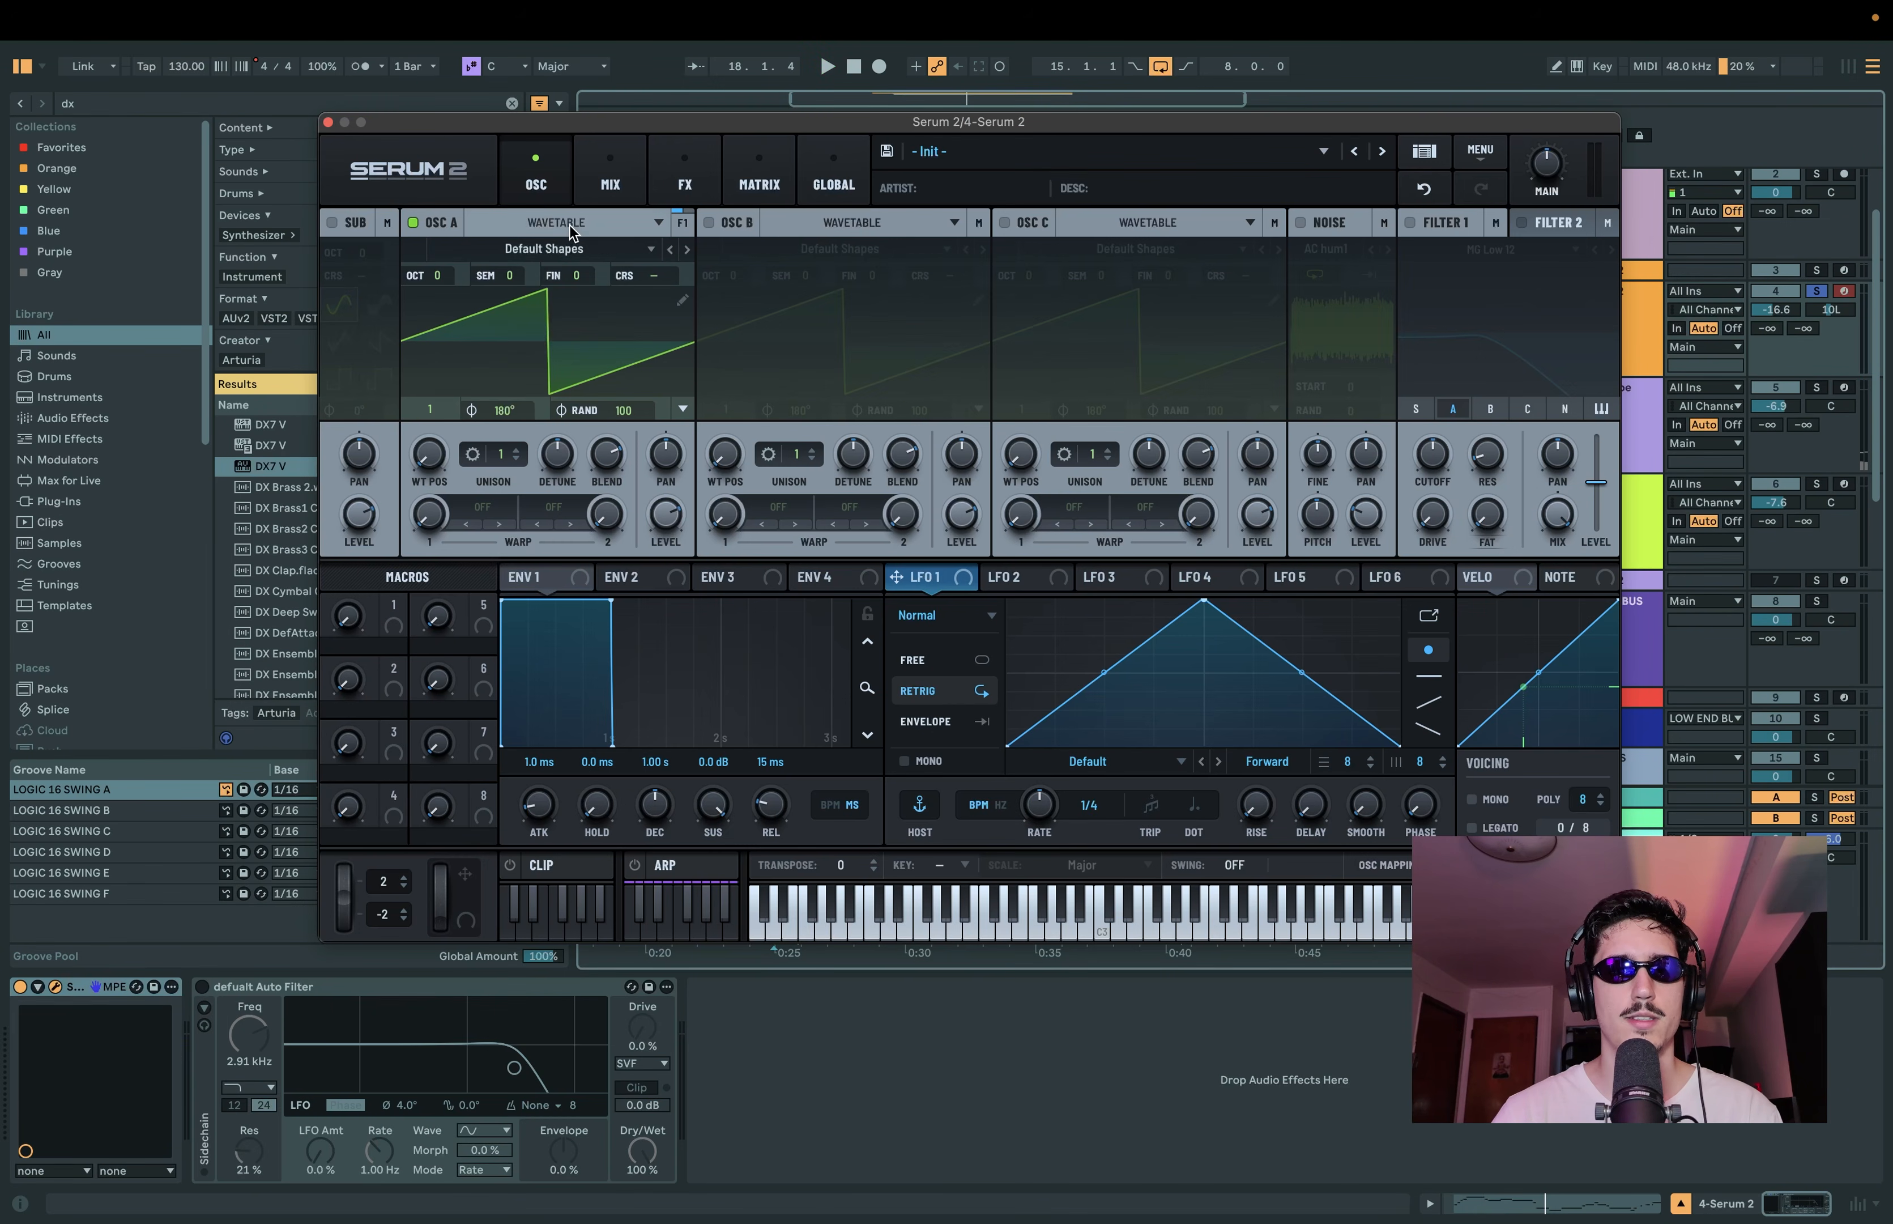
{"action": "left_click", "coordinate": [571, 250]}
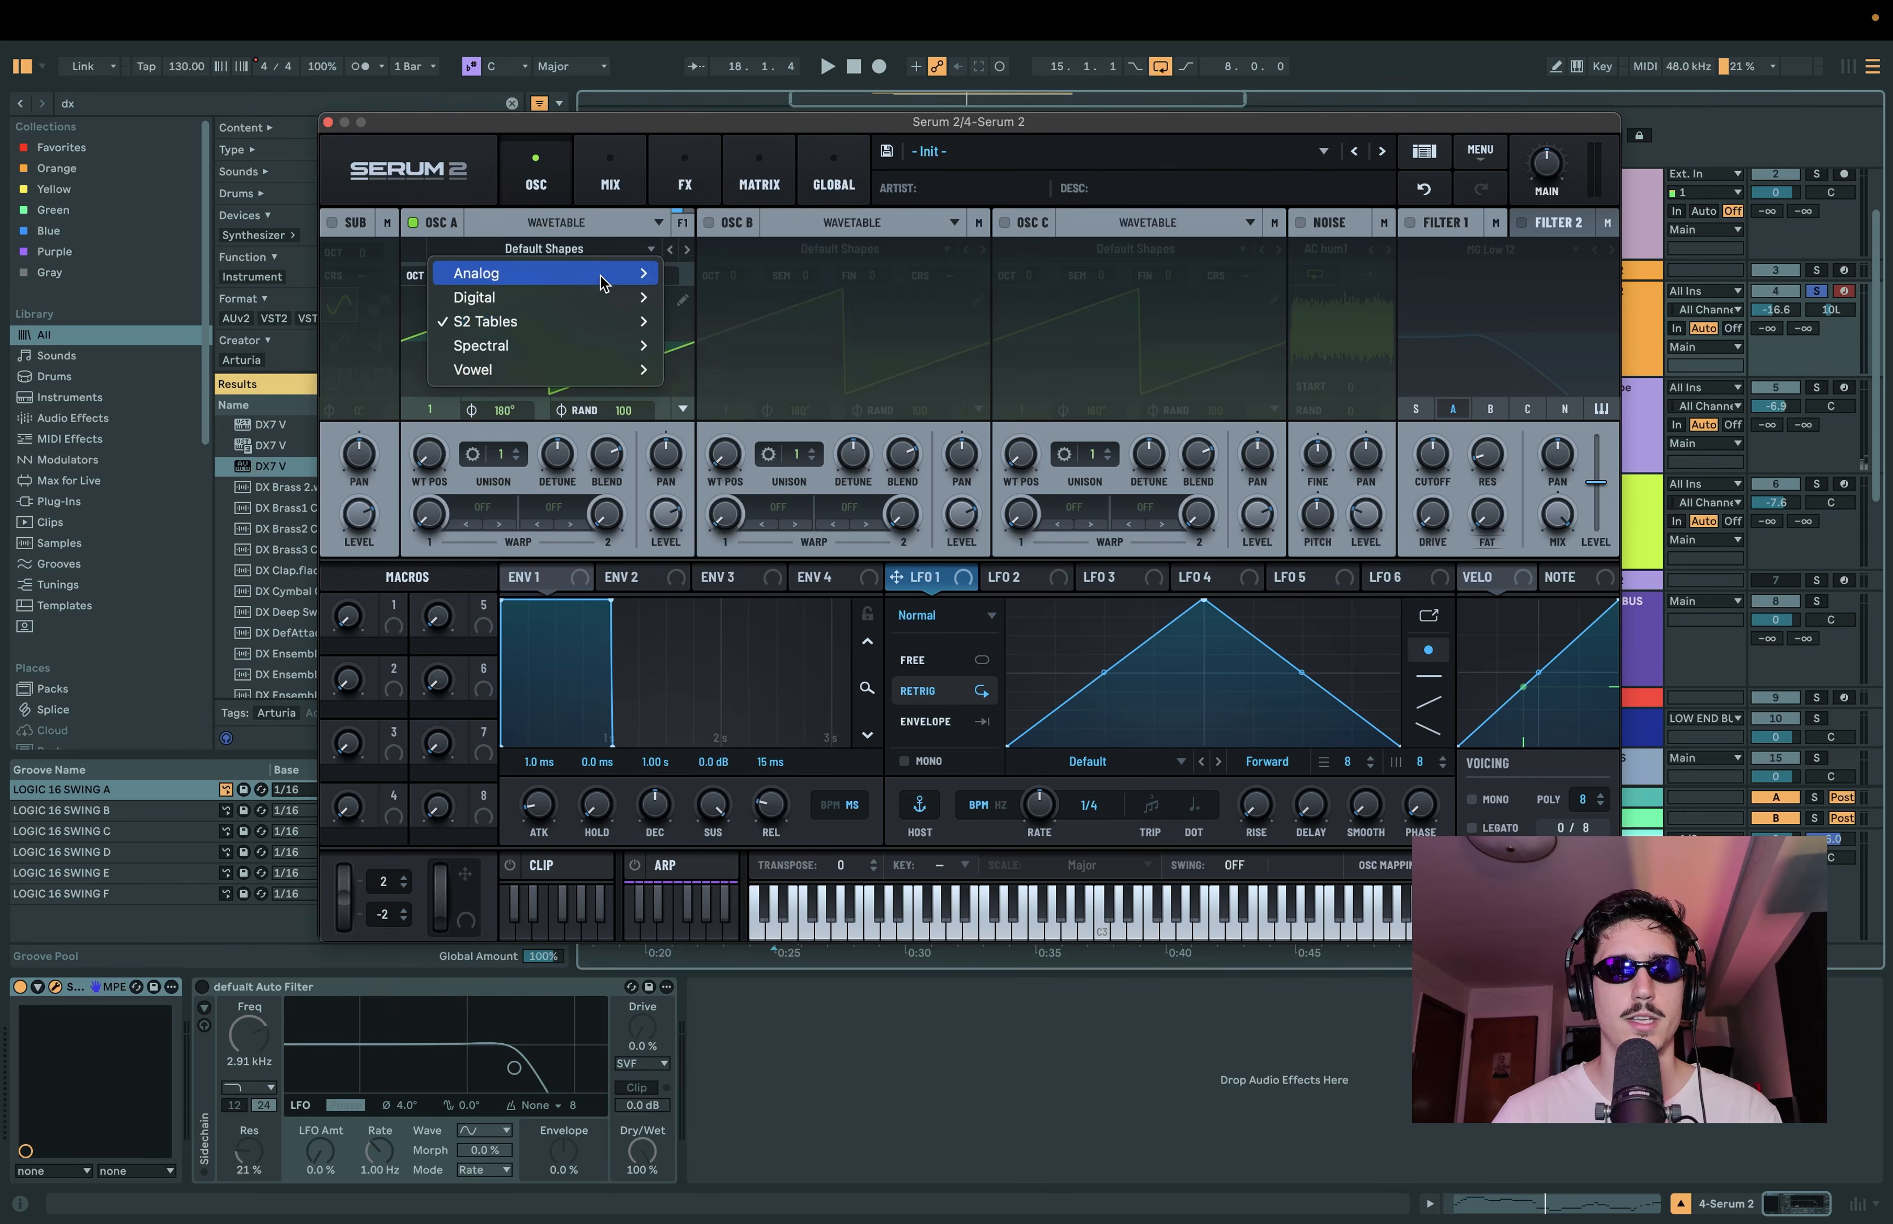
{"action": "mouse_move", "coordinate": [602, 277]}
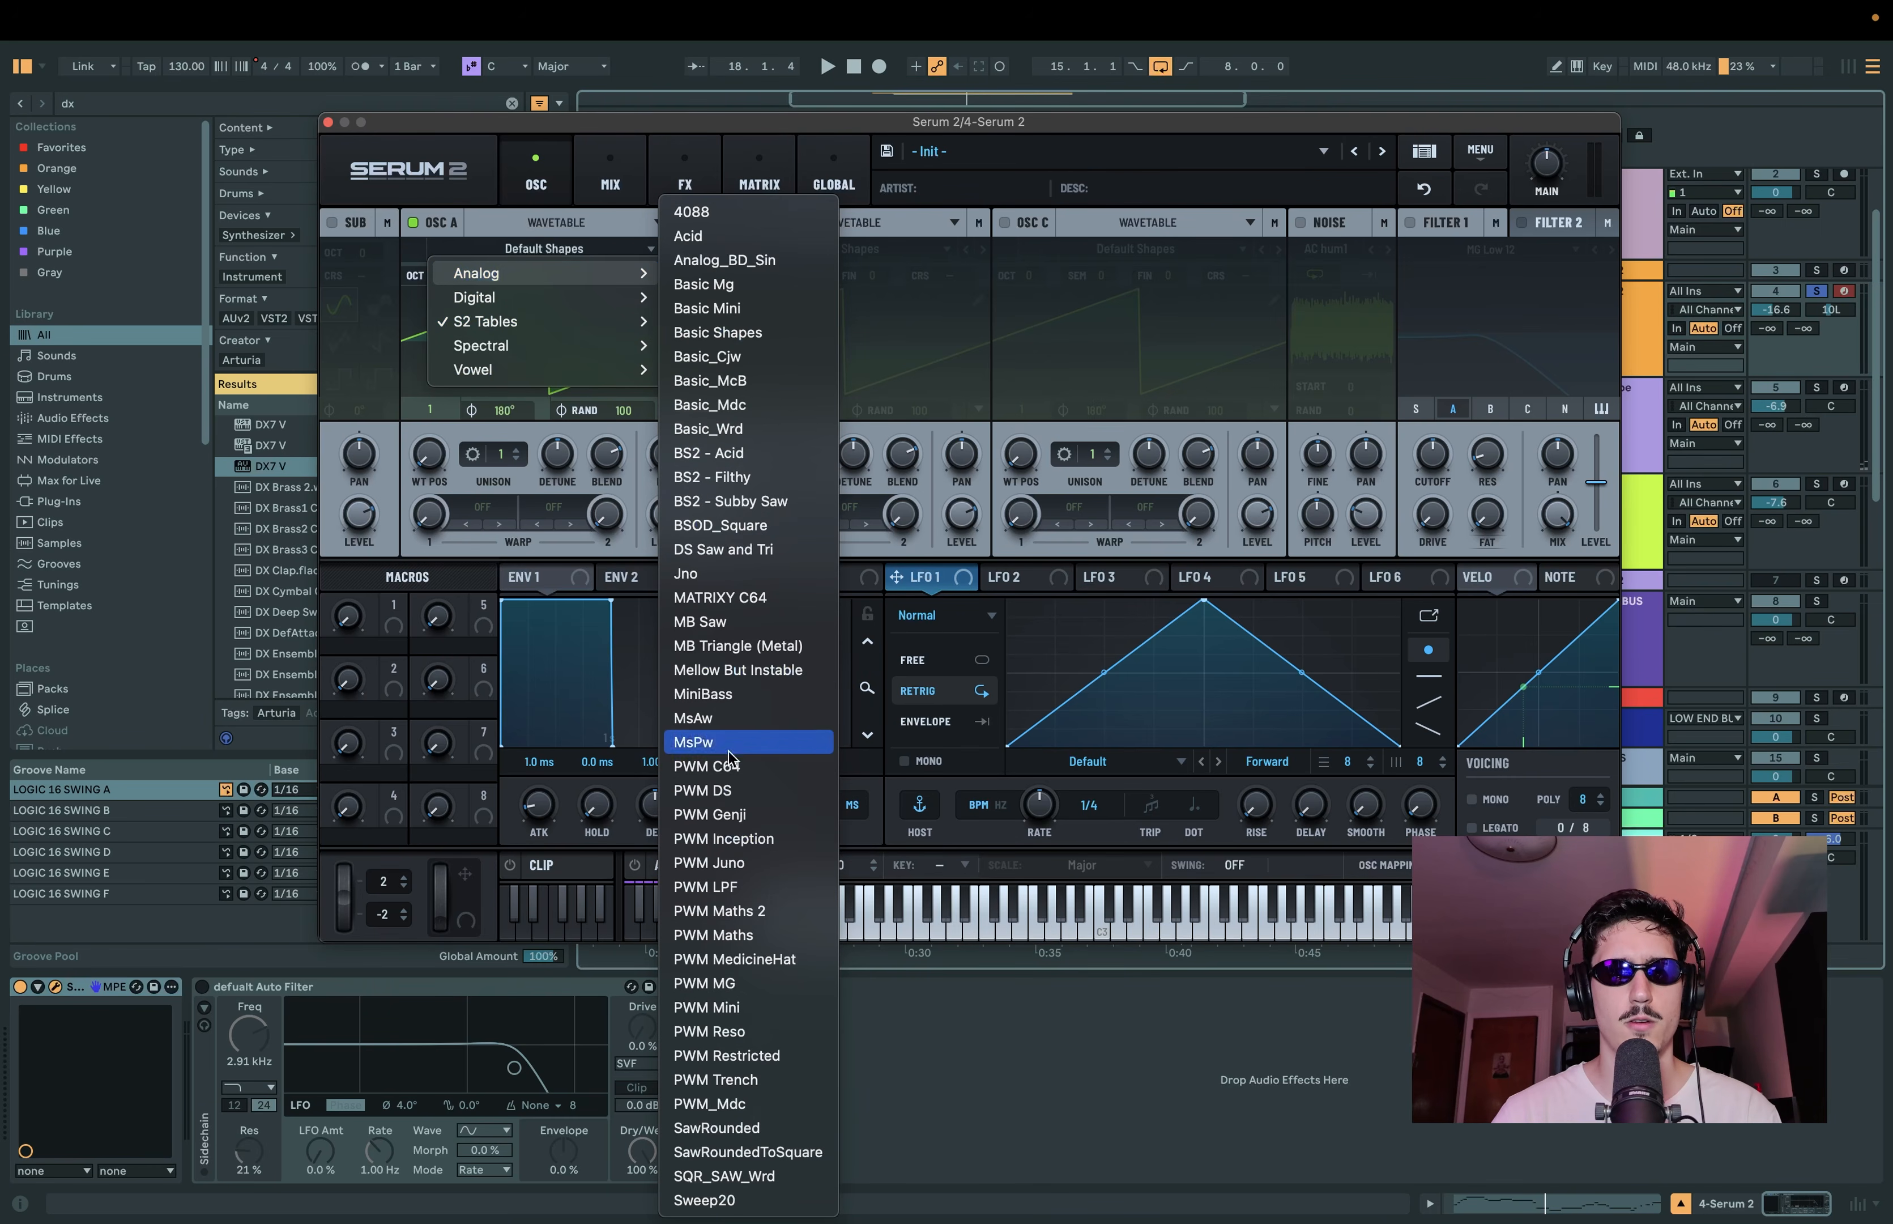
{"action": "left_click", "coordinate": [762, 670]}
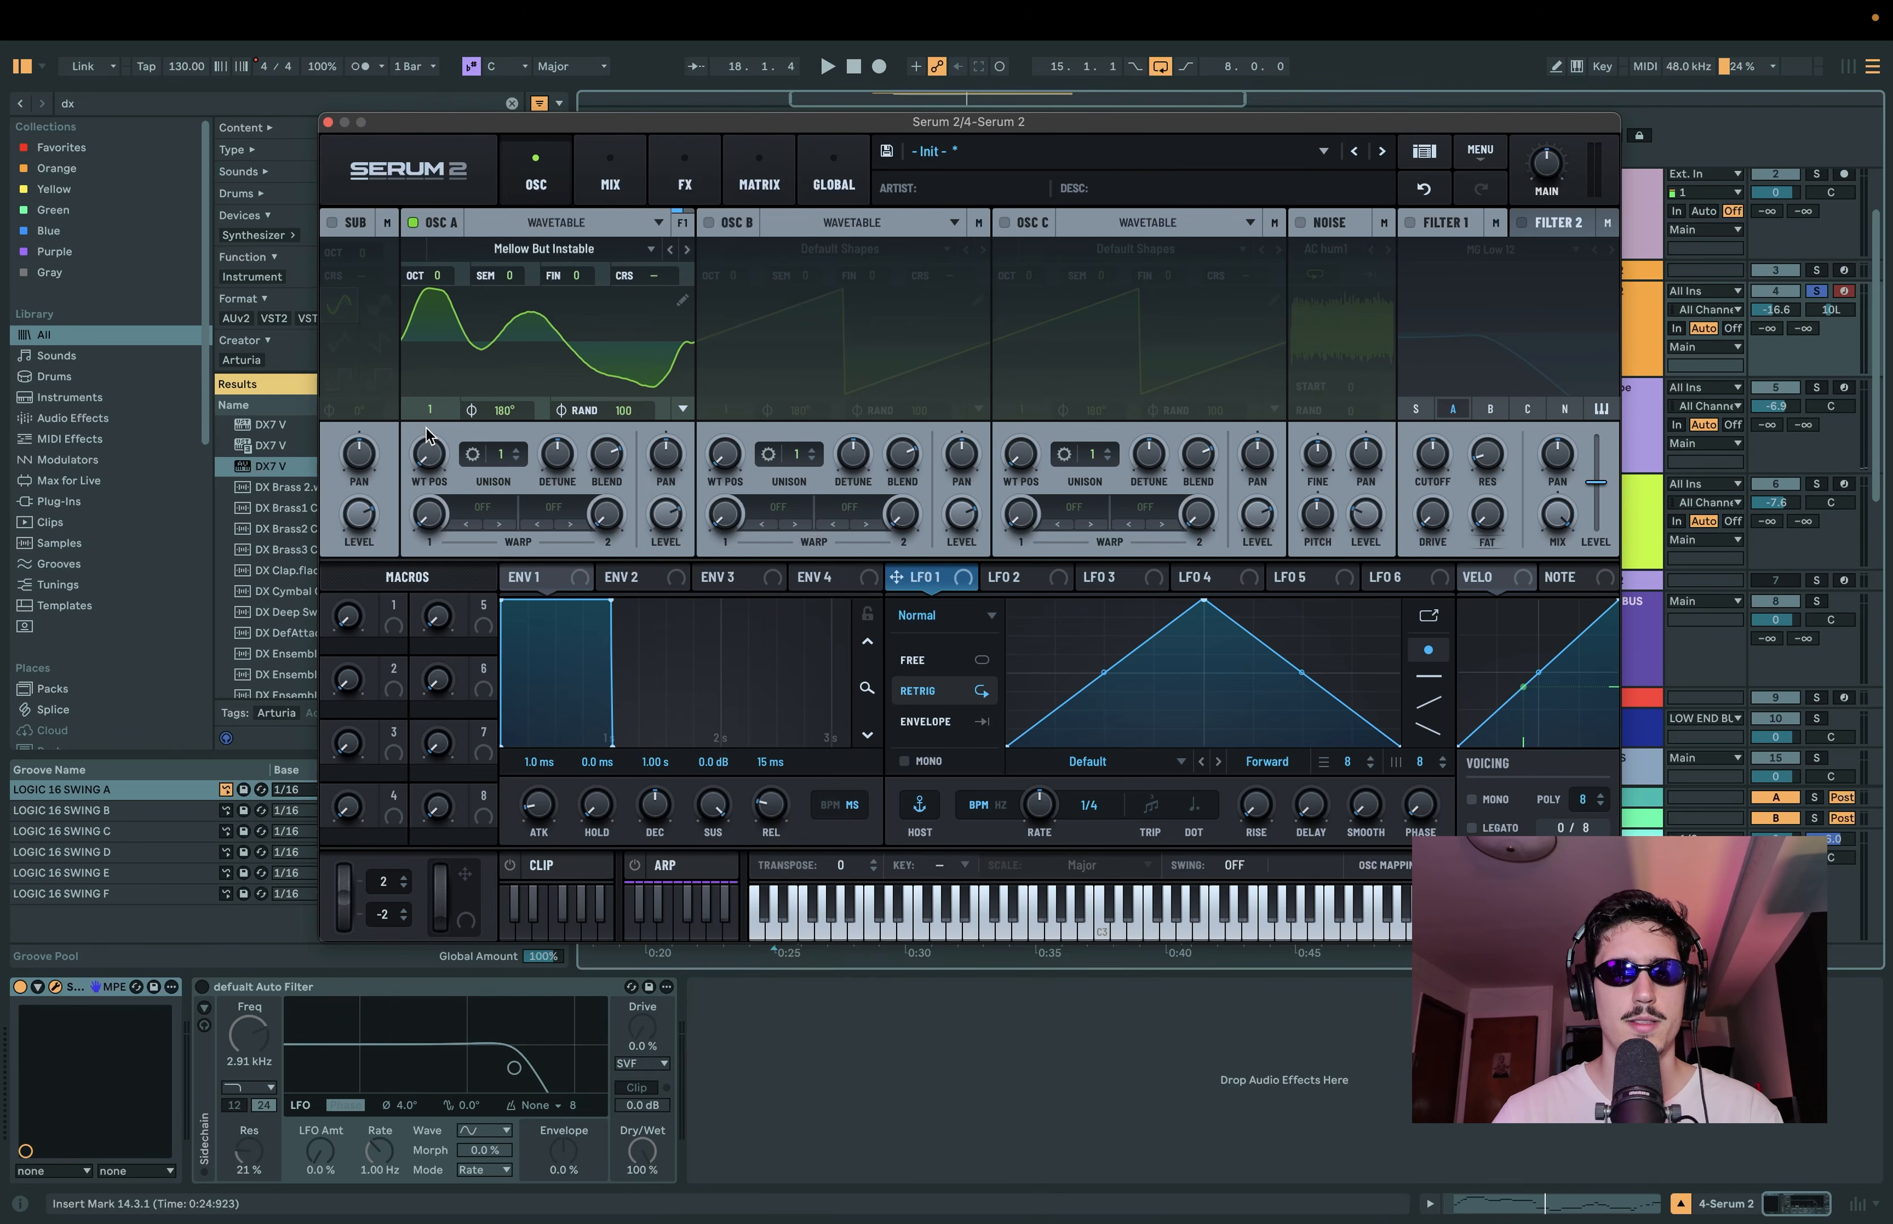
{"action": "left_click_drag", "start_coordinate": [427, 452], "coordinate": [459, 302]}
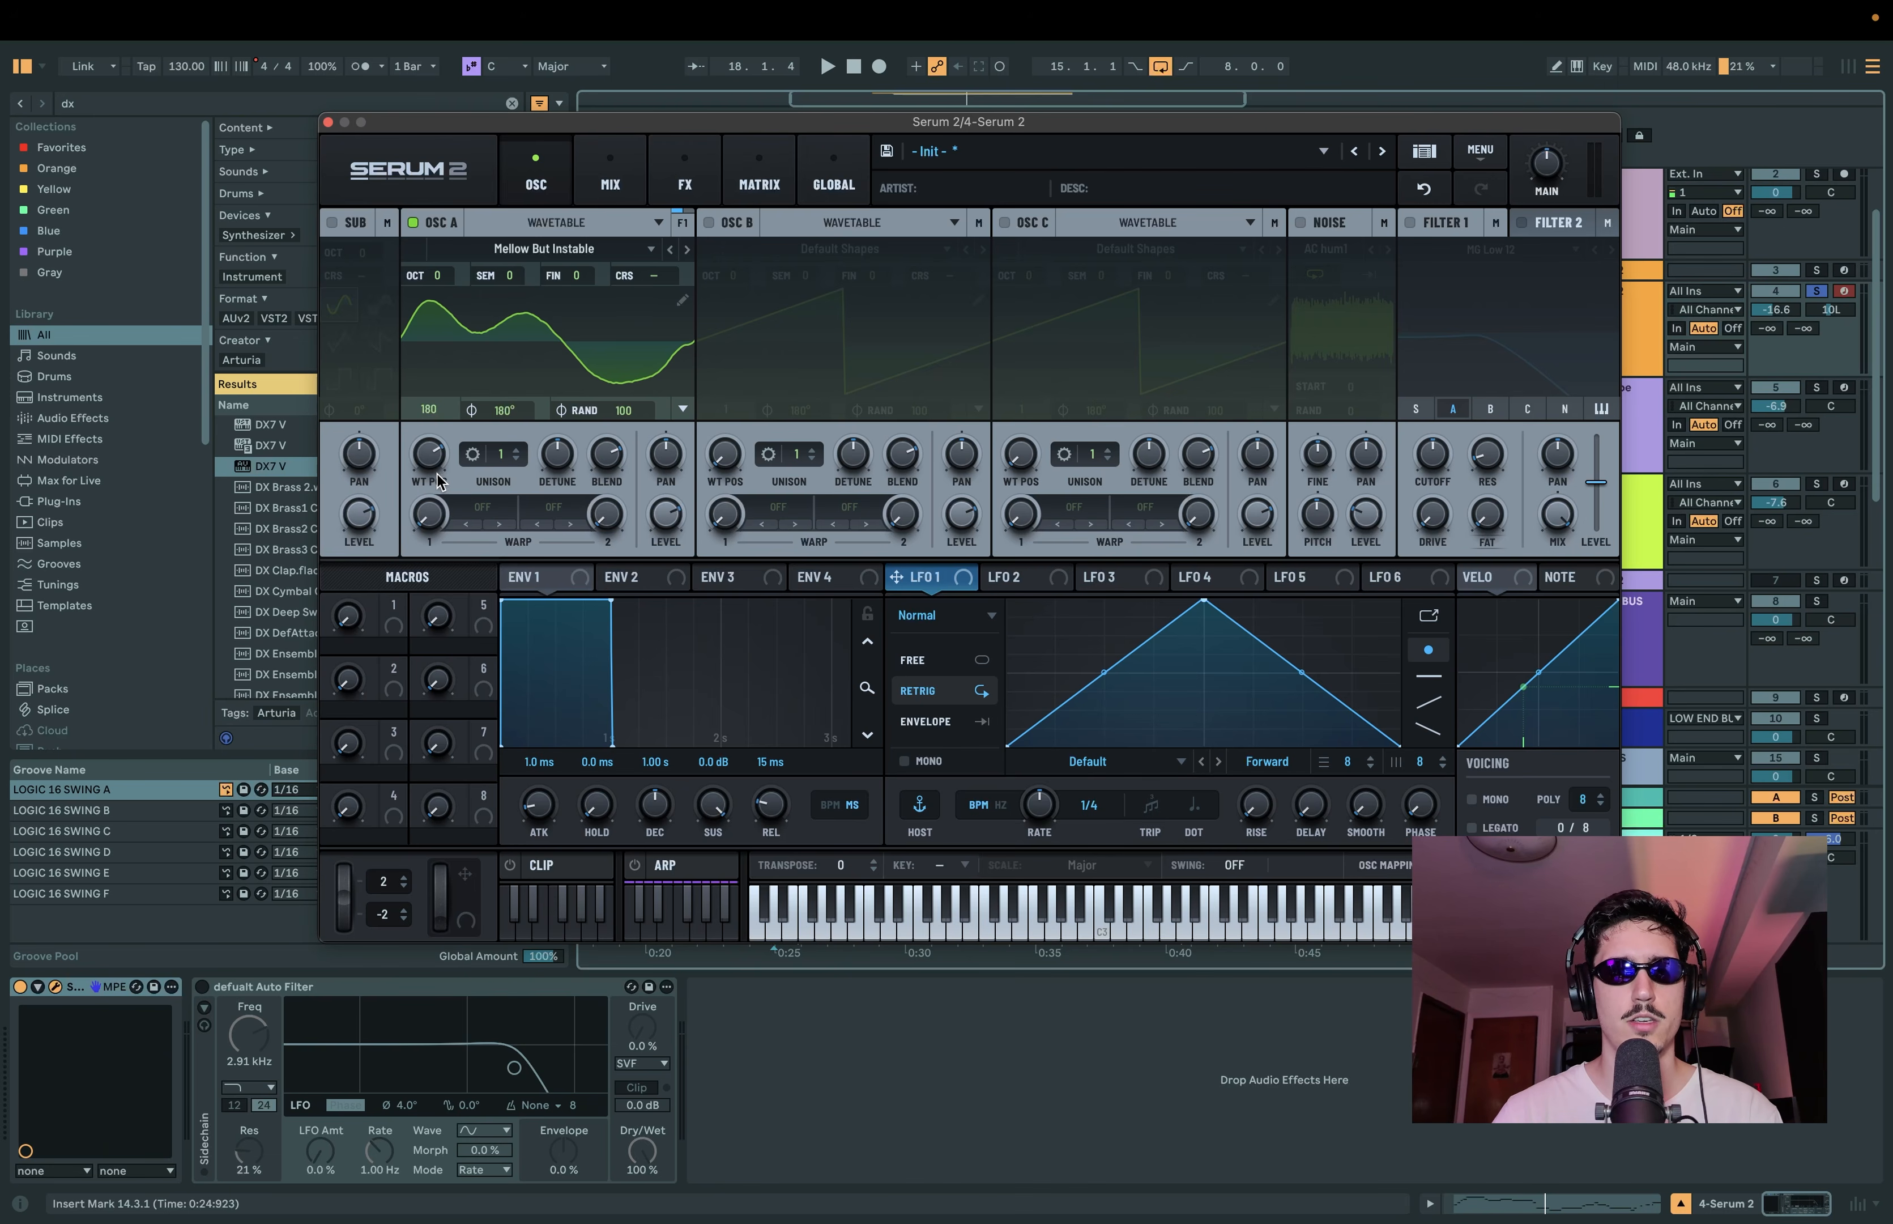
Step: Enable oscillator B with the Analog wavetable PWM Mini at wavetable position 180, and audition the sound
{"action": "left_click", "coordinate": [708, 222]}
{"action": "left_click", "coordinate": [866, 250]}
{"action": "mouse_move", "coordinate": [795, 273]}
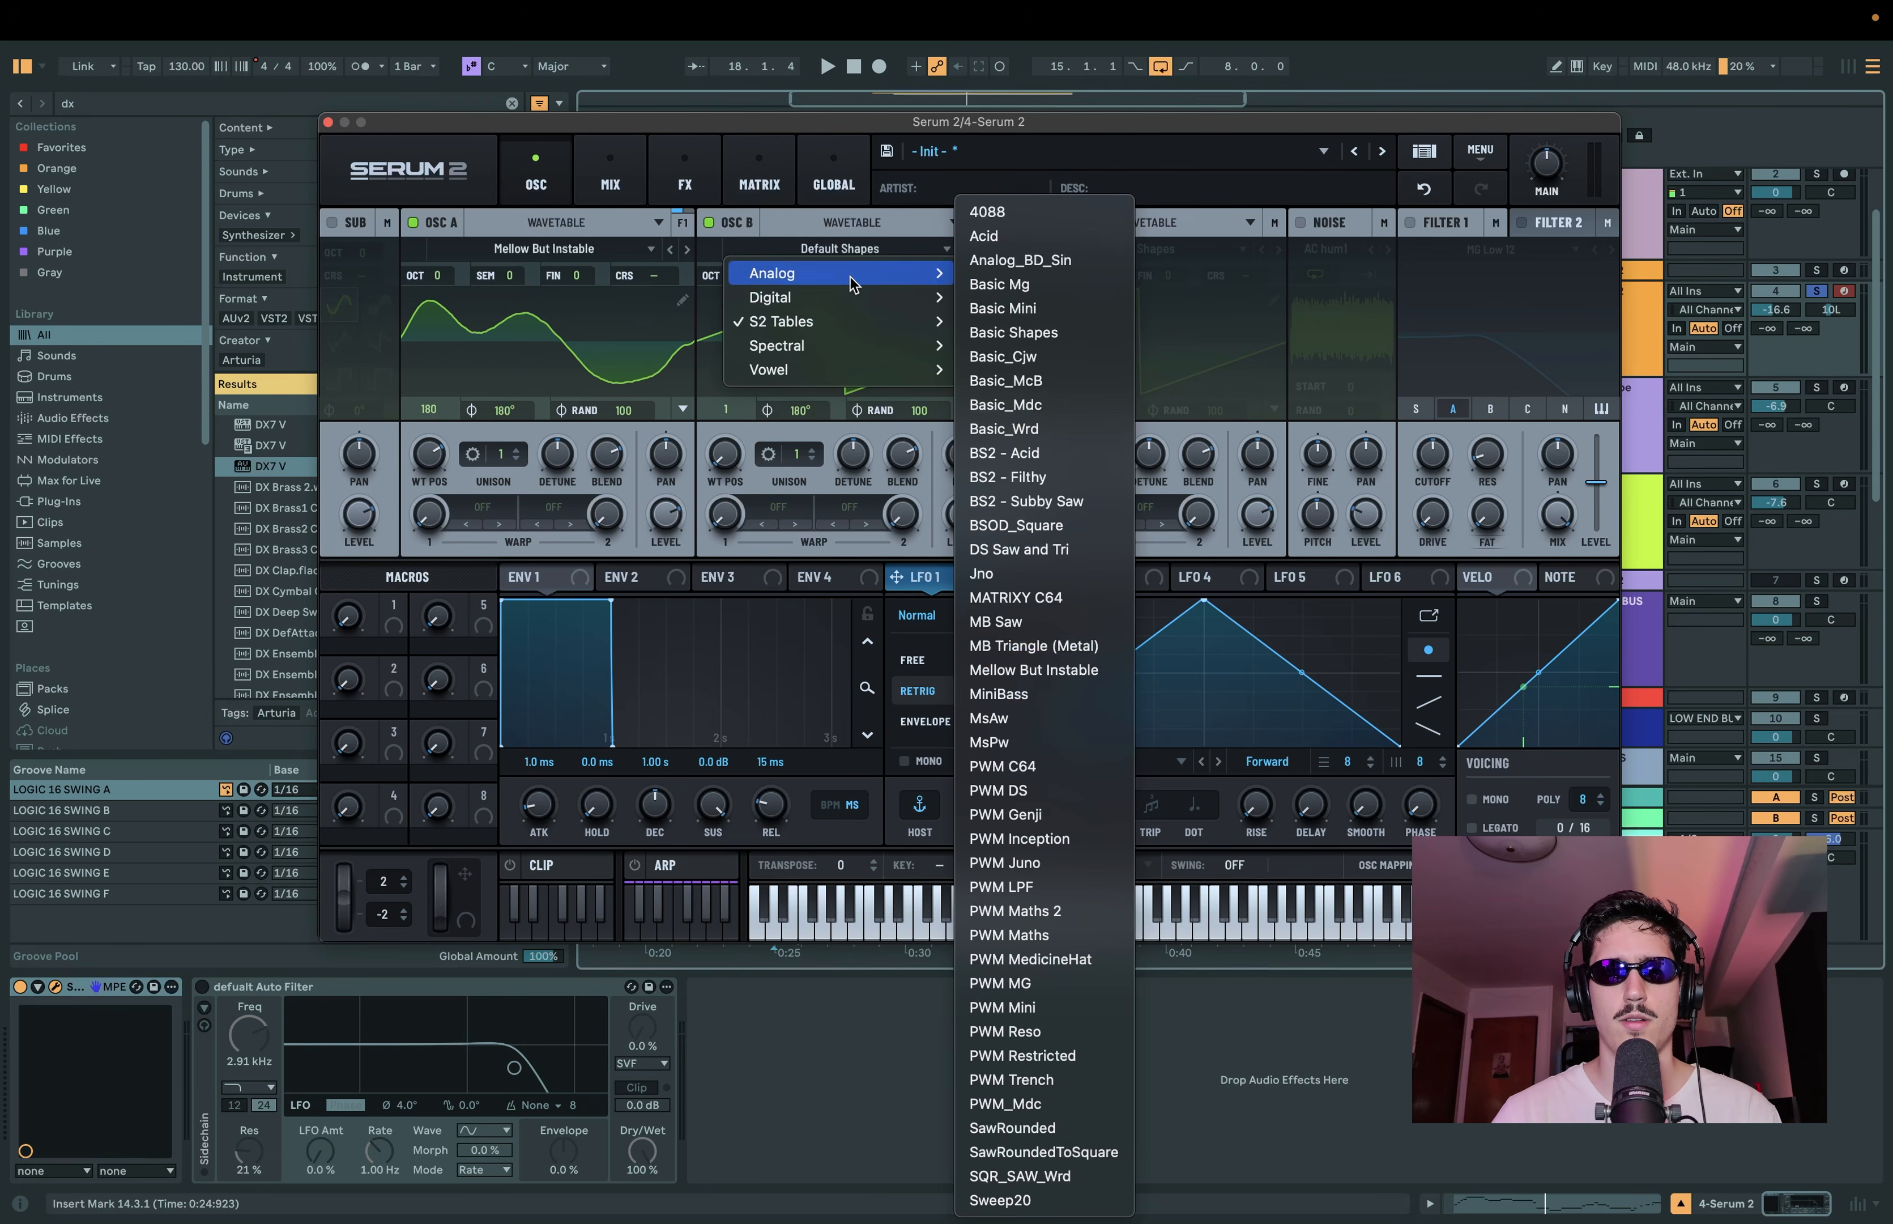
{"action": "left_click", "coordinate": [1051, 1015]}
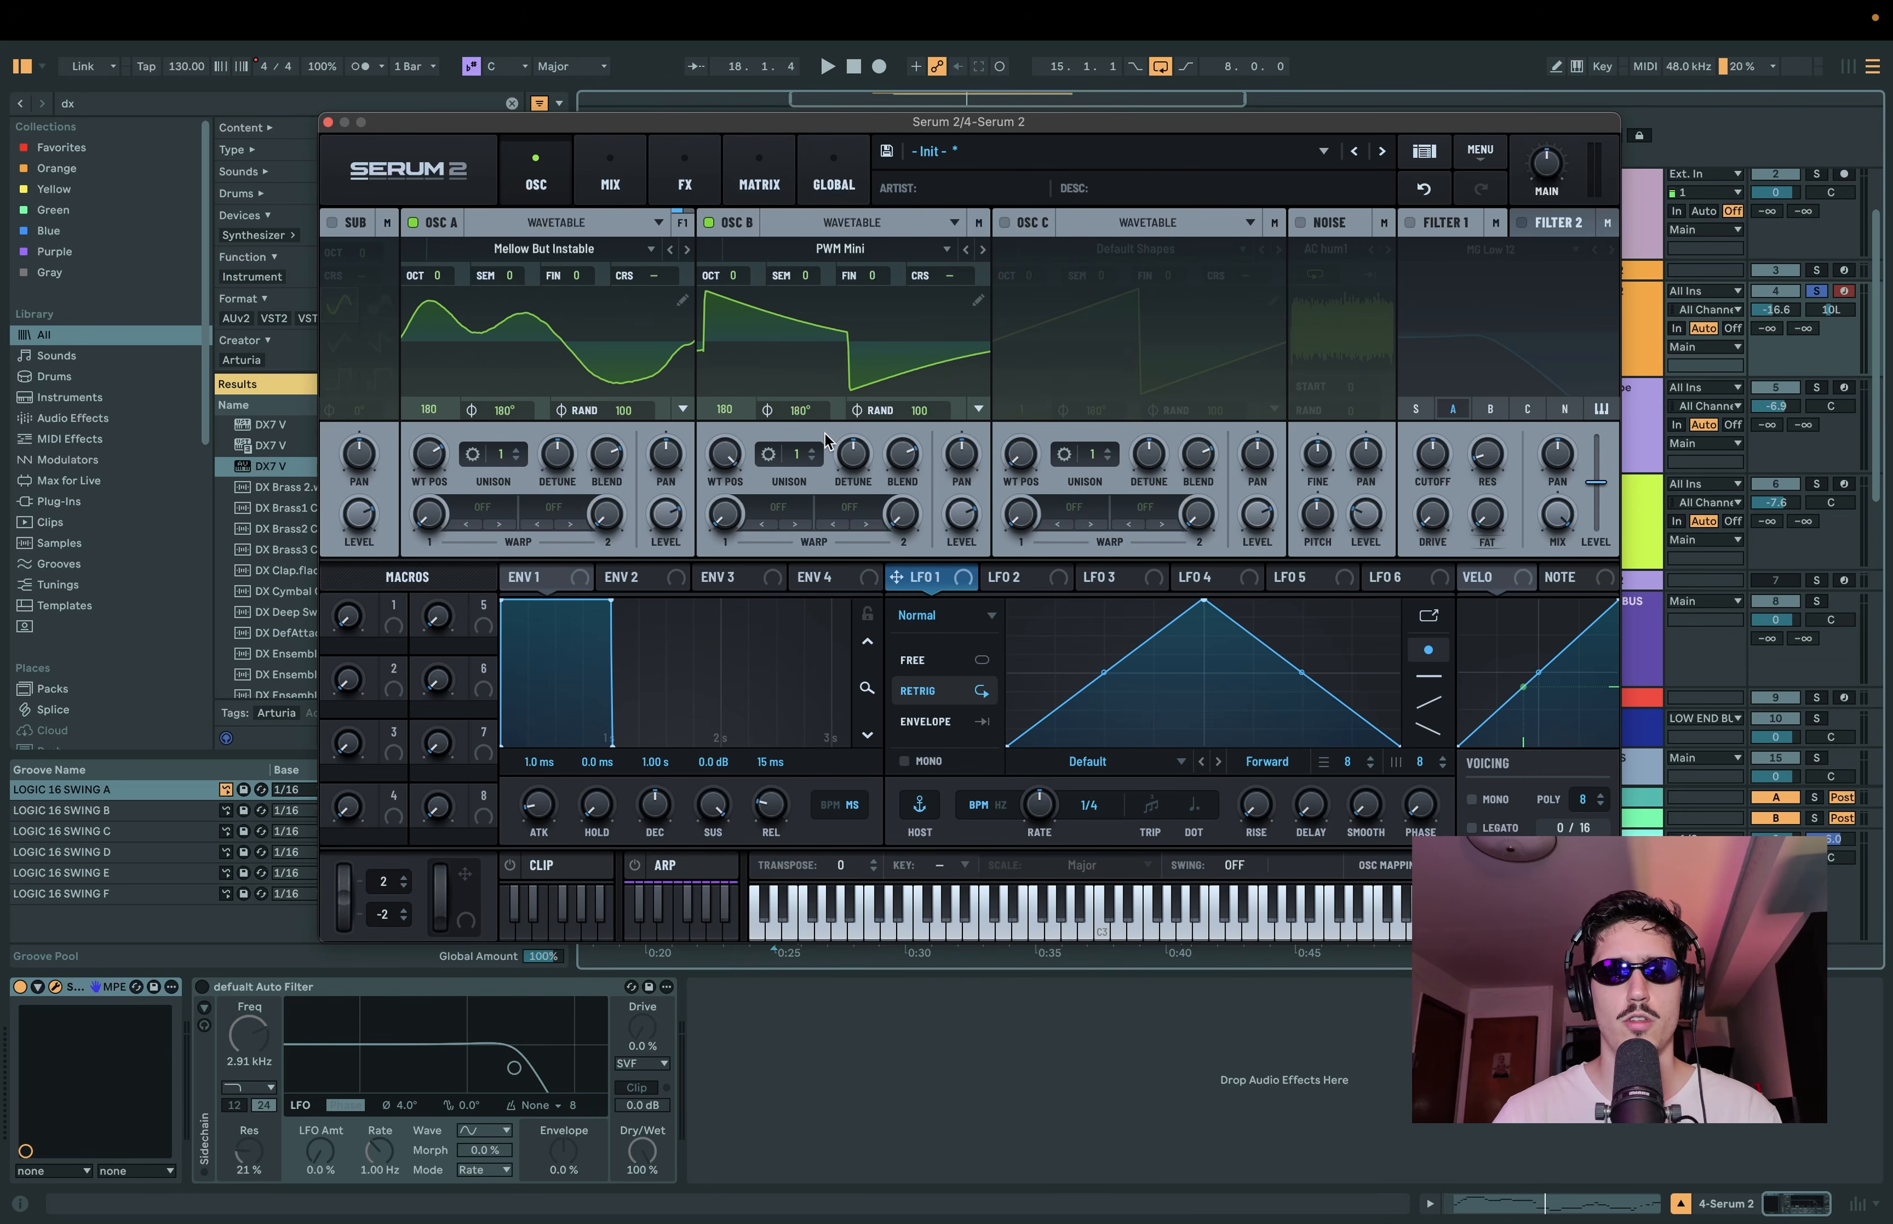
{"action": "key", "text": "space"}
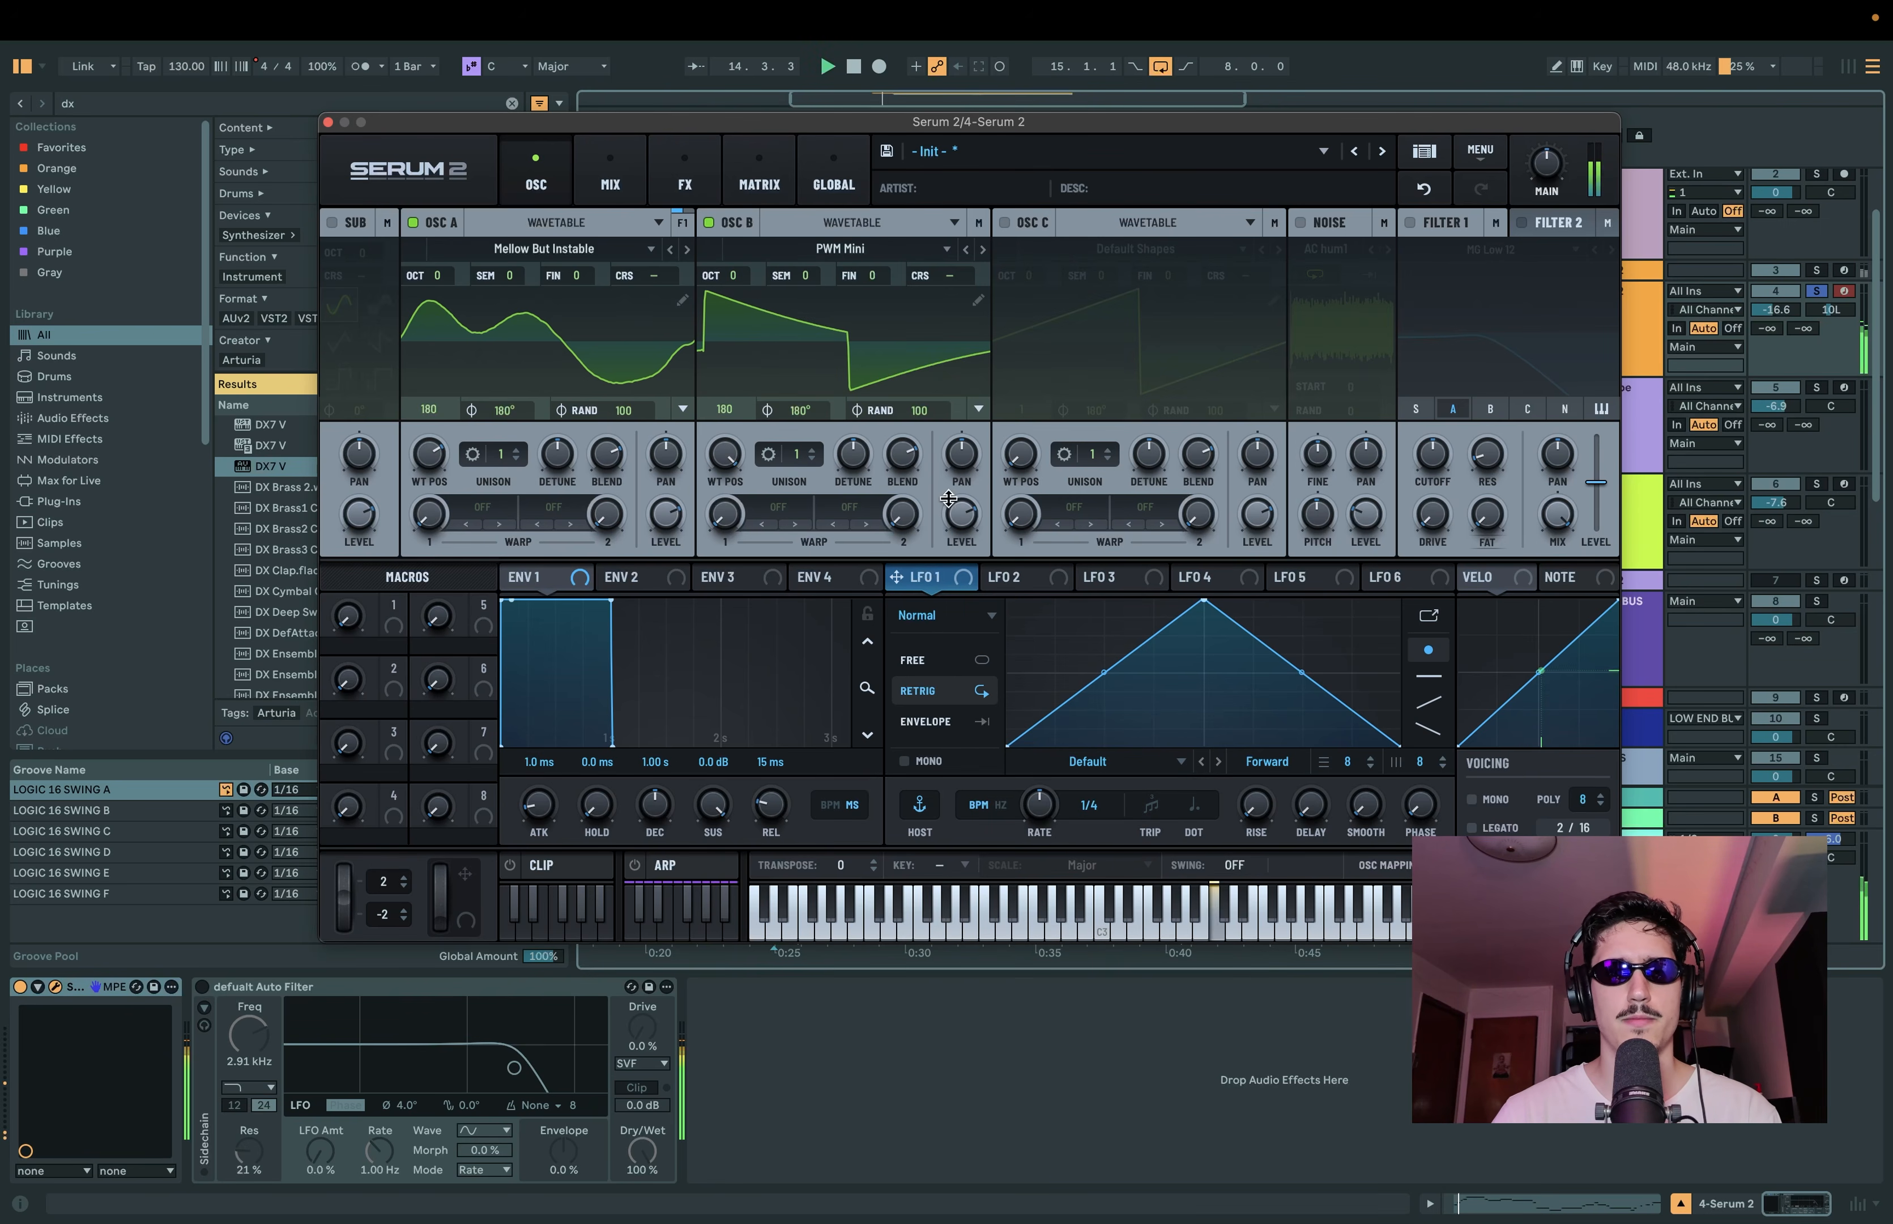
{"action": "key", "text": "space"}
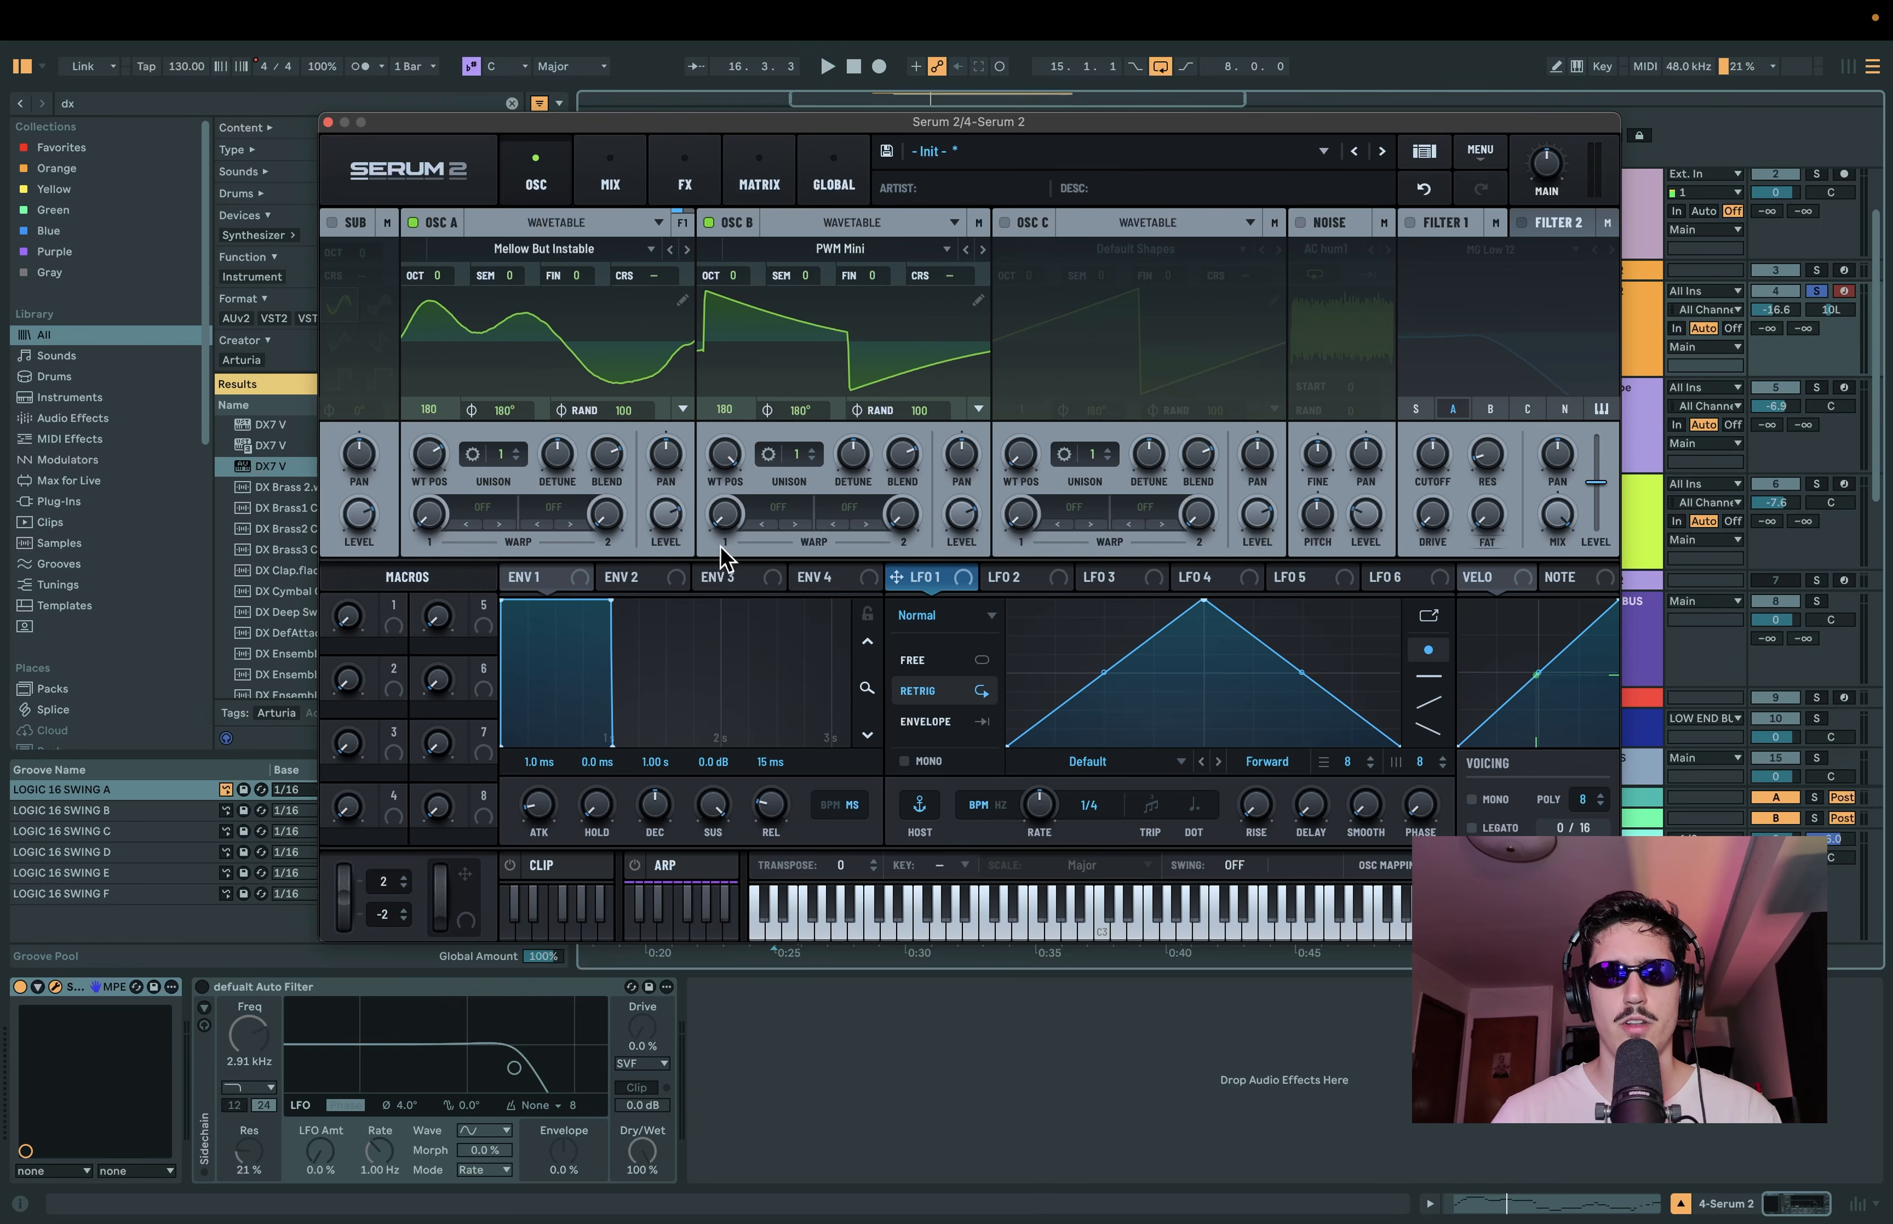
Step: Set LFO 1 to Chaos: Rossler at a rate of 47.2 Hz and assign it to oscillator A's wavetable position
{"action": "left_click", "coordinate": [951, 620]}
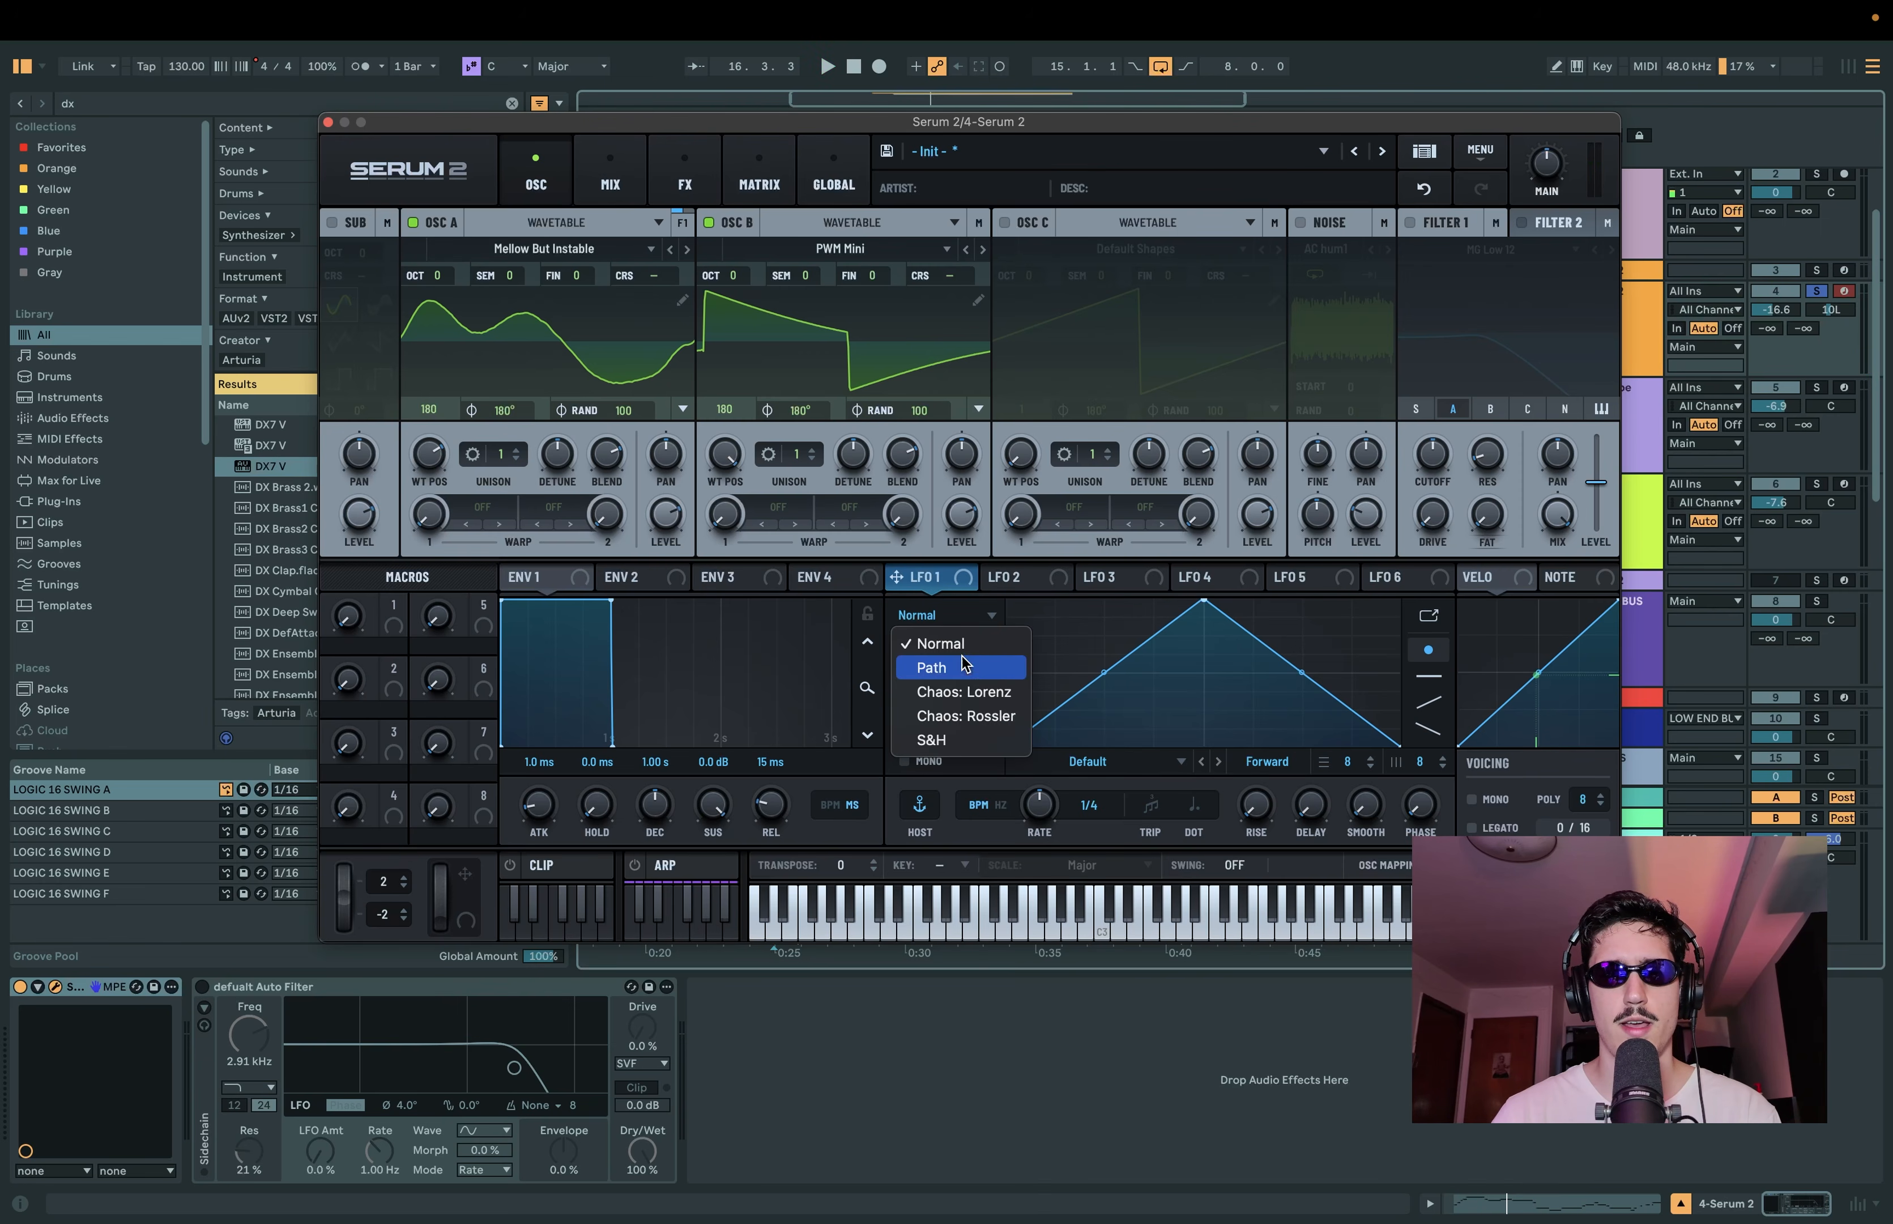
{"action": "left_click", "coordinate": [1000, 718]}
{"action": "left_click", "coordinate": [1001, 804]}
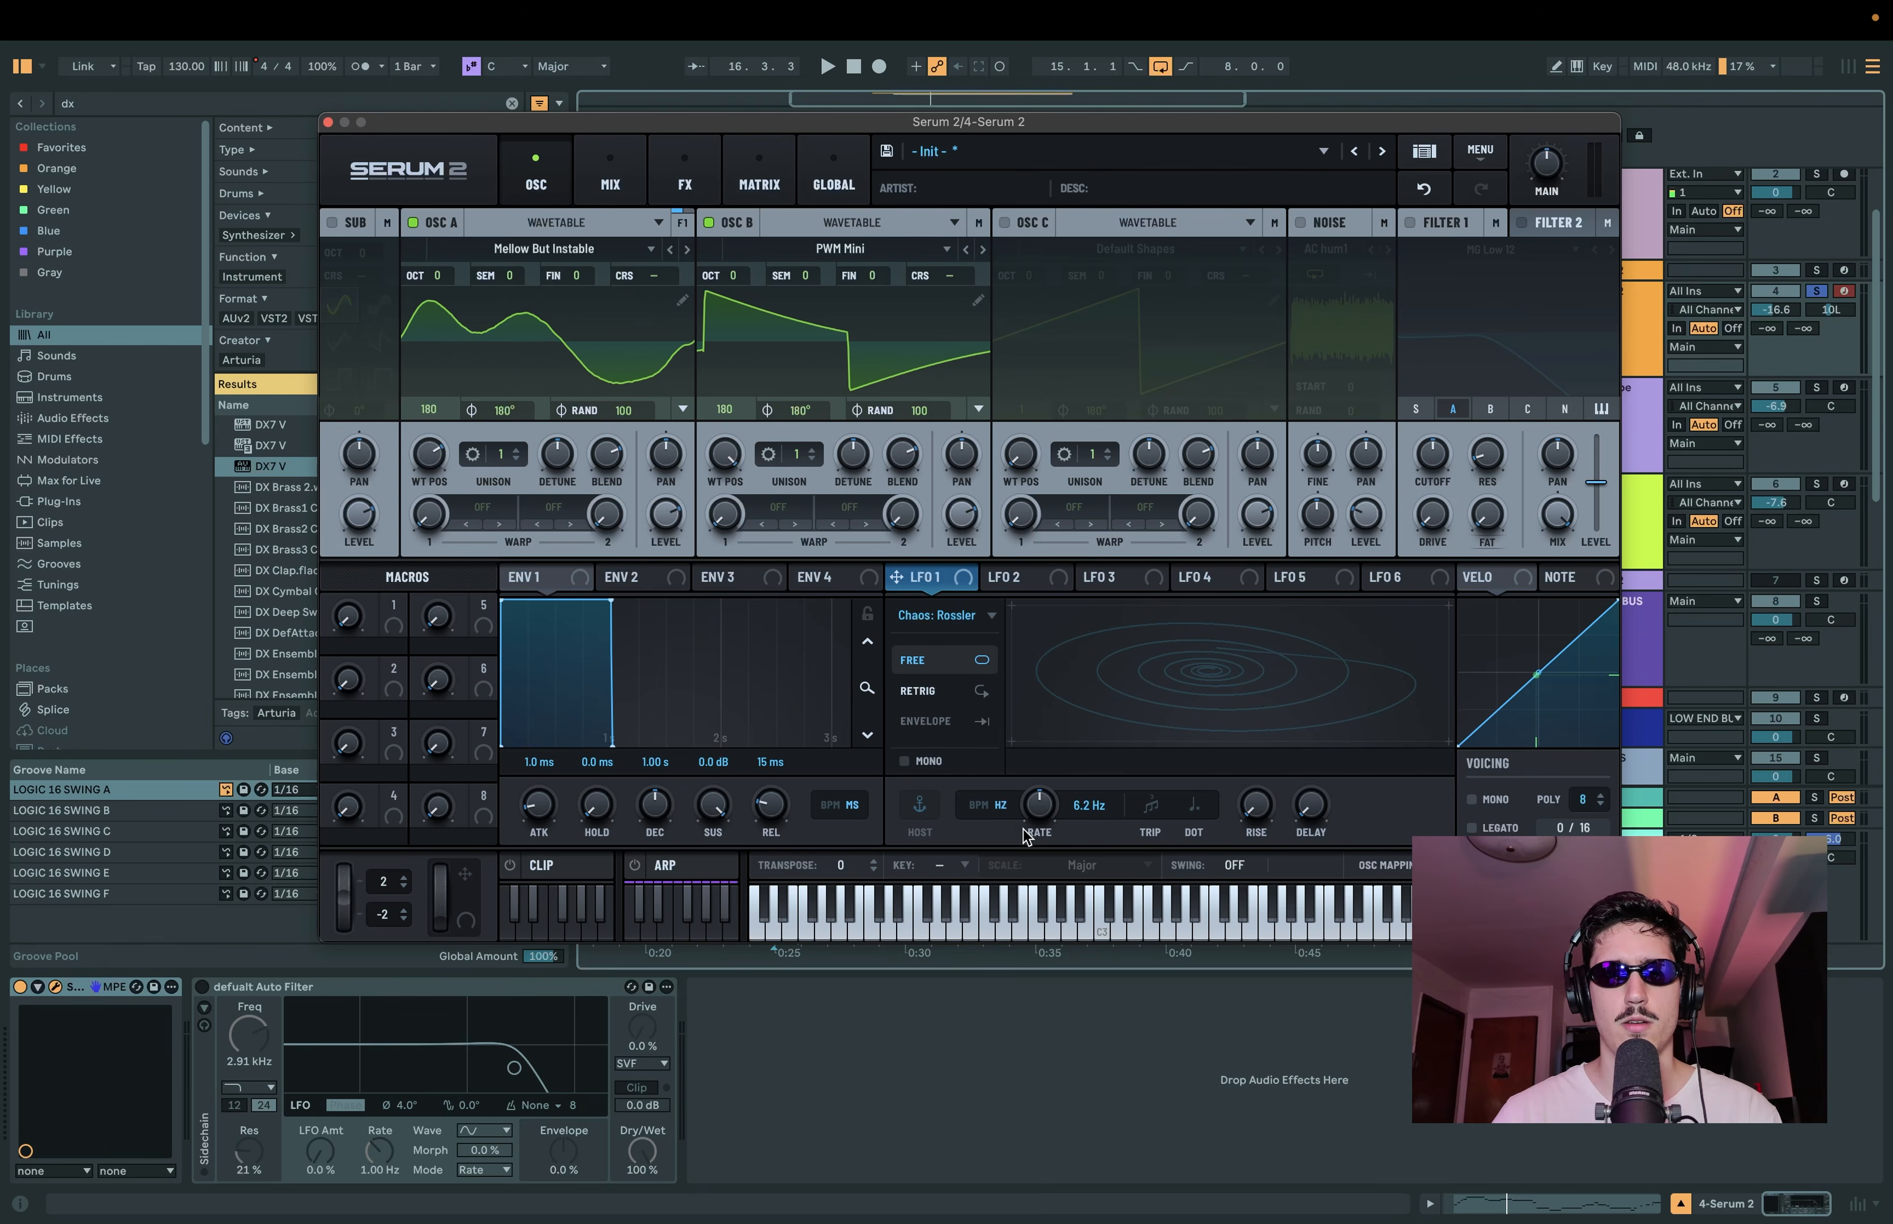
{"action": "left_click_drag", "start_coordinate": [1041, 805], "coordinate": [1082, 770]}
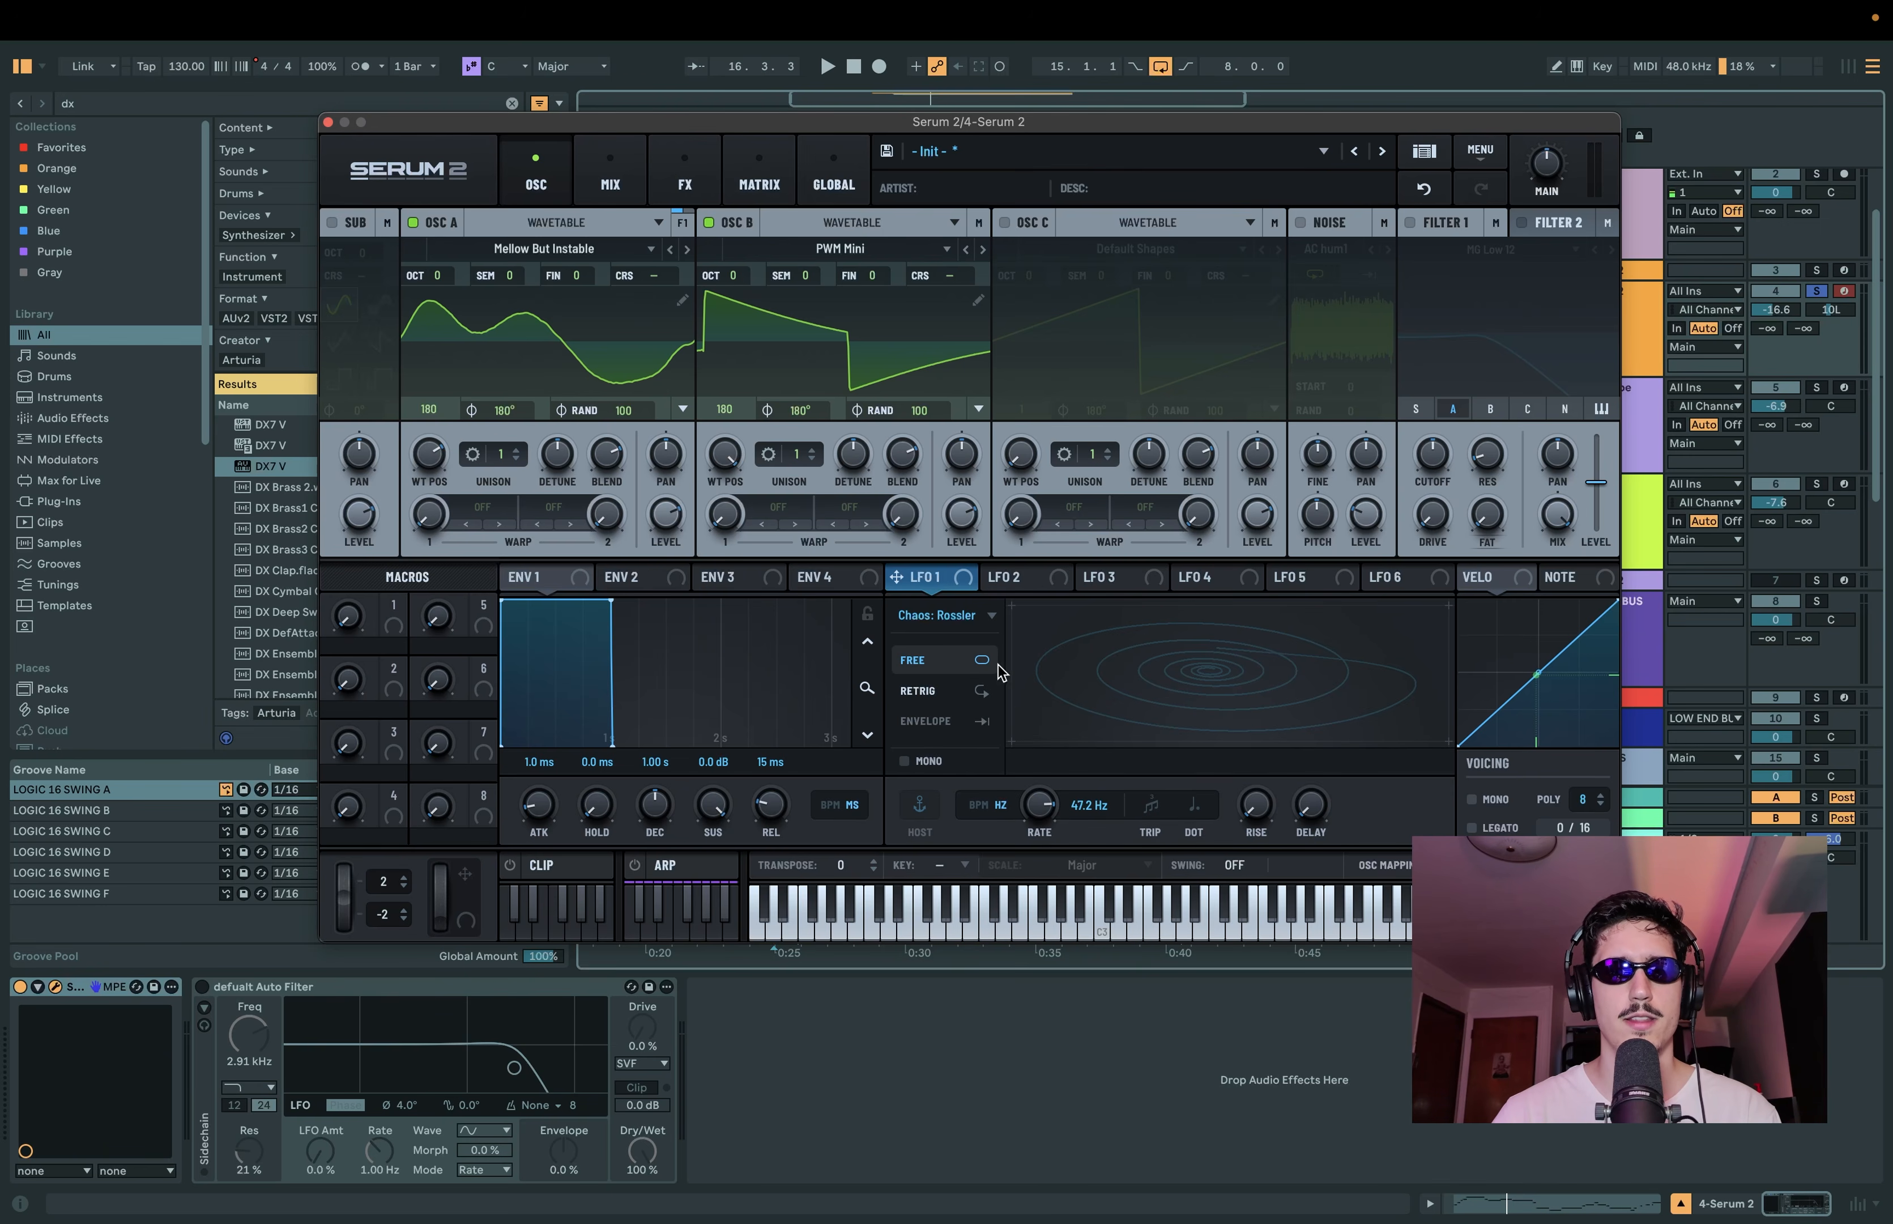
{"action": "left_click_drag", "start_coordinate": [953, 579], "coordinate": [440, 471]}
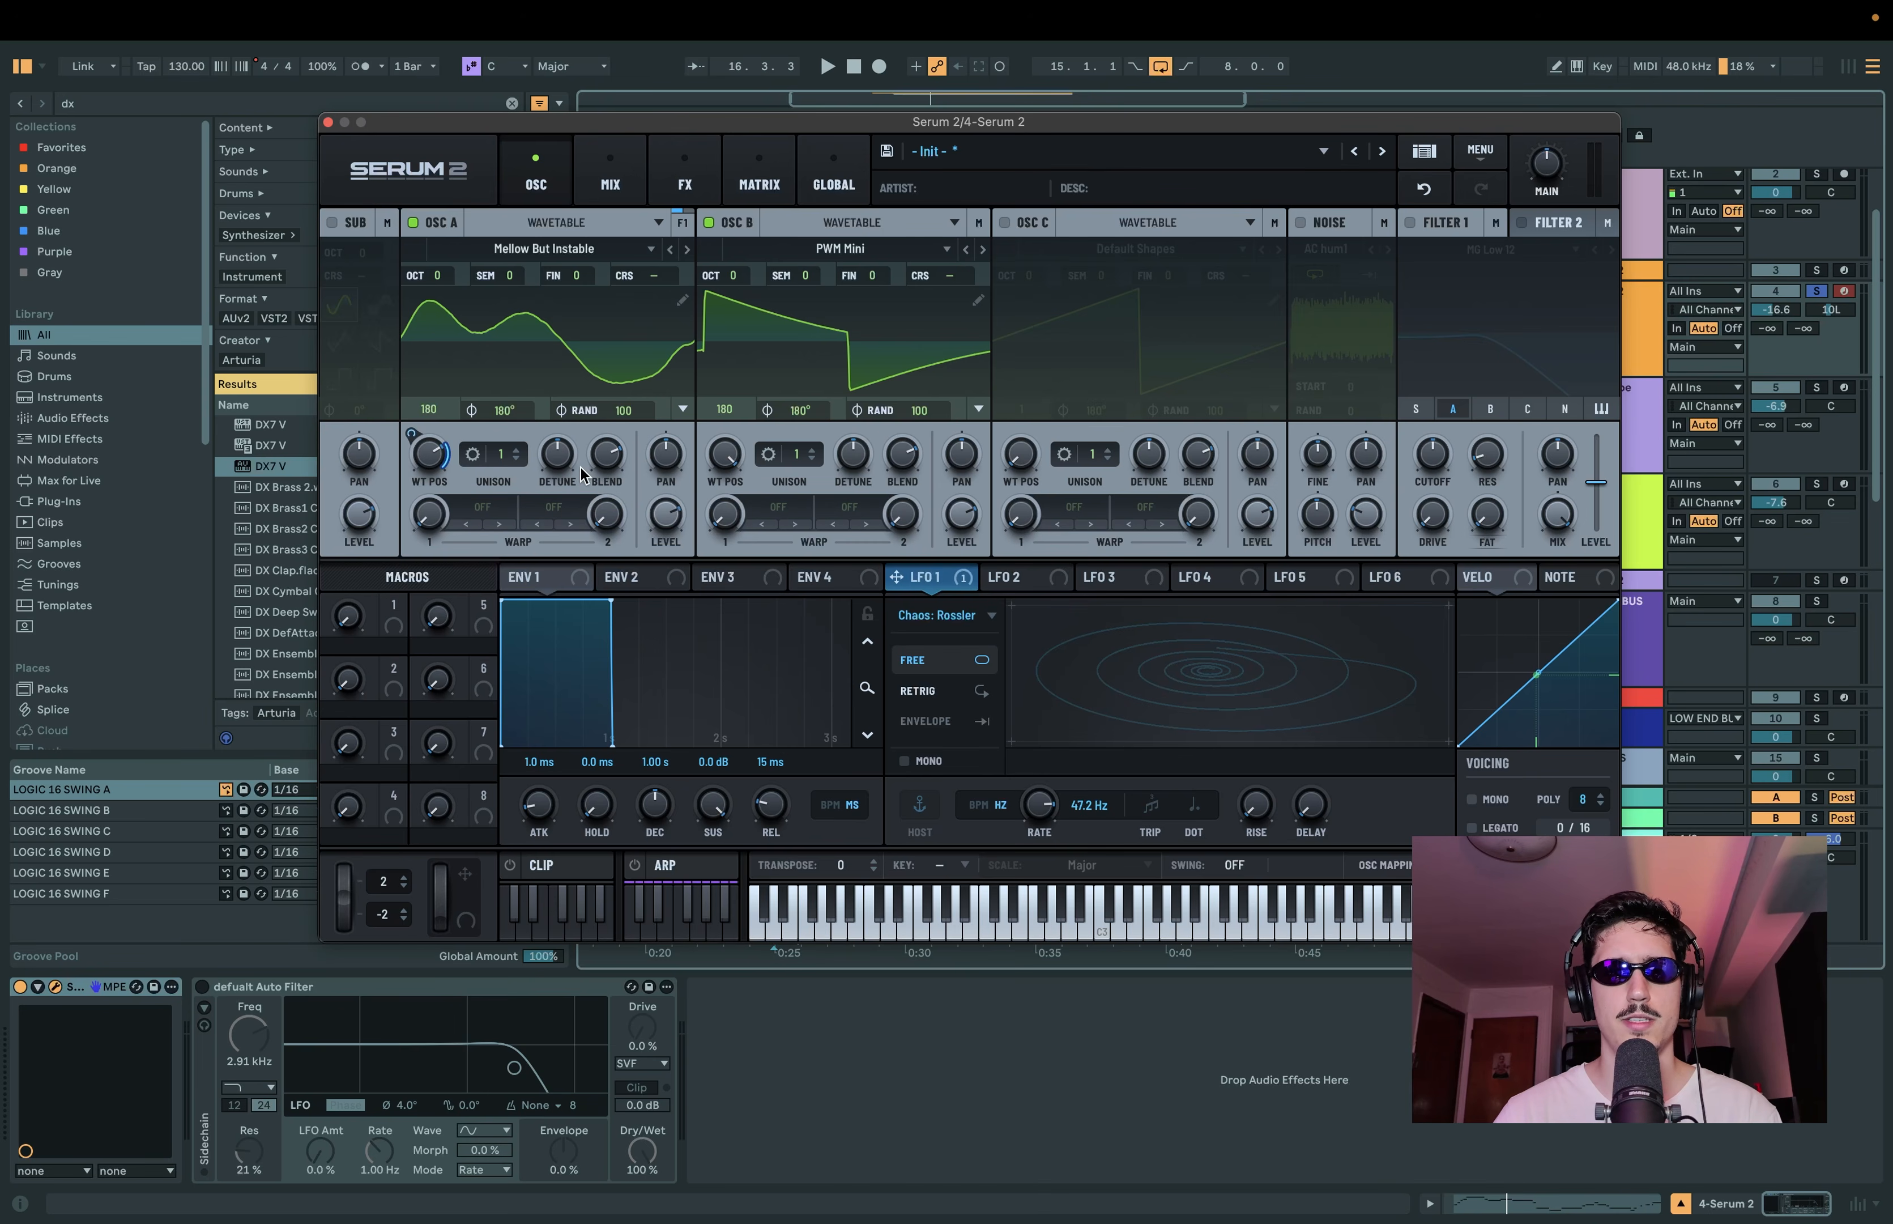
Step: Set LFO 2 to Chaos: Lorenz and assign its X output to oscillator B's wavetable position
{"action": "left_click", "coordinate": [1026, 578]}
{"action": "left_click", "coordinate": [954, 617]}
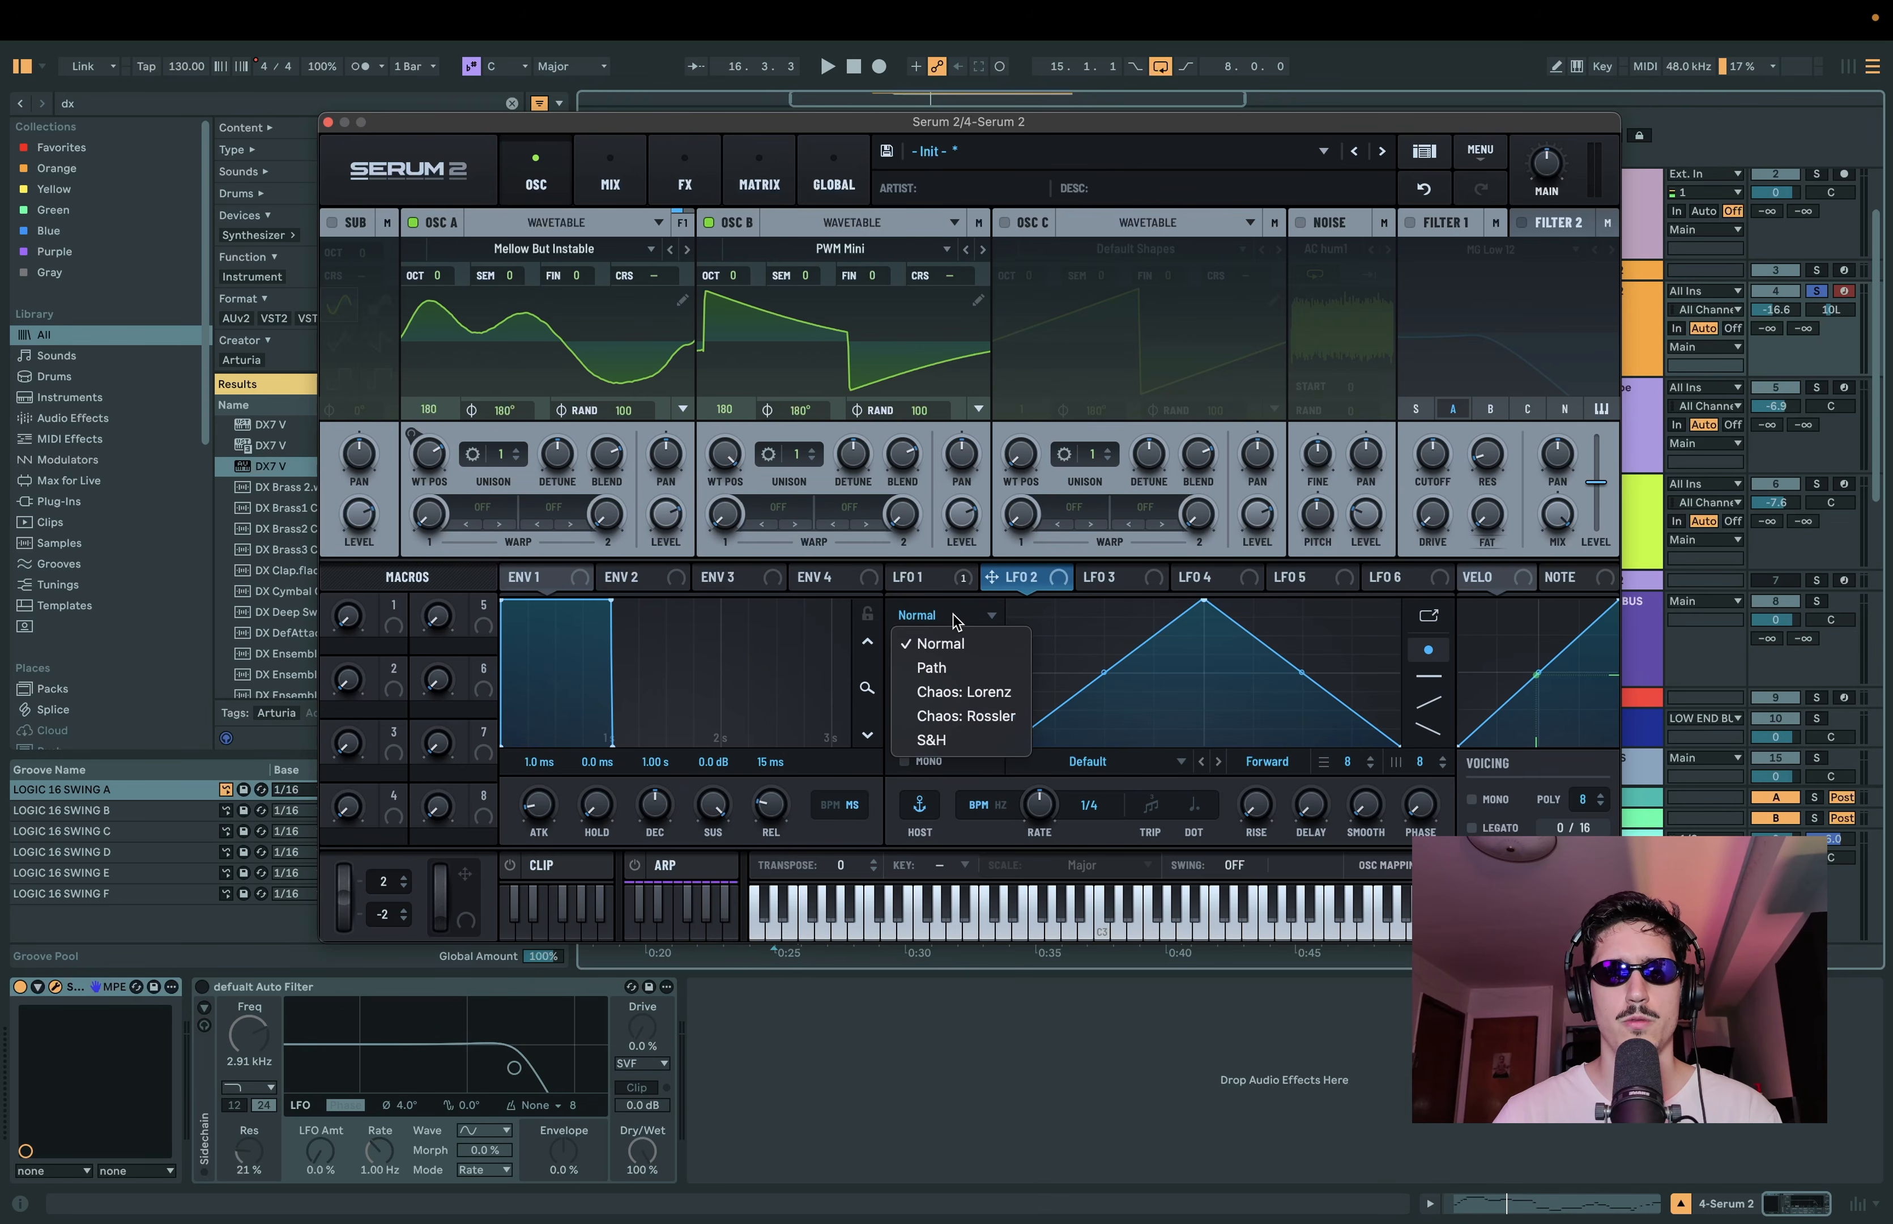
{"action": "left_click", "coordinate": [967, 691]}
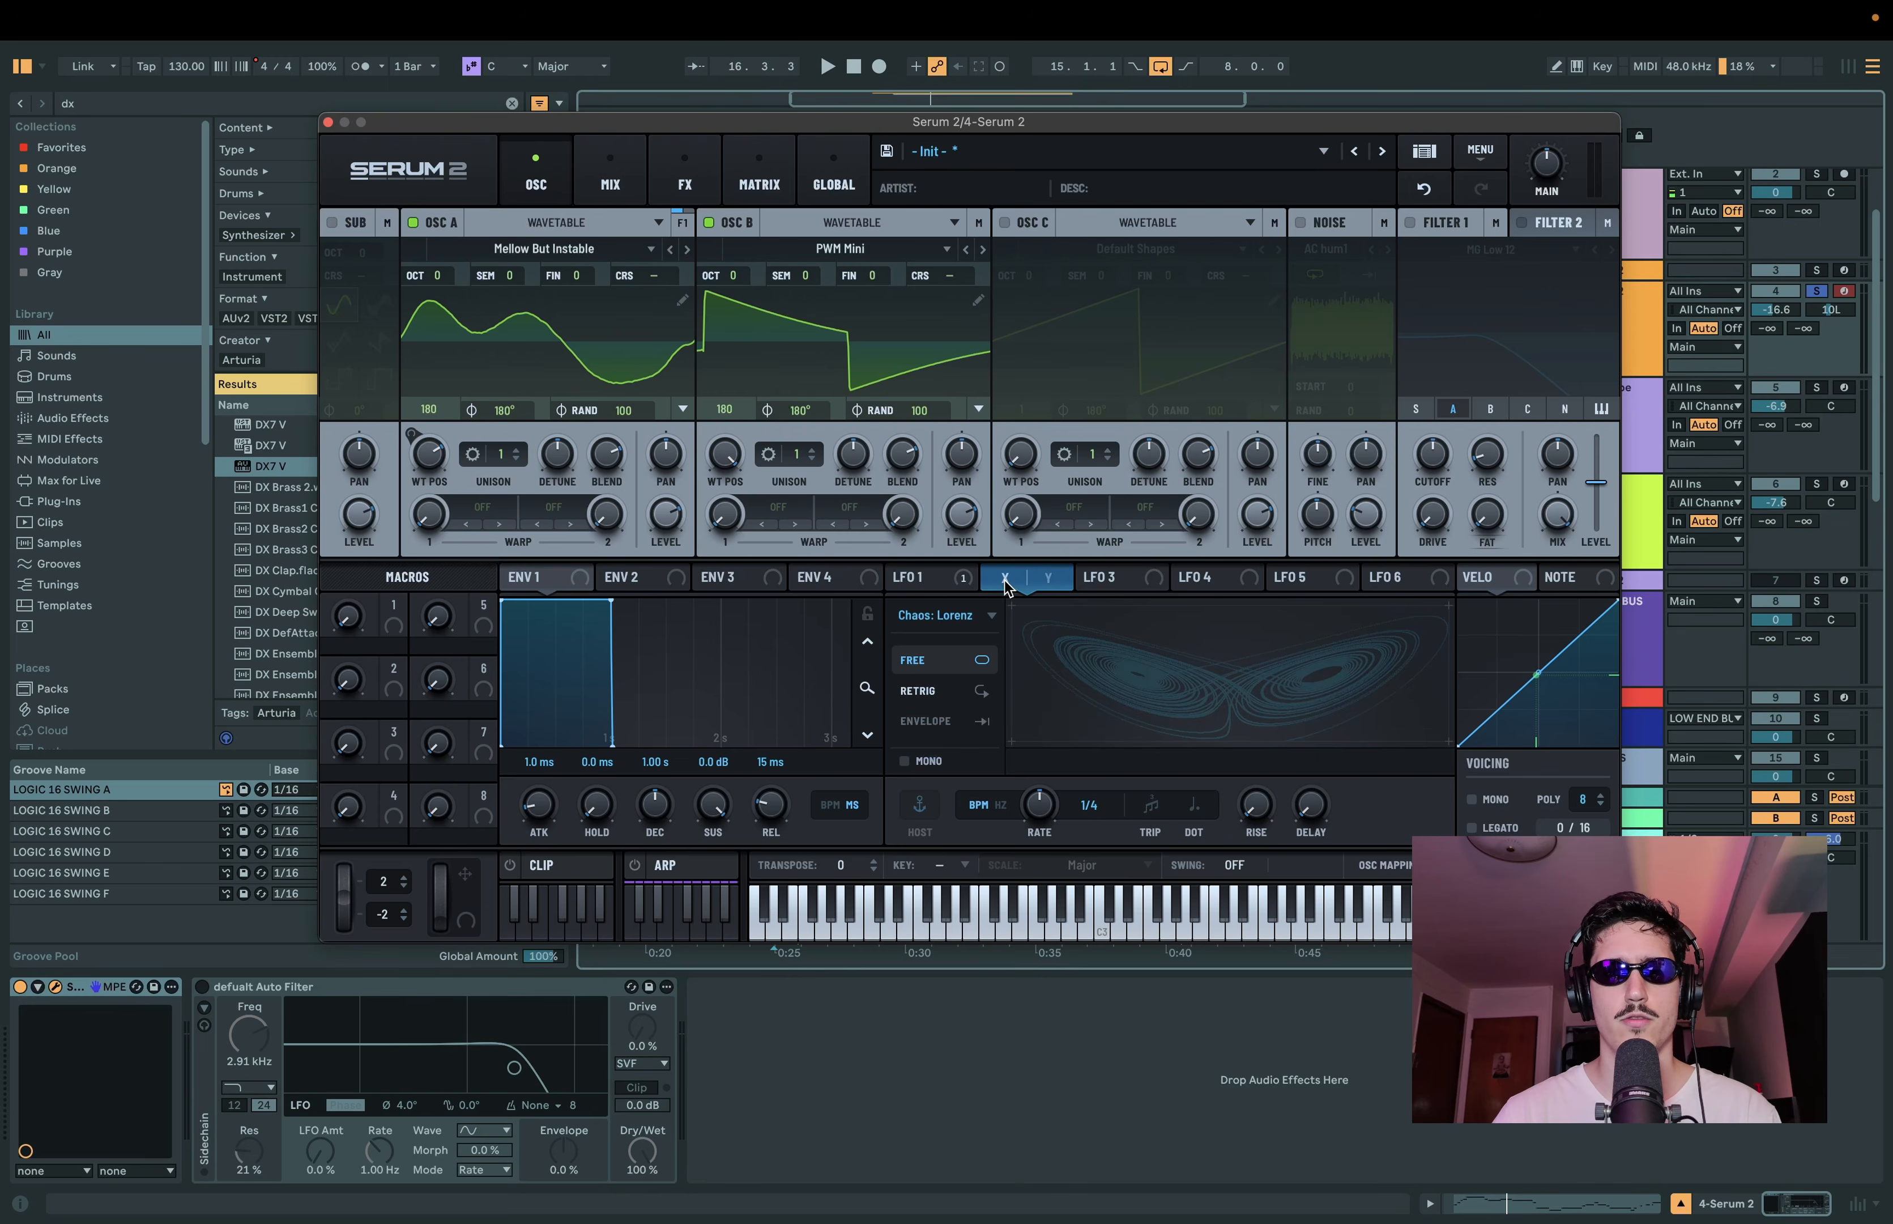
{"action": "left_click_drag", "start_coordinate": [1005, 584], "coordinate": [709, 478]}
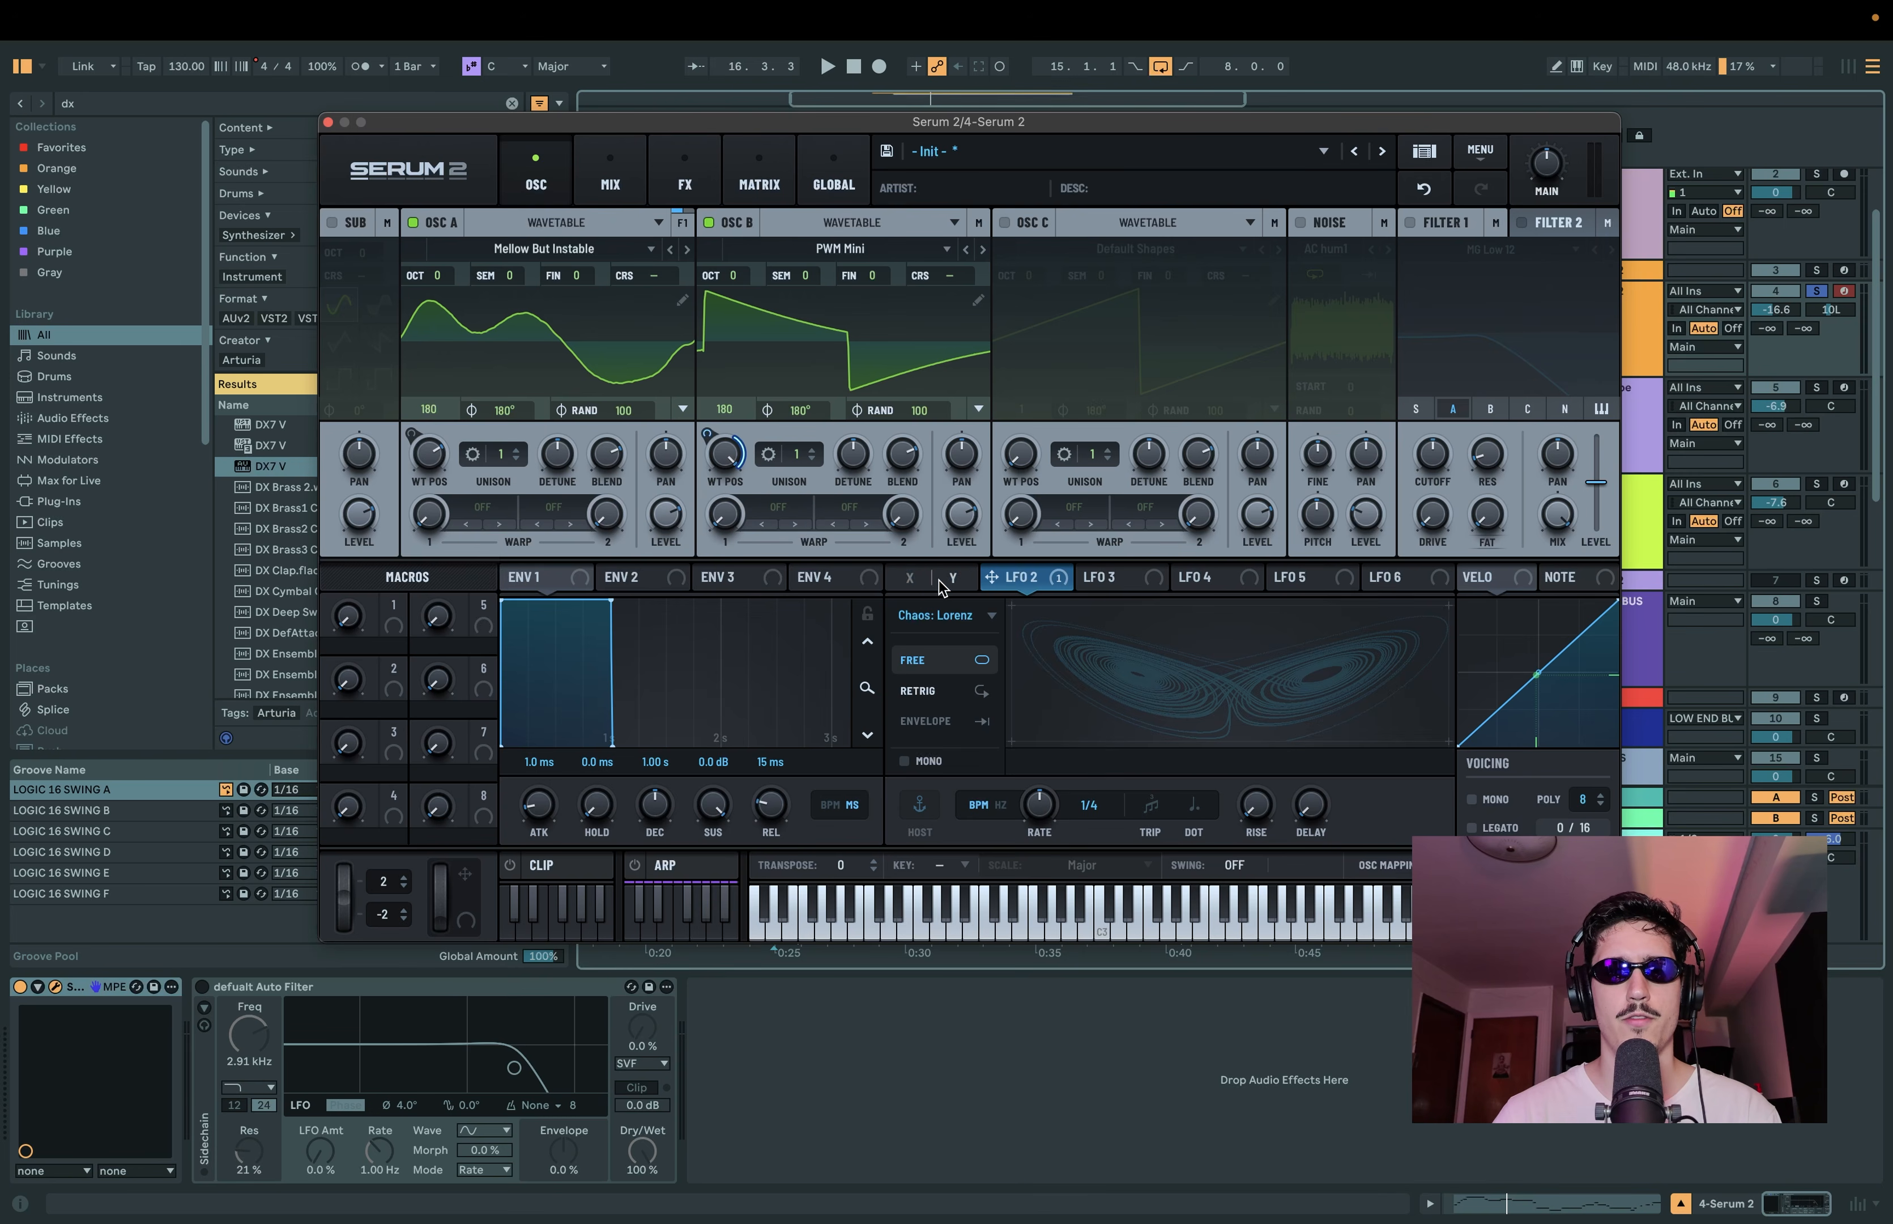
Step: Set LFO 2's rate to 1/256
{"action": "mouse_move", "coordinate": [941, 587]}
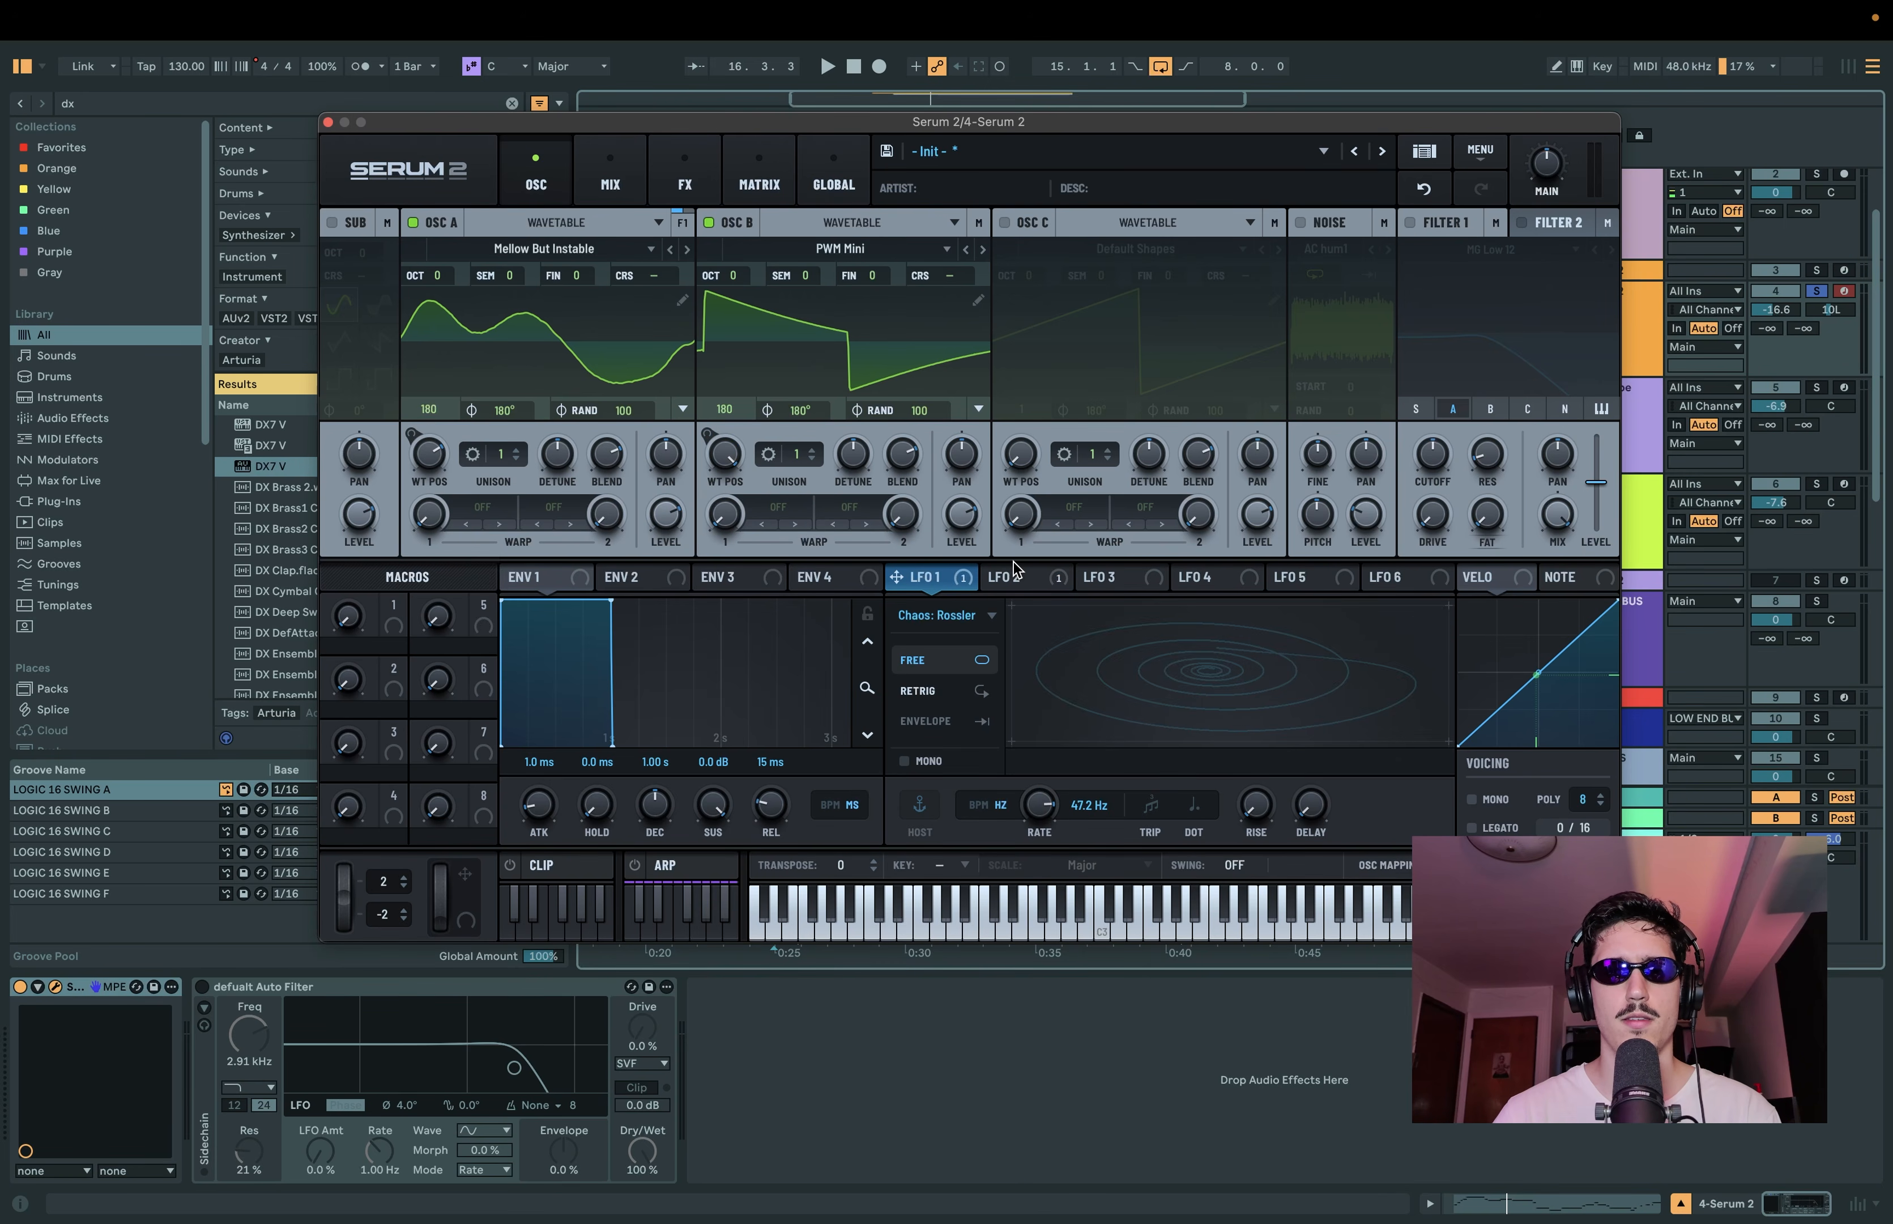
{"action": "left_click", "coordinate": [1021, 577]}
{"action": "left_click_drag", "start_coordinate": [1042, 819], "coordinate": [1047, 718]}
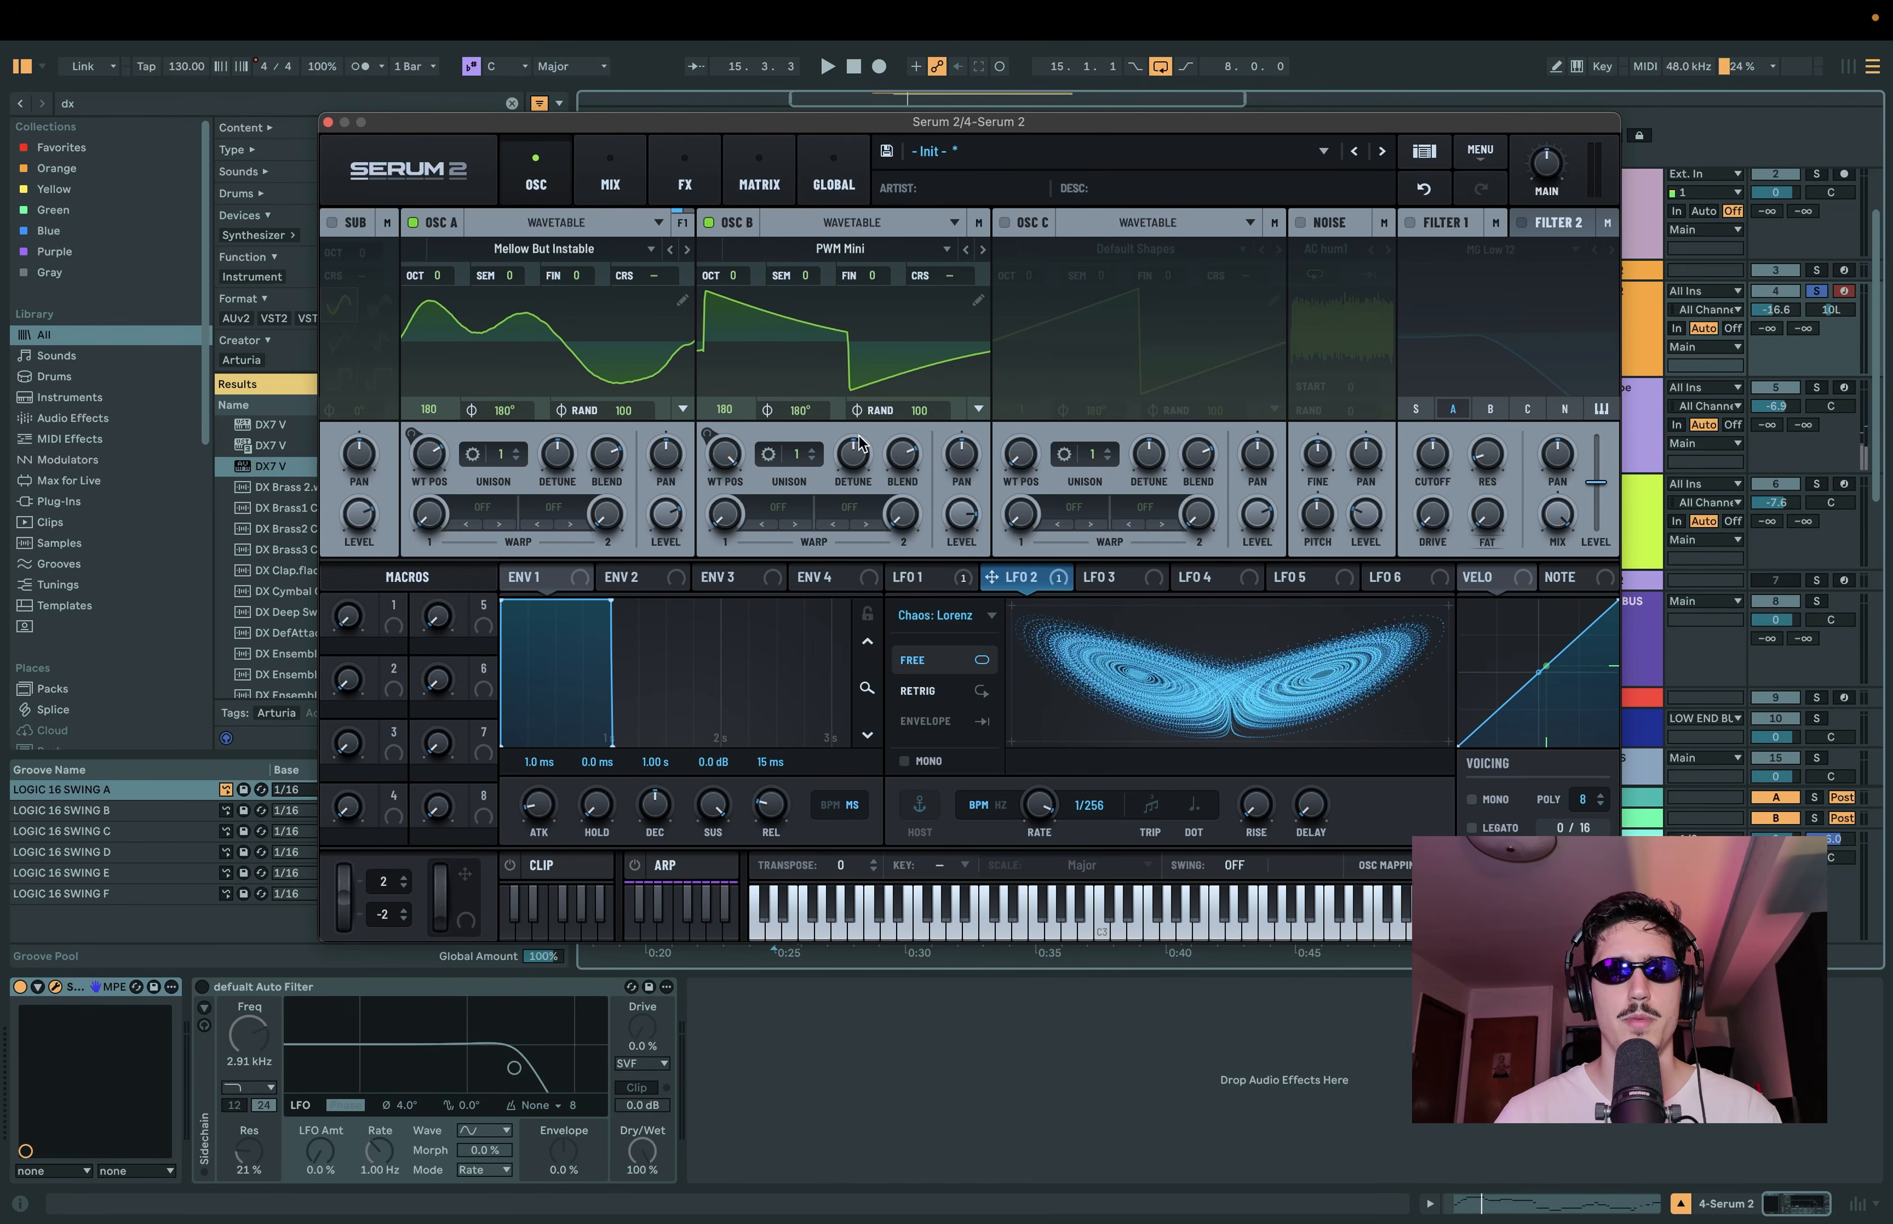
Step: Lower oscillator B's level and shape envelope 1 with a 1.64 s decay, -8.9 dB sustain and 237 ms release
{"action": "left_click_drag", "start_coordinate": [977, 544], "coordinate": [962, 496]}
{"action": "key", "text": "space"}
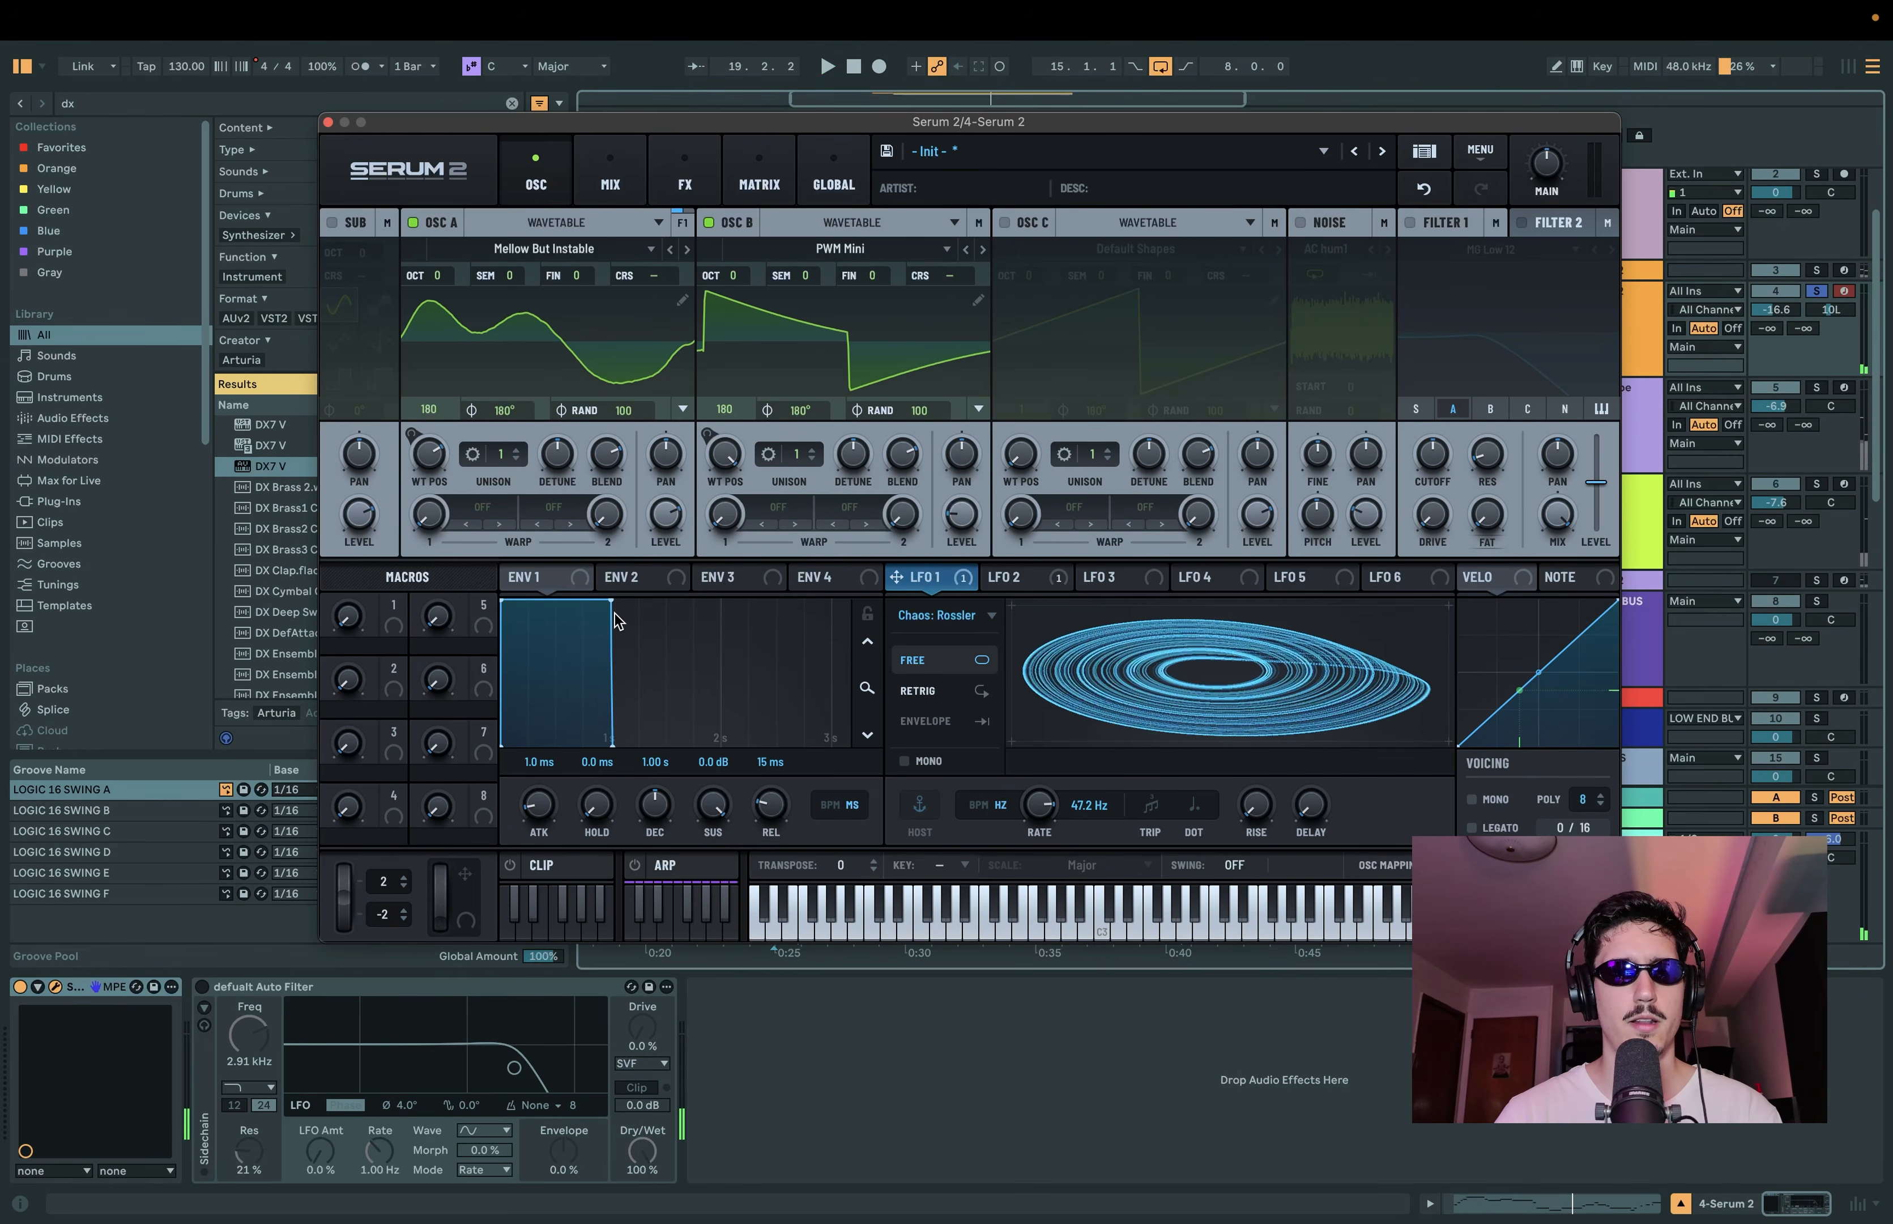
{"action": "left_click_drag", "start_coordinate": [611, 602], "coordinate": [702, 658]}
{"action": "left_click_drag", "start_coordinate": [775, 809], "coordinate": [685, 685]}
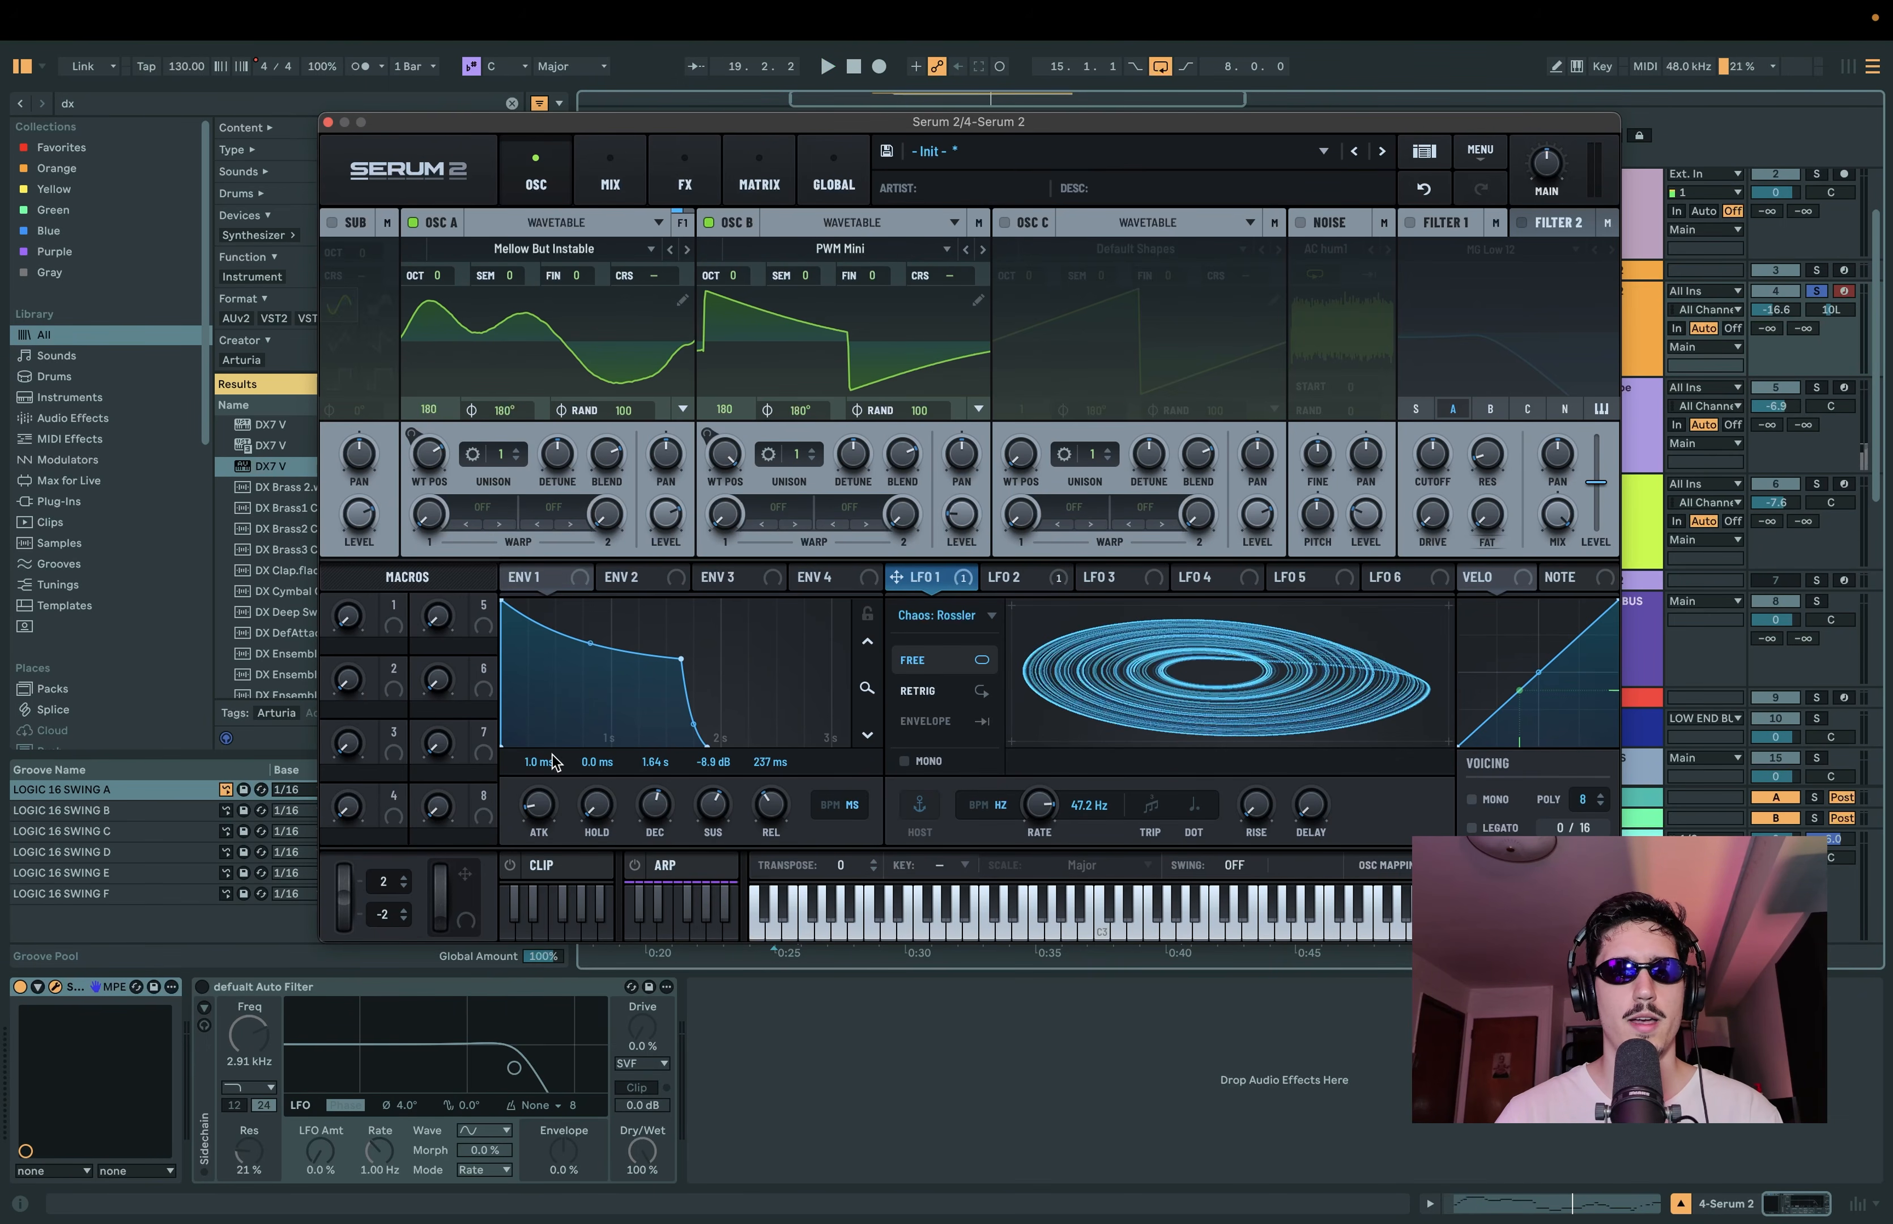
Step: Set envelope 1's attack to 15 ms, decay to 1.63 s, sustain to -10.0 dB and release to 274 ms, and audition the sound
{"action": "left_click_drag", "start_coordinate": [546, 791], "coordinate": [545, 807]}
{"action": "left_click_drag", "start_coordinate": [683, 659], "coordinate": [682, 665]}
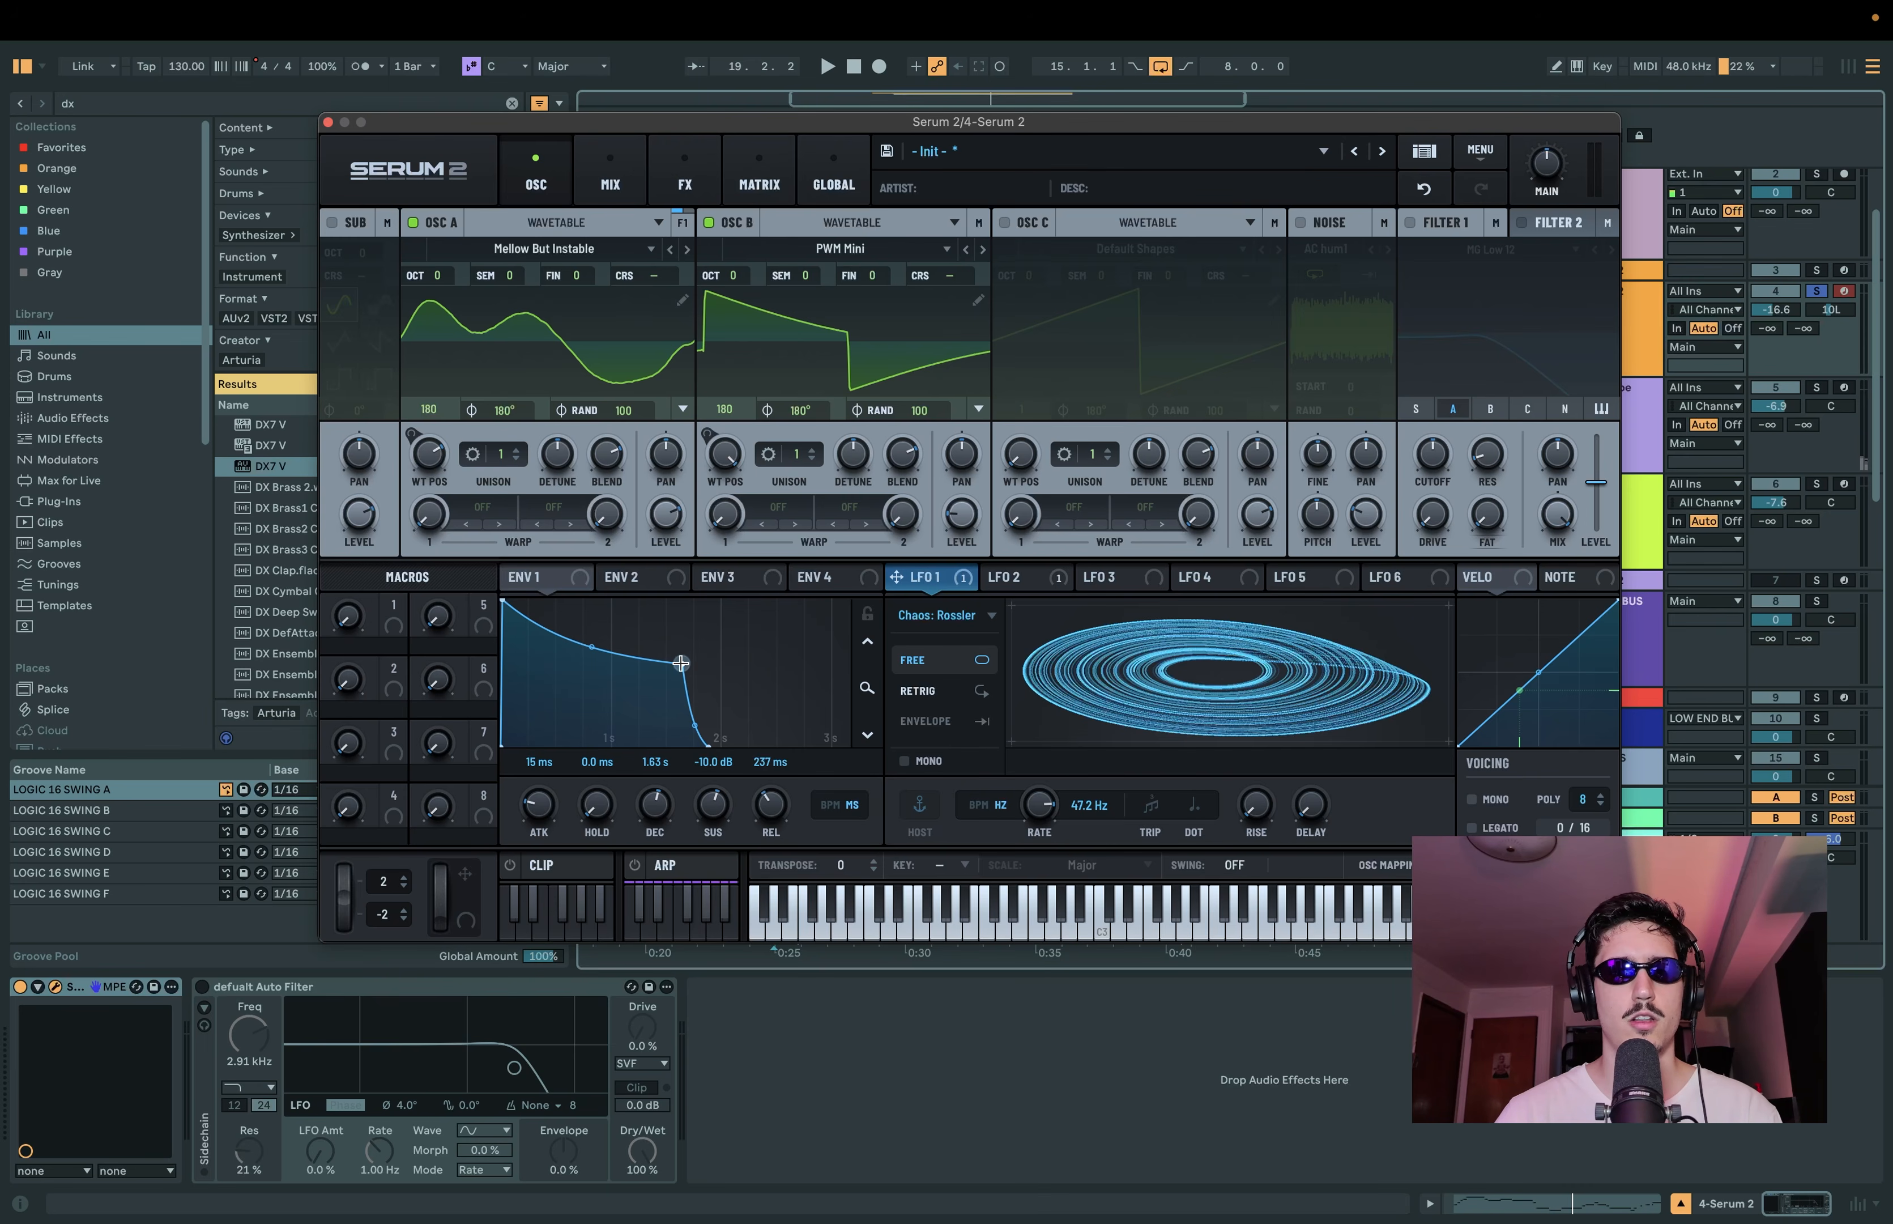
{"action": "left_click_drag", "start_coordinate": [762, 811], "coordinate": [764, 807]}
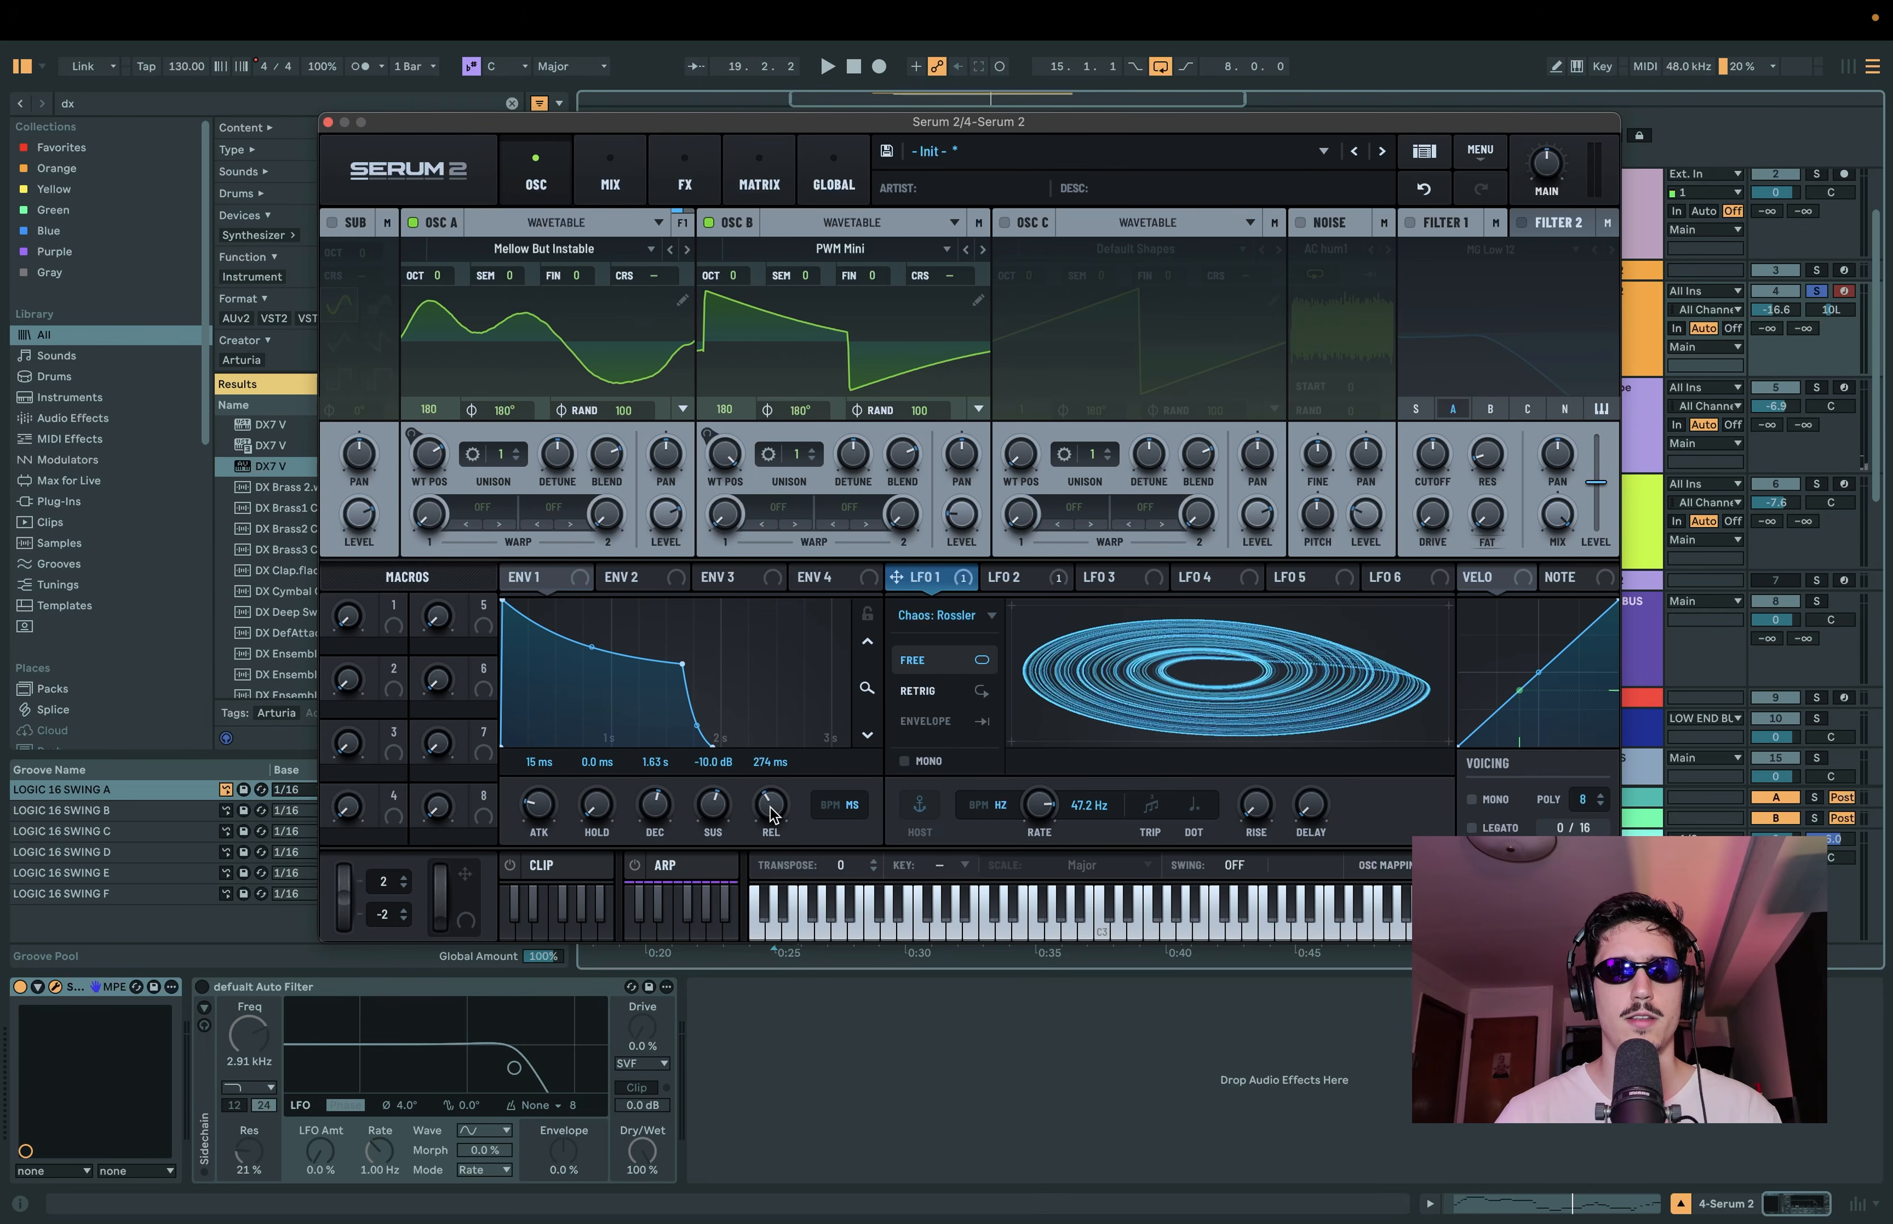
{"action": "key", "text": "space"}
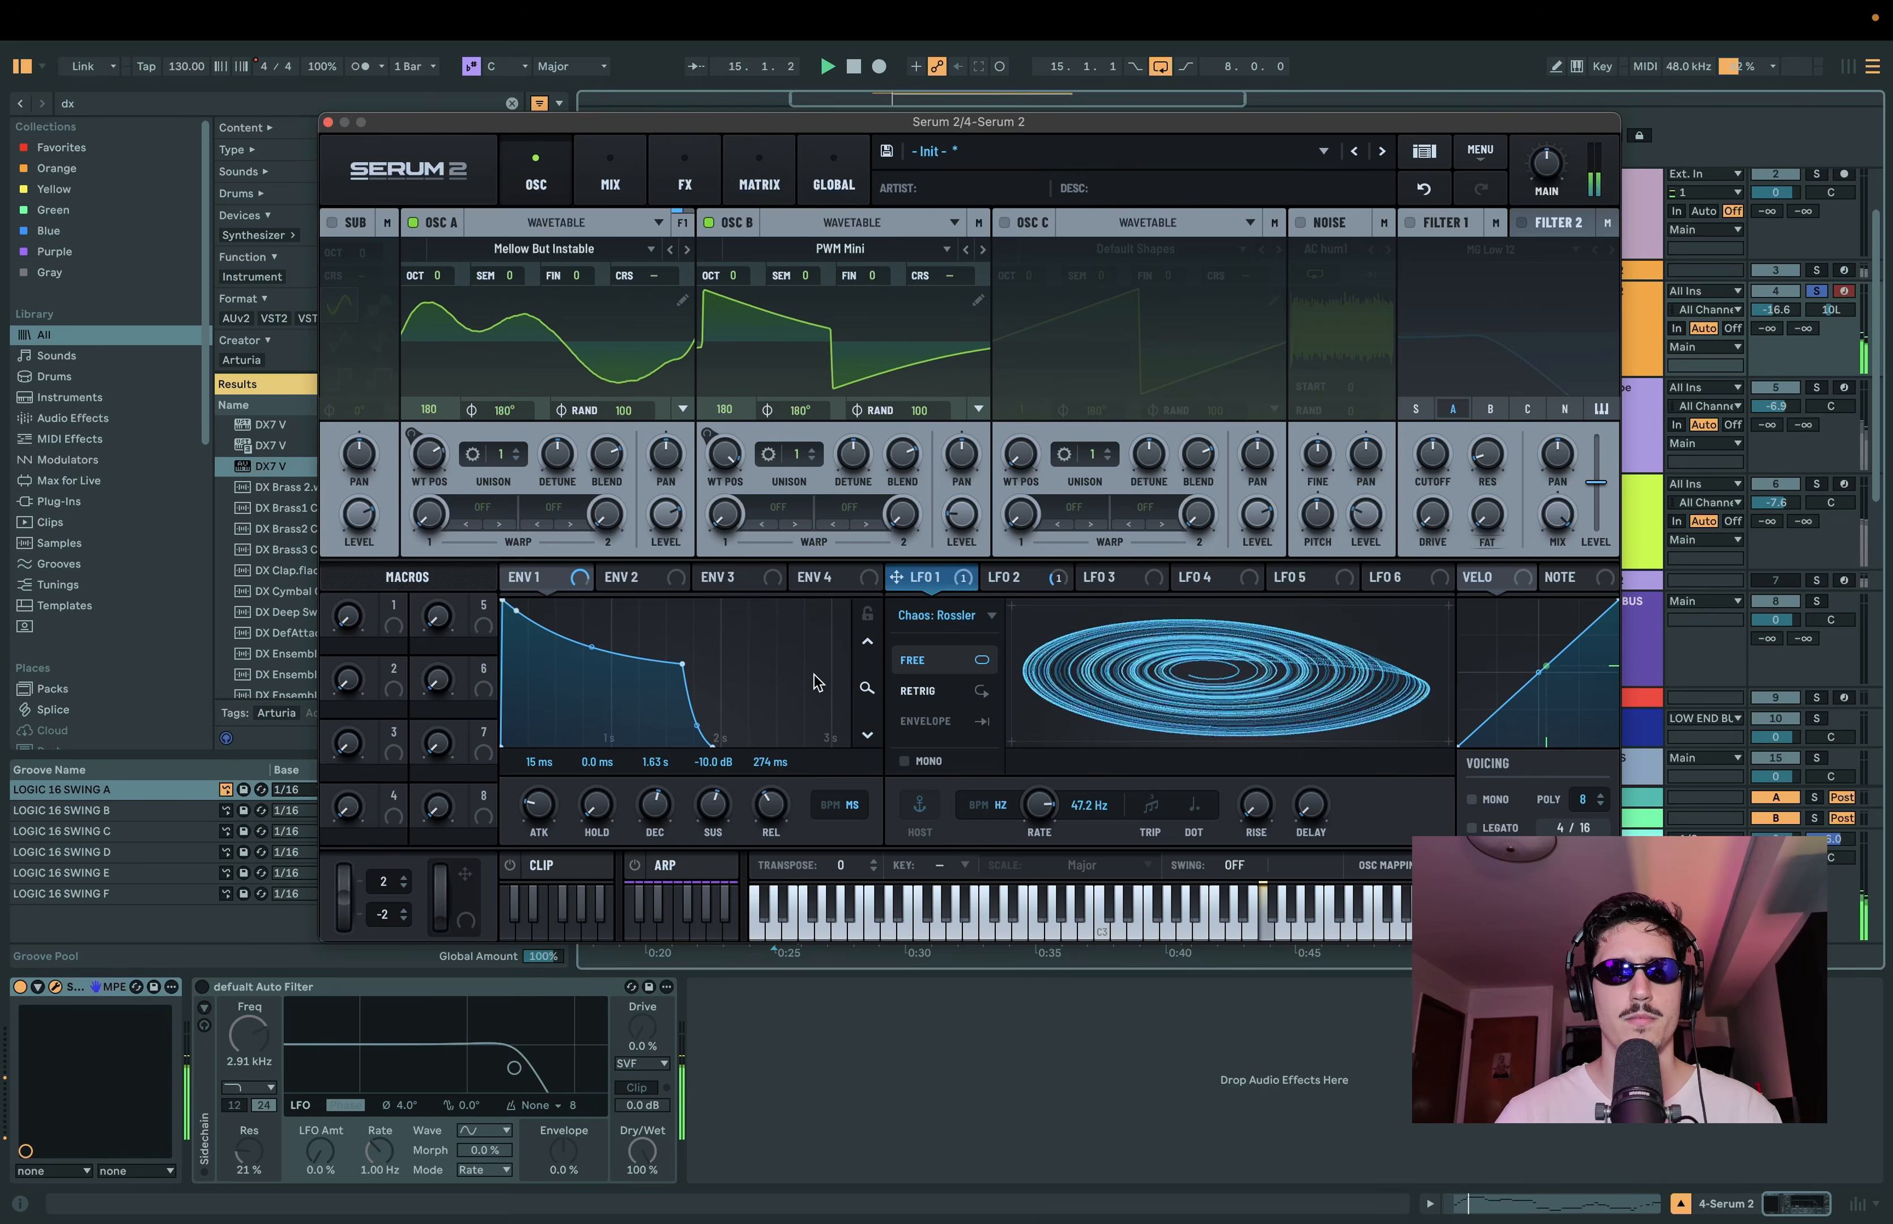
{"action": "key", "text": "space"}
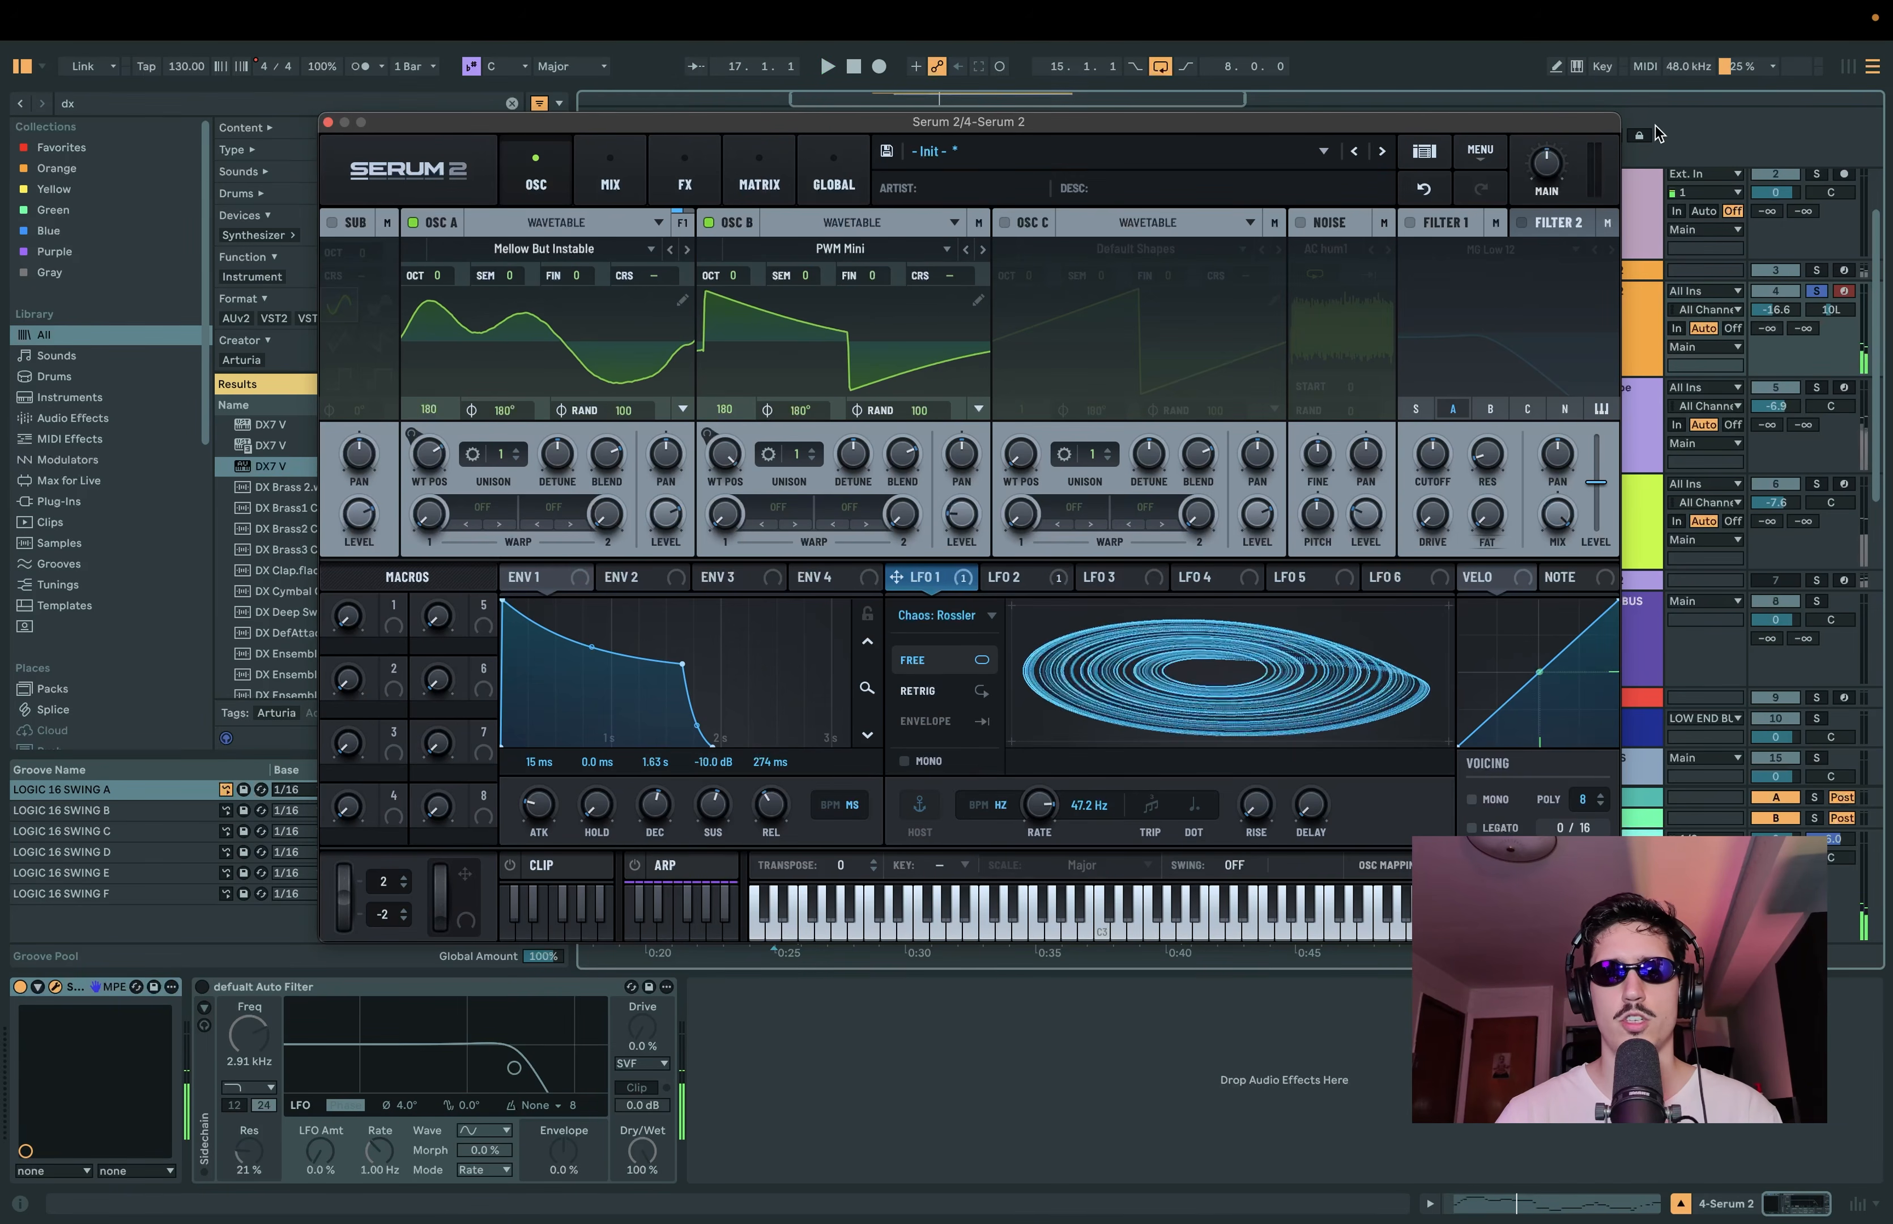
Step: Enable filter 1 as MG Low 12 for oscillators A and B, with cutoff about 15203 Hz and adjusted fat, and turn on mono voicing
{"action": "left_click", "coordinate": [1409, 223]}
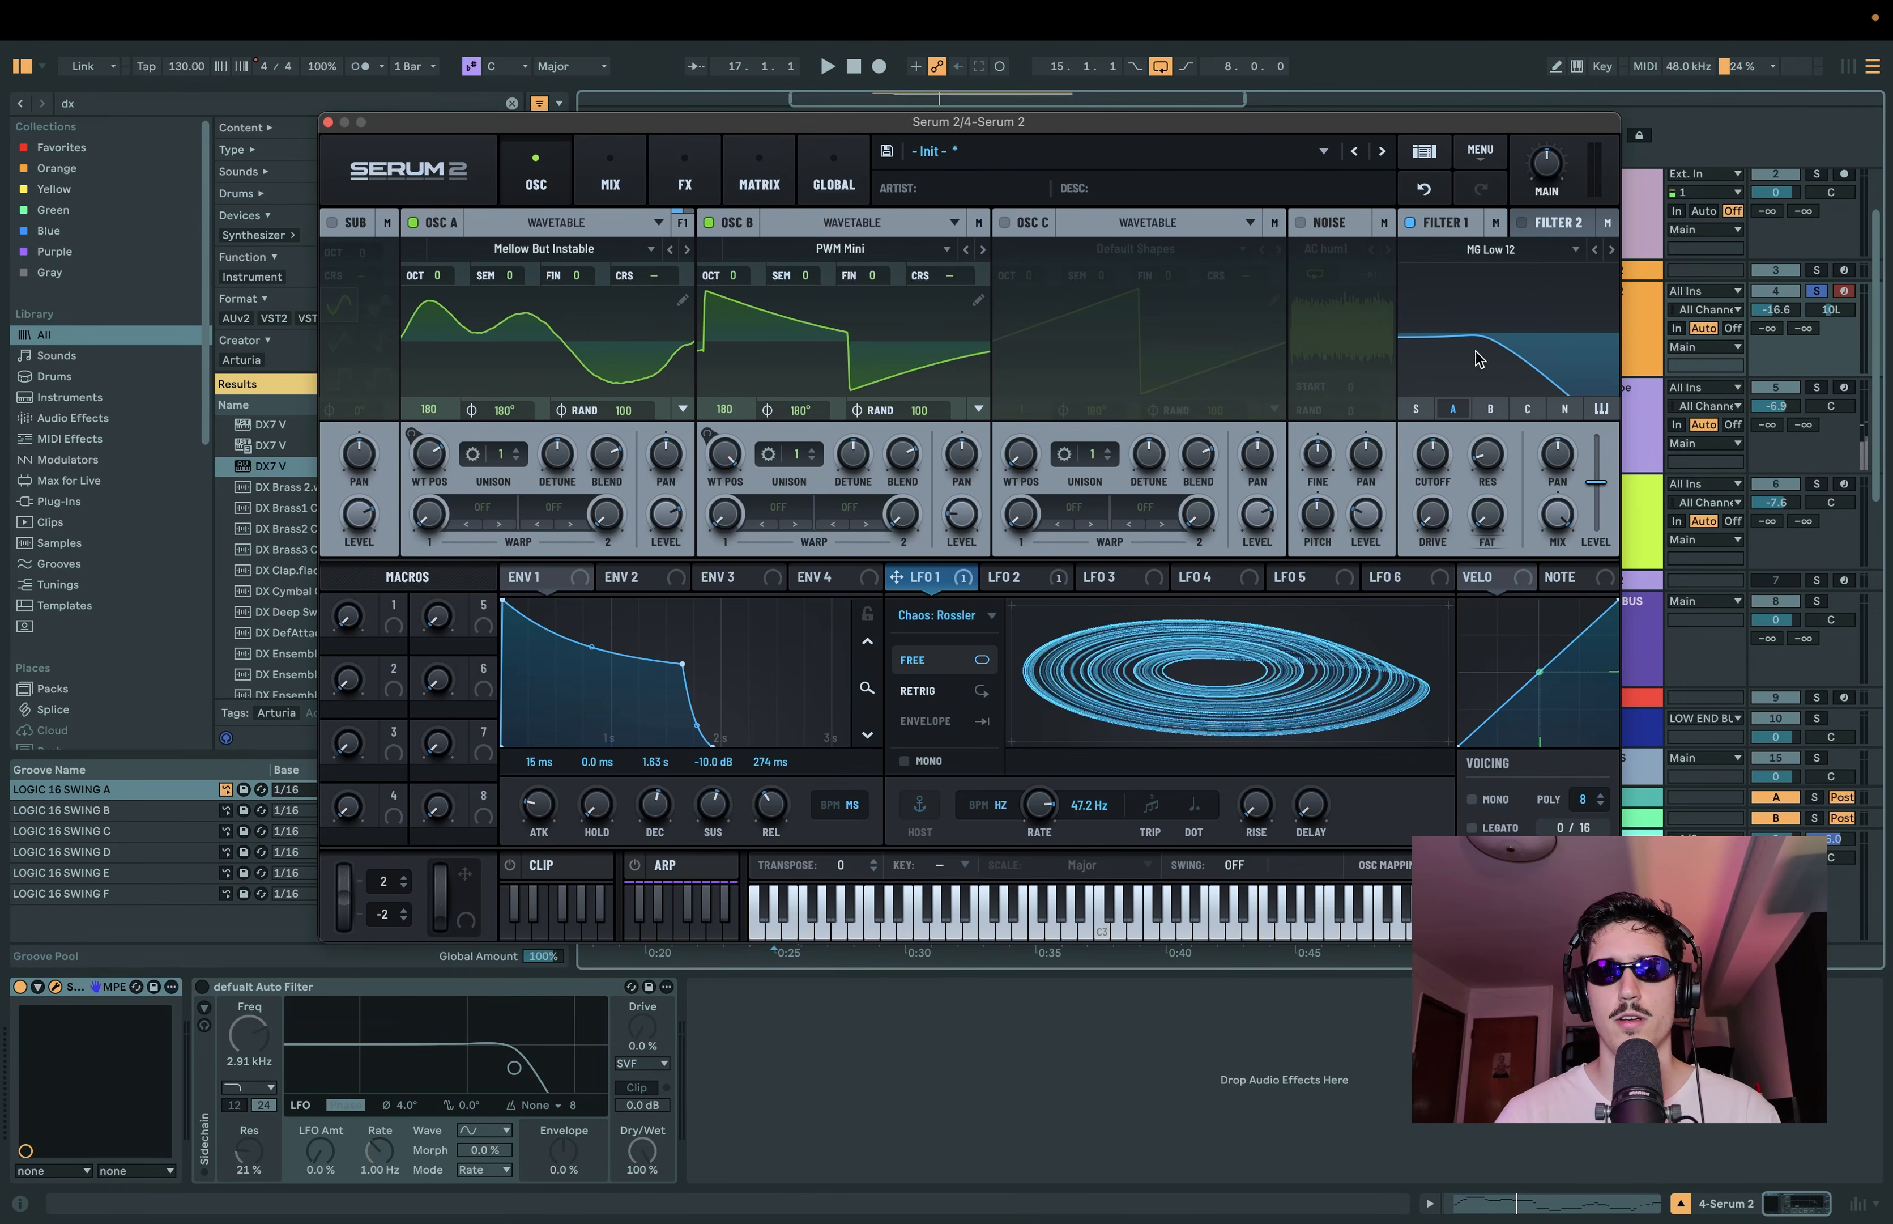
{"action": "left_click", "coordinate": [1489, 408]}
{"action": "left_click_drag", "start_coordinate": [1432, 455], "coordinate": [1478, 366]}
{"action": "key", "text": "space"}
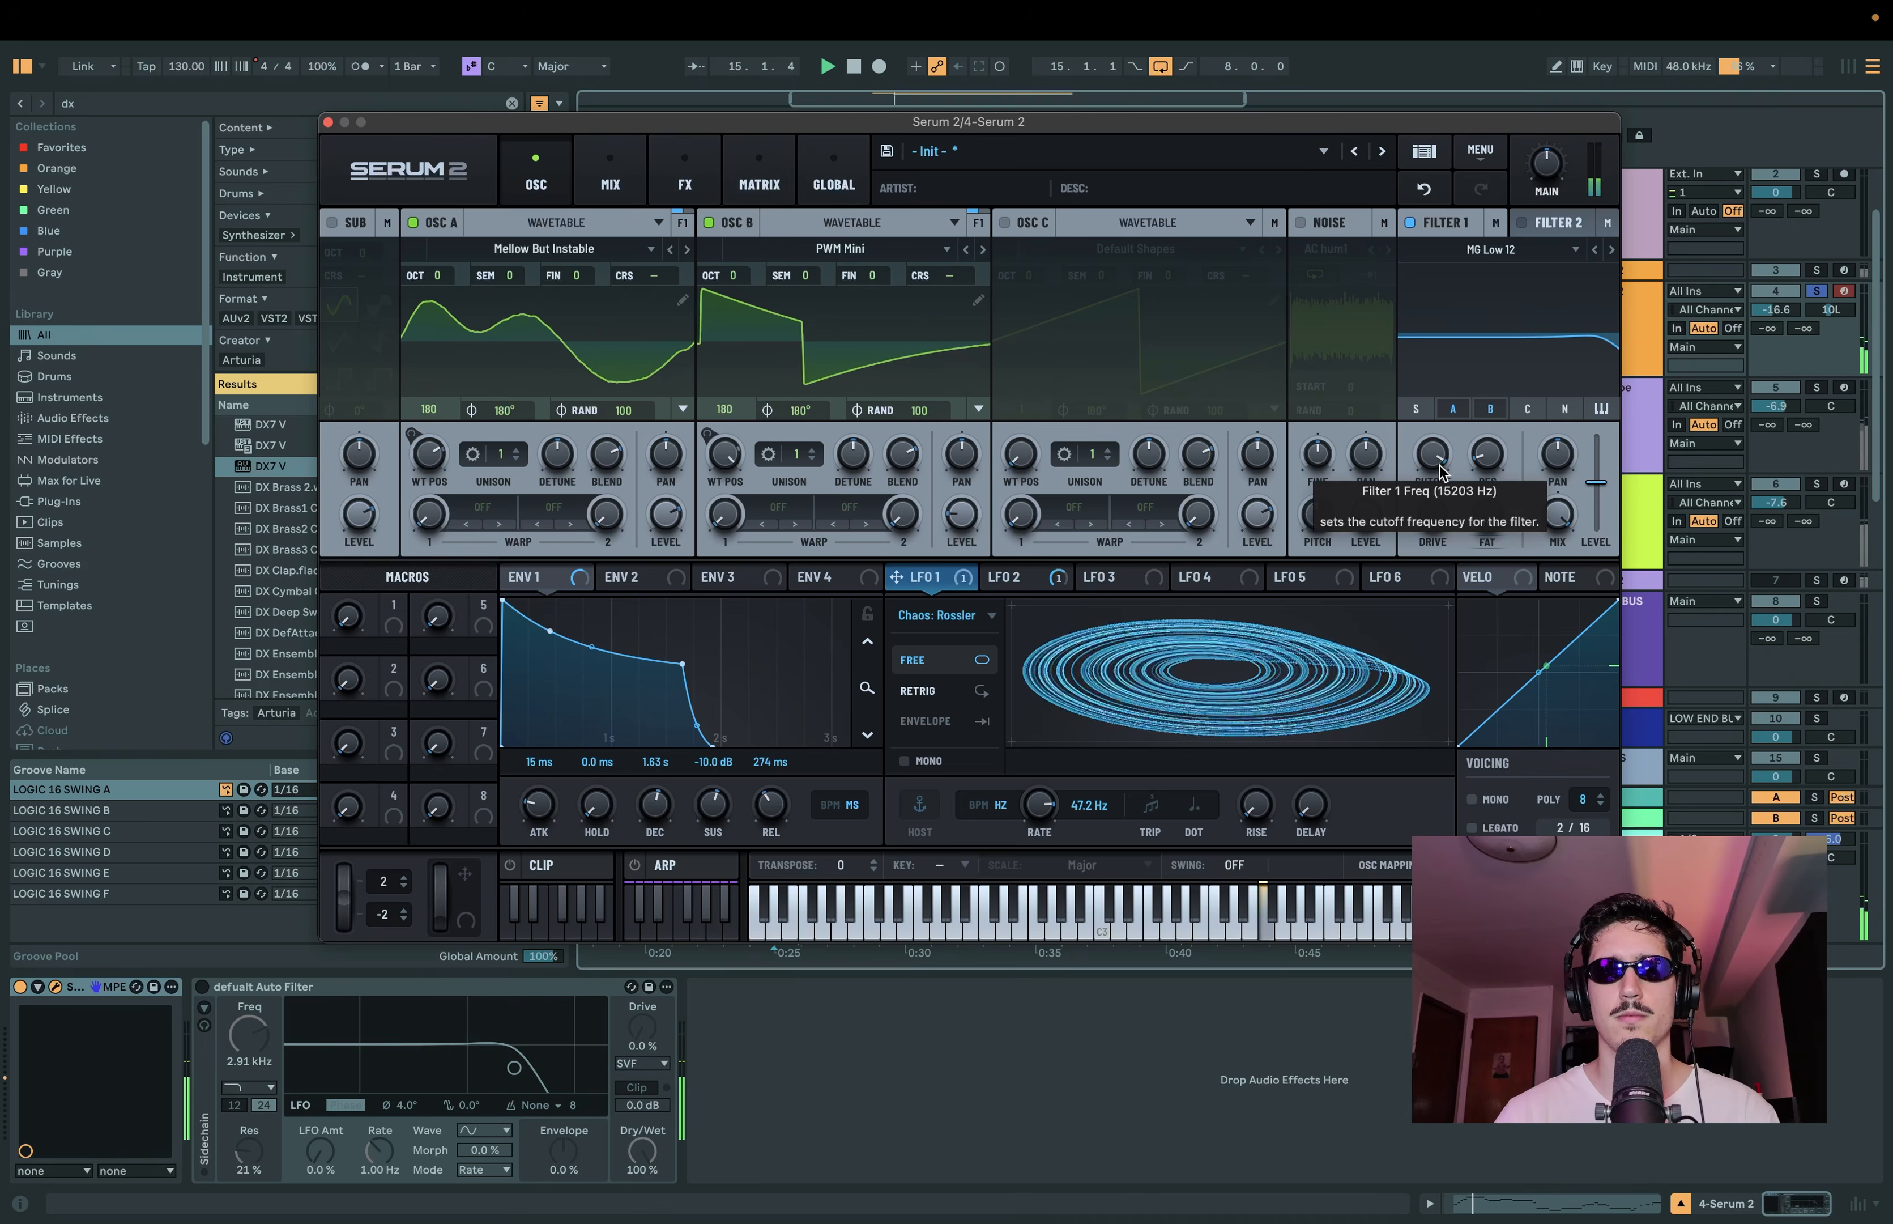
{"action": "left_click_drag", "start_coordinate": [1487, 515], "coordinate": [1492, 513]}
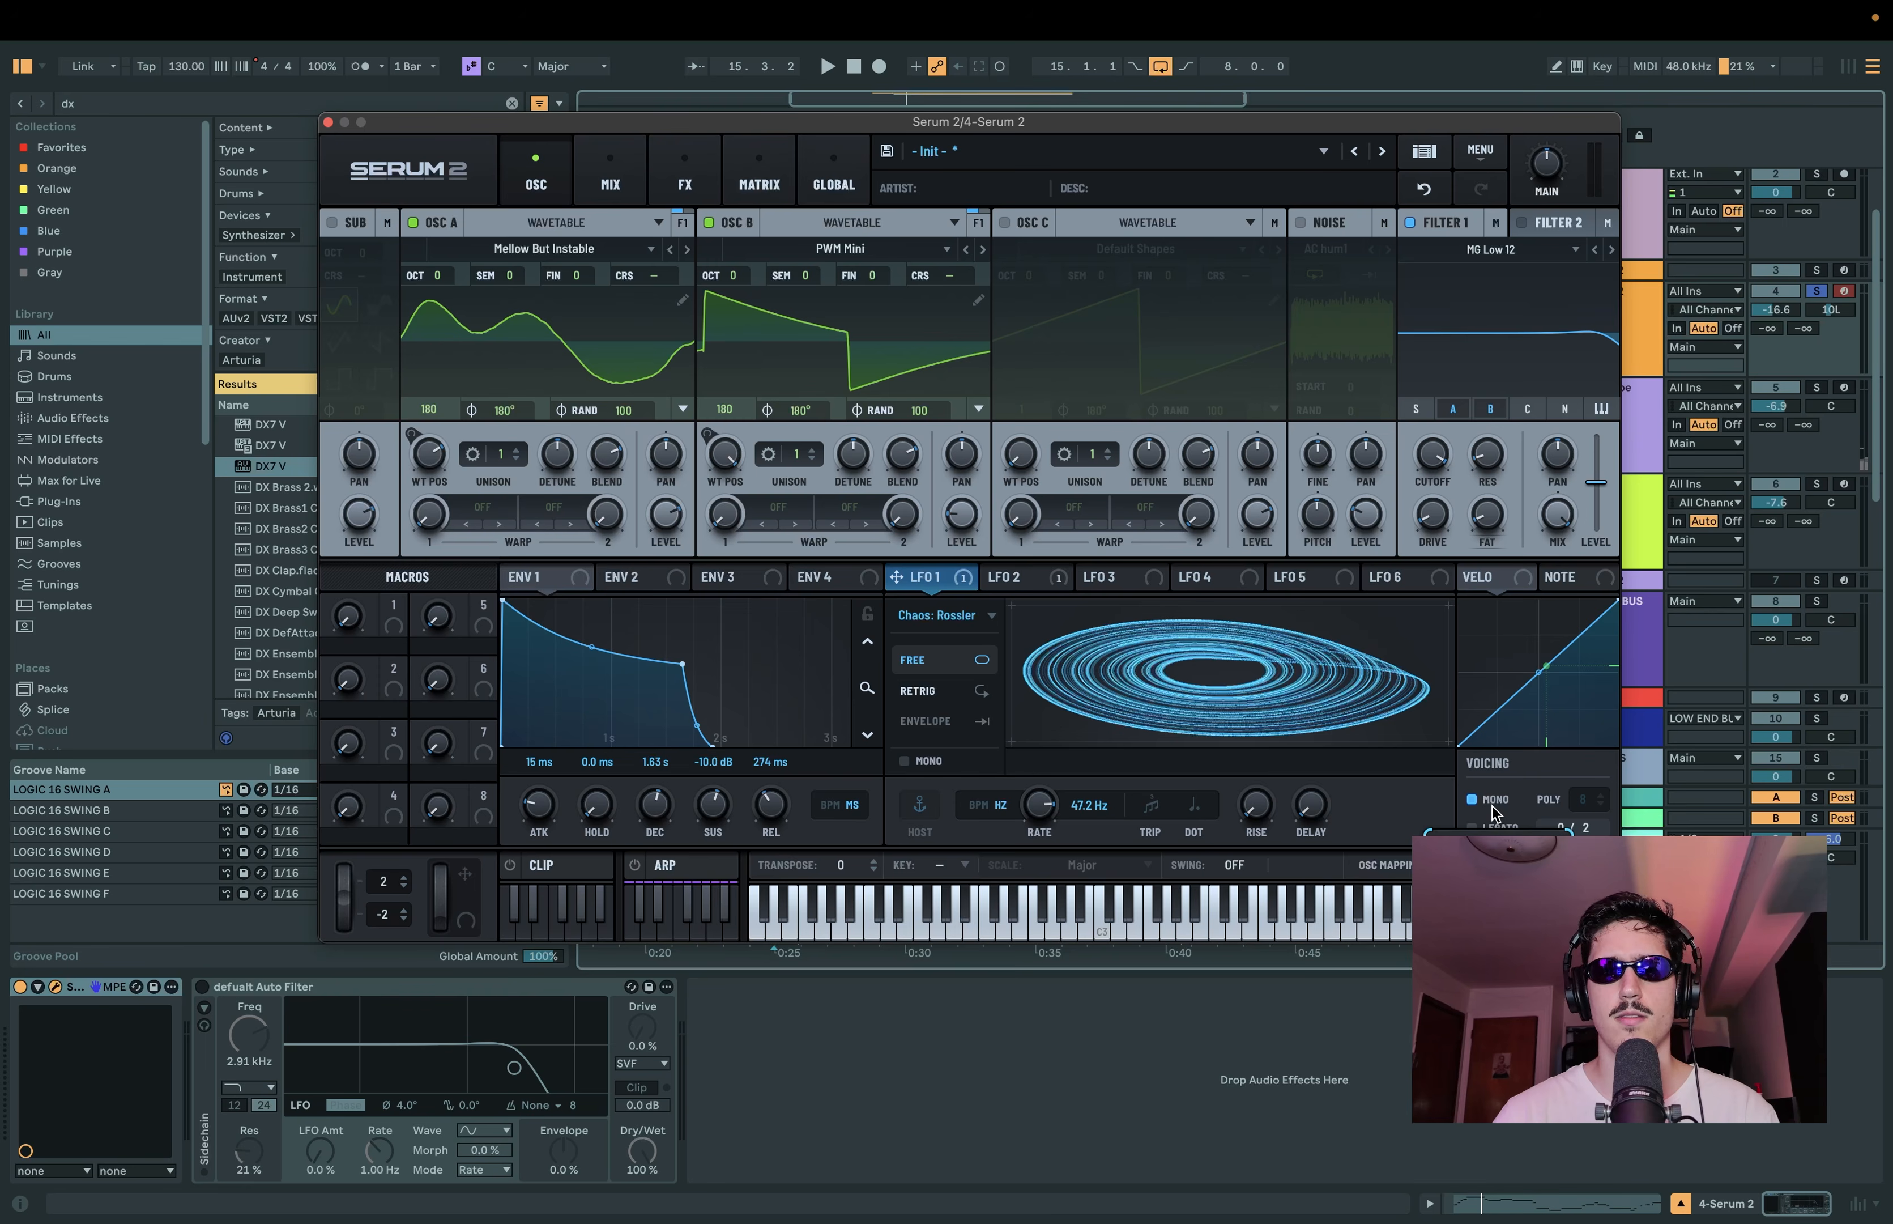
Step: Add a Distortion effect to the main effects rack and set its type to Zero-Square
{"action": "left_click_drag", "start_coordinate": [1070, 119], "coordinate": [1074, 137]}
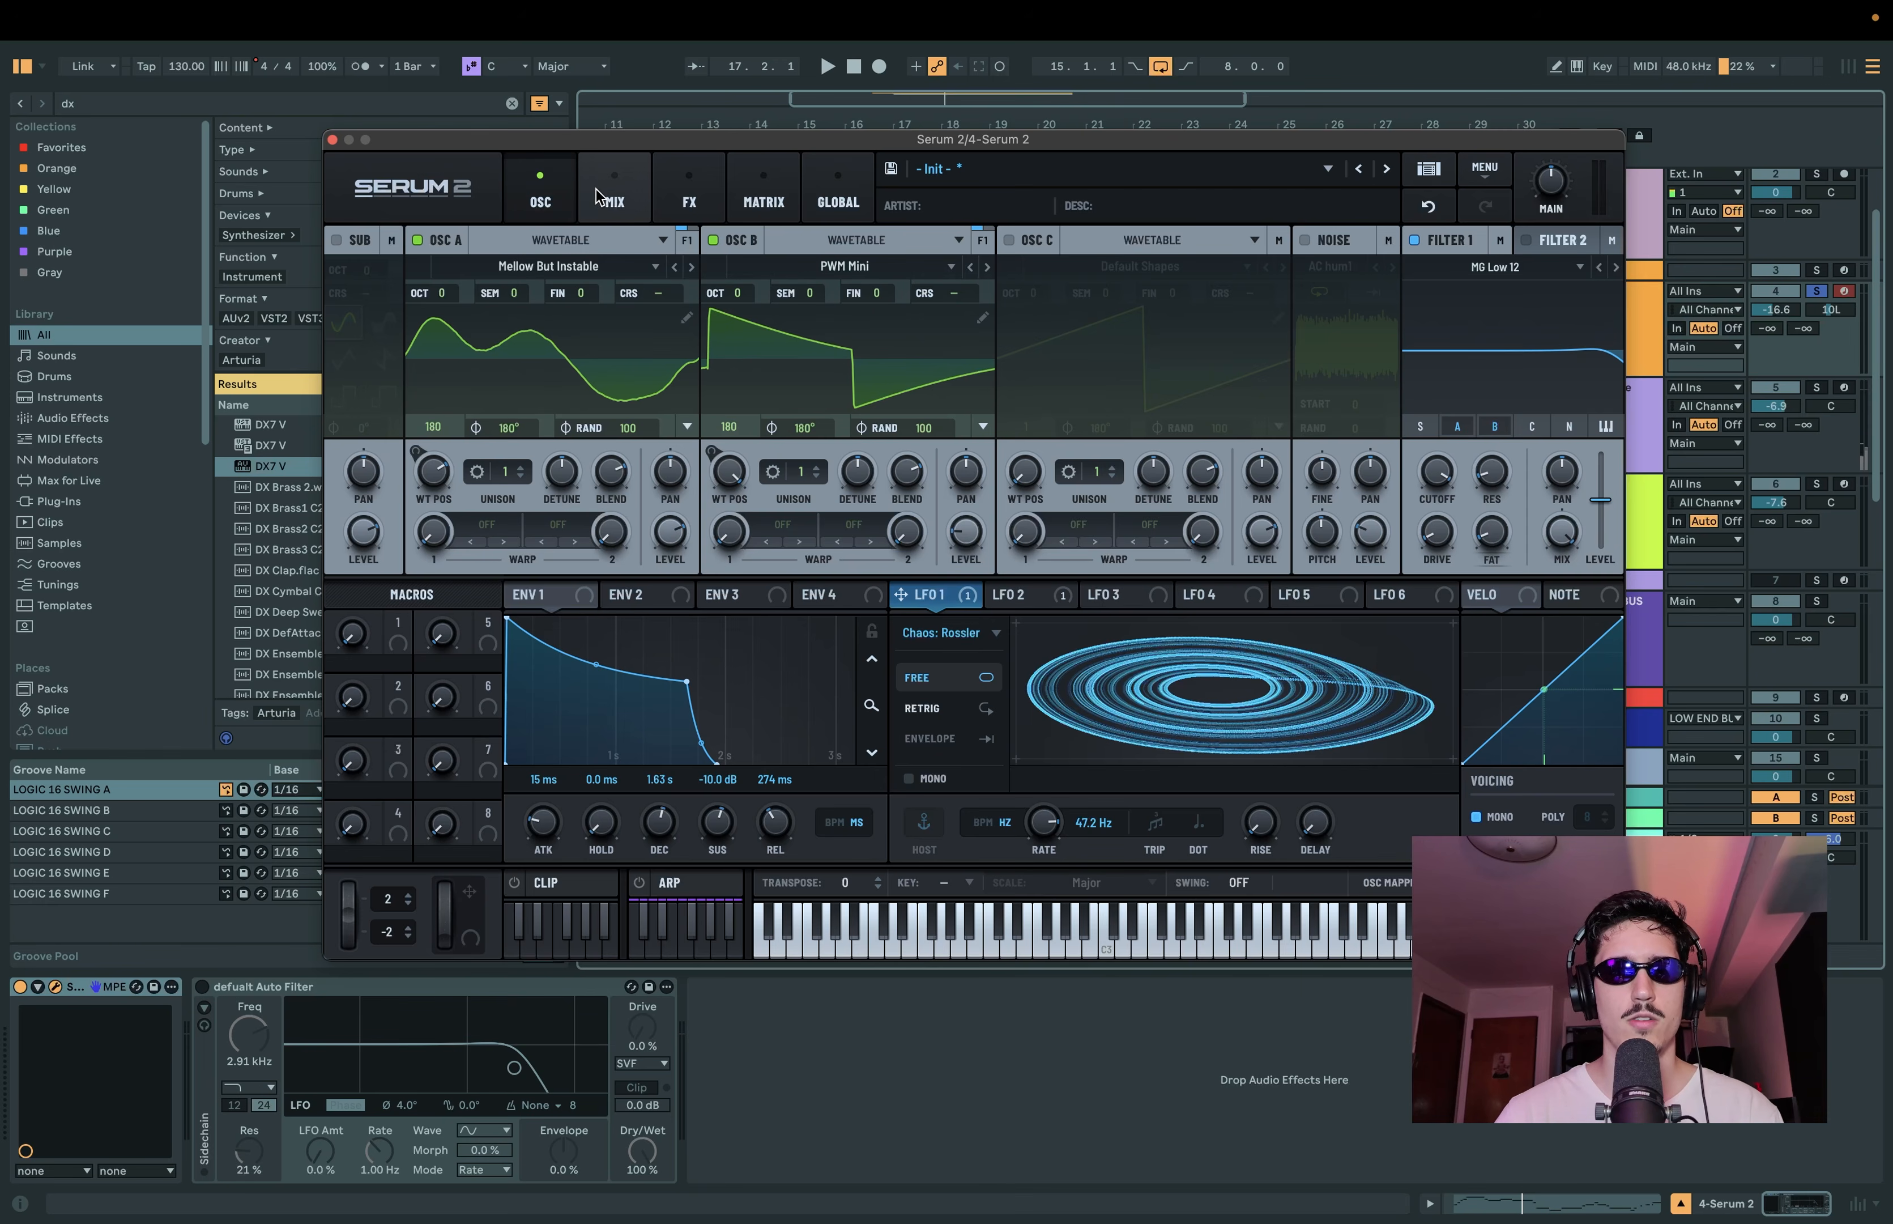
{"action": "left_click", "coordinate": [616, 189]}
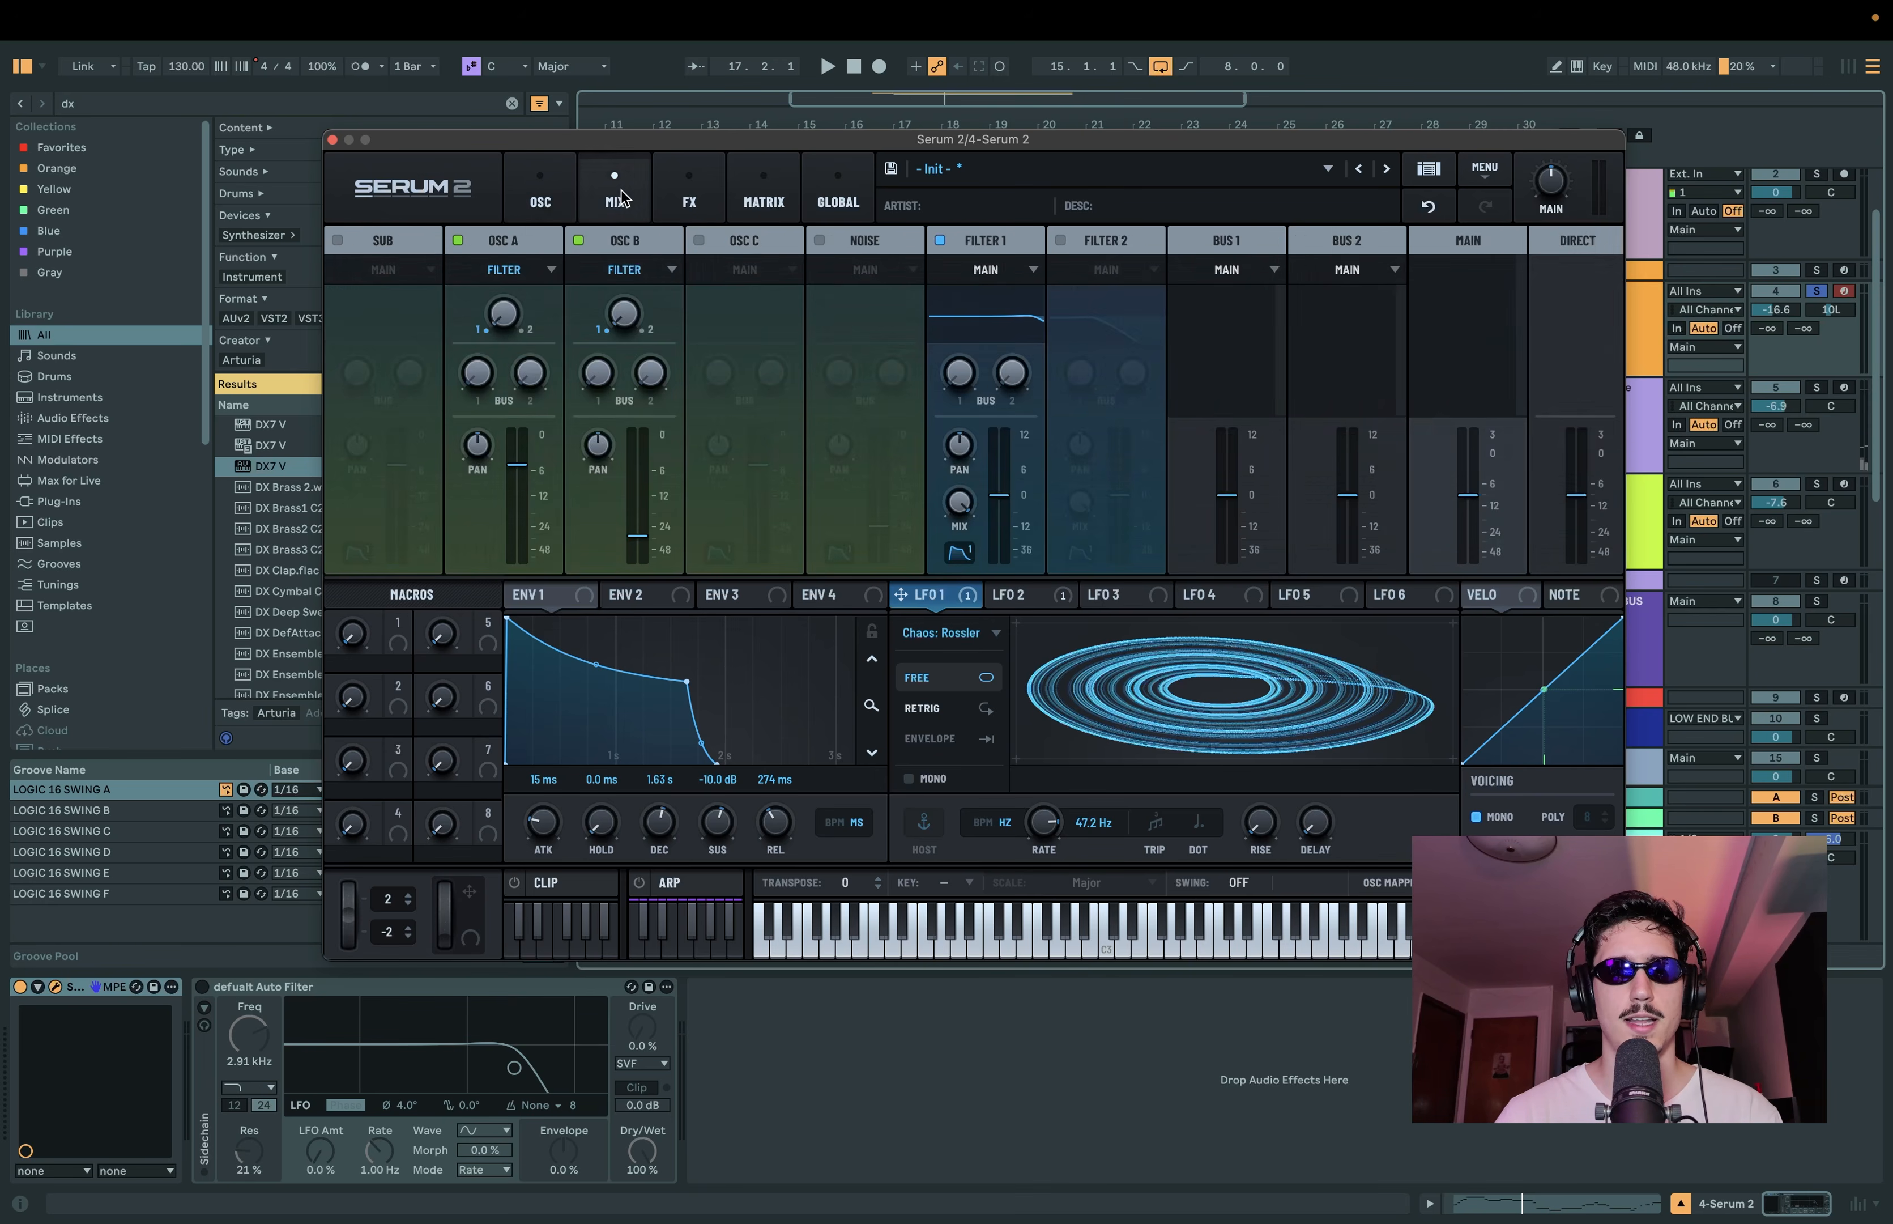
{"action": "left_click", "coordinate": [689, 191]}
{"action": "left_click", "coordinate": [354, 278]}
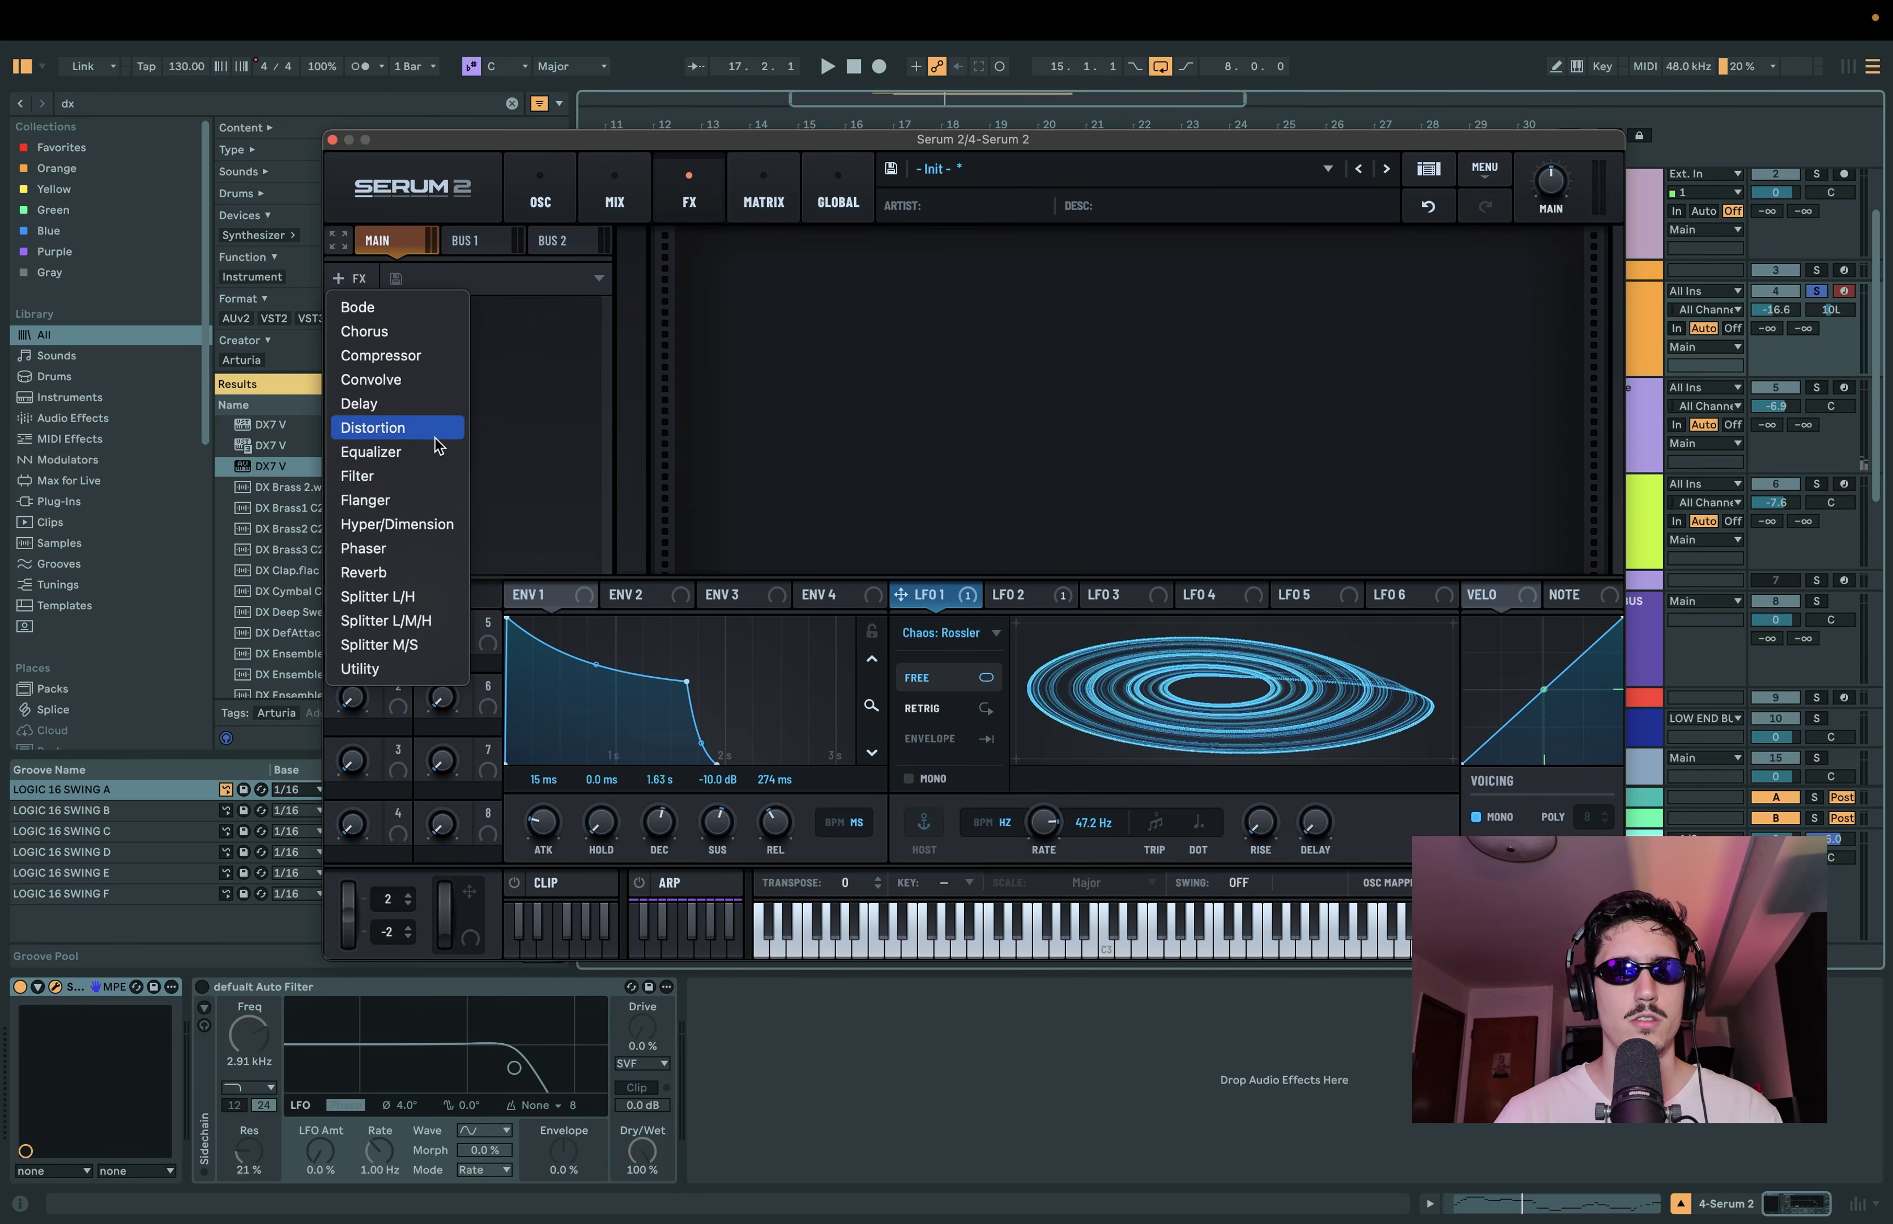
{"action": "left_click", "coordinate": [436, 429]}
{"action": "left_click", "coordinate": [875, 291]}
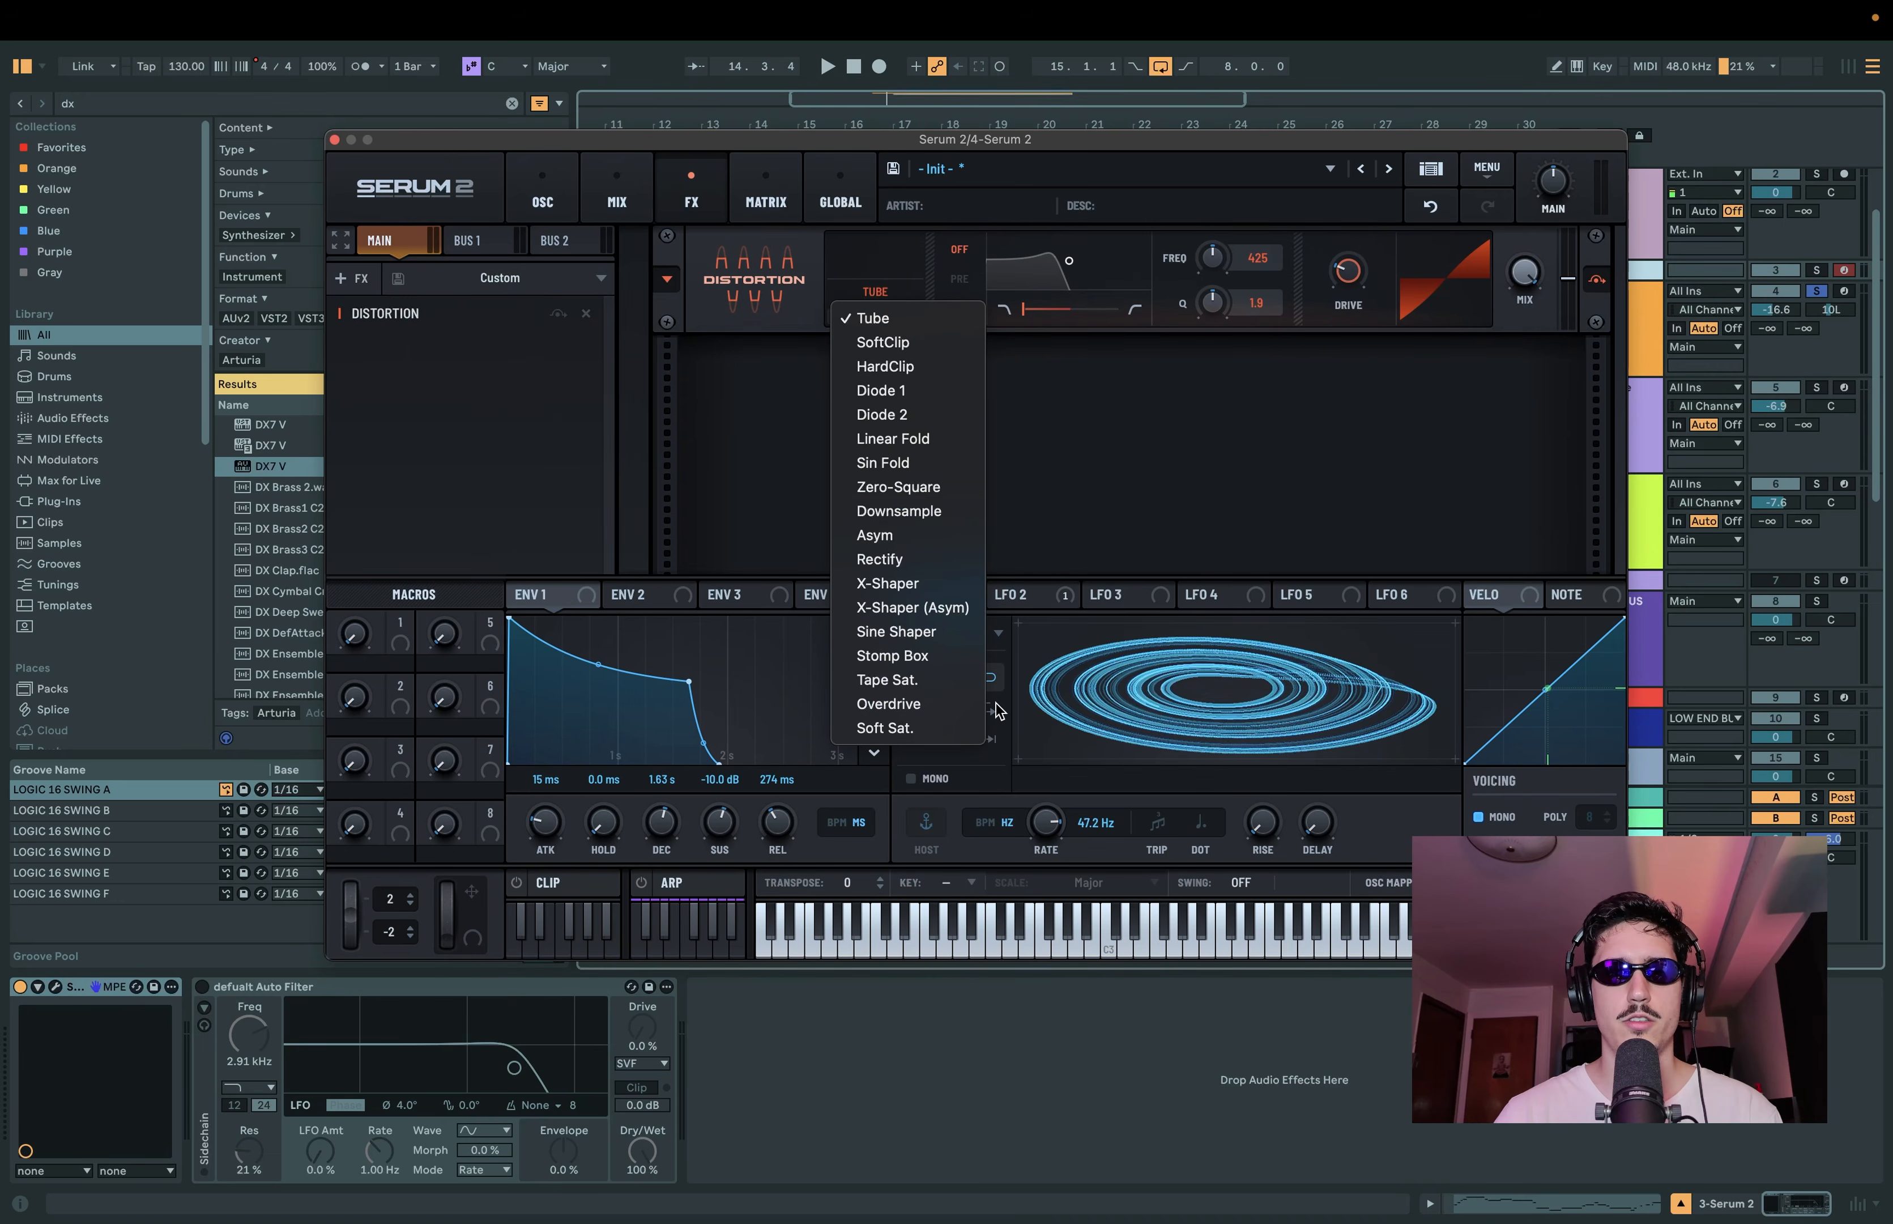
{"action": "left_click", "coordinate": [897, 488]}
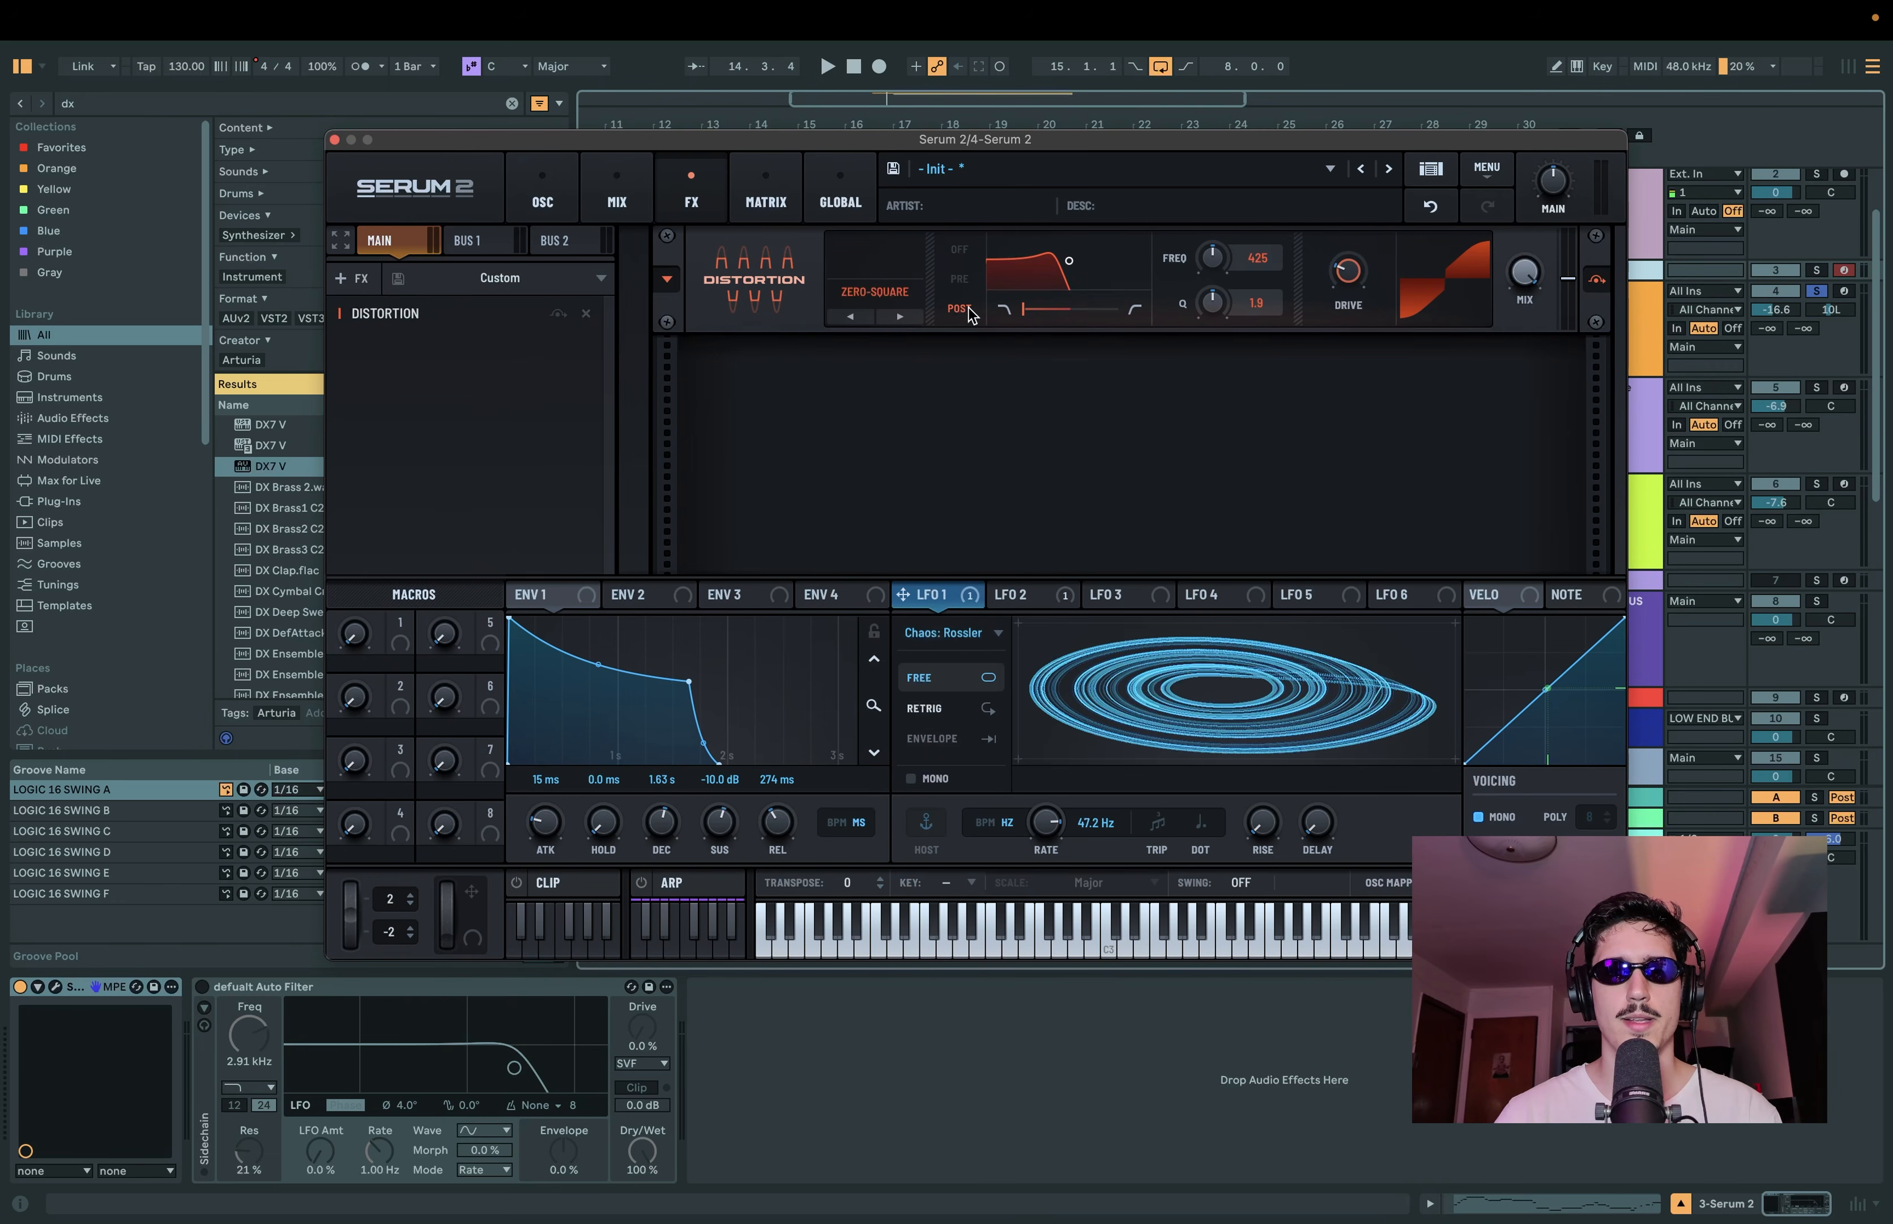
Step: Set the distortion's post filter to about 5636 Hz with a Q of 2.0, and audition the sound
{"action": "left_click_drag", "start_coordinate": [1069, 261], "coordinate": [1125, 264]}
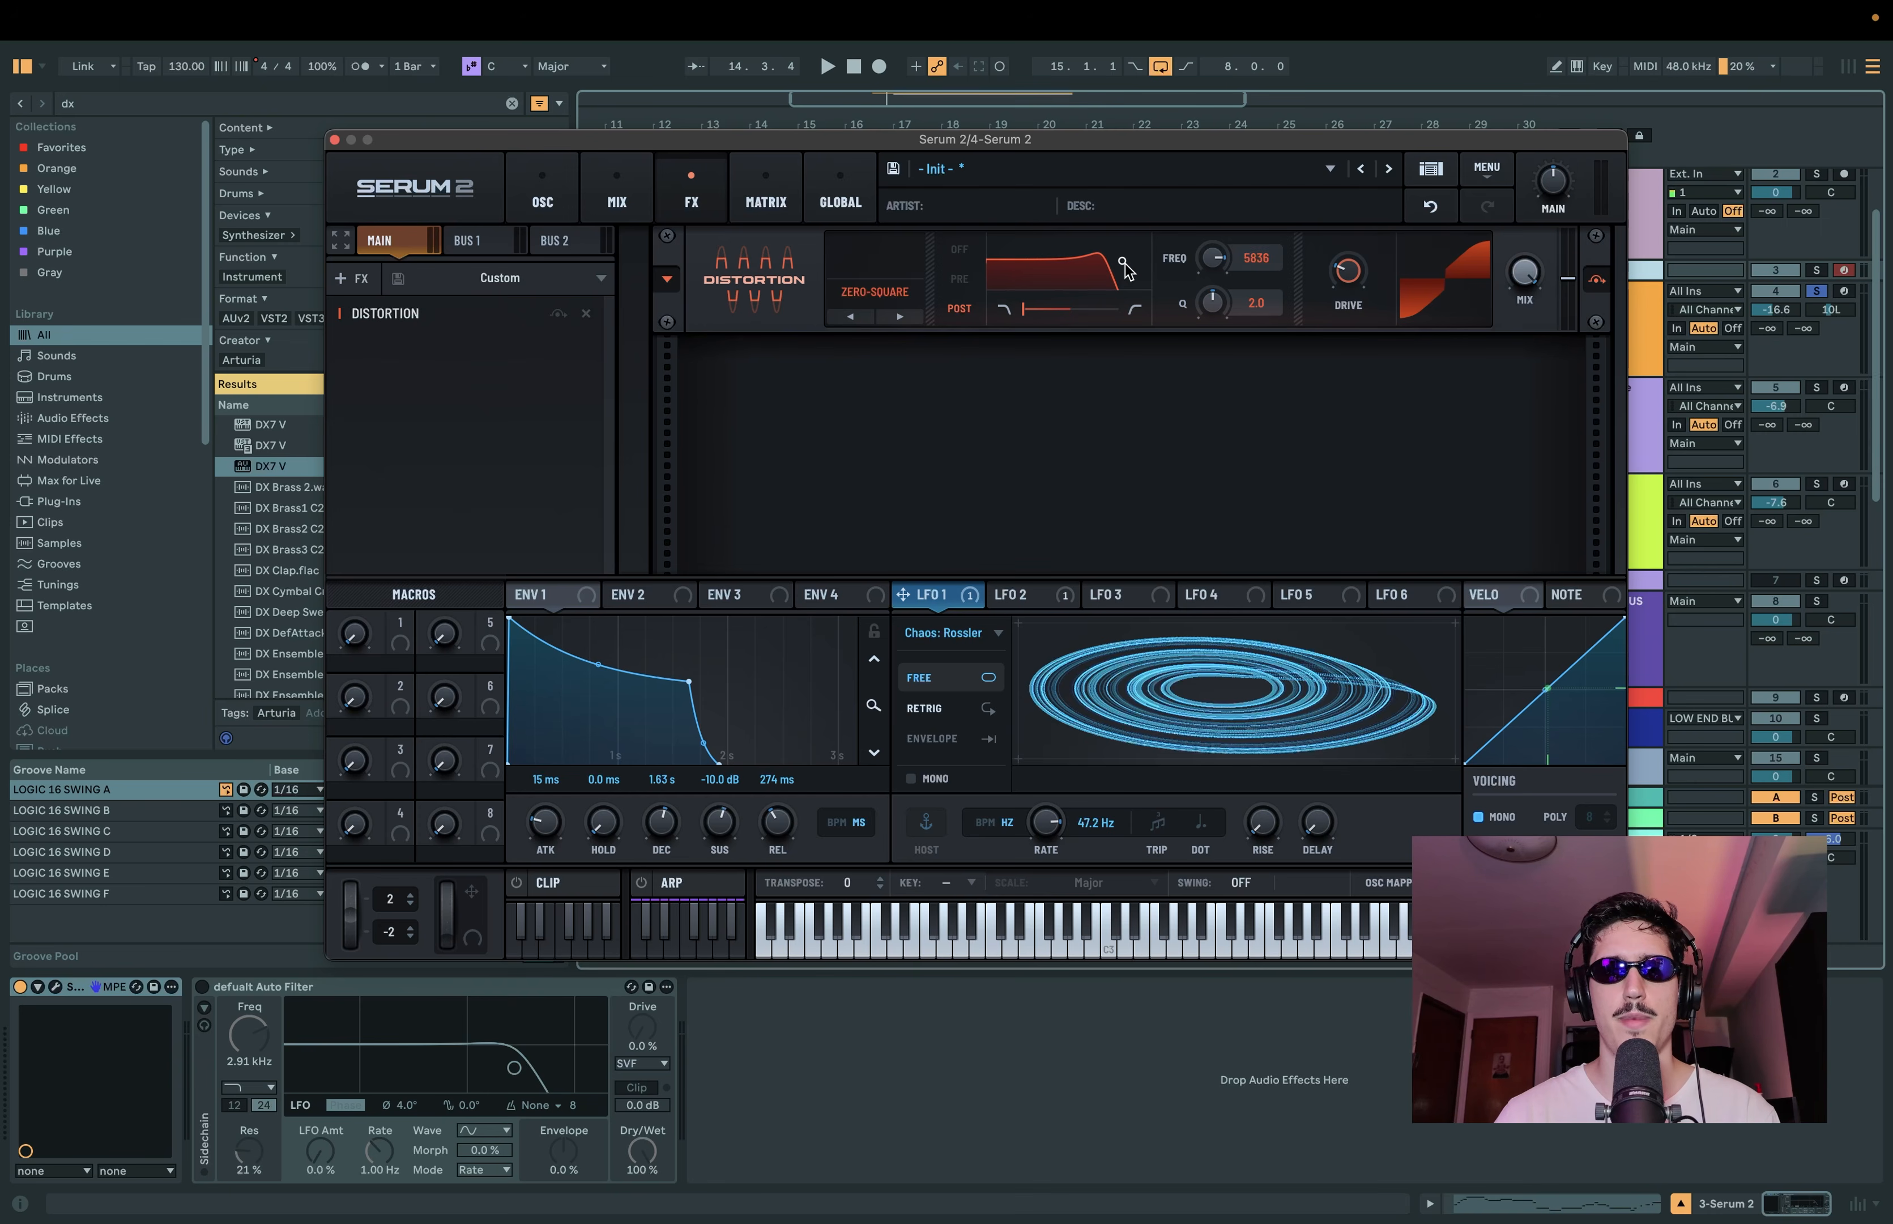
{"action": "key", "text": "space"}
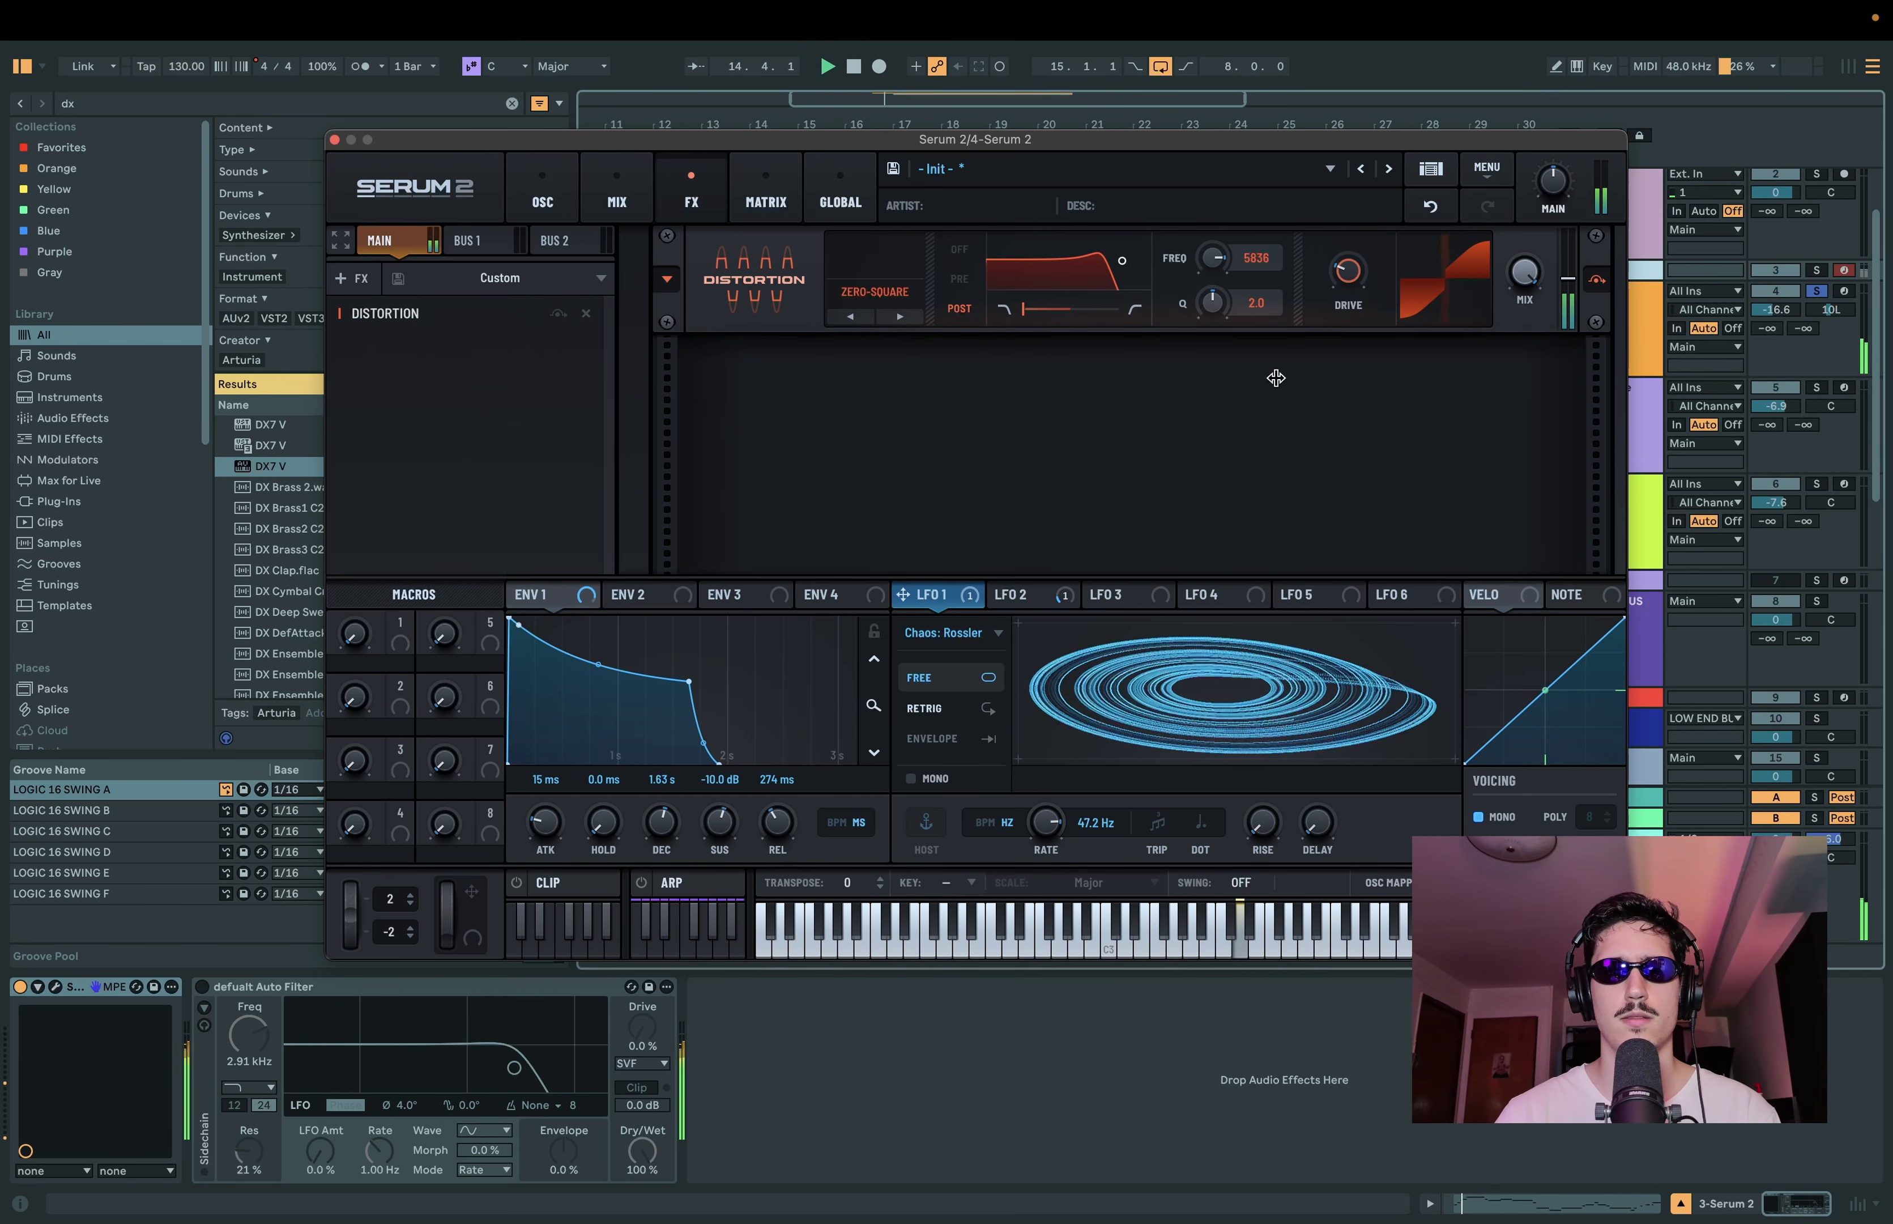
{"action": "key", "text": "space"}
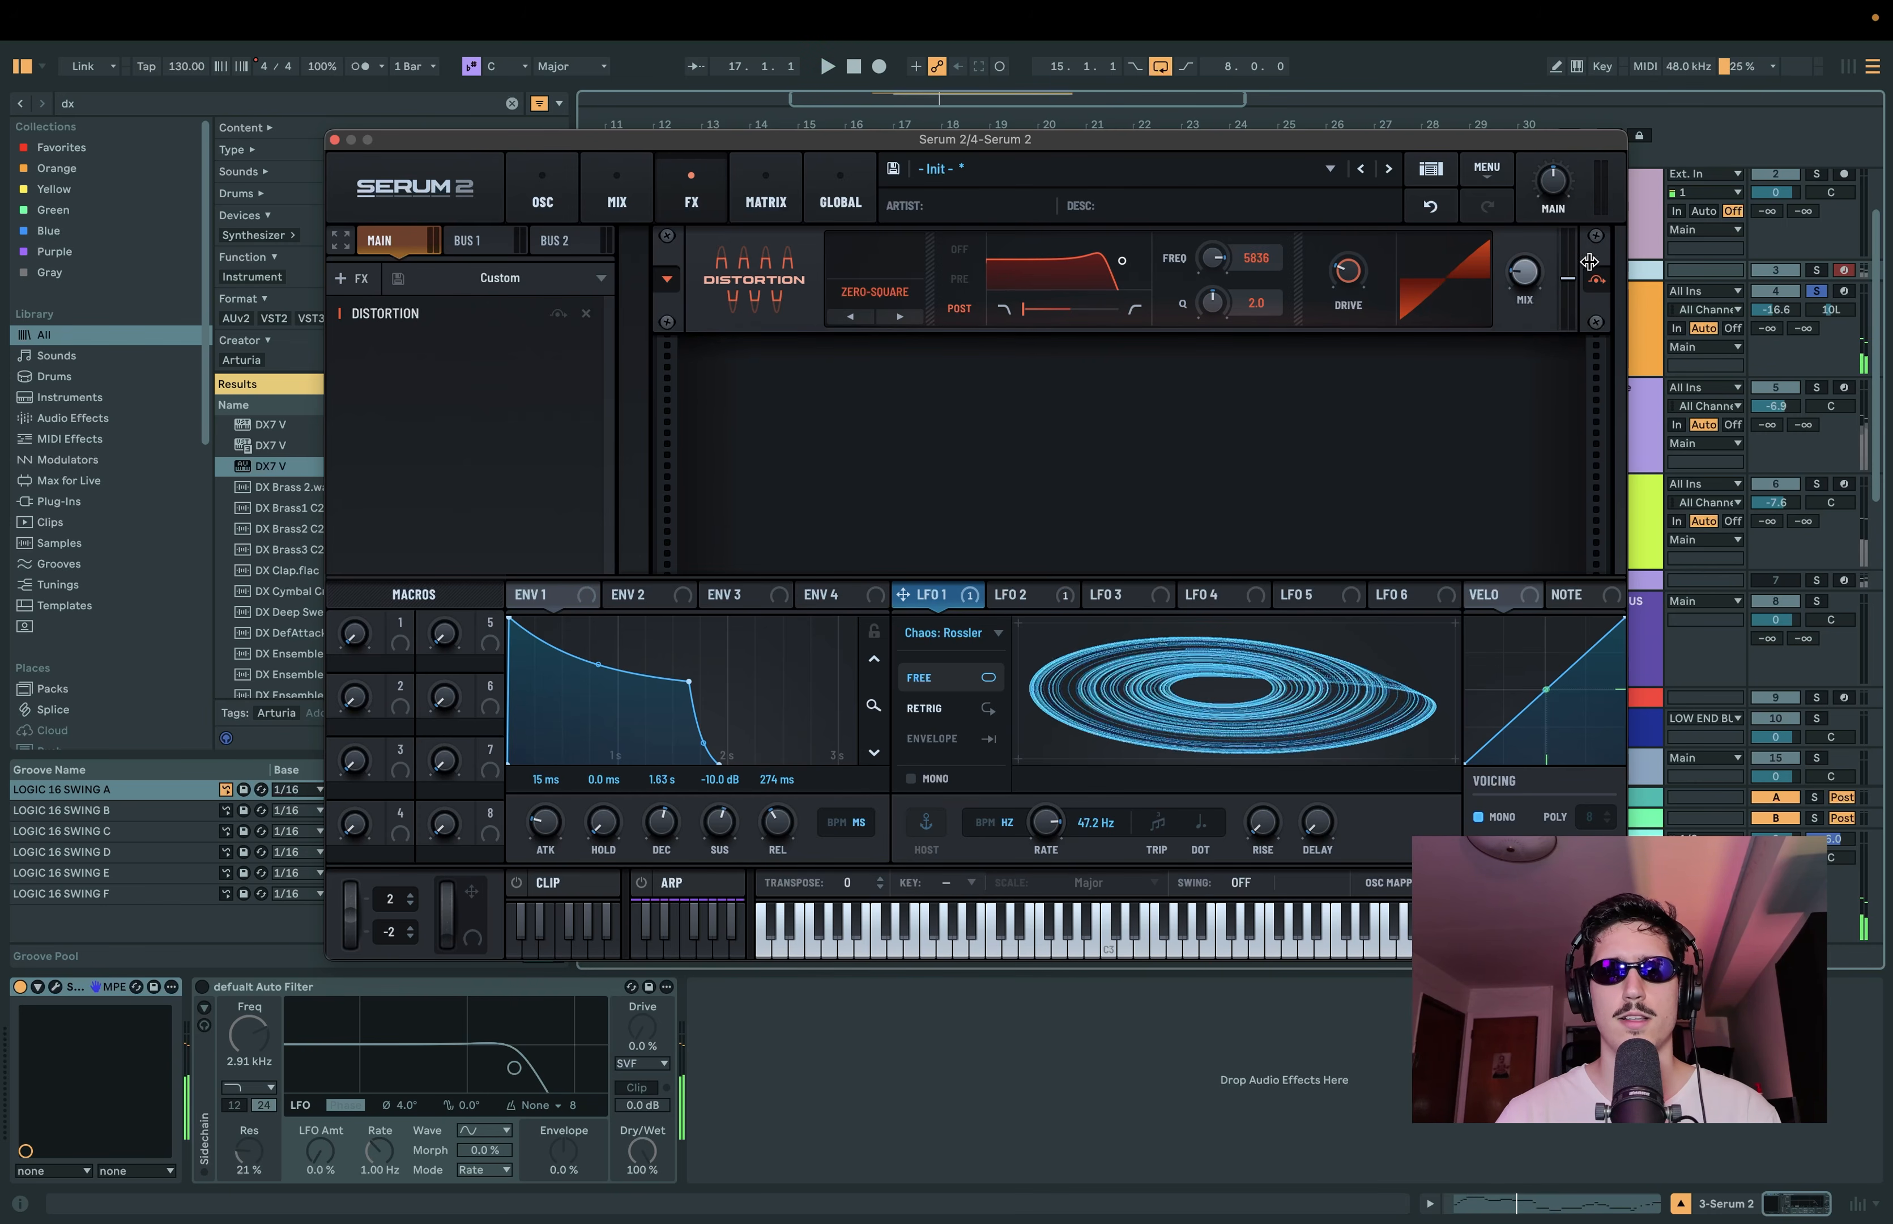
Step: Lower the distortion mix to 0, modulate it with velocity by 51%, bend the velocity curve downward, and audition
{"action": "left_click_drag", "start_coordinate": [1526, 273], "coordinate": [1516, 508]}
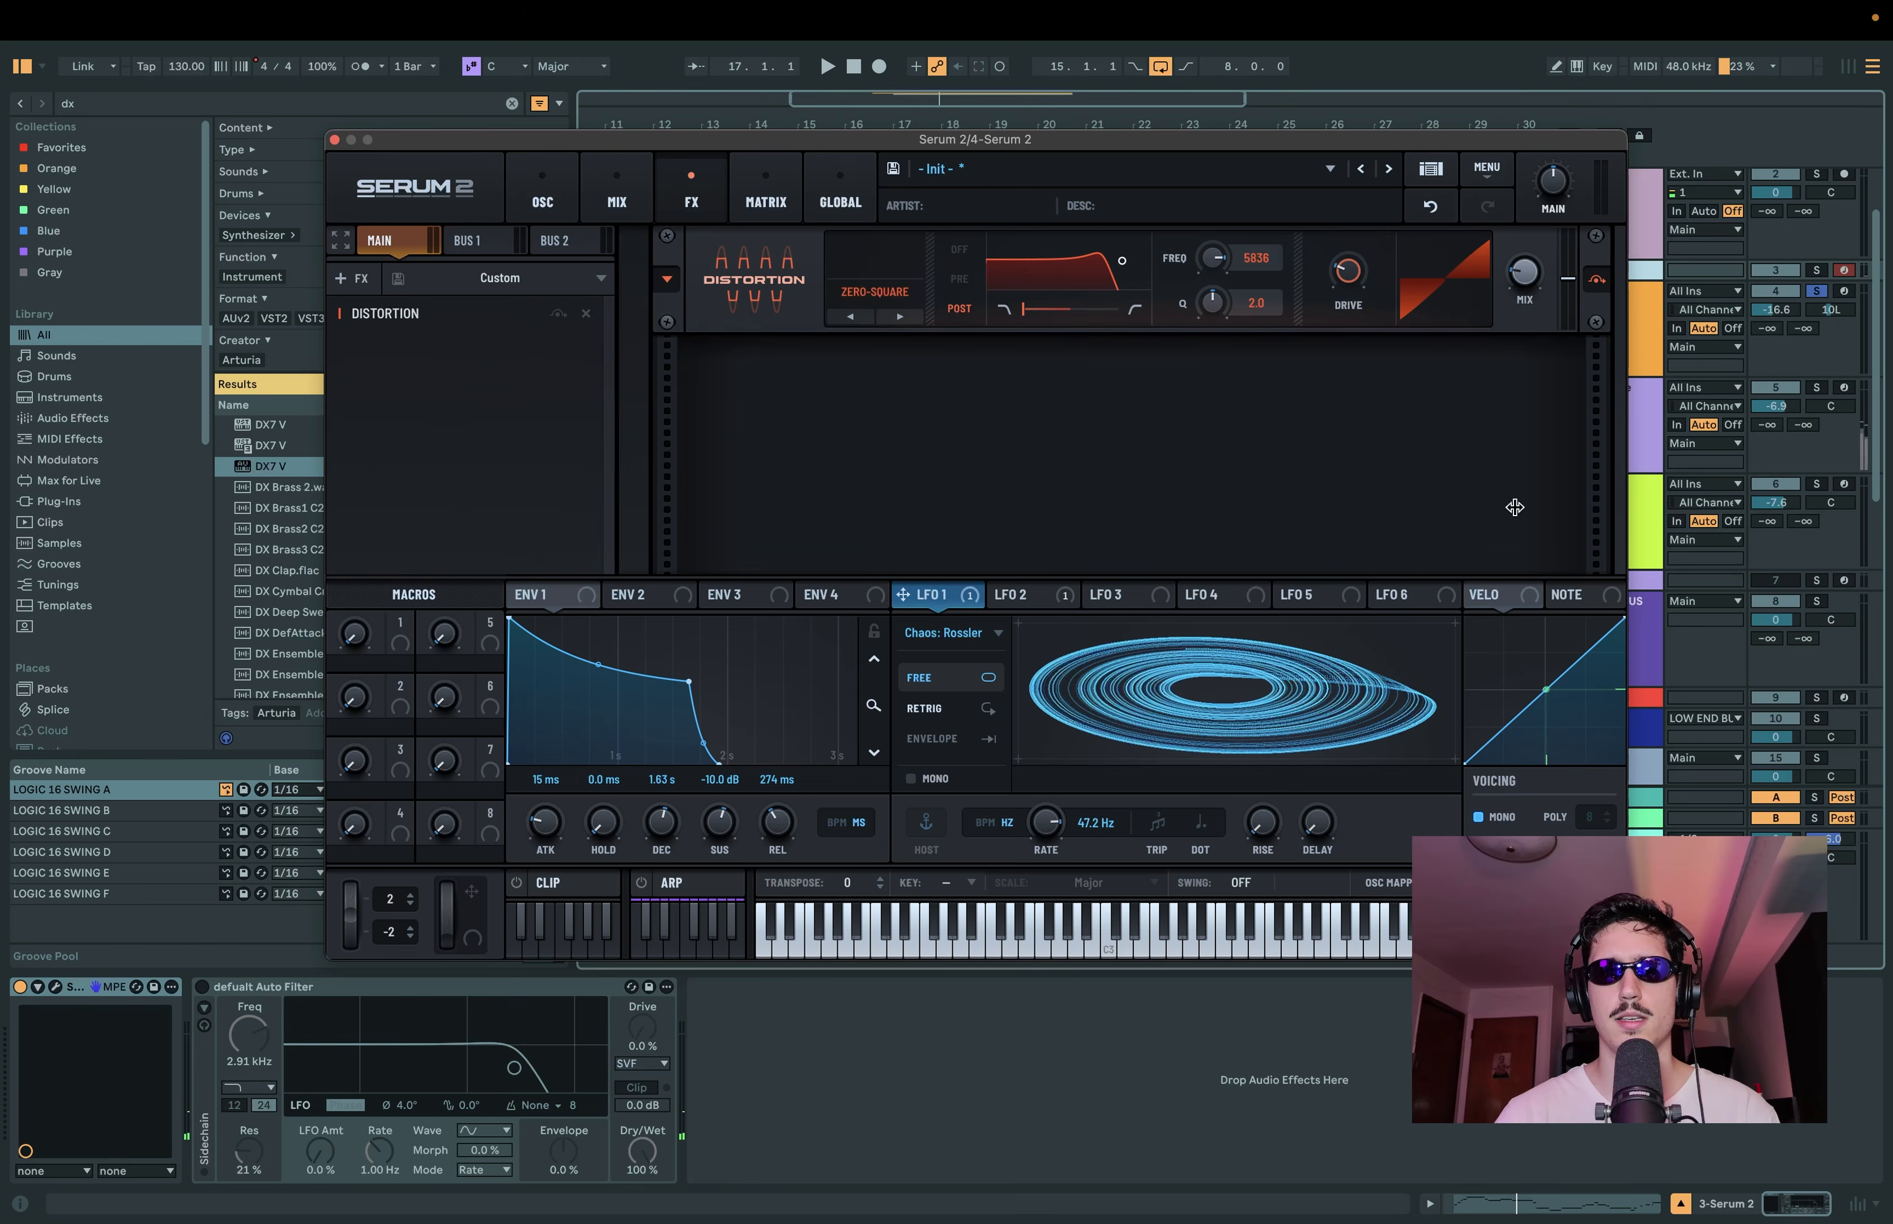
{"action": "left_click_drag", "start_coordinate": [1483, 594], "coordinate": [1504, 285]}
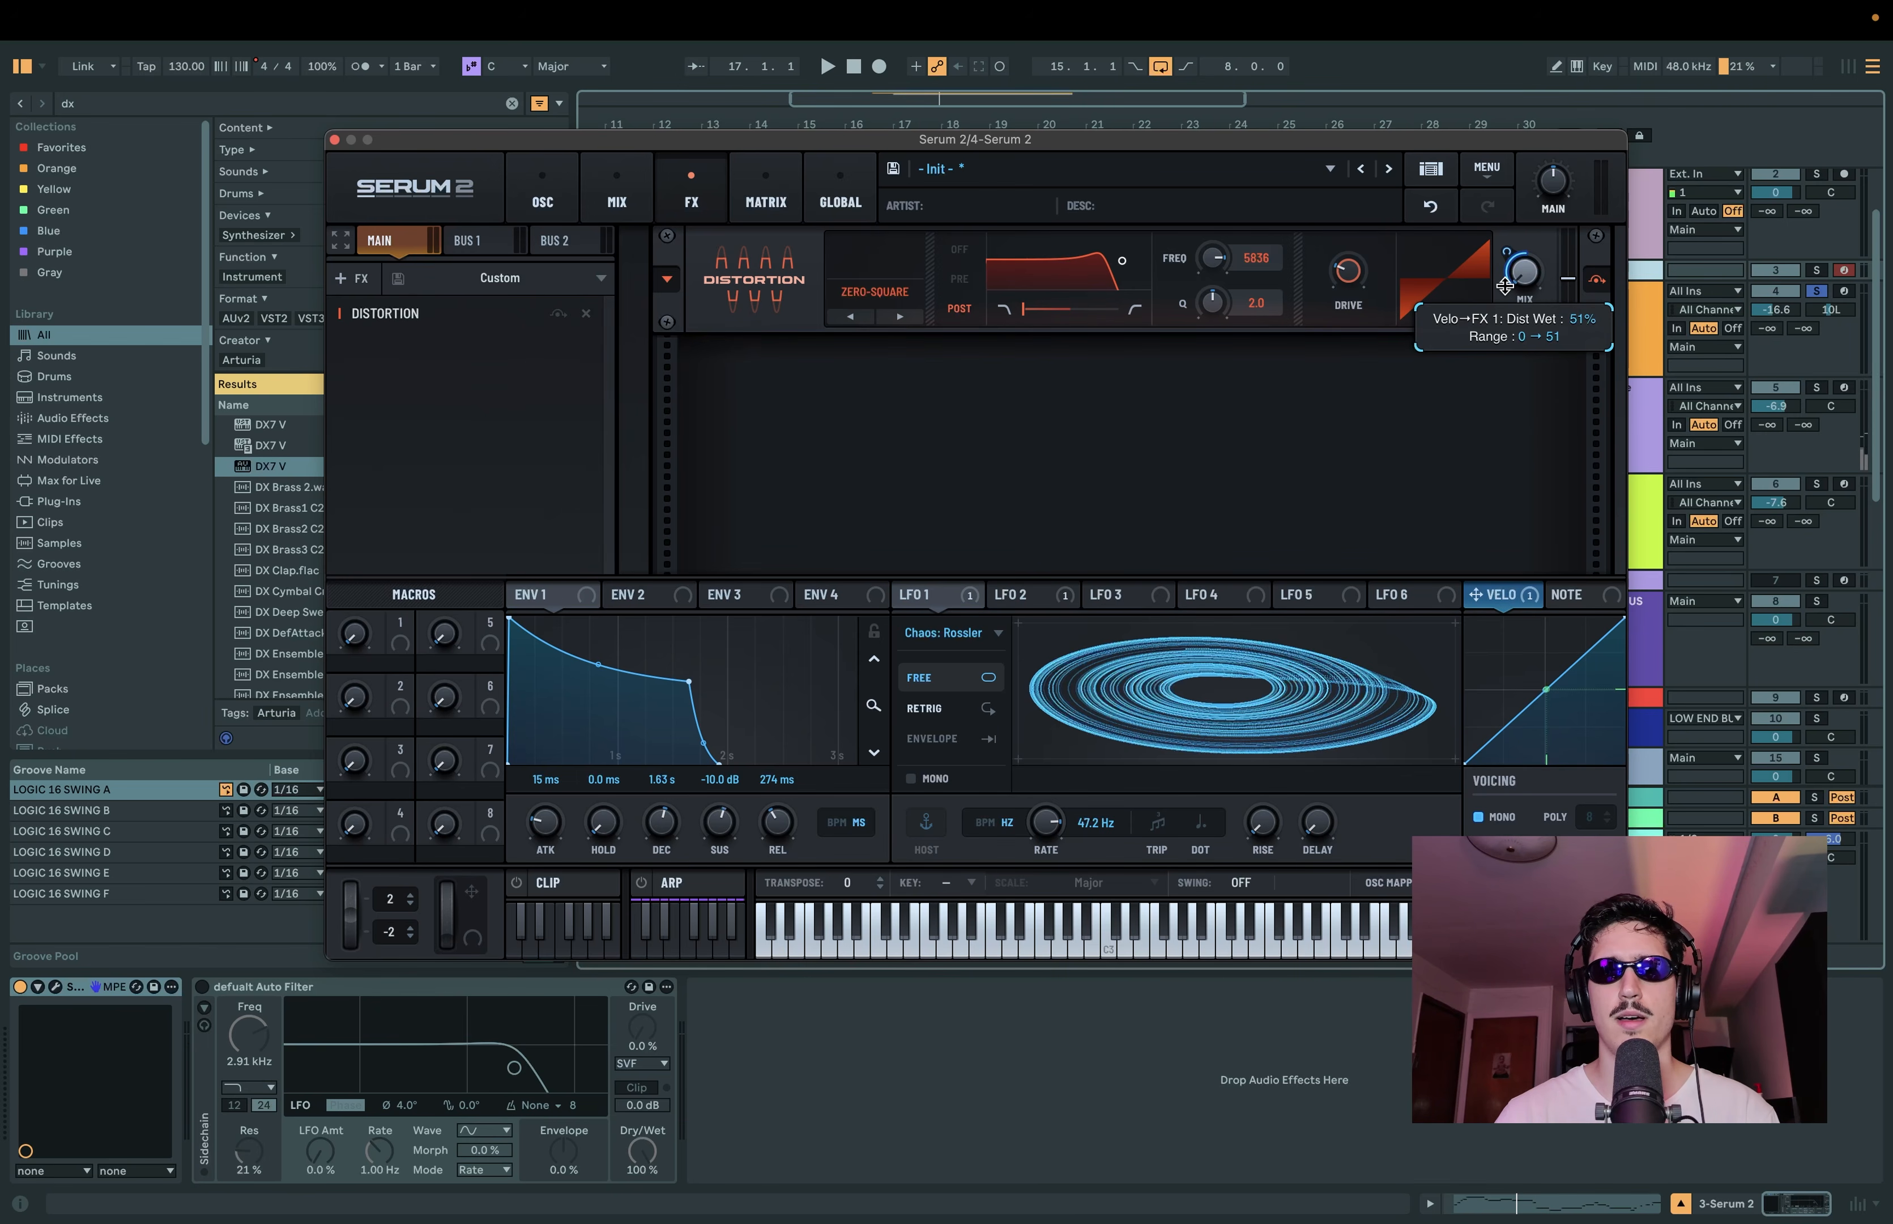
{"action": "left_click_drag", "start_coordinate": [1538, 690], "coordinate": [1549, 709]}
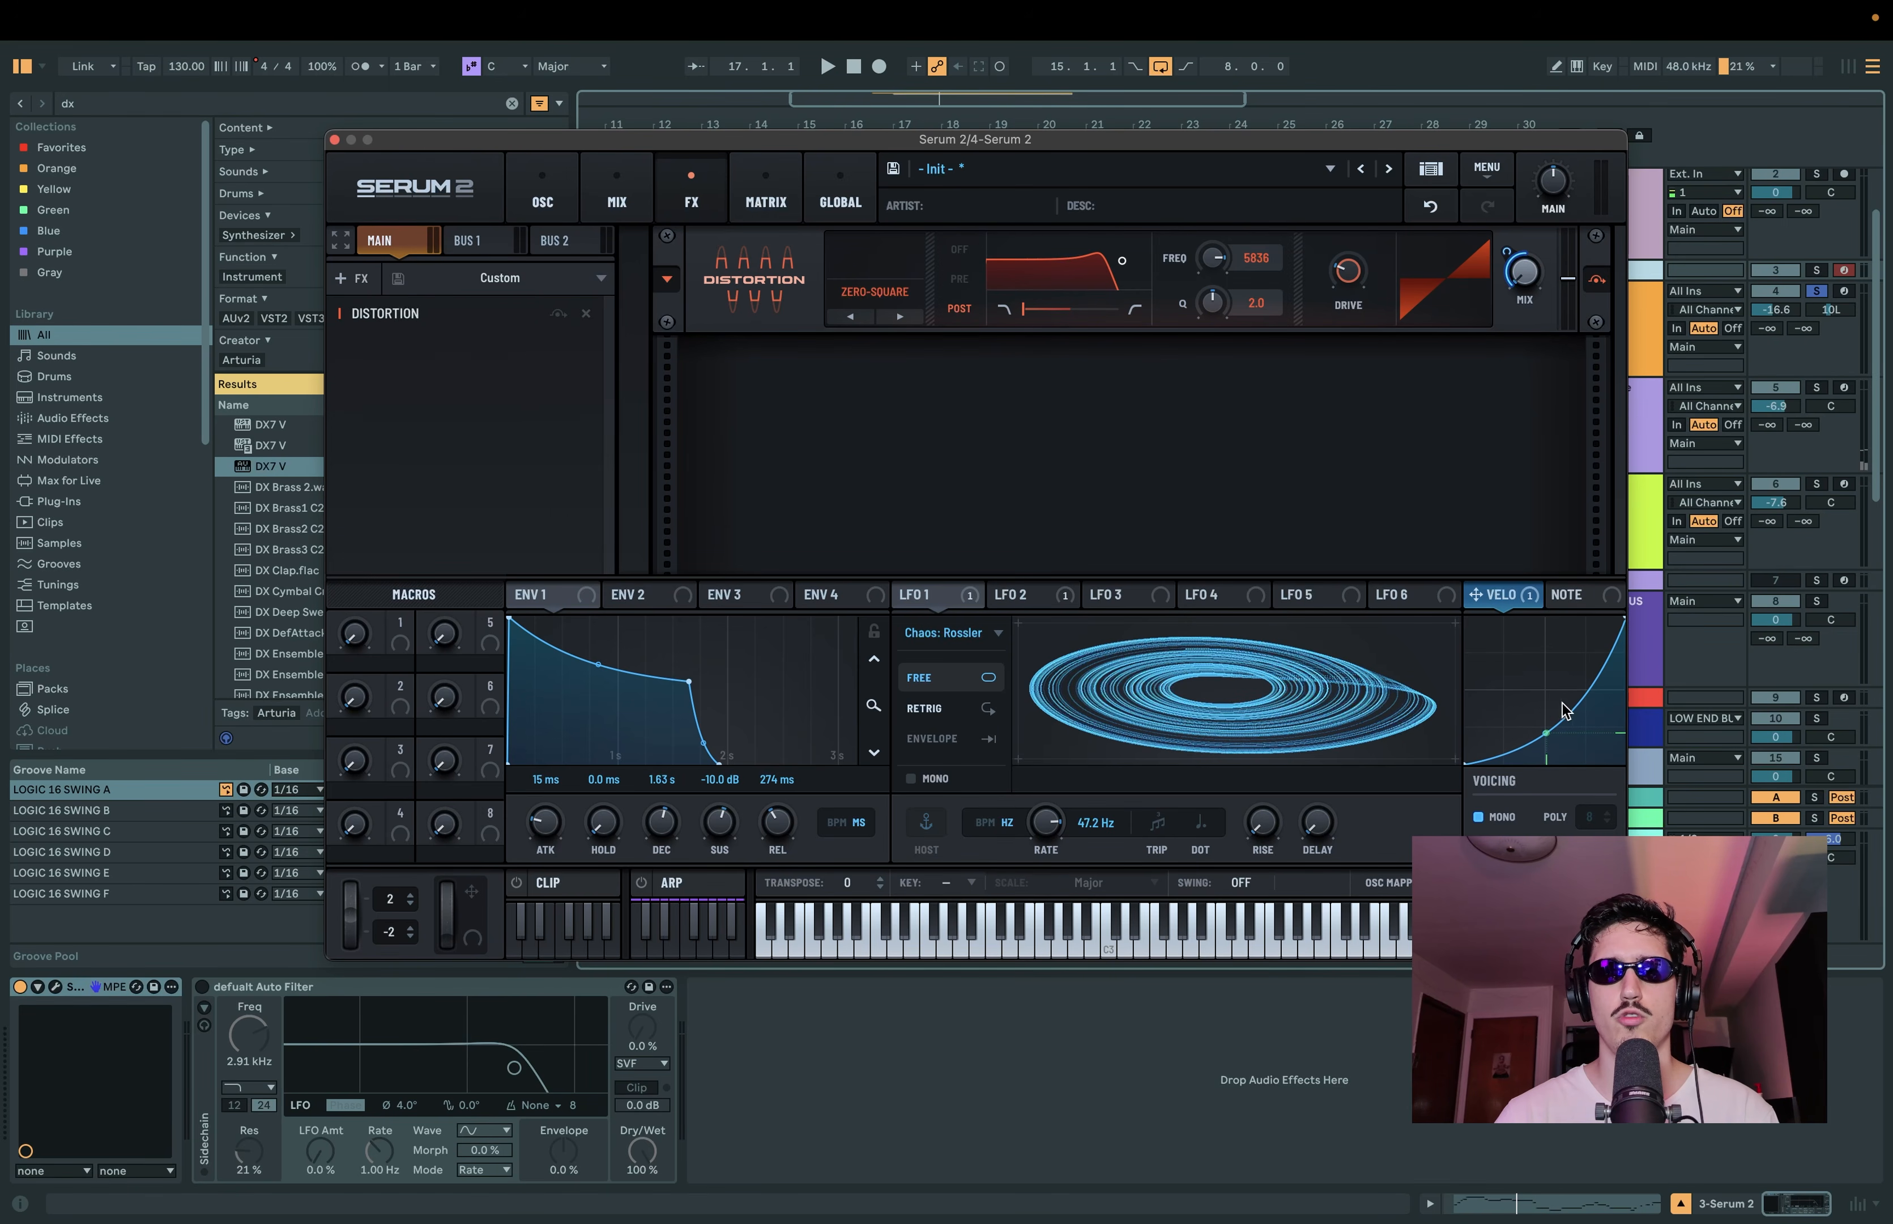
{"action": "key", "text": "space"}
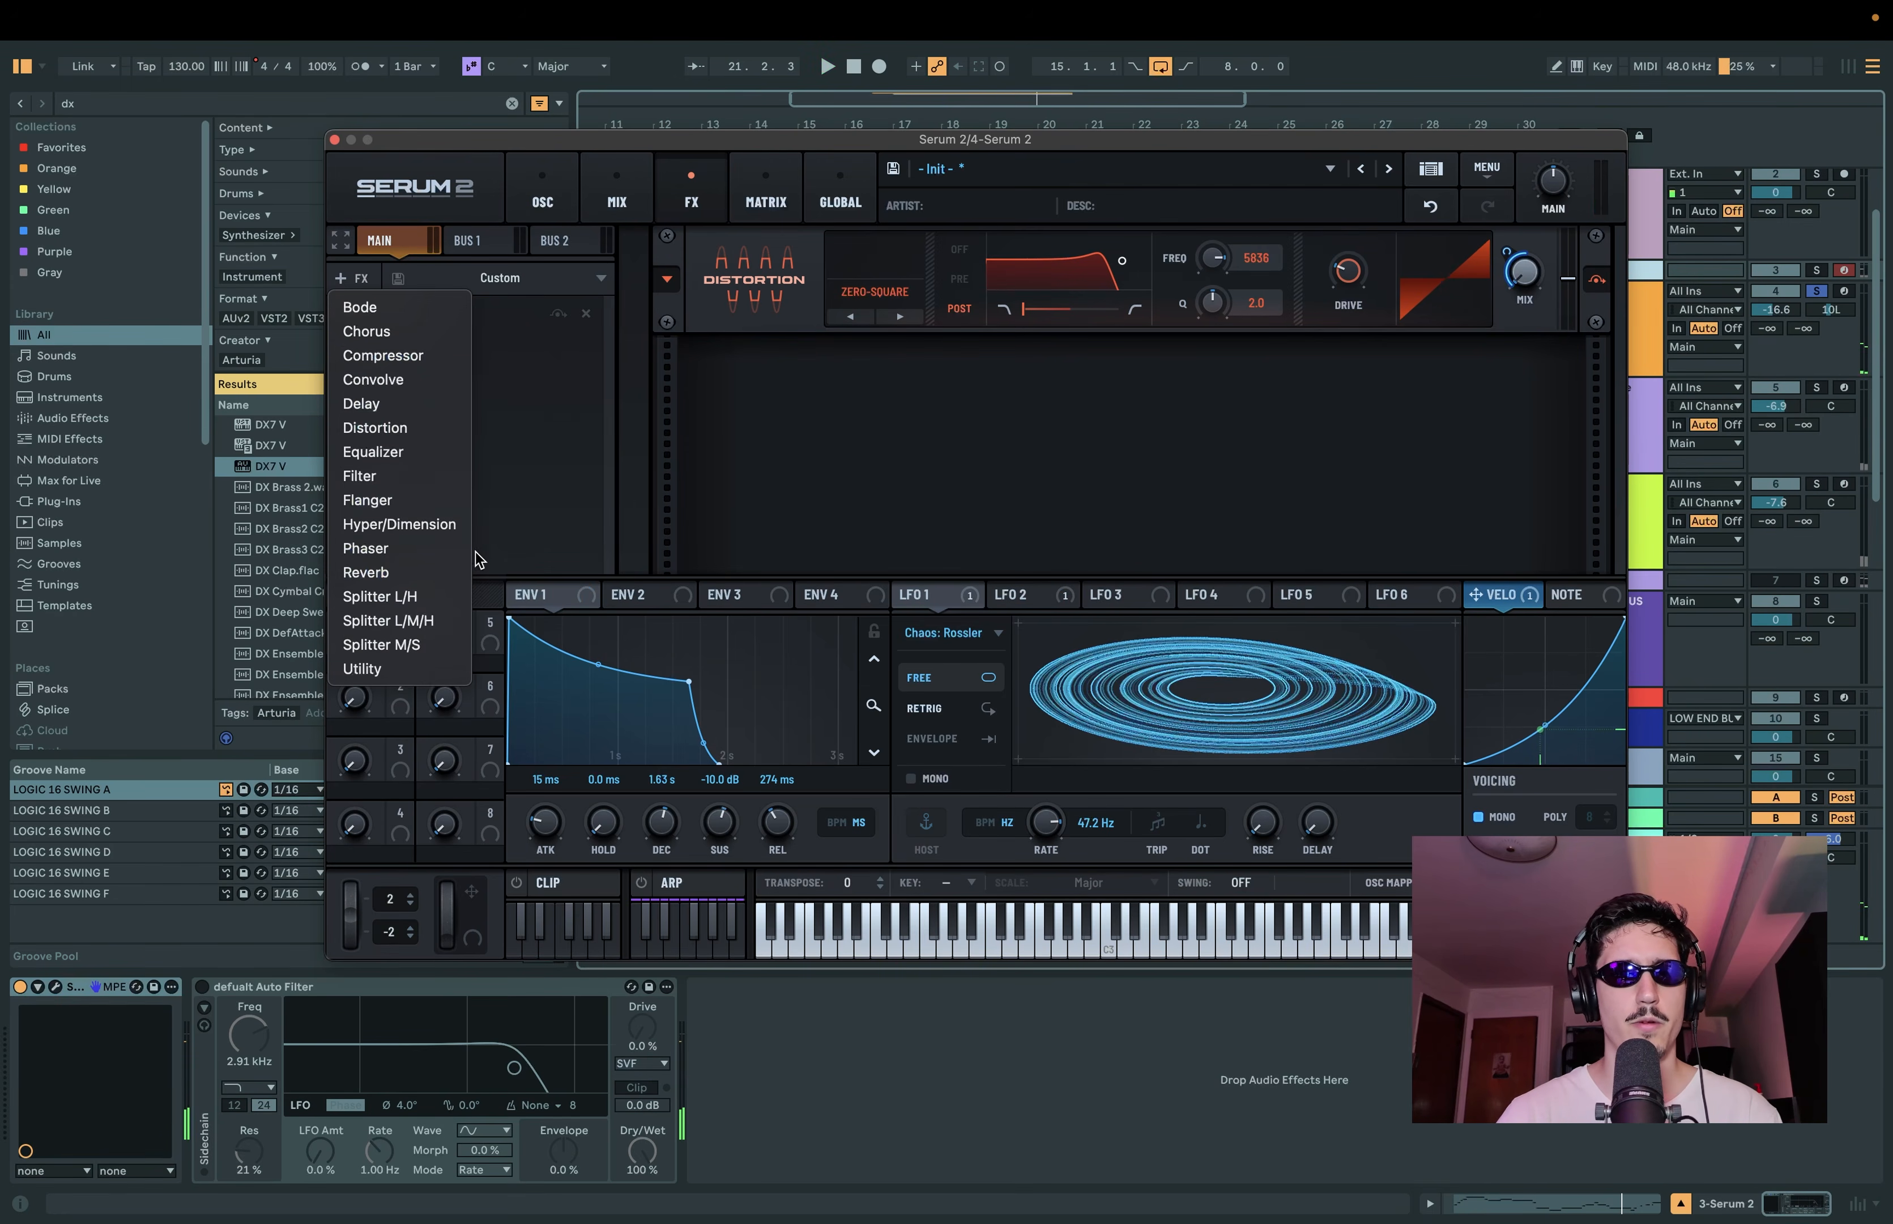
Step: Add a Ping-Pong delay with 1/8 times on both sides and its filter at about 702 Hz, and audition it
{"action": "left_click", "coordinate": [366, 404]}
{"action": "left_click", "coordinate": [884, 381]}
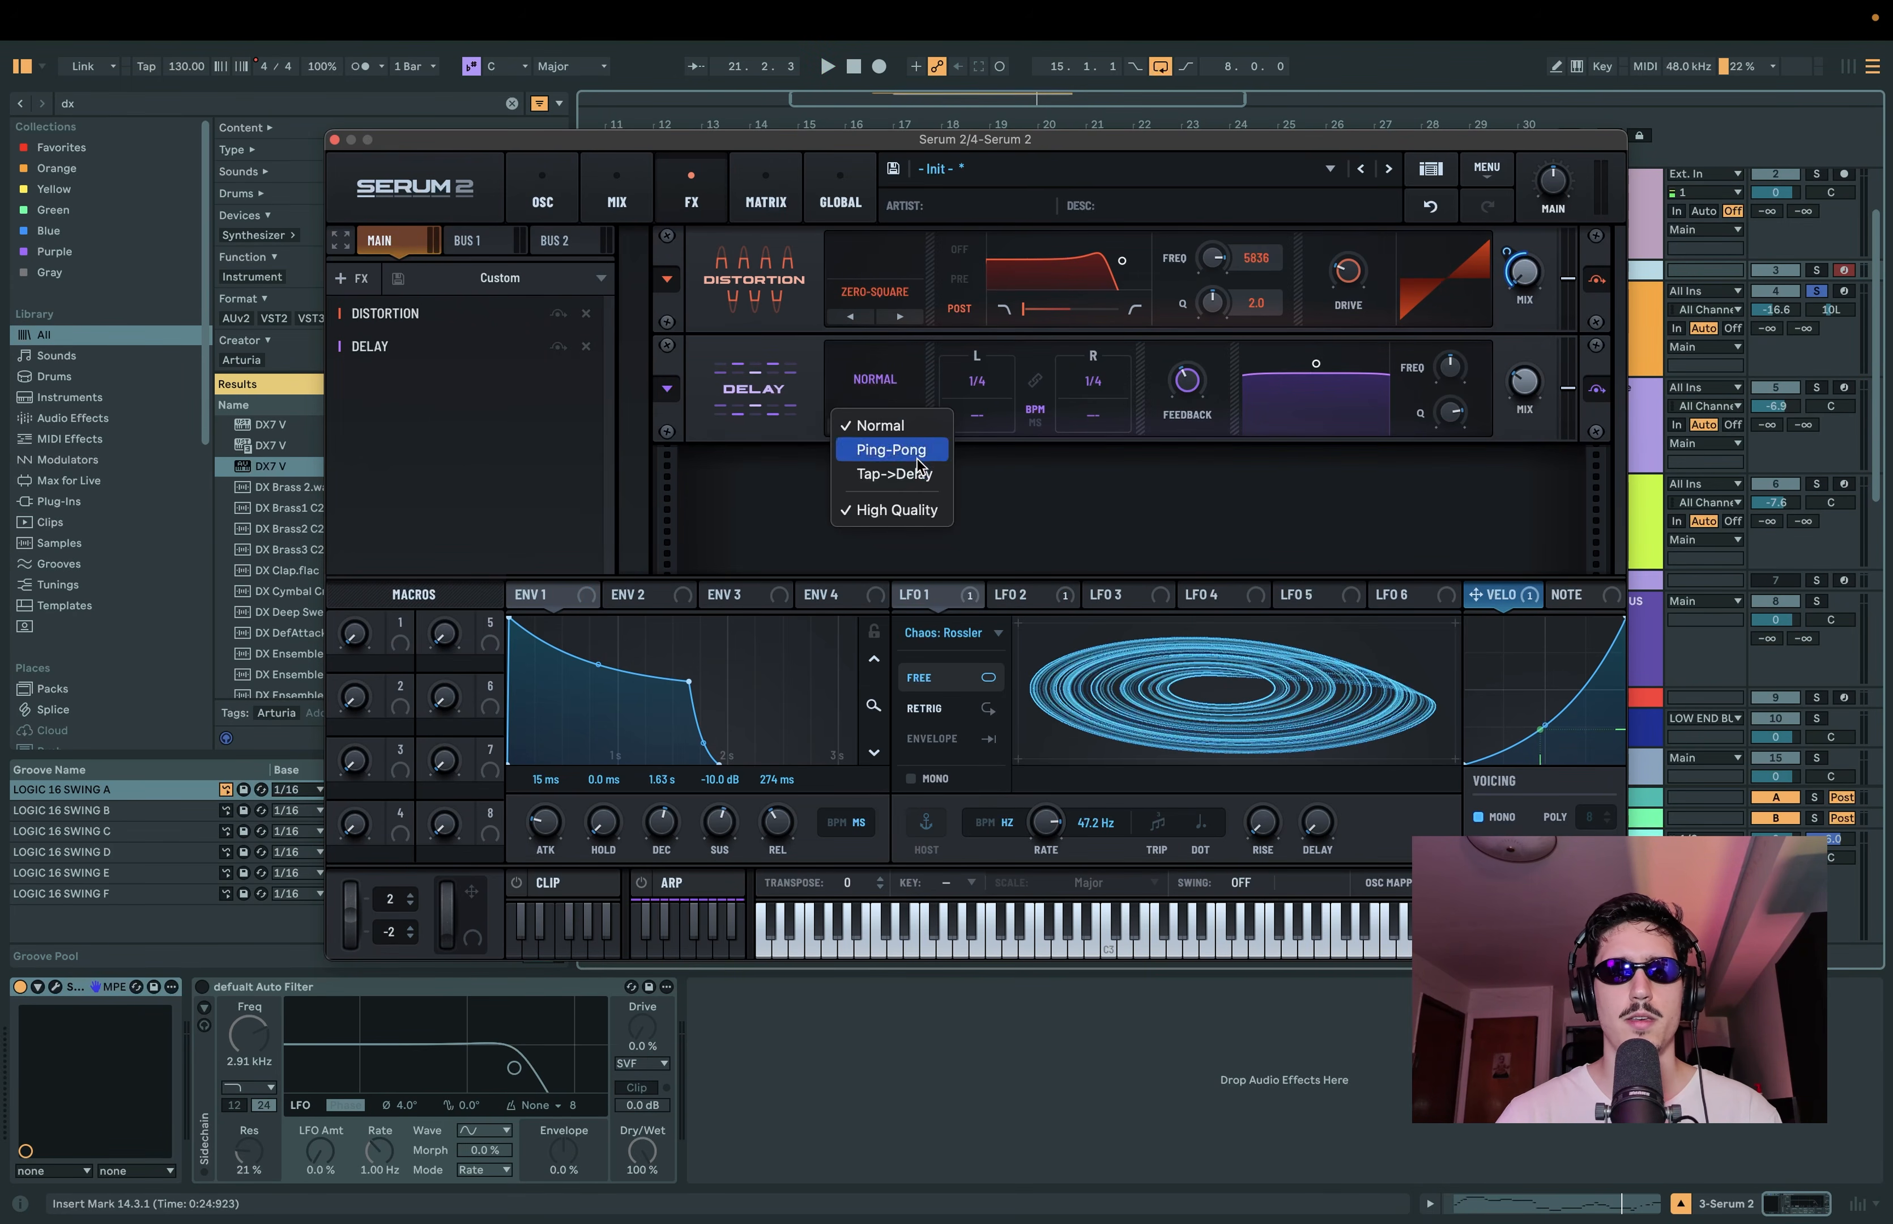
{"action": "left_click", "coordinate": [899, 449]}
{"action": "left_click_drag", "start_coordinate": [984, 380], "coordinate": [1092, 417]}
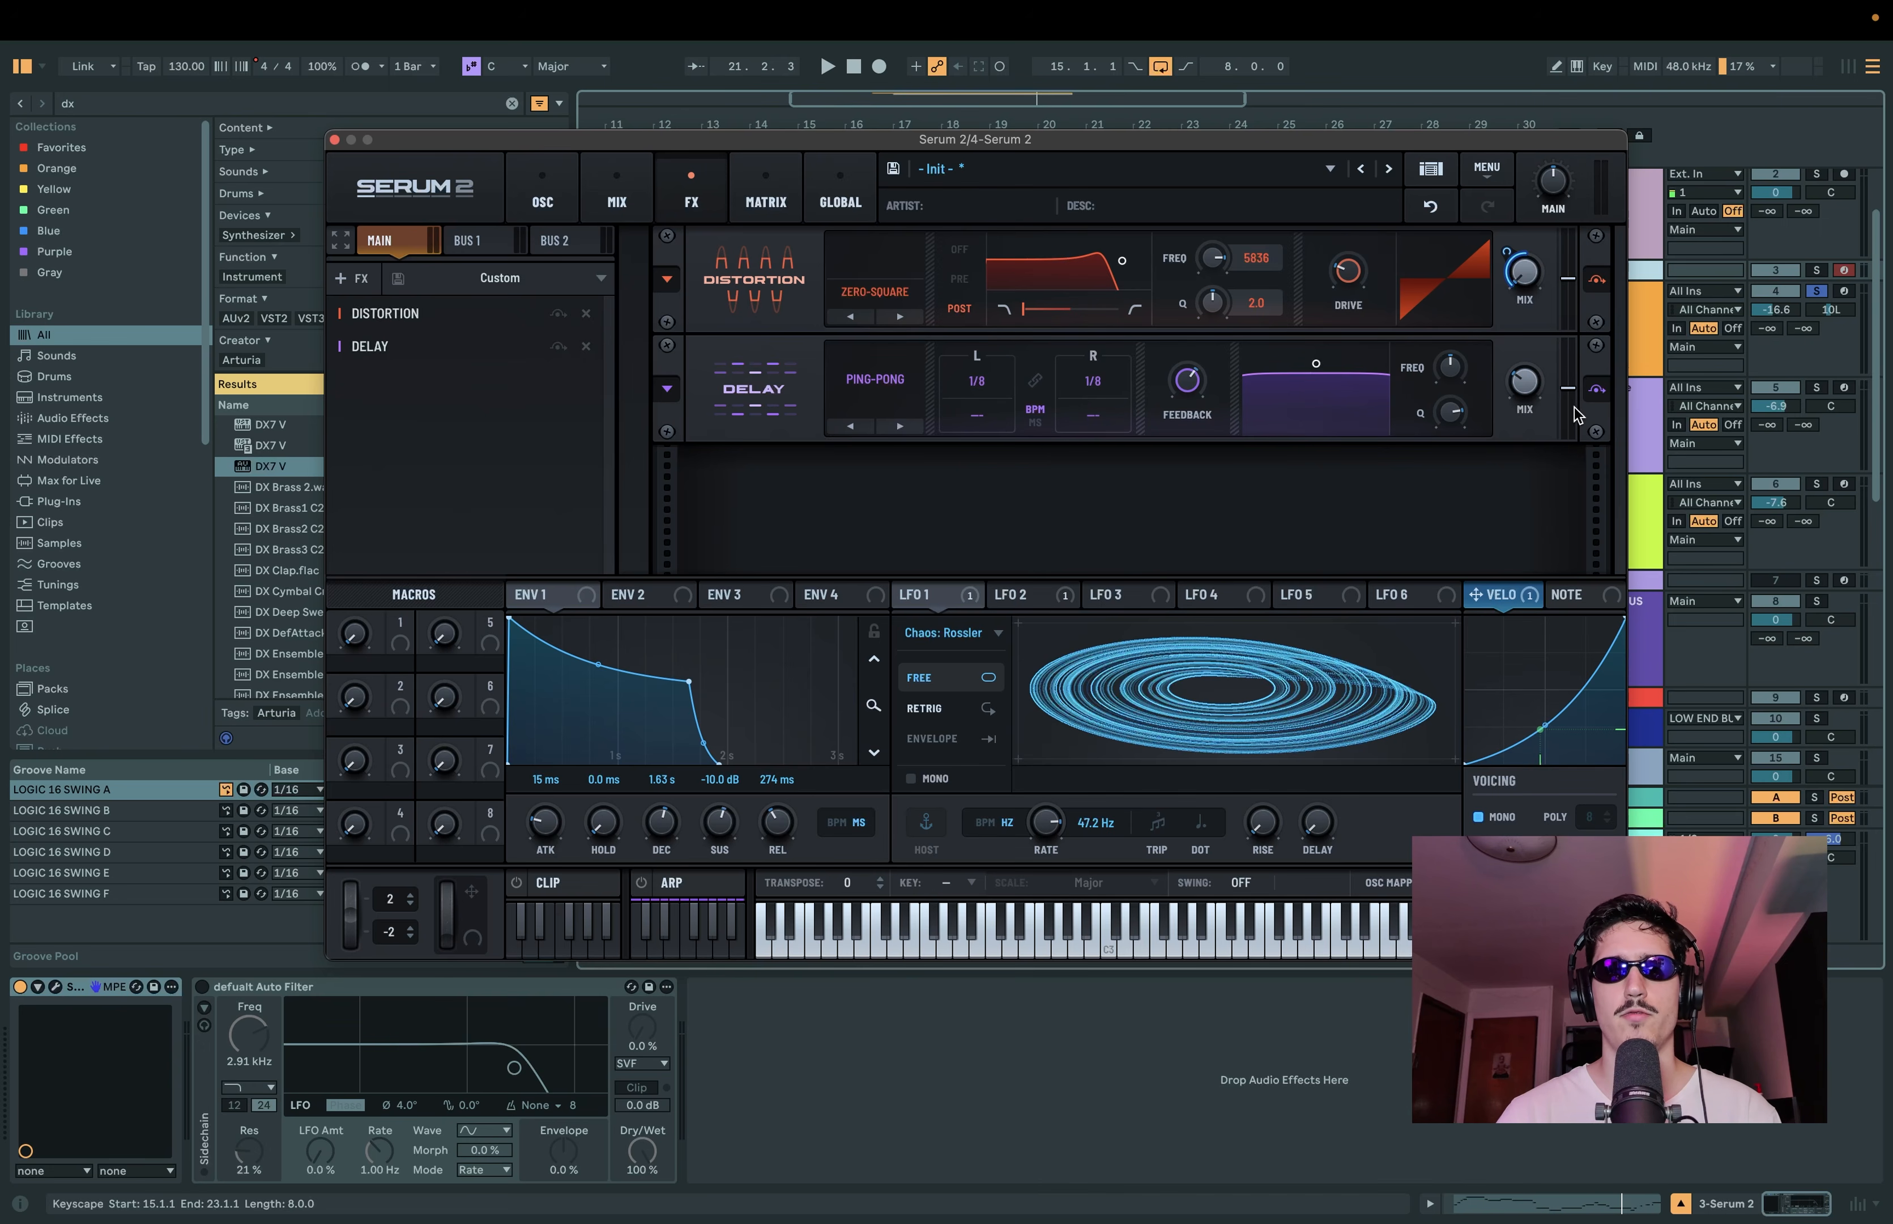
{"action": "left_click_drag", "start_coordinate": [1312, 403], "coordinate": [1317, 403]}
{"action": "key", "text": "space"}
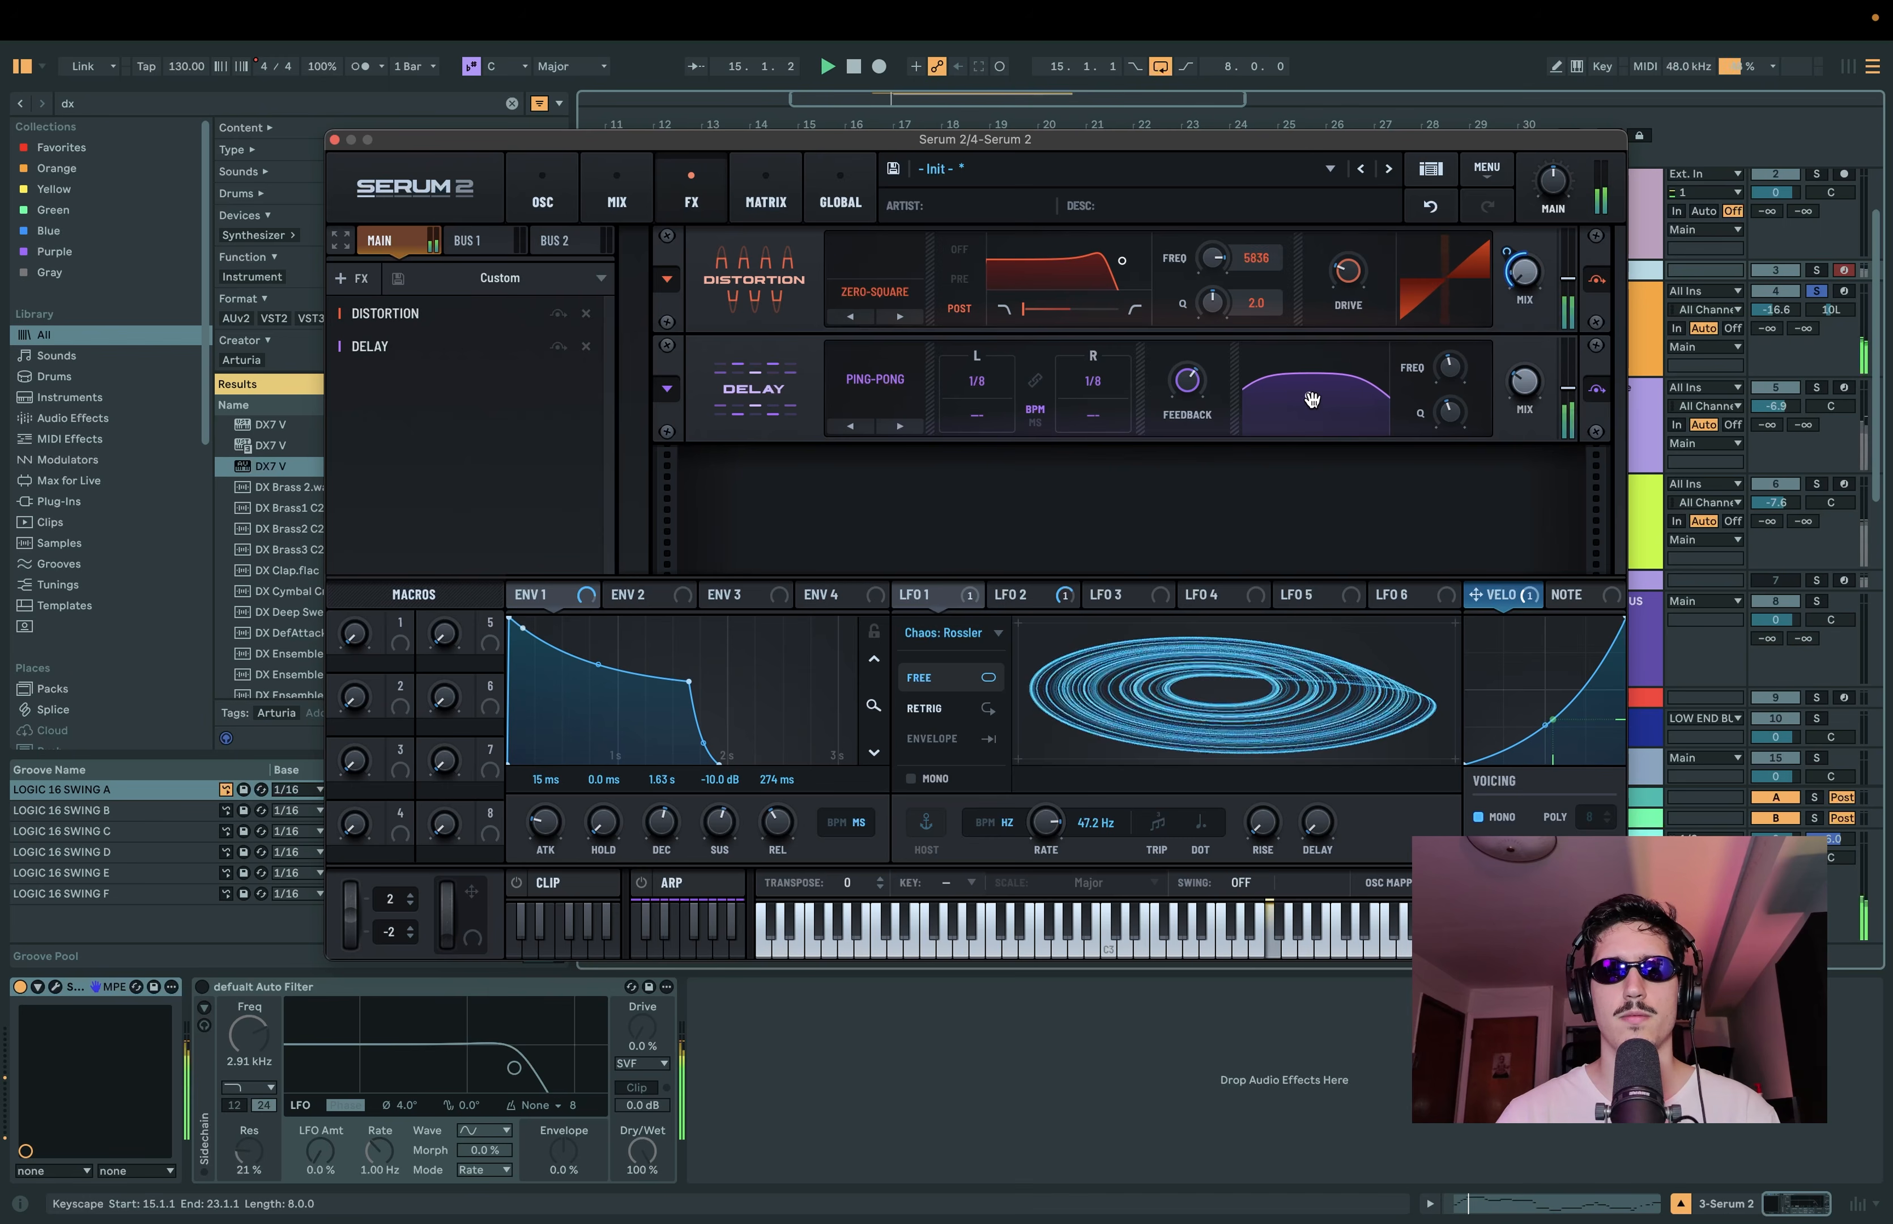
Step: Set LFO 3 to a smoothed S&H shape and assign it to the delay's filter frequency
{"action": "left_click", "coordinate": [1098, 598]}
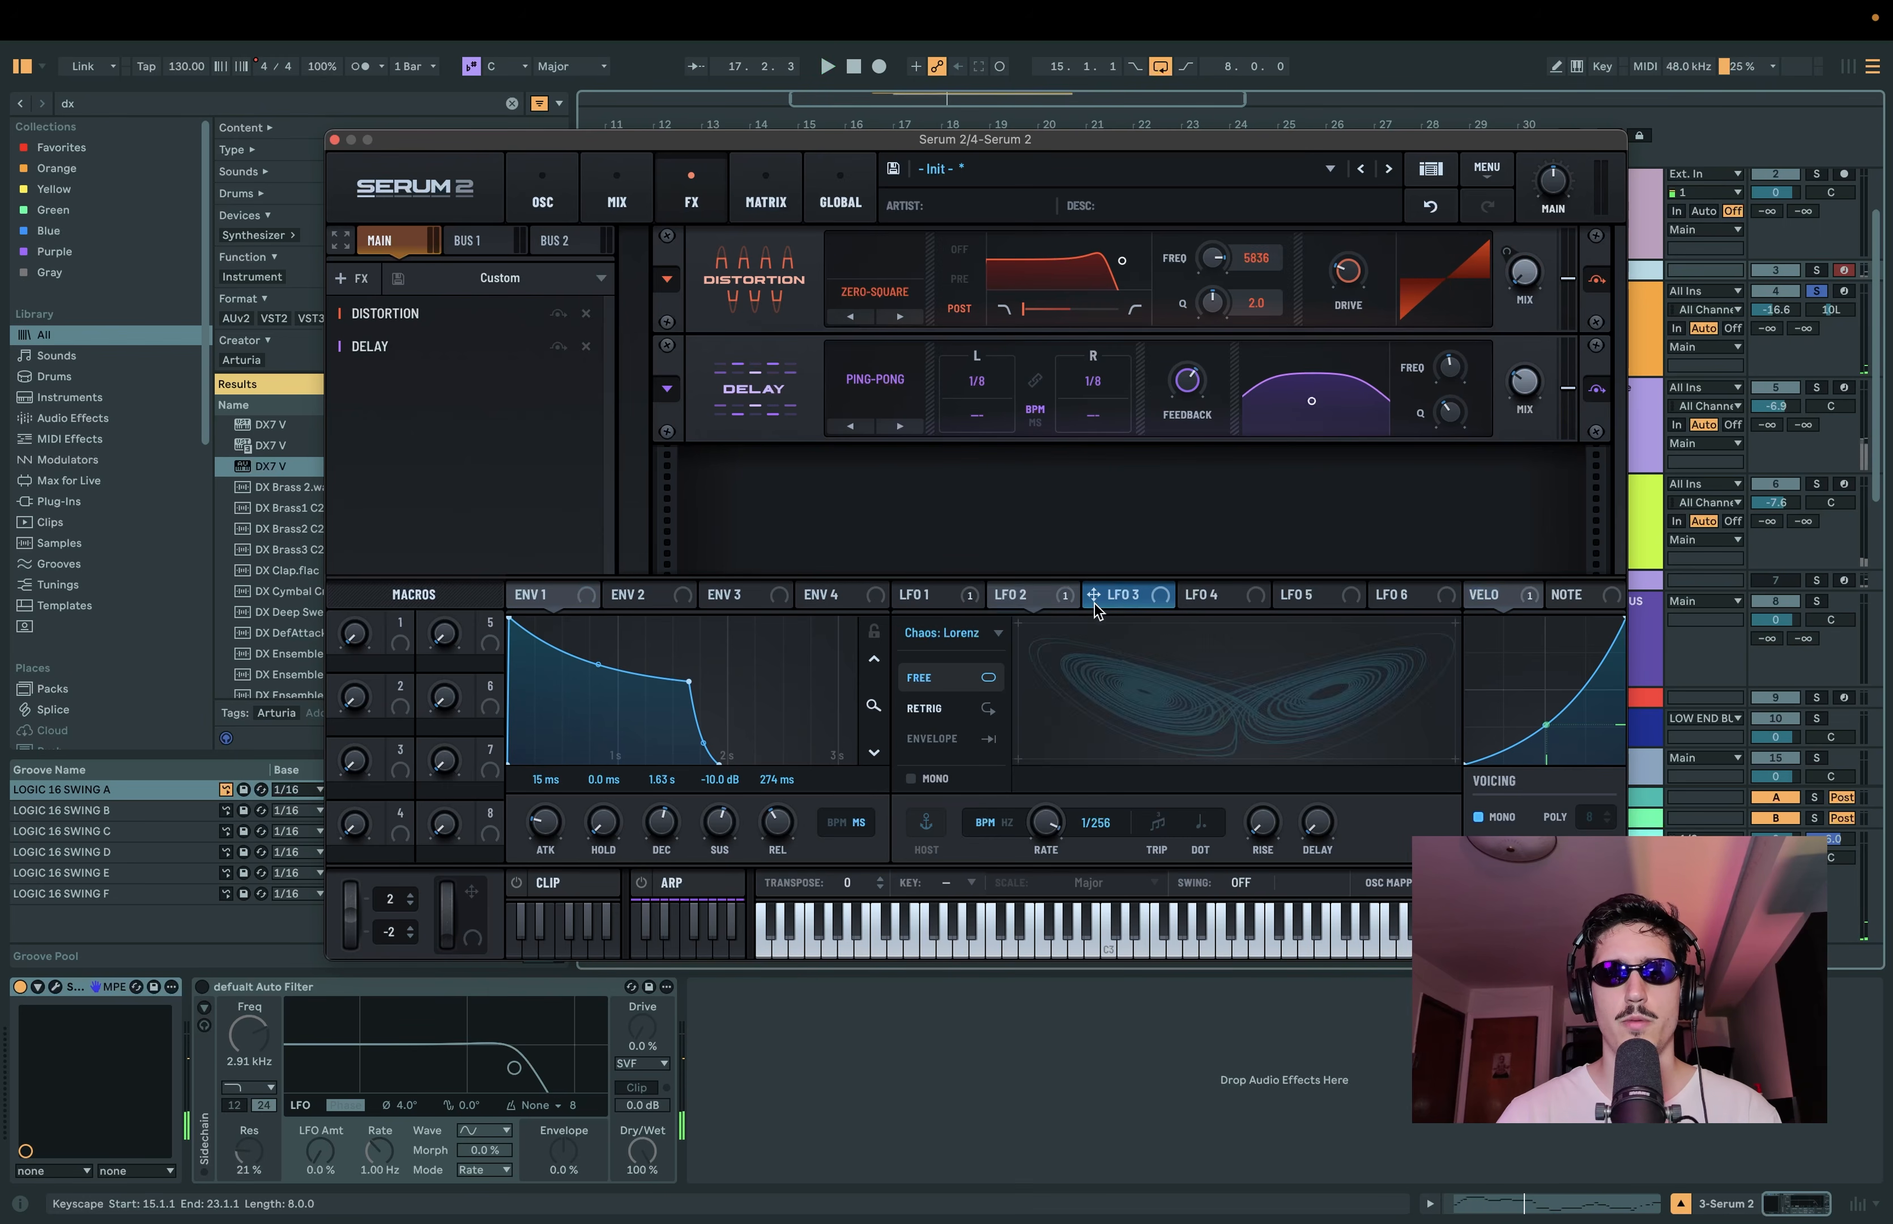
{"action": "left_click", "coordinate": [954, 633]}
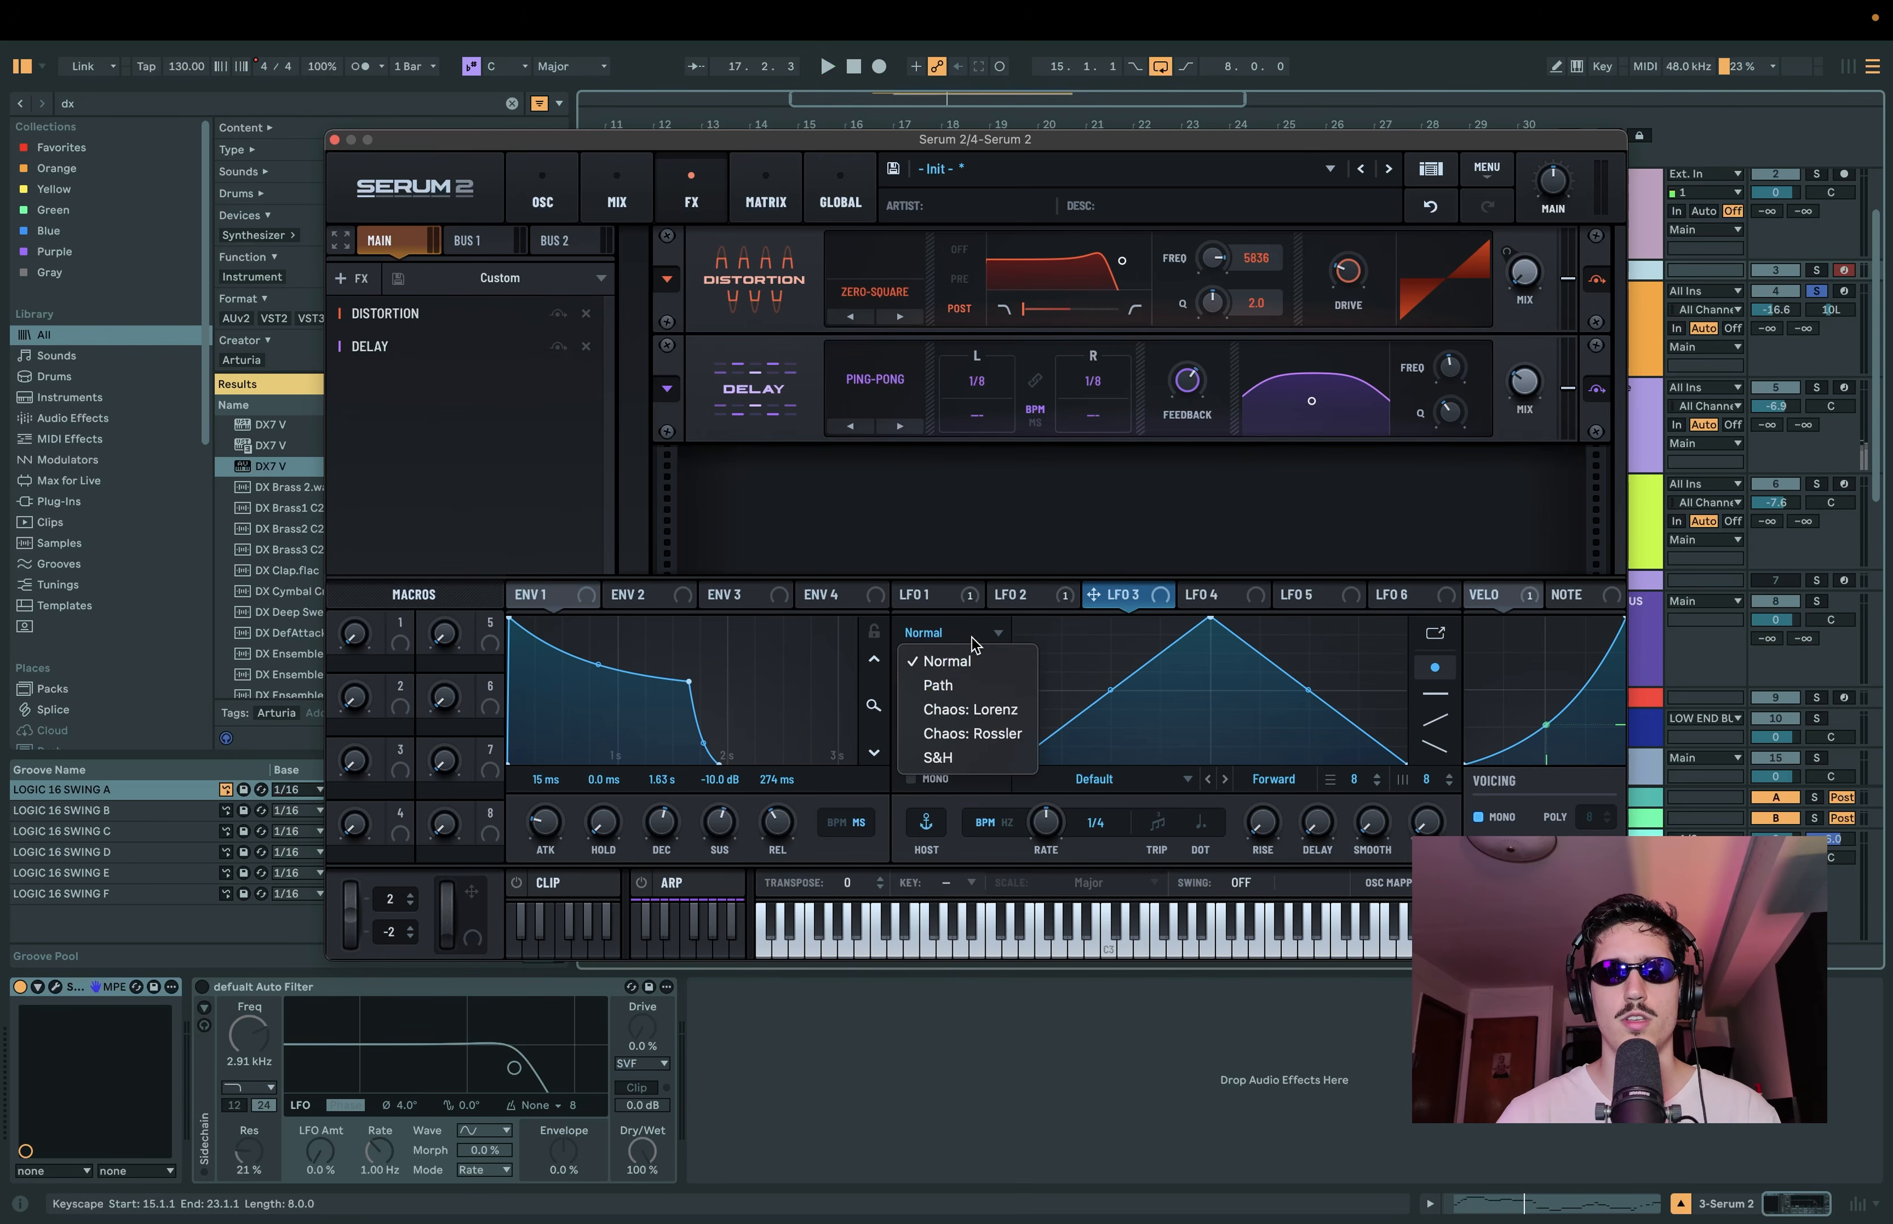
{"action": "left_click", "coordinate": [960, 761]}
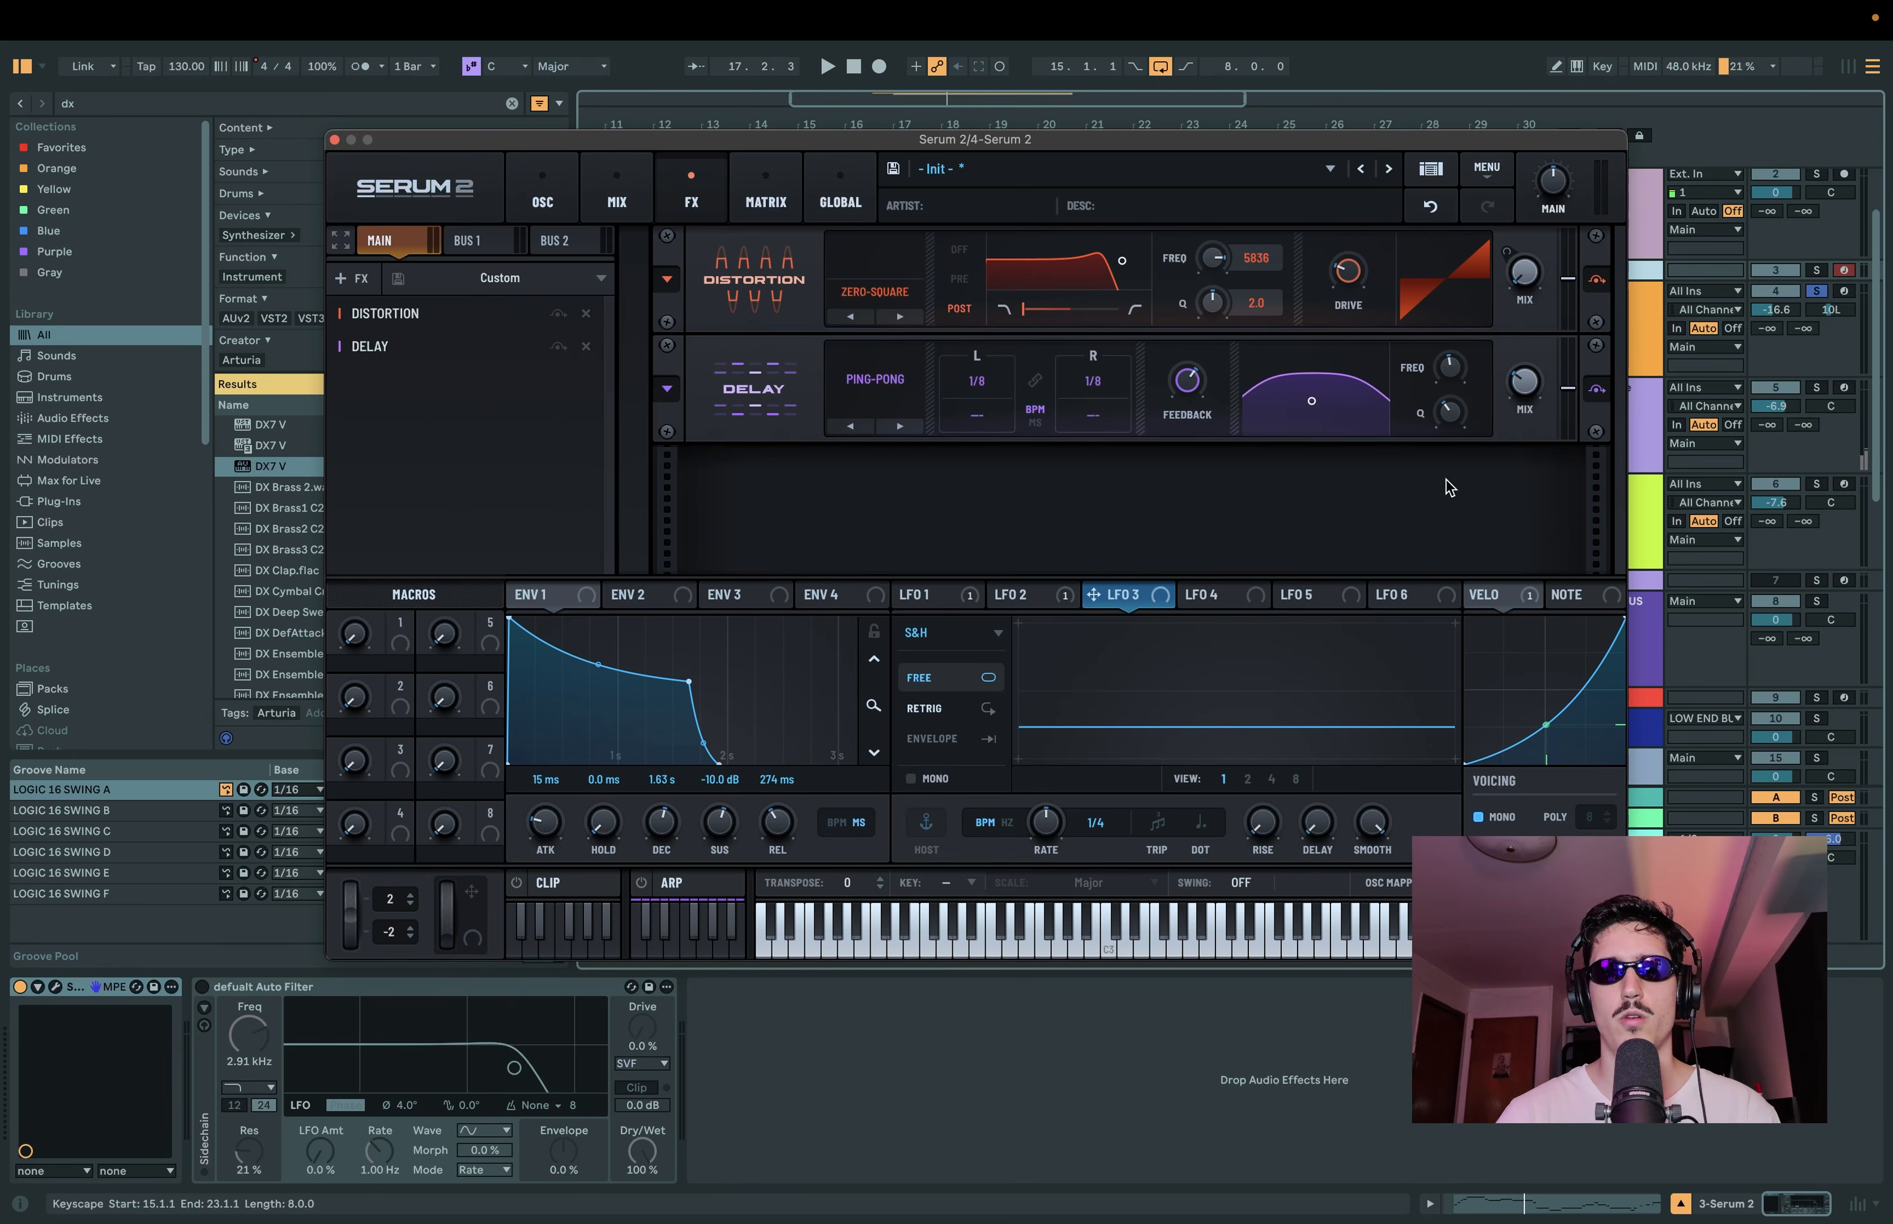
{"action": "left_click_drag", "start_coordinate": [1133, 600], "coordinate": [1453, 374]}
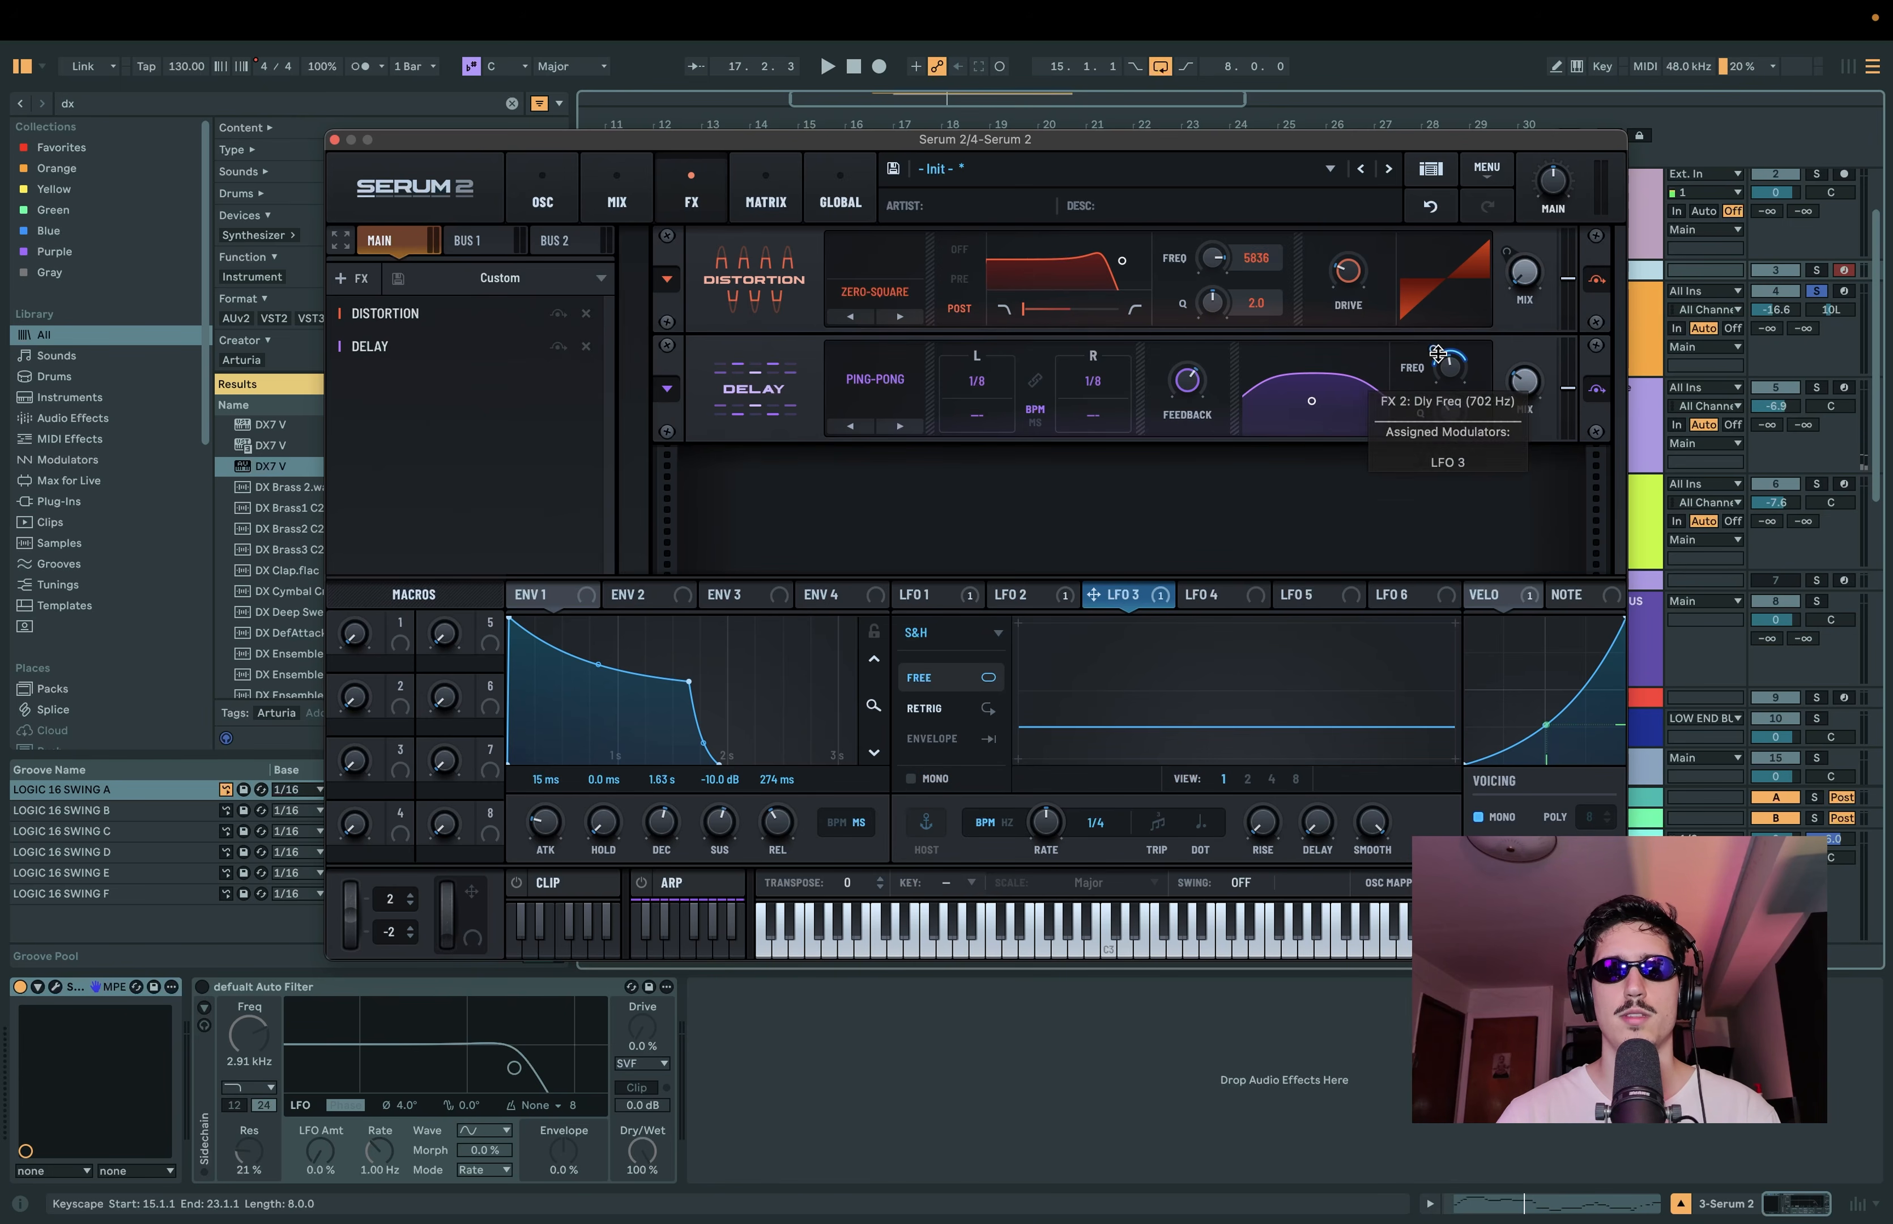
{"action": "left_click", "coordinate": [1438, 354], "text": "alt+shift"}
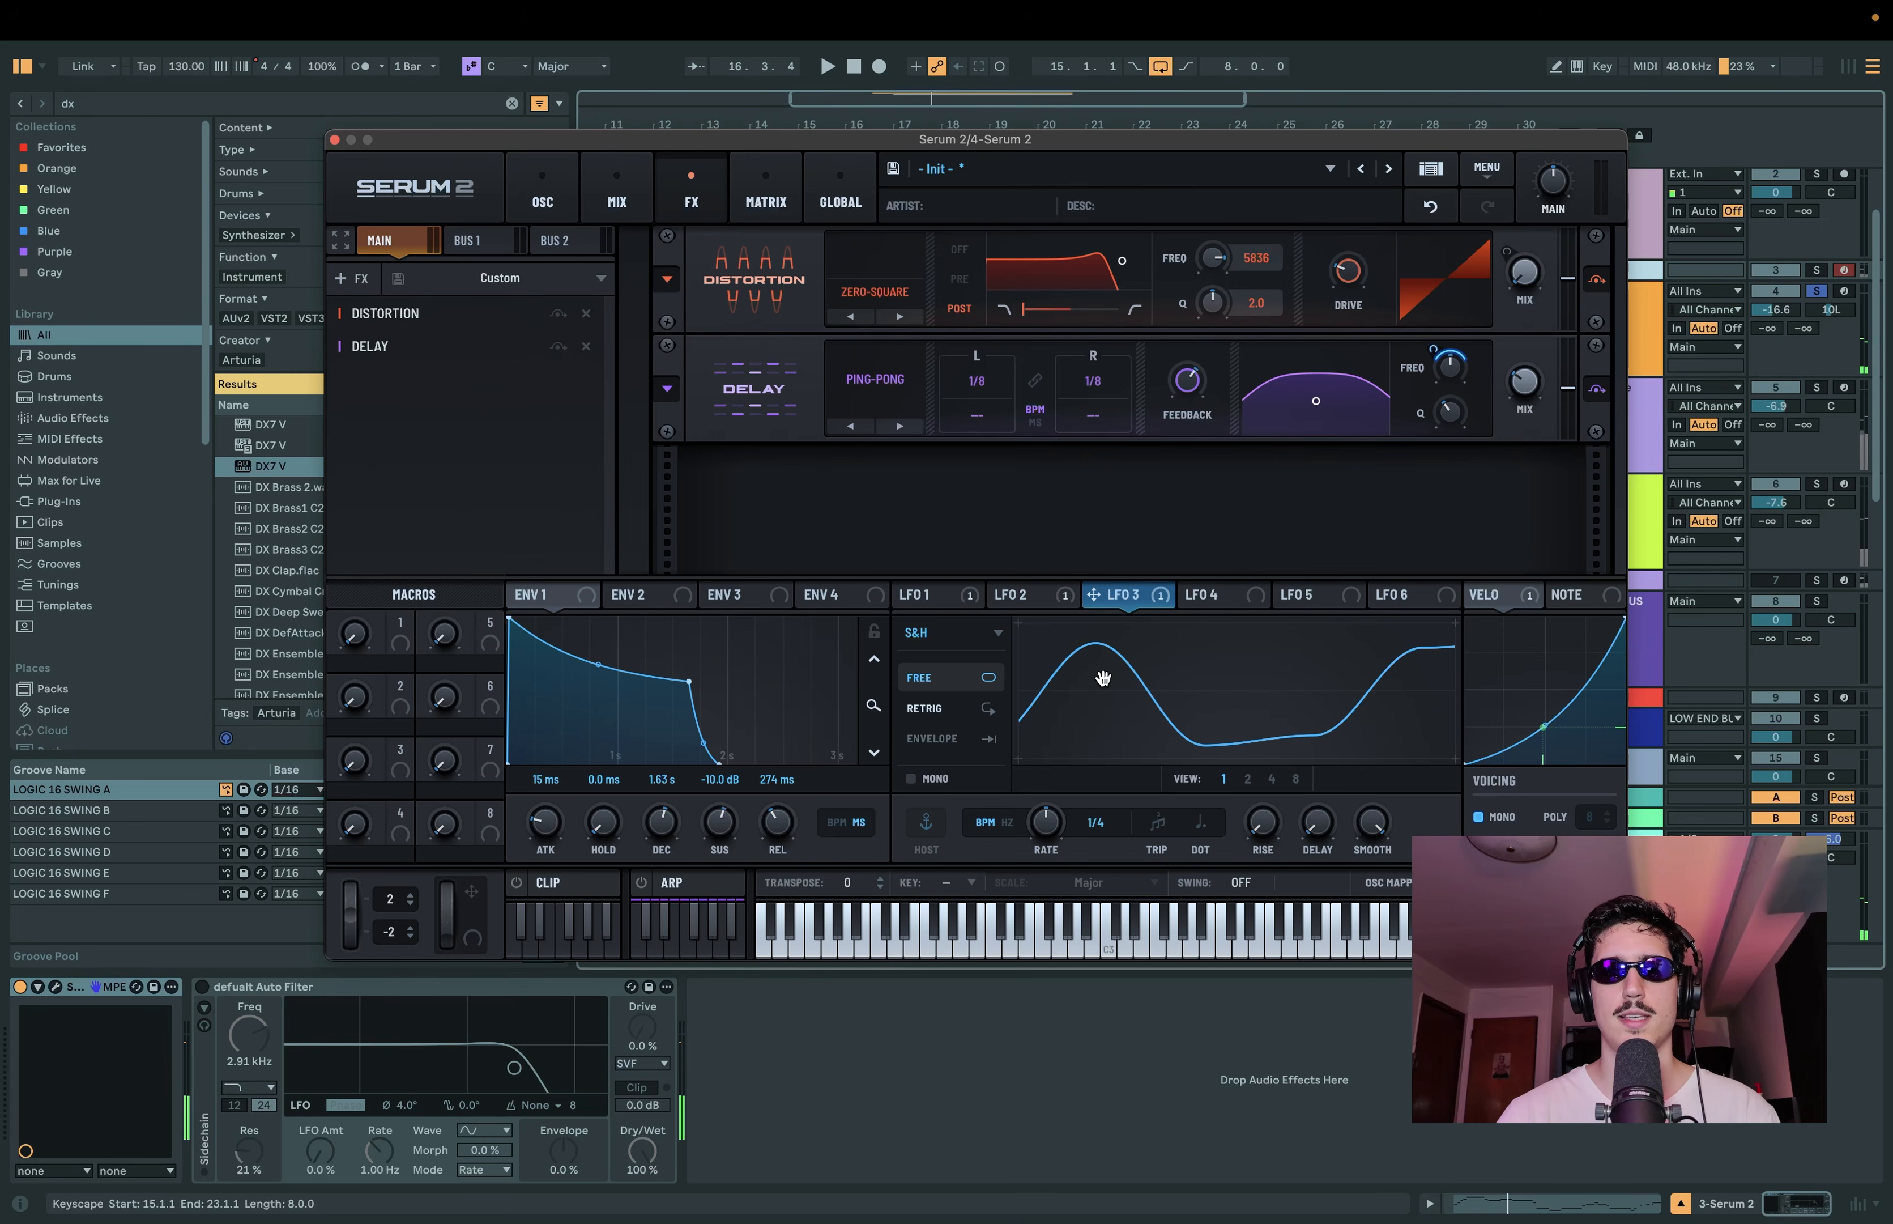
Step: Set LFO 4 to a smoothed S&H shape, and set LFO 3's rate to 0.7 Hz
{"action": "left_click", "coordinate": [1222, 602]}
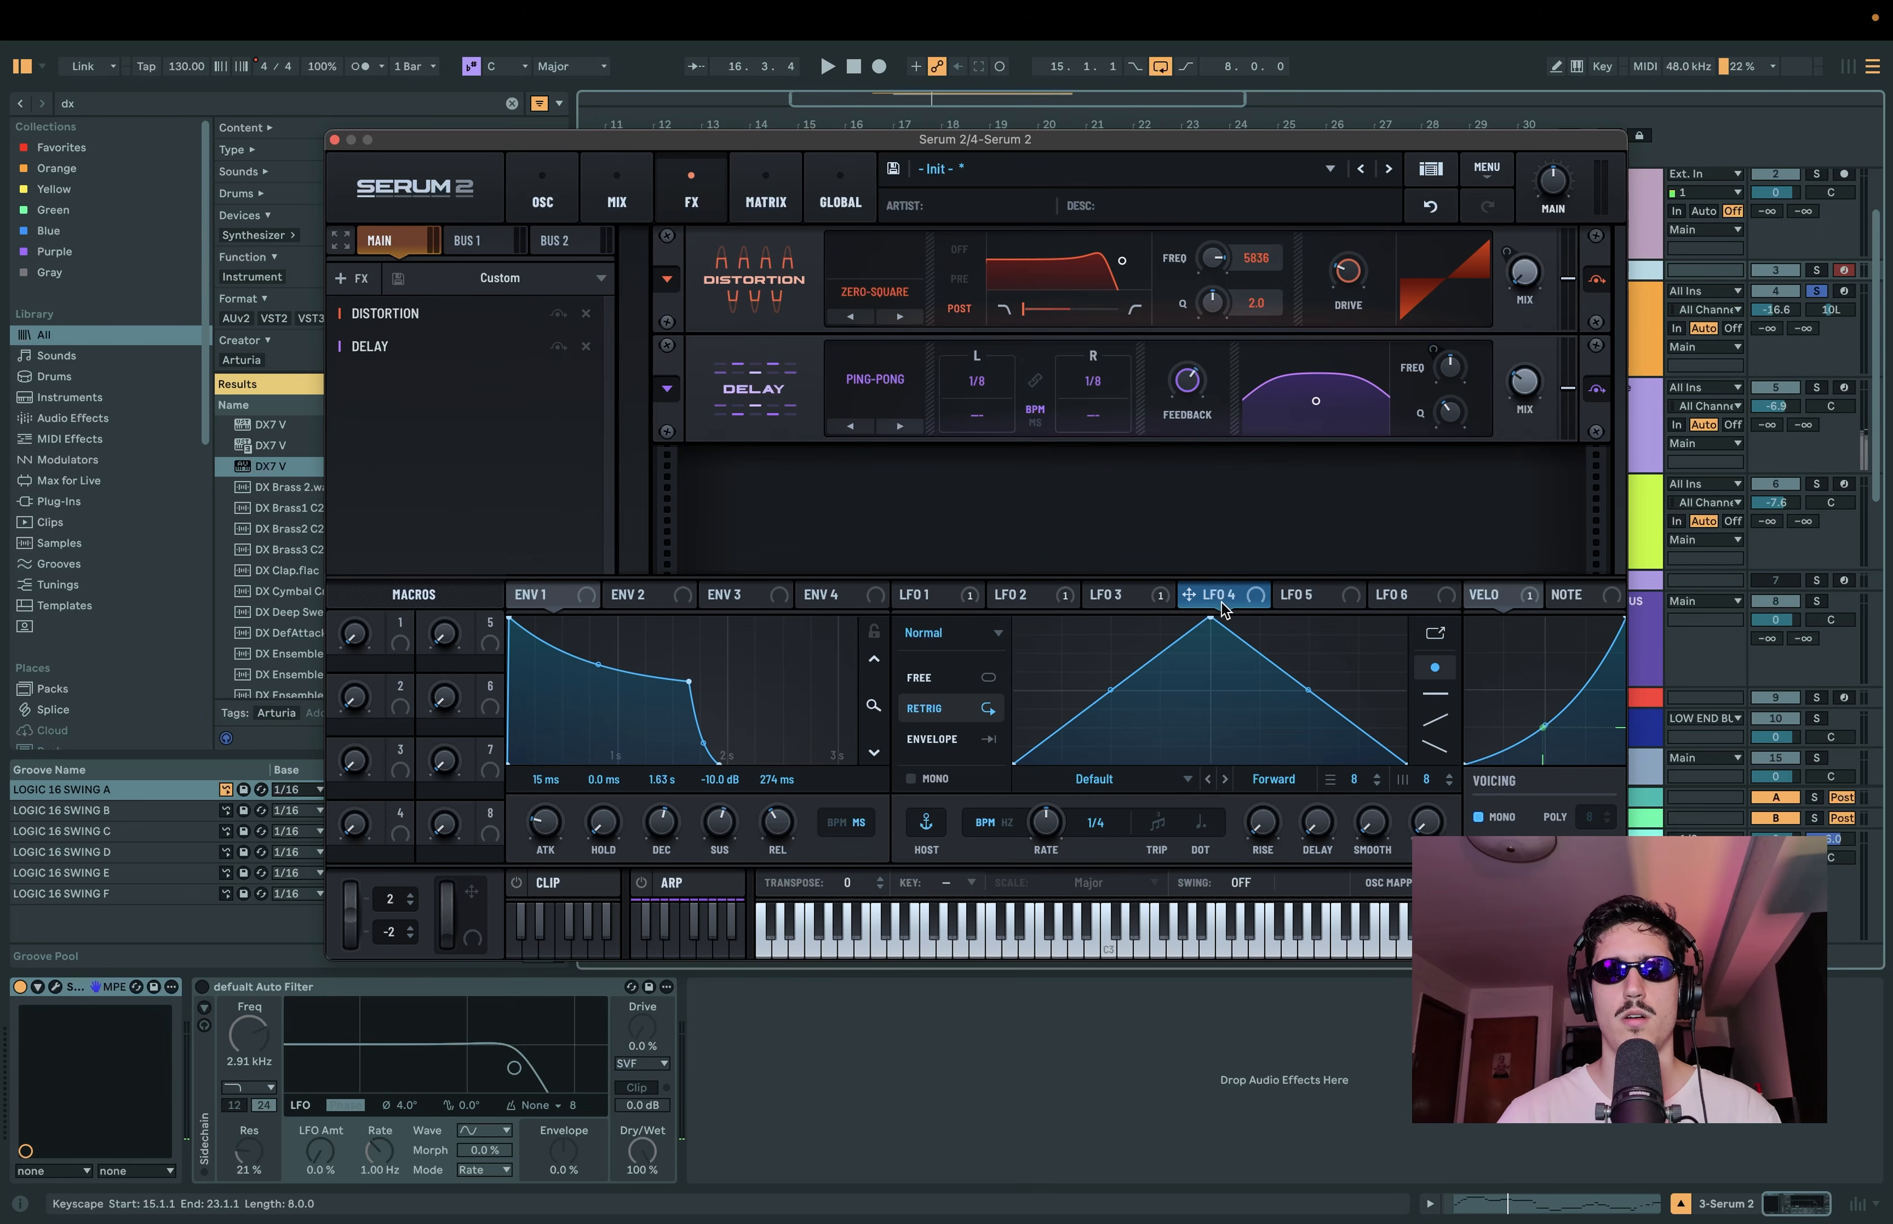
{"action": "left_click", "coordinate": [977, 647]}
{"action": "left_click", "coordinate": [937, 760]}
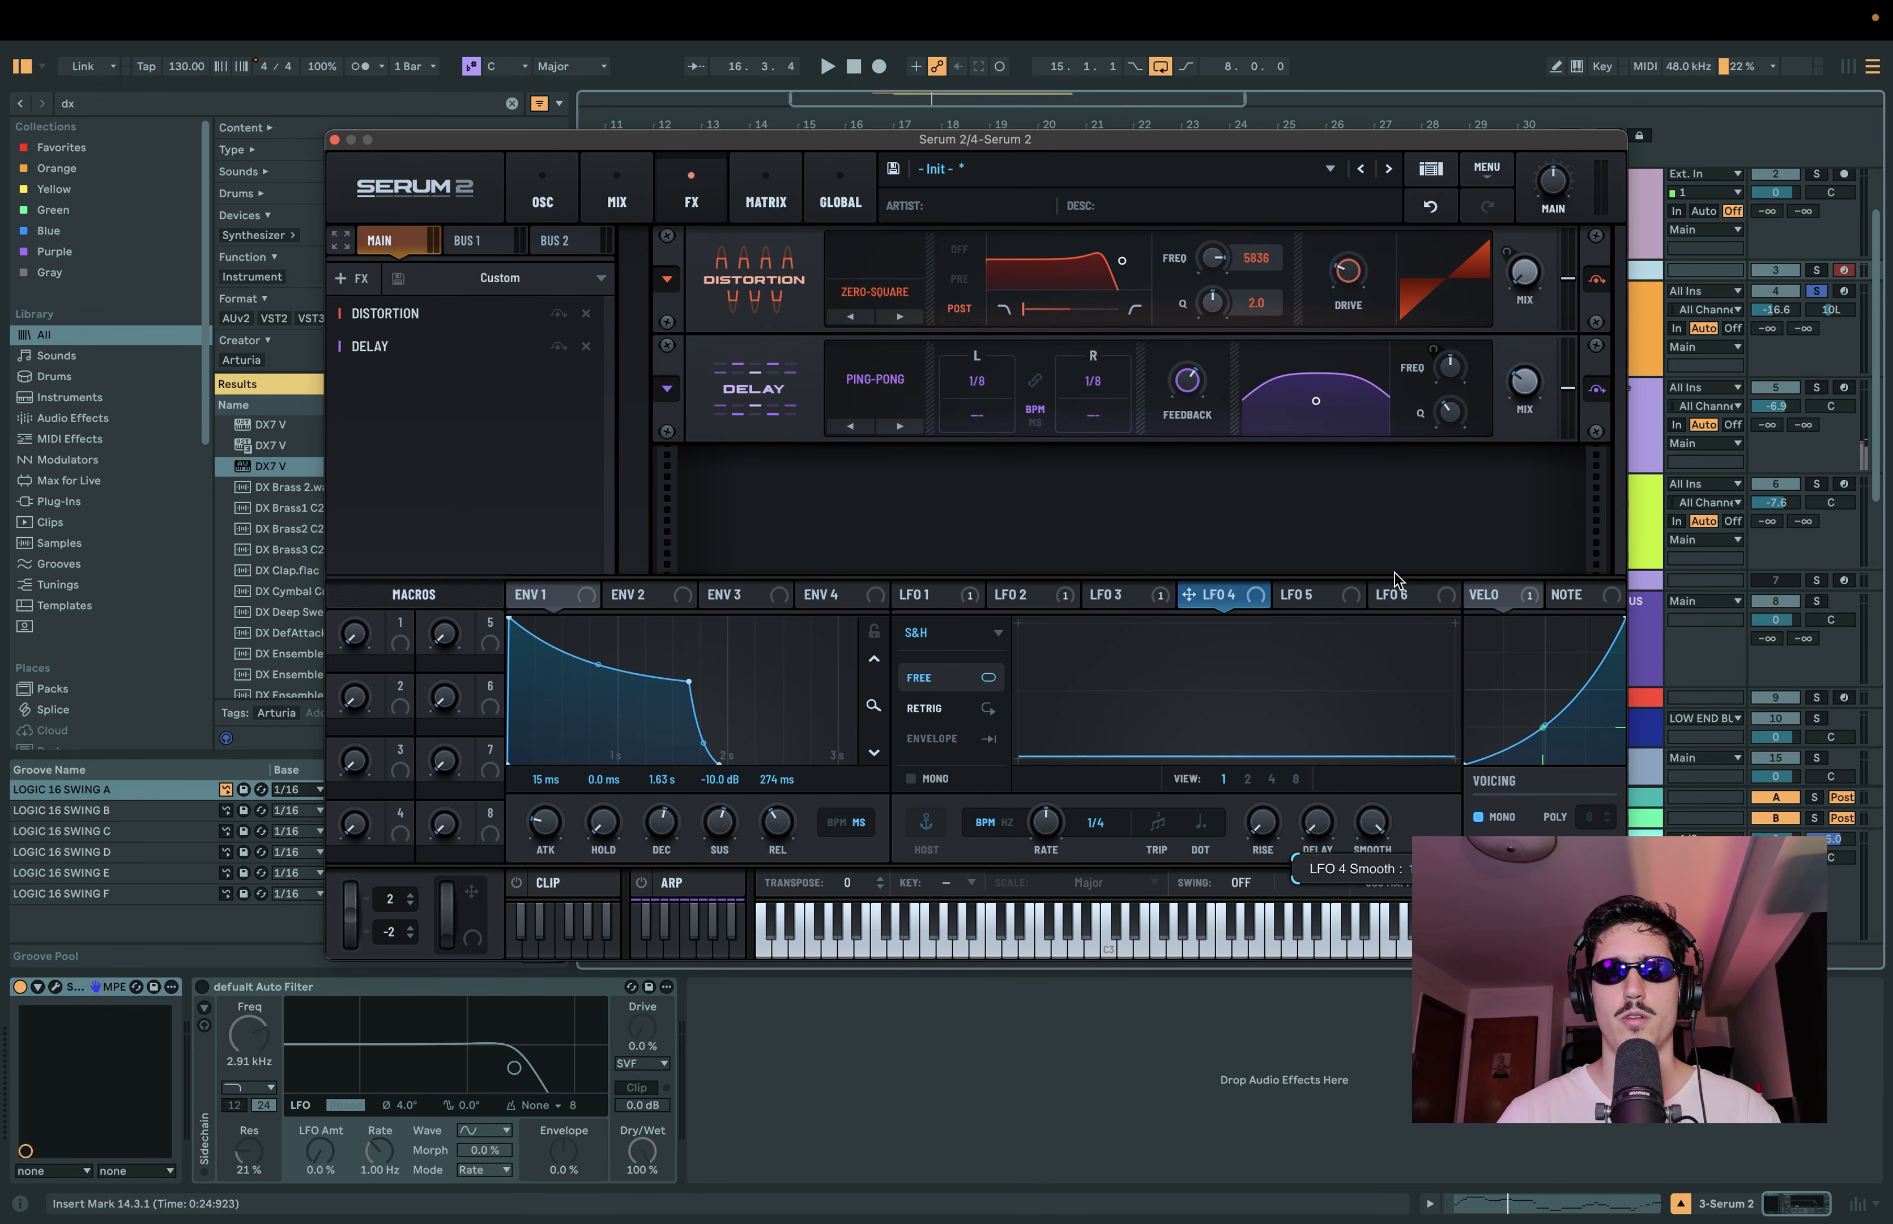
{"action": "left_click", "coordinate": [1157, 598]}
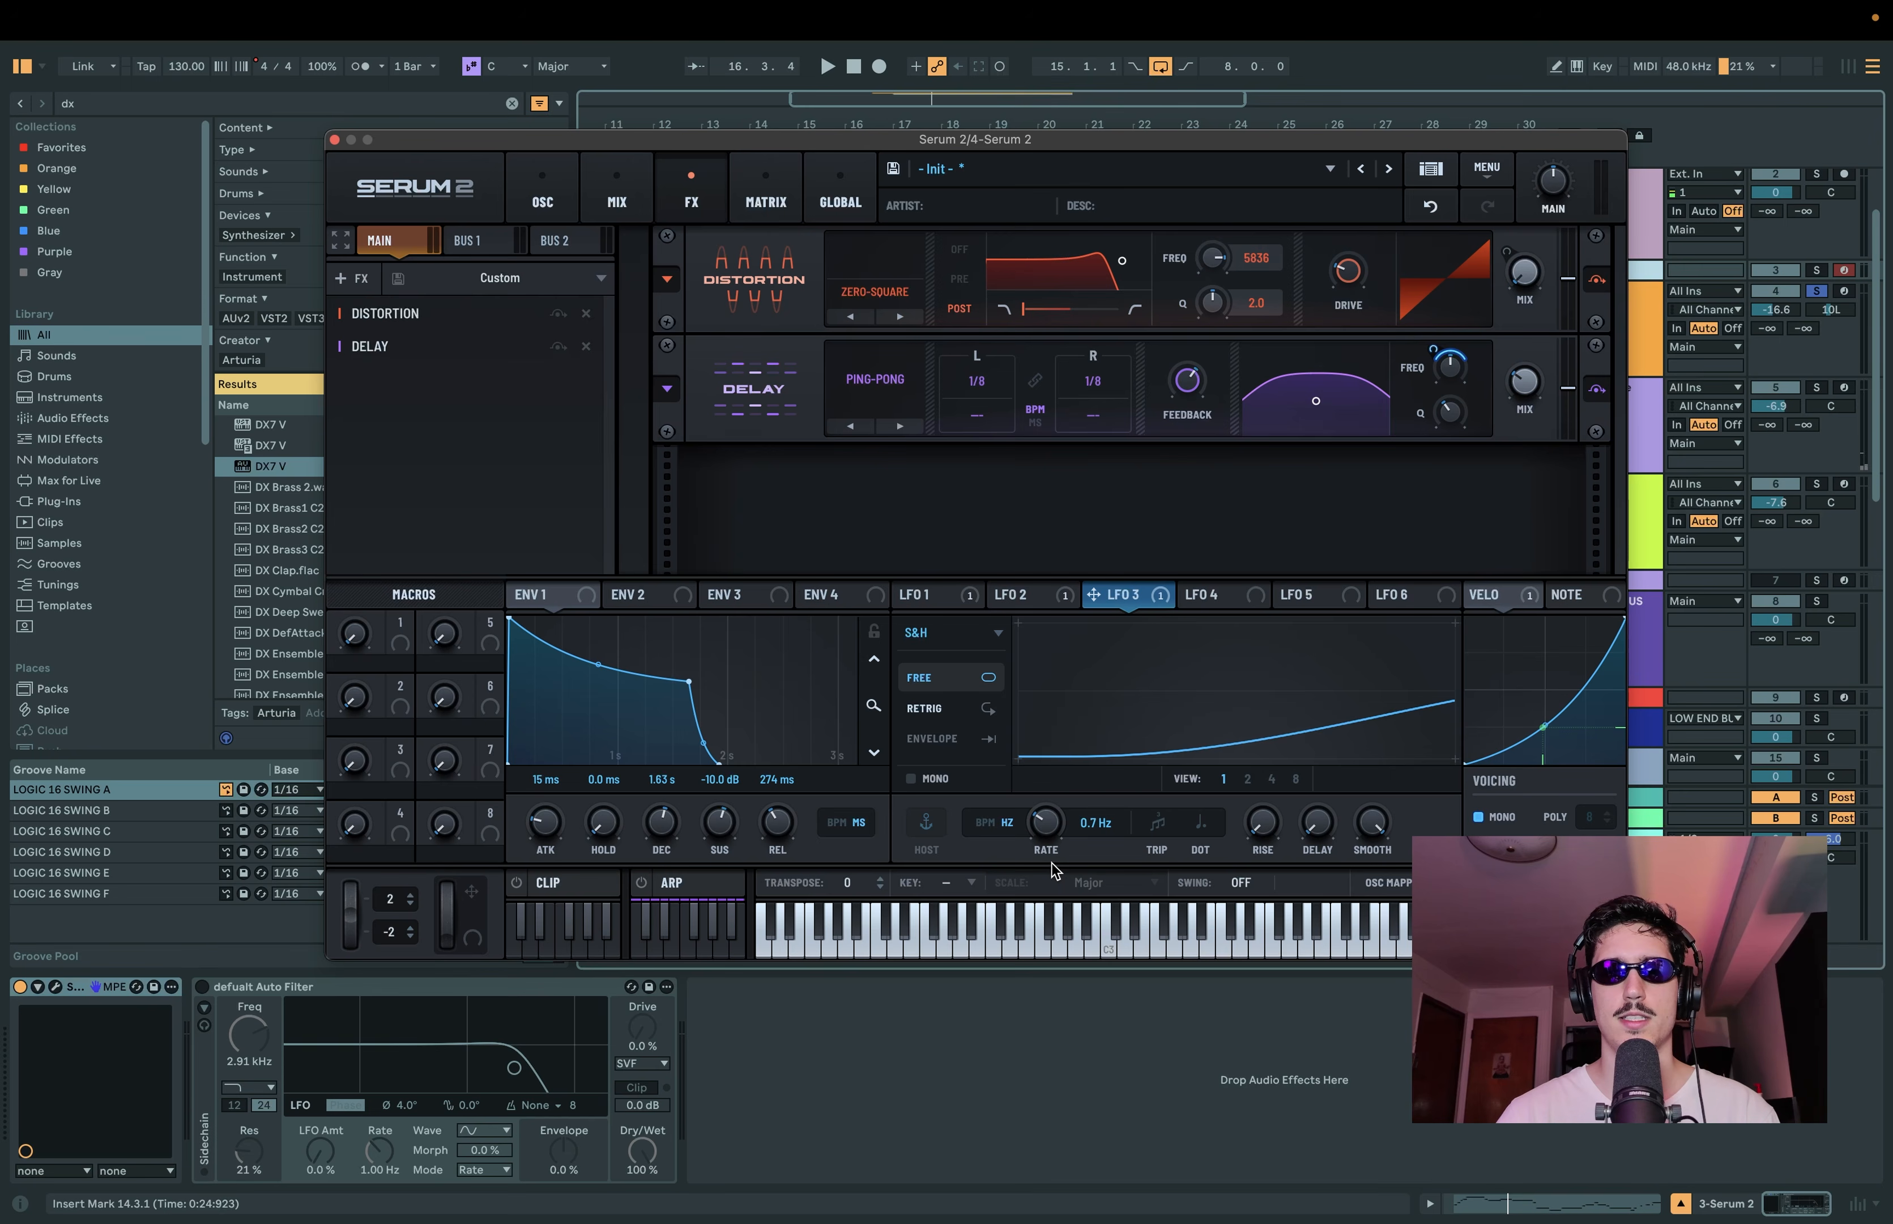
Step: Assign LFO 4 to the delay filter's Q at a rate of 1.7 Hz, and audition the modulated delay
{"action": "left_click", "coordinate": [1207, 601]}
{"action": "left_click_drag", "start_coordinate": [1207, 601], "coordinate": [1442, 398]}
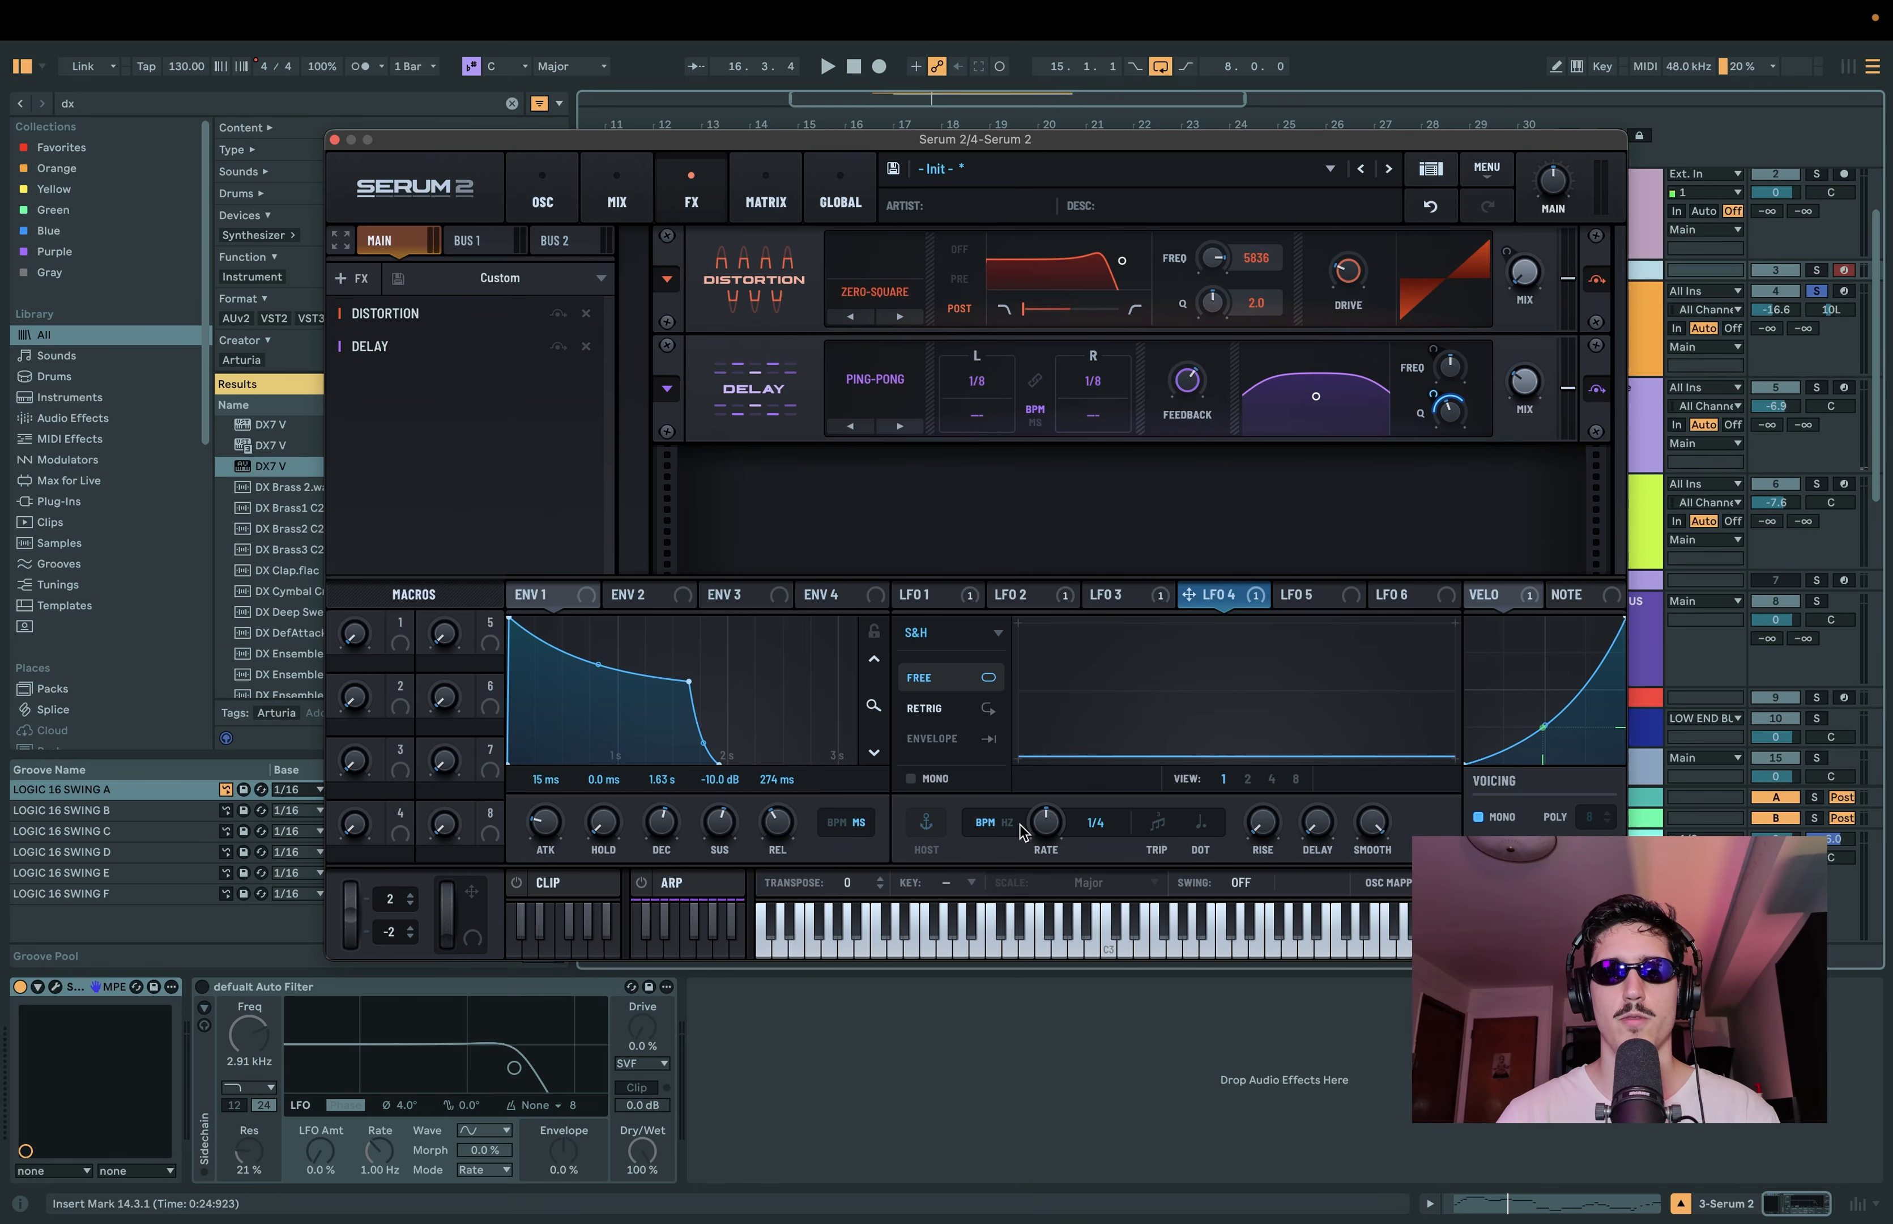
{"action": "left_click", "coordinate": [1012, 822]}
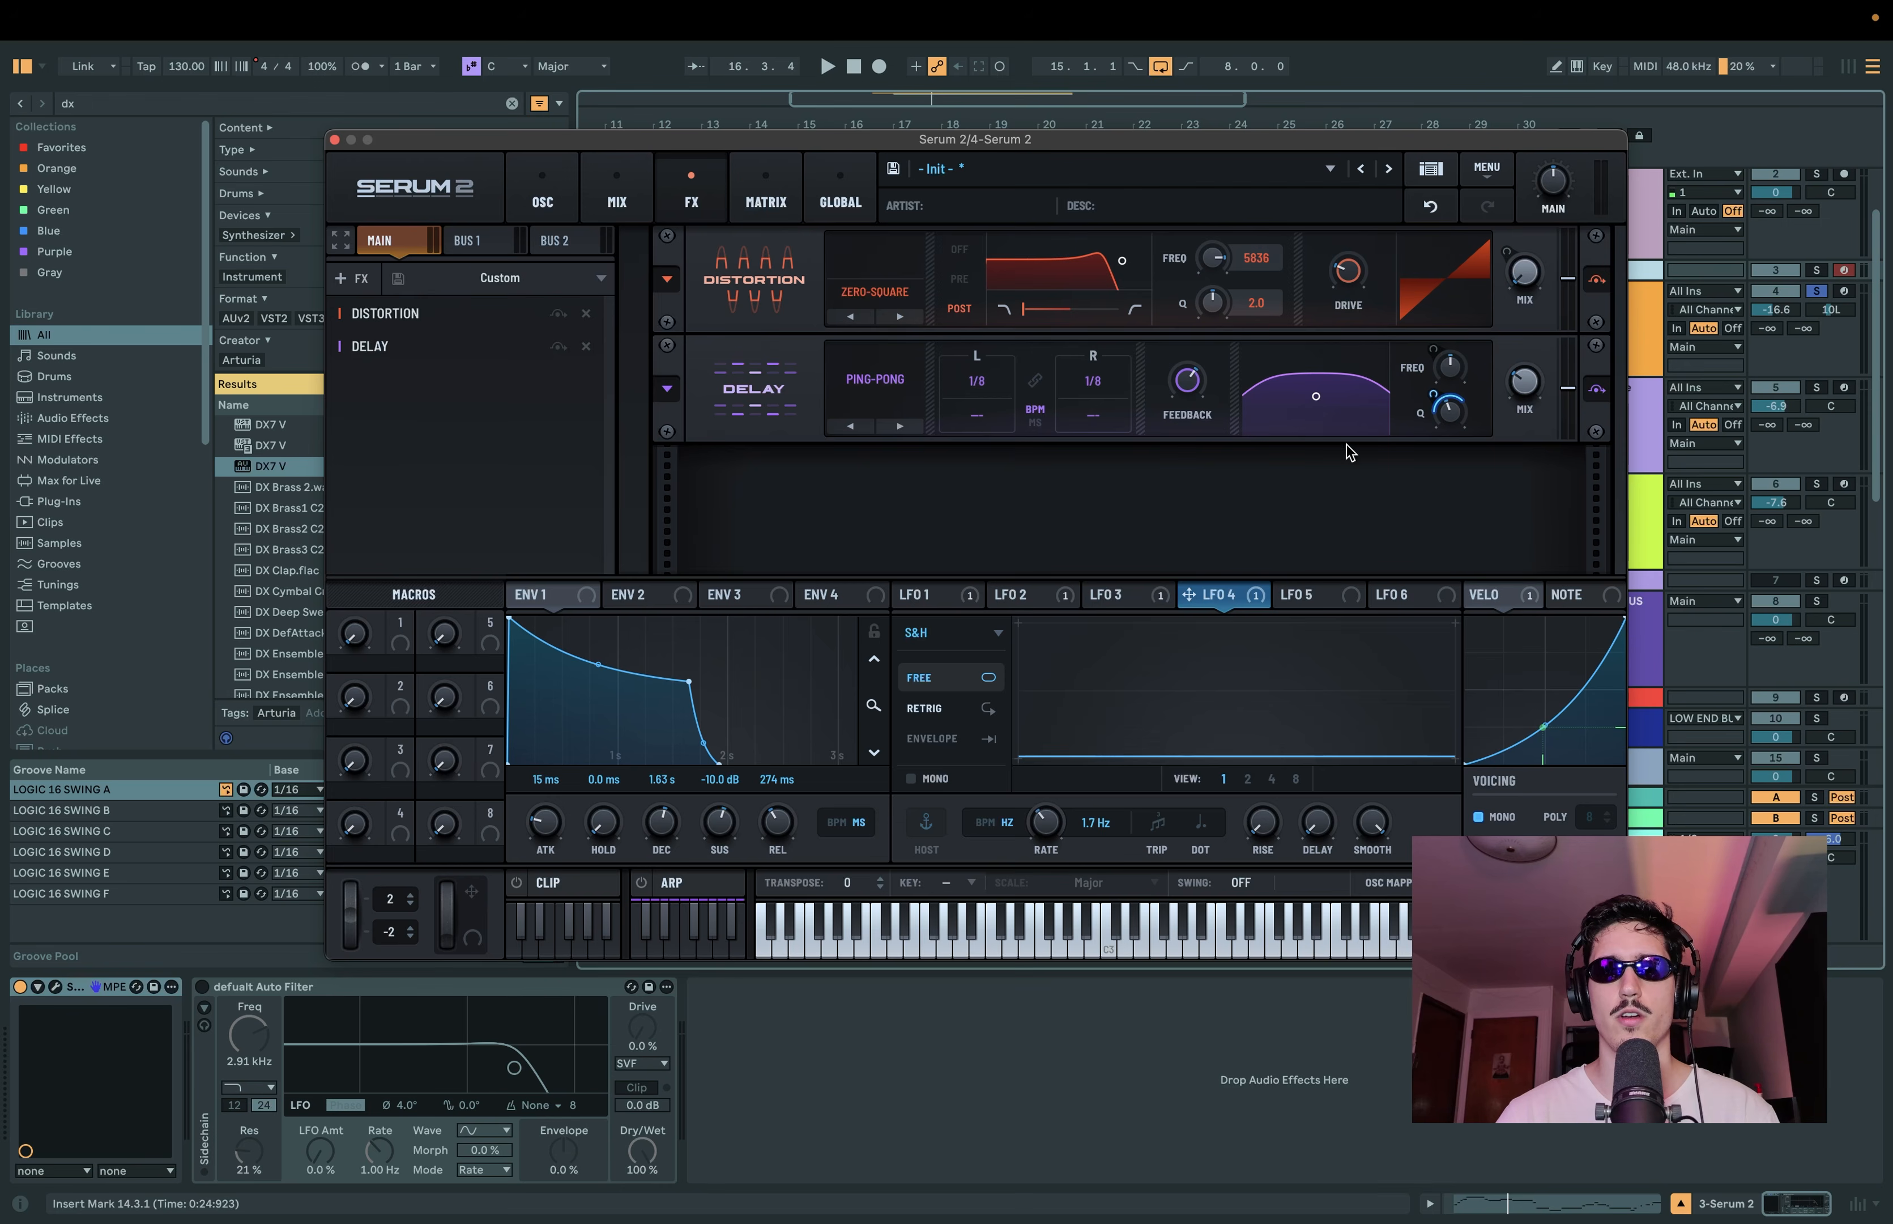
{"action": "left_click", "coordinate": [1134, 596]}
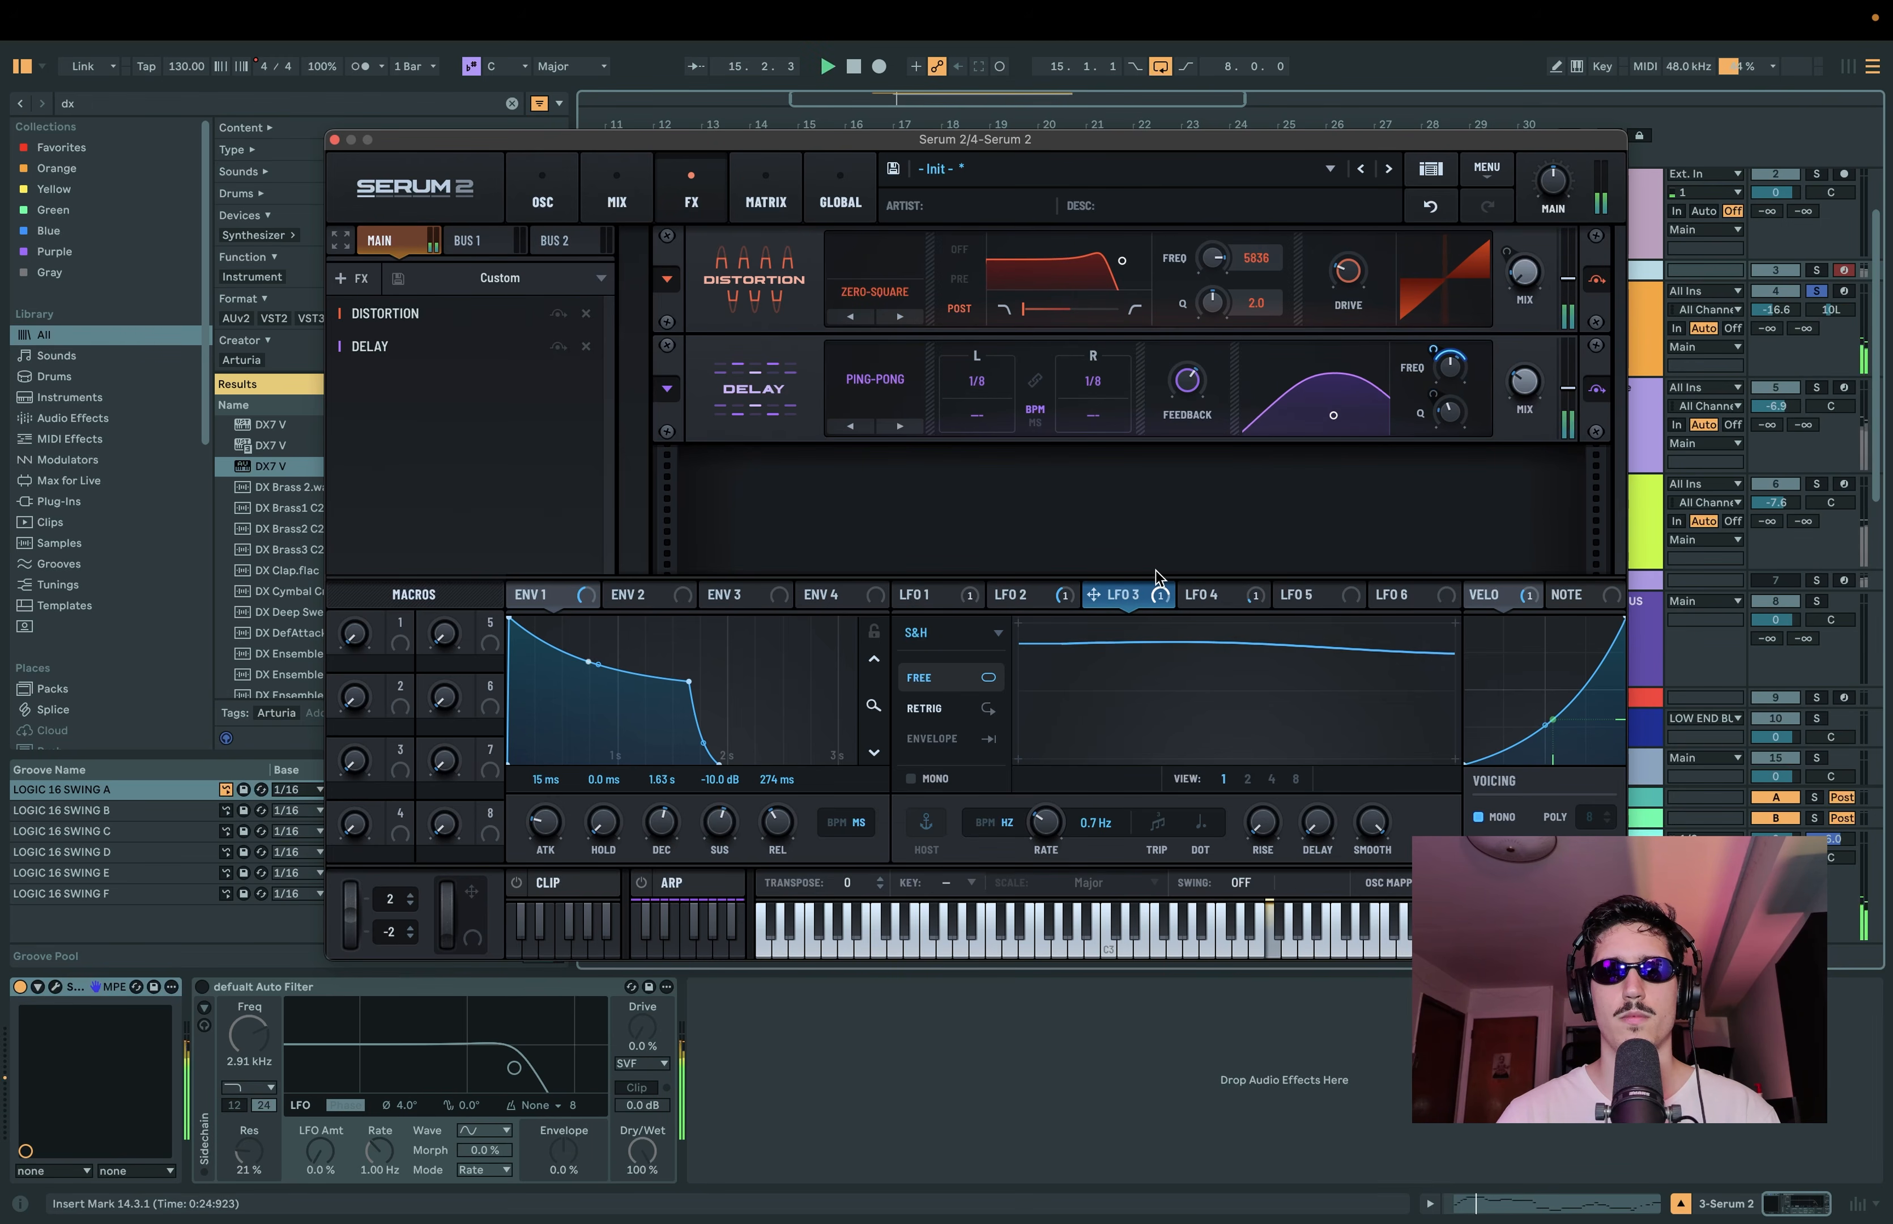
{"action": "key", "text": "space"}
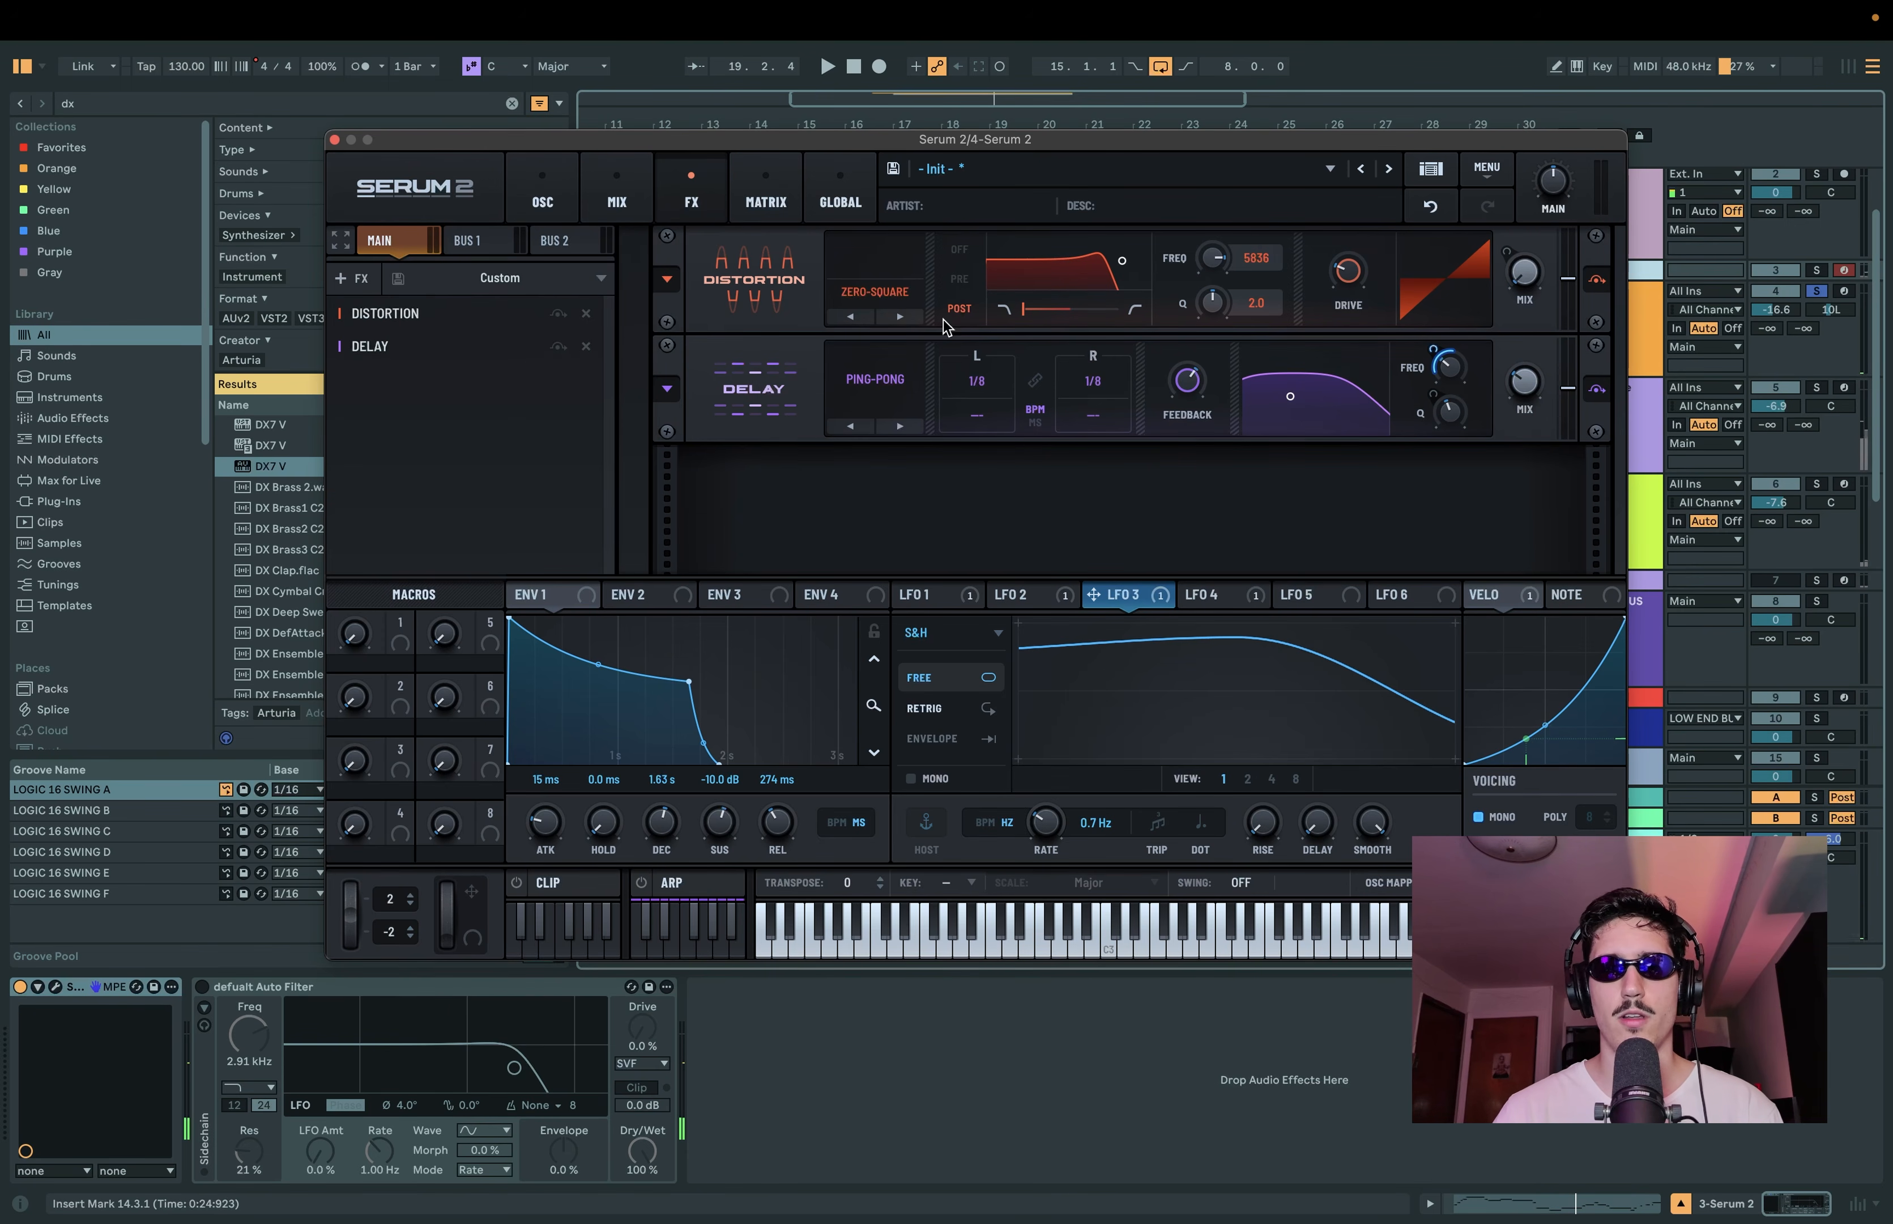
Step: Add a Hall reverb after the delay and audition it in the lead's effects chain
{"action": "left_click", "coordinate": [365, 282]}
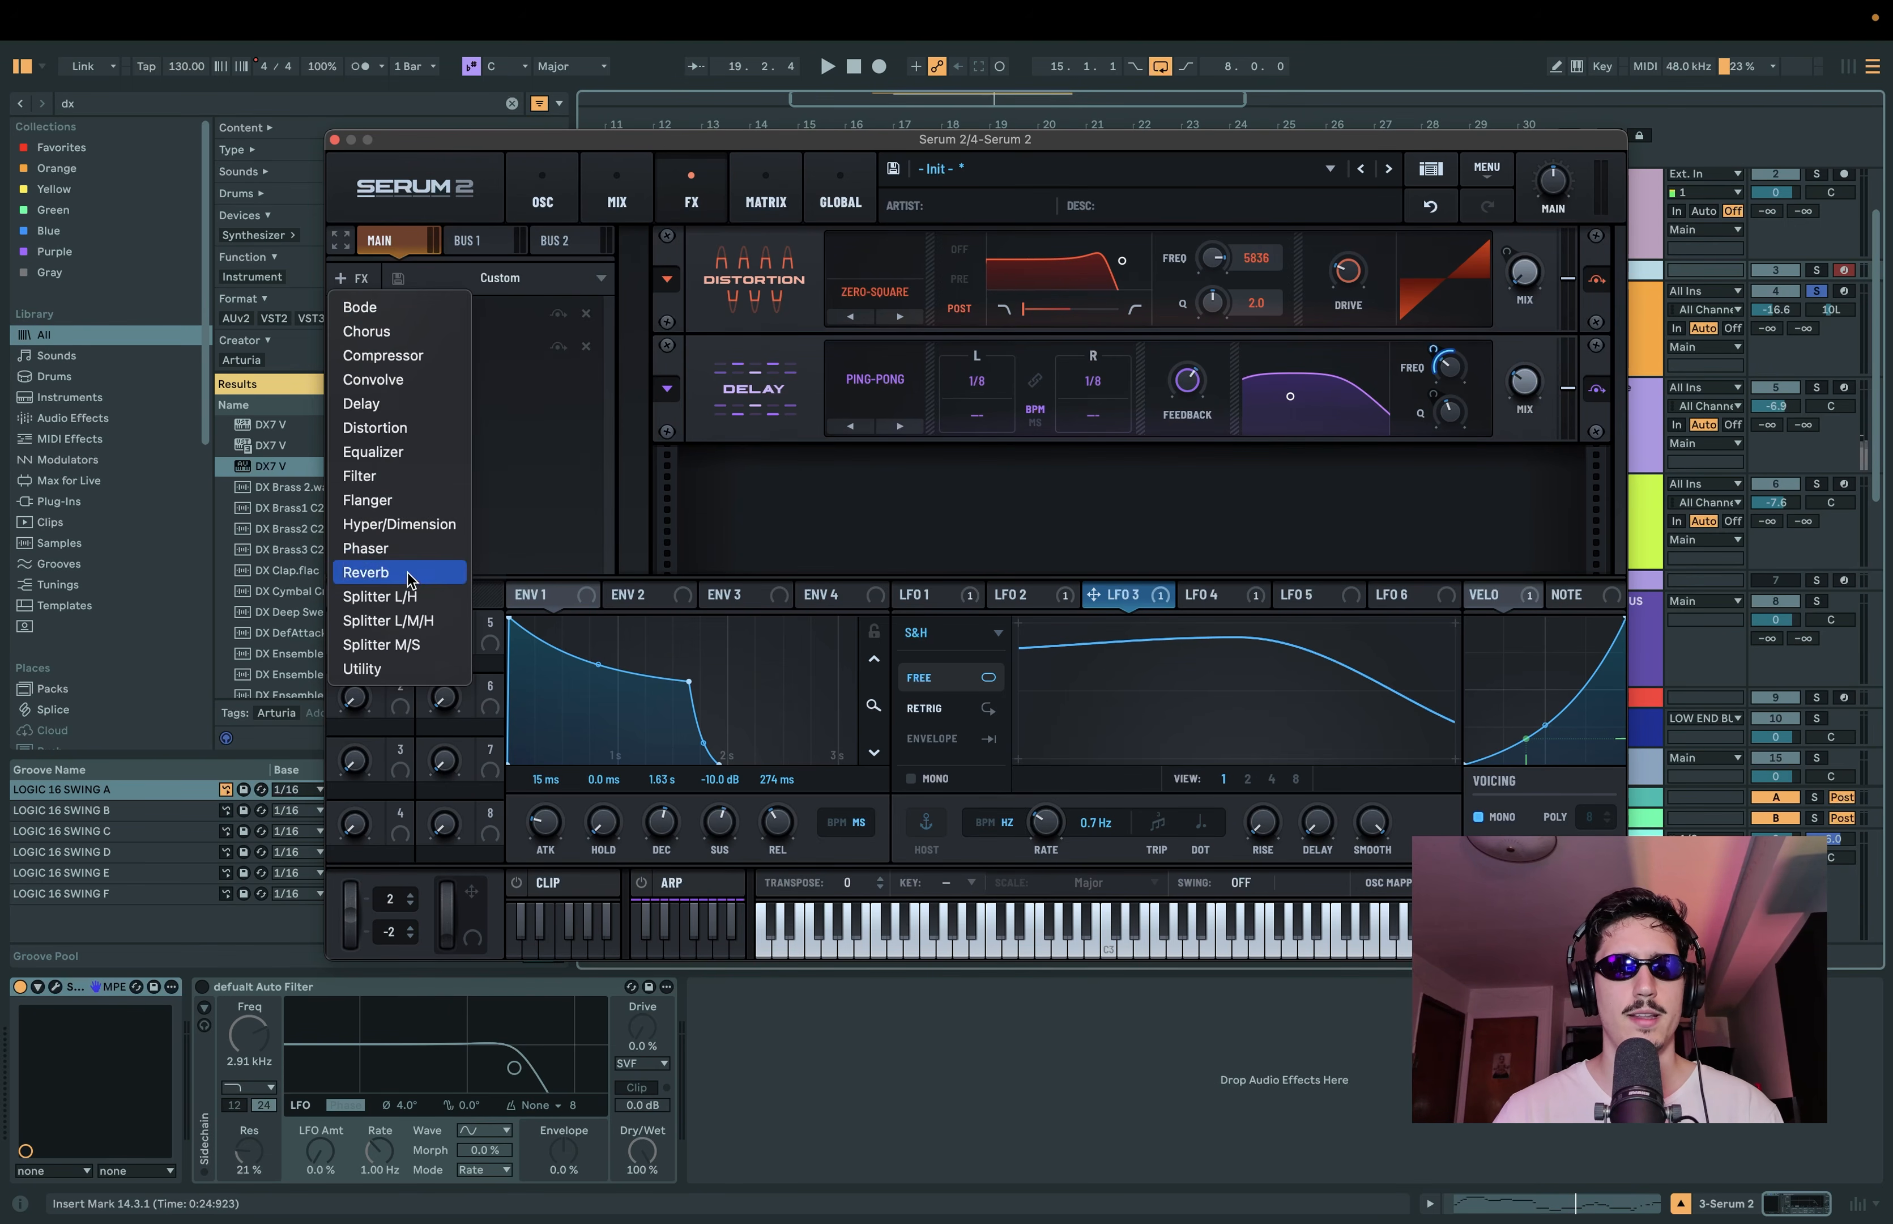
{"action": "left_click", "coordinate": [366, 572]}
{"action": "left_click", "coordinate": [887, 536]}
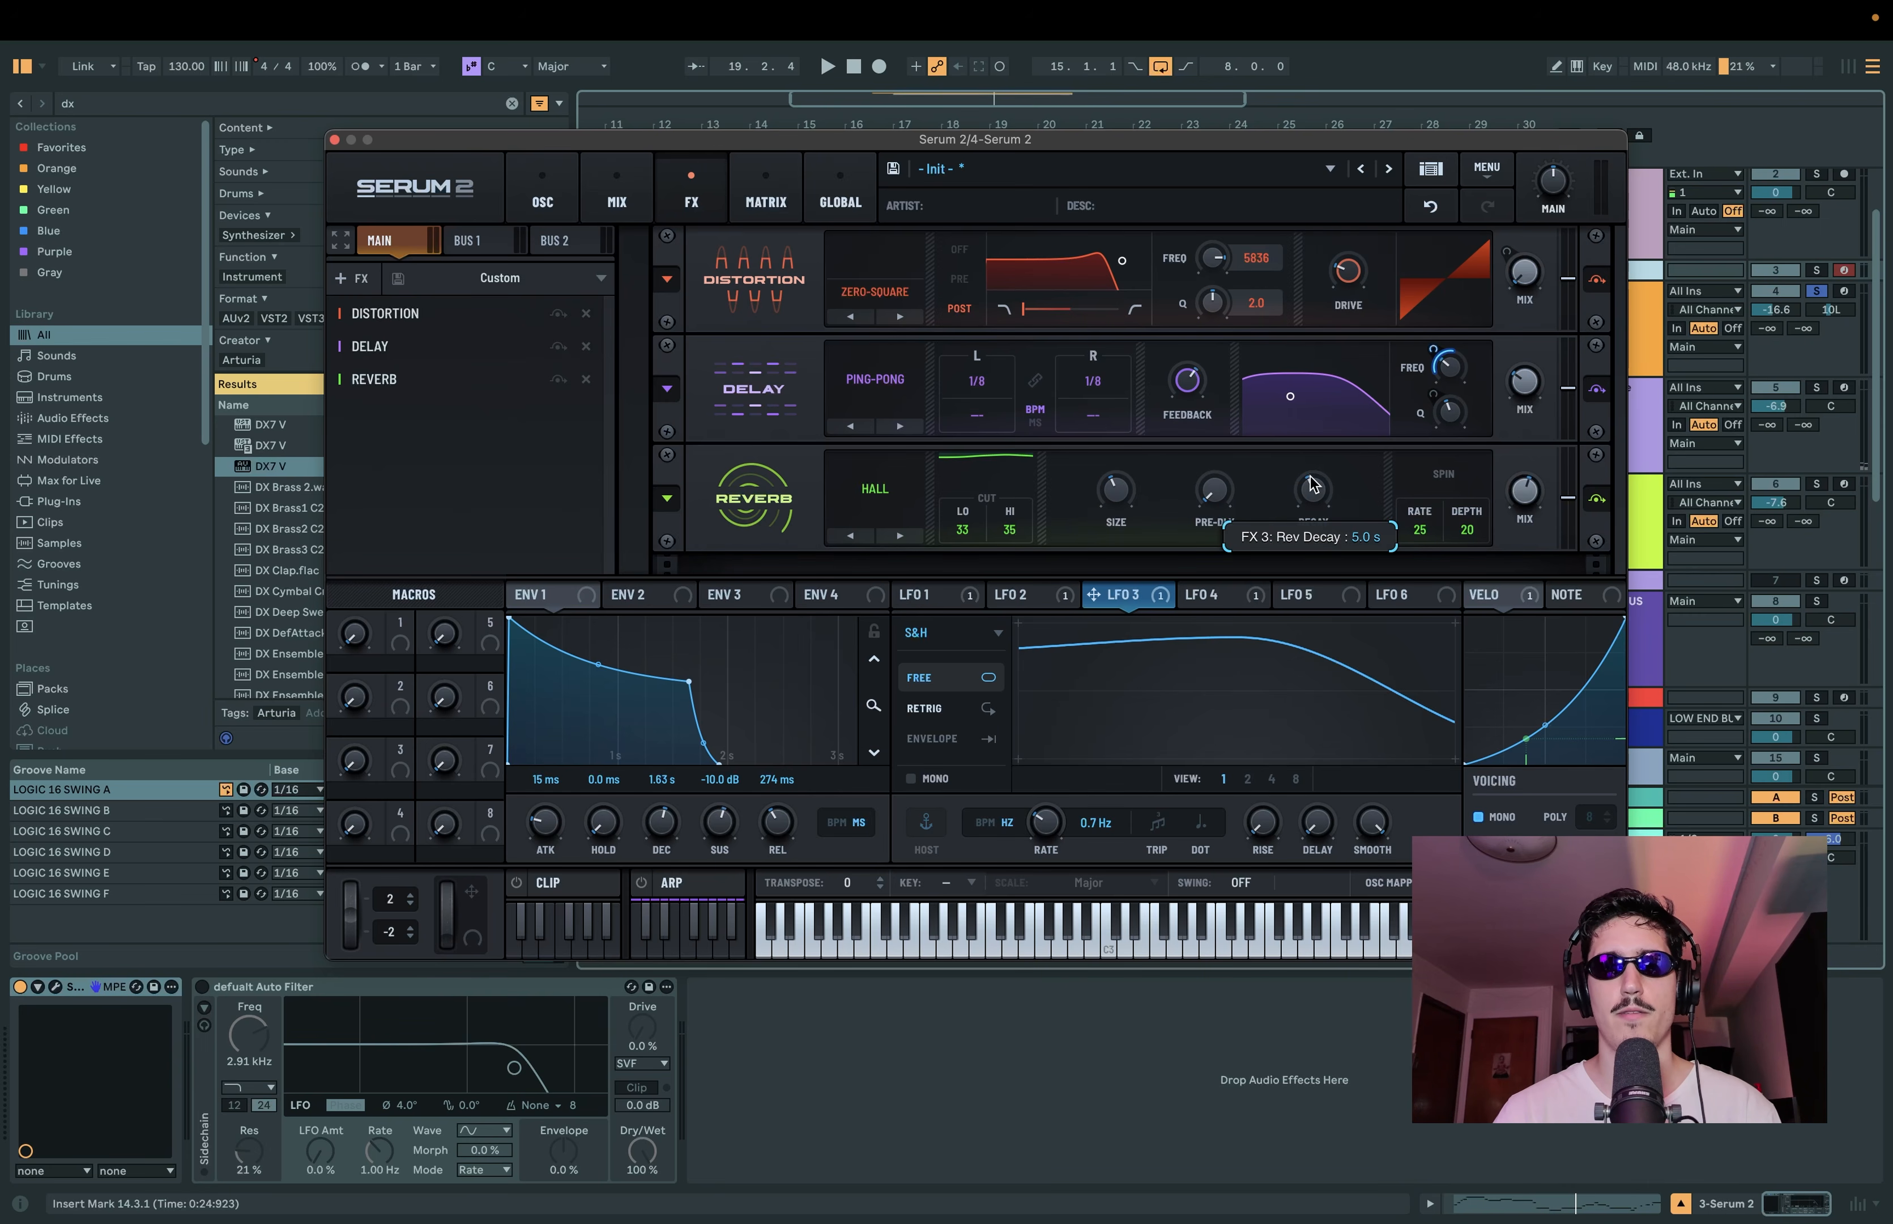
{"action": "key", "text": "space"}
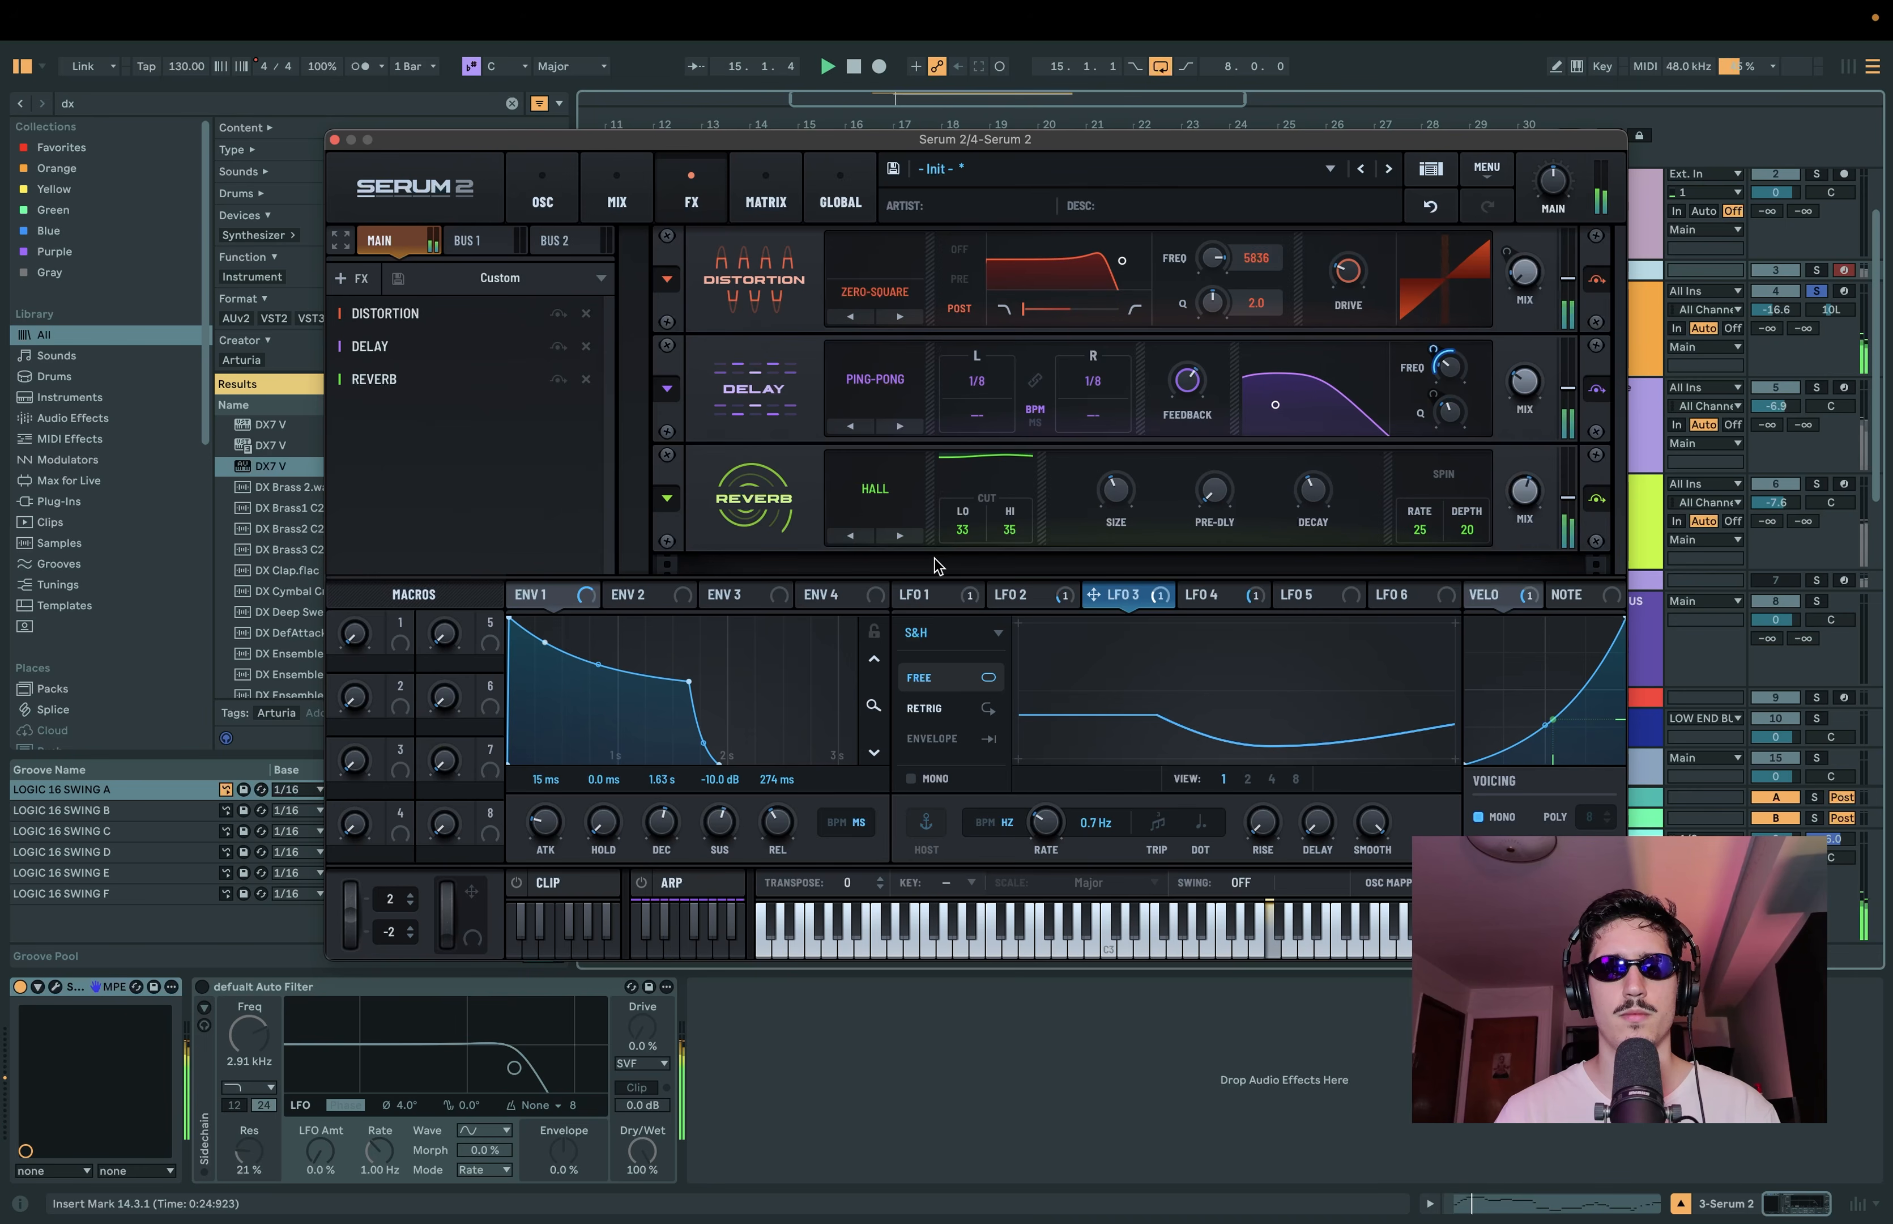
Step: Set LFO 5 to Chaos: Lorenz, assign it to the reverb's spin depth at a rate of 1.2 Hz, and audition it
{"action": "left_click", "coordinate": [1305, 594]}
{"action": "left_click", "coordinate": [976, 633]}
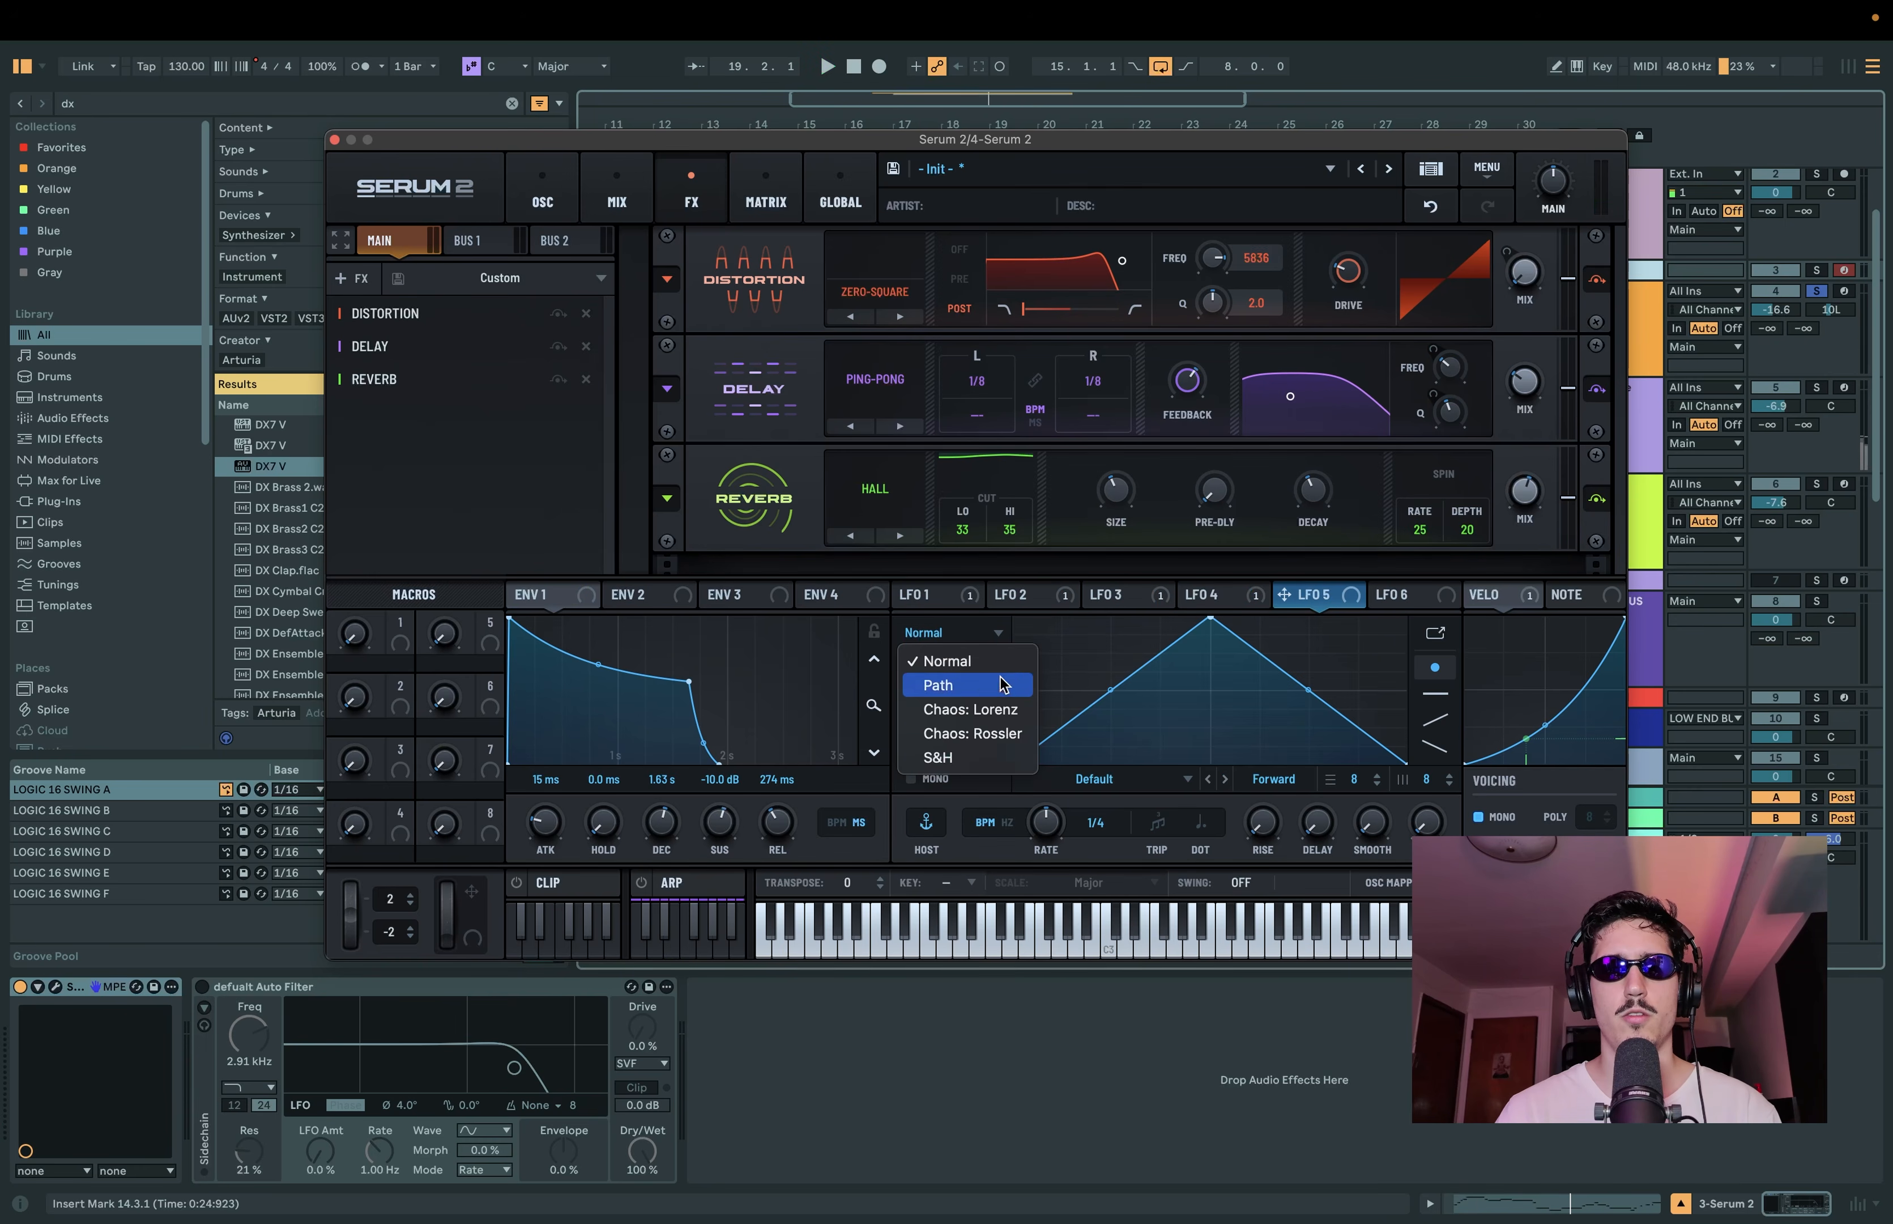
{"action": "left_click", "coordinate": [993, 710]}
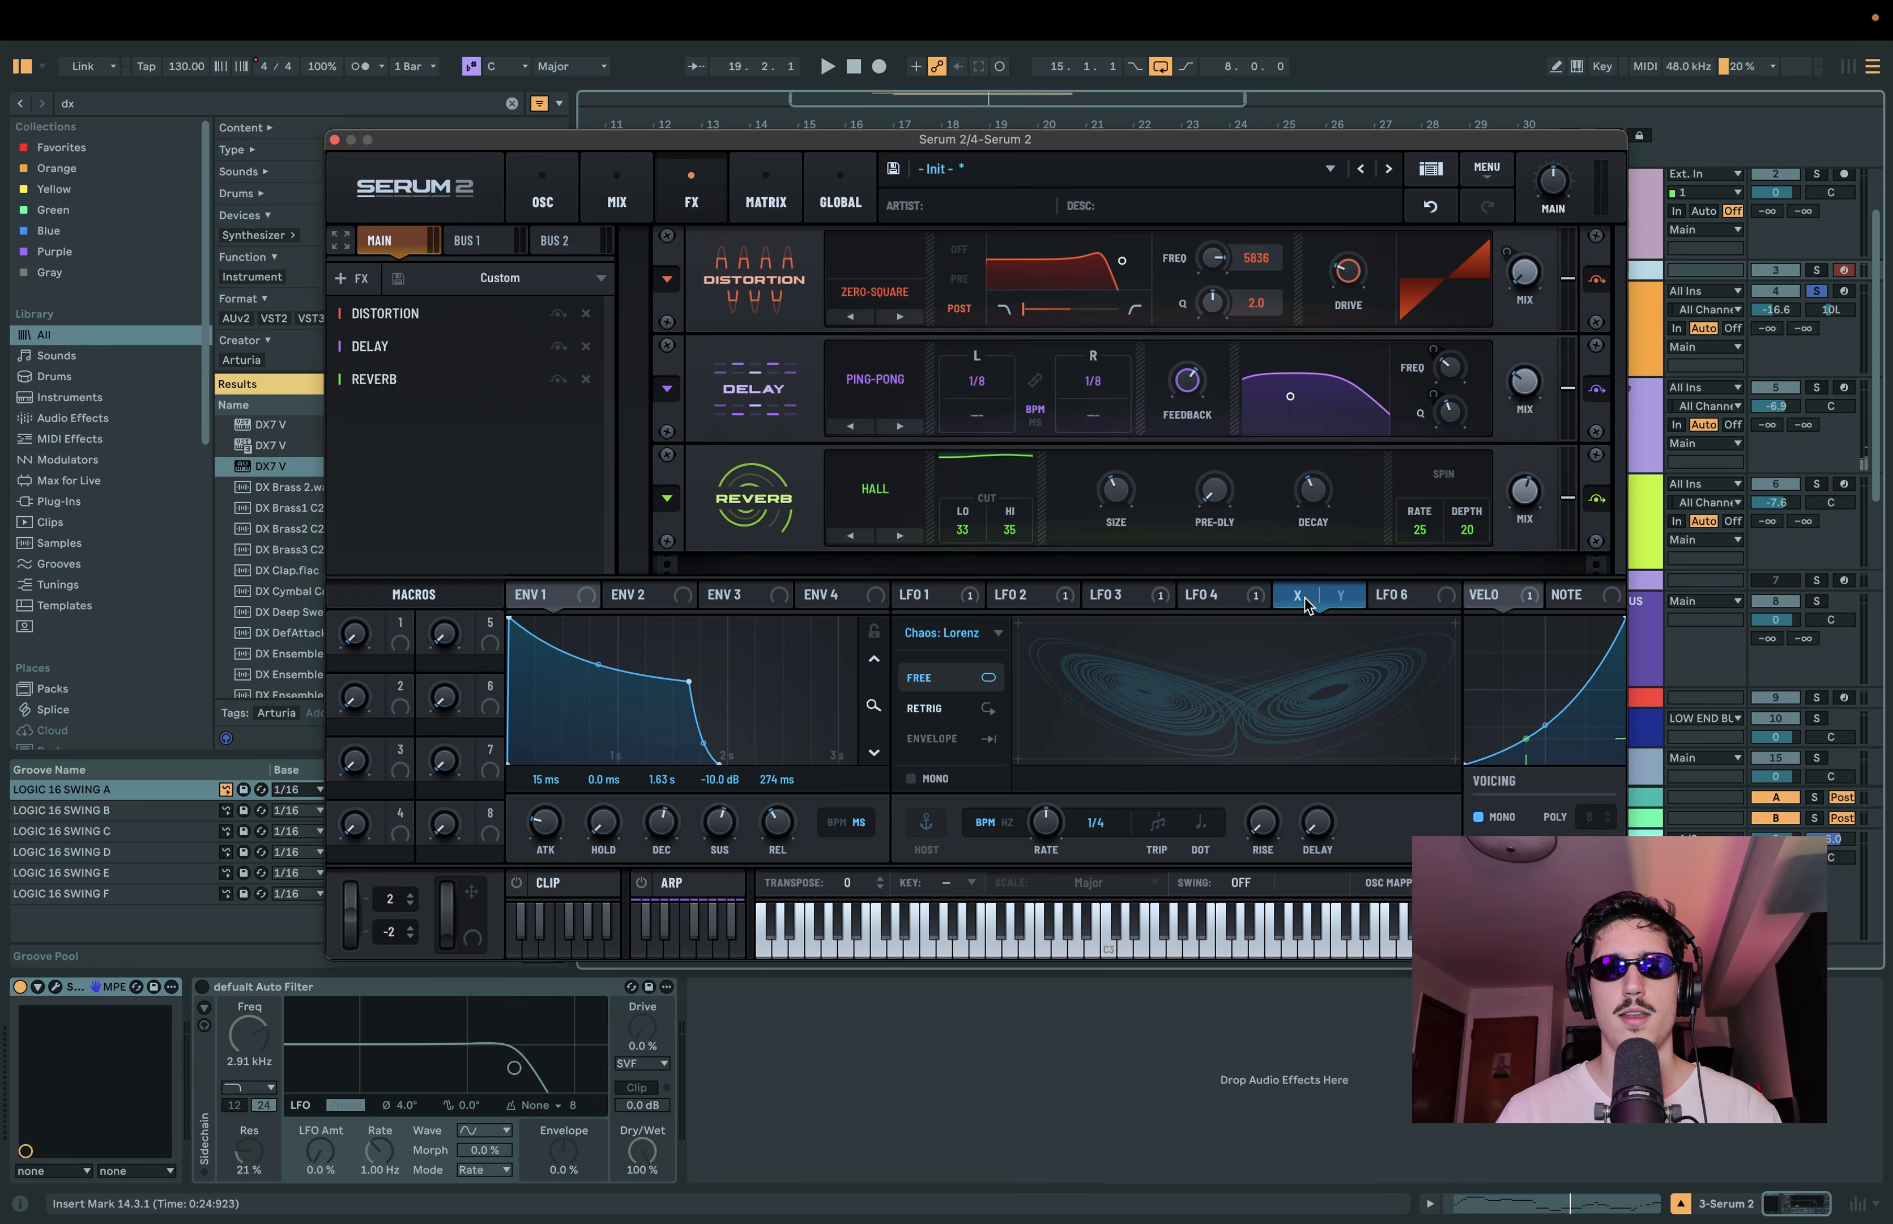
{"action": "left_click_drag", "start_coordinate": [1306, 605], "coordinate": [1473, 538]}
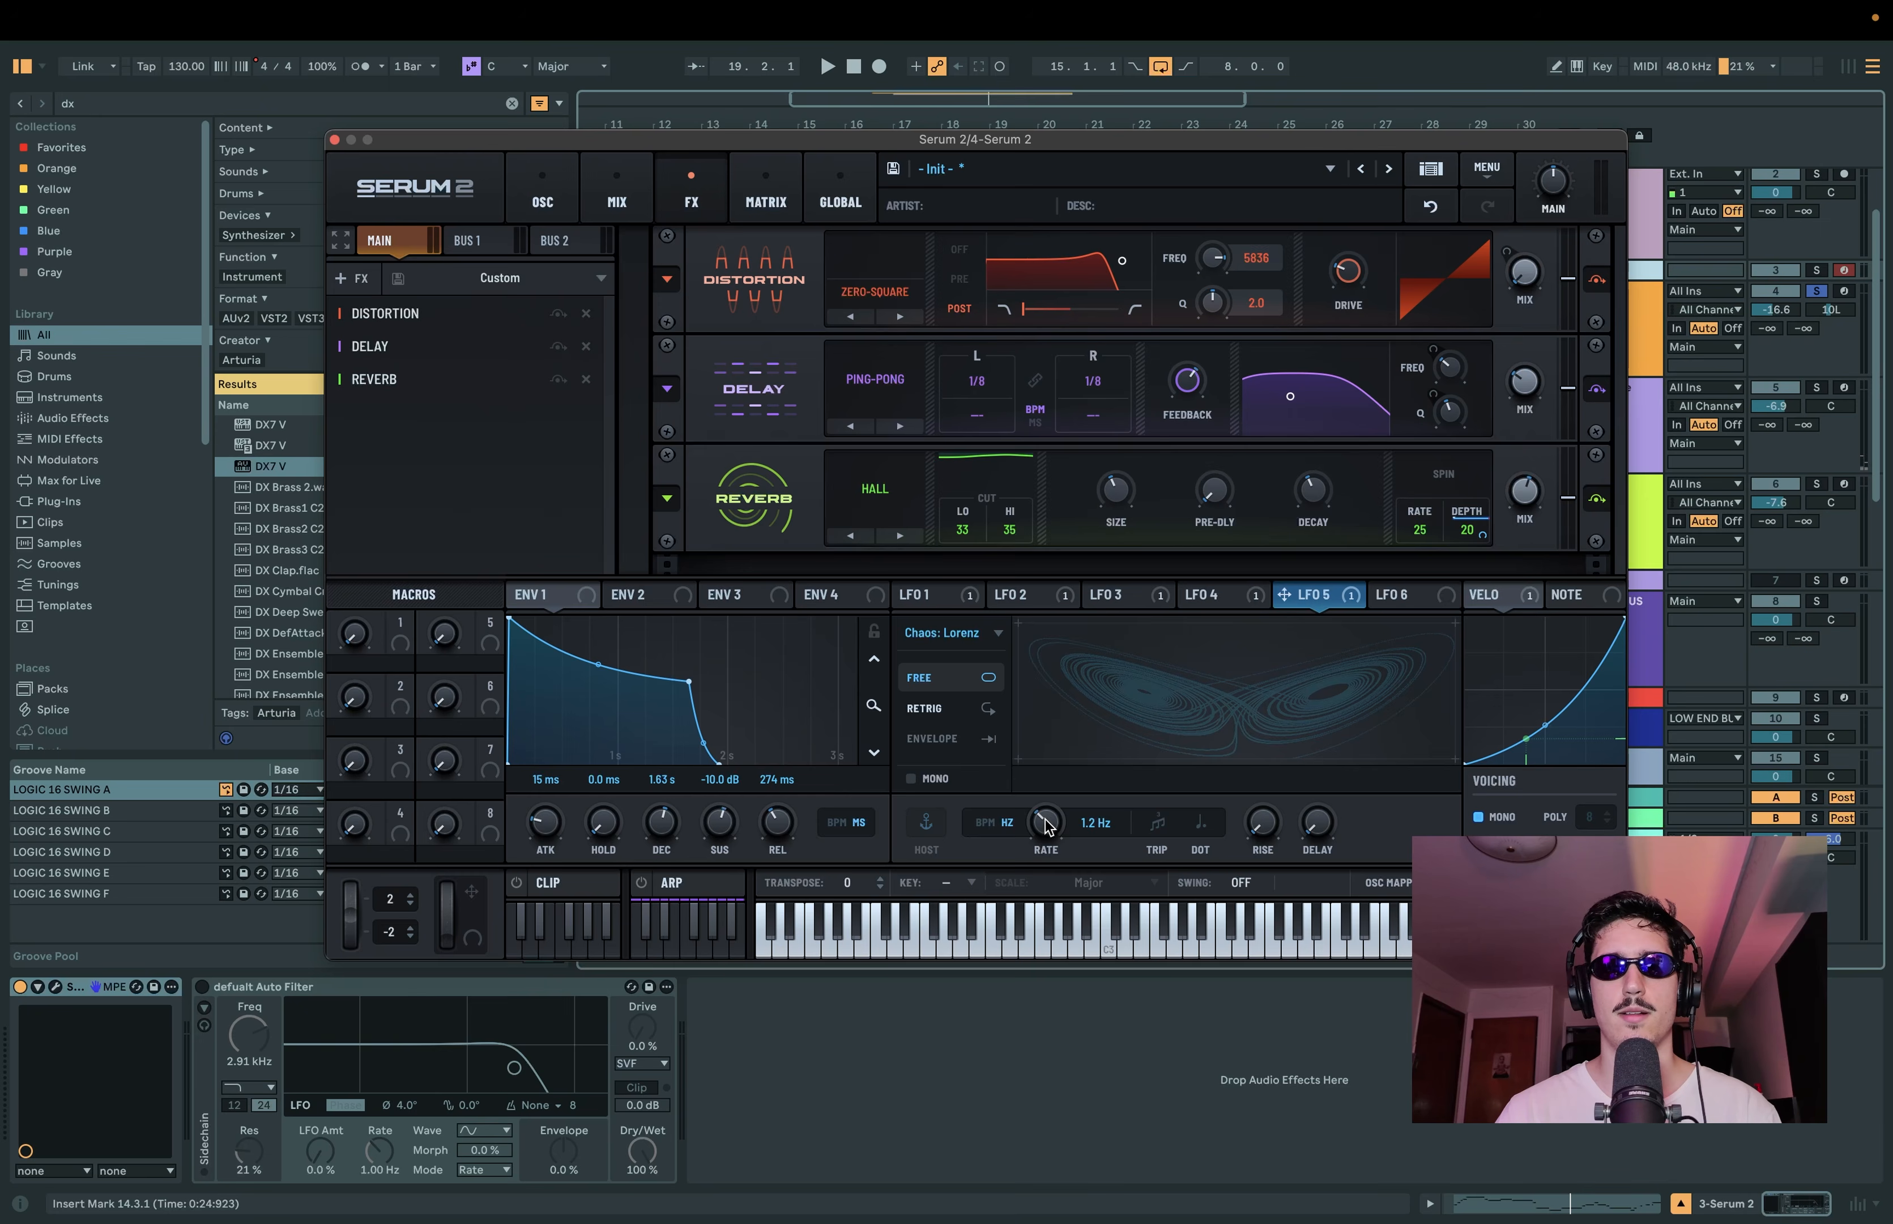
{"action": "key", "text": "space"}
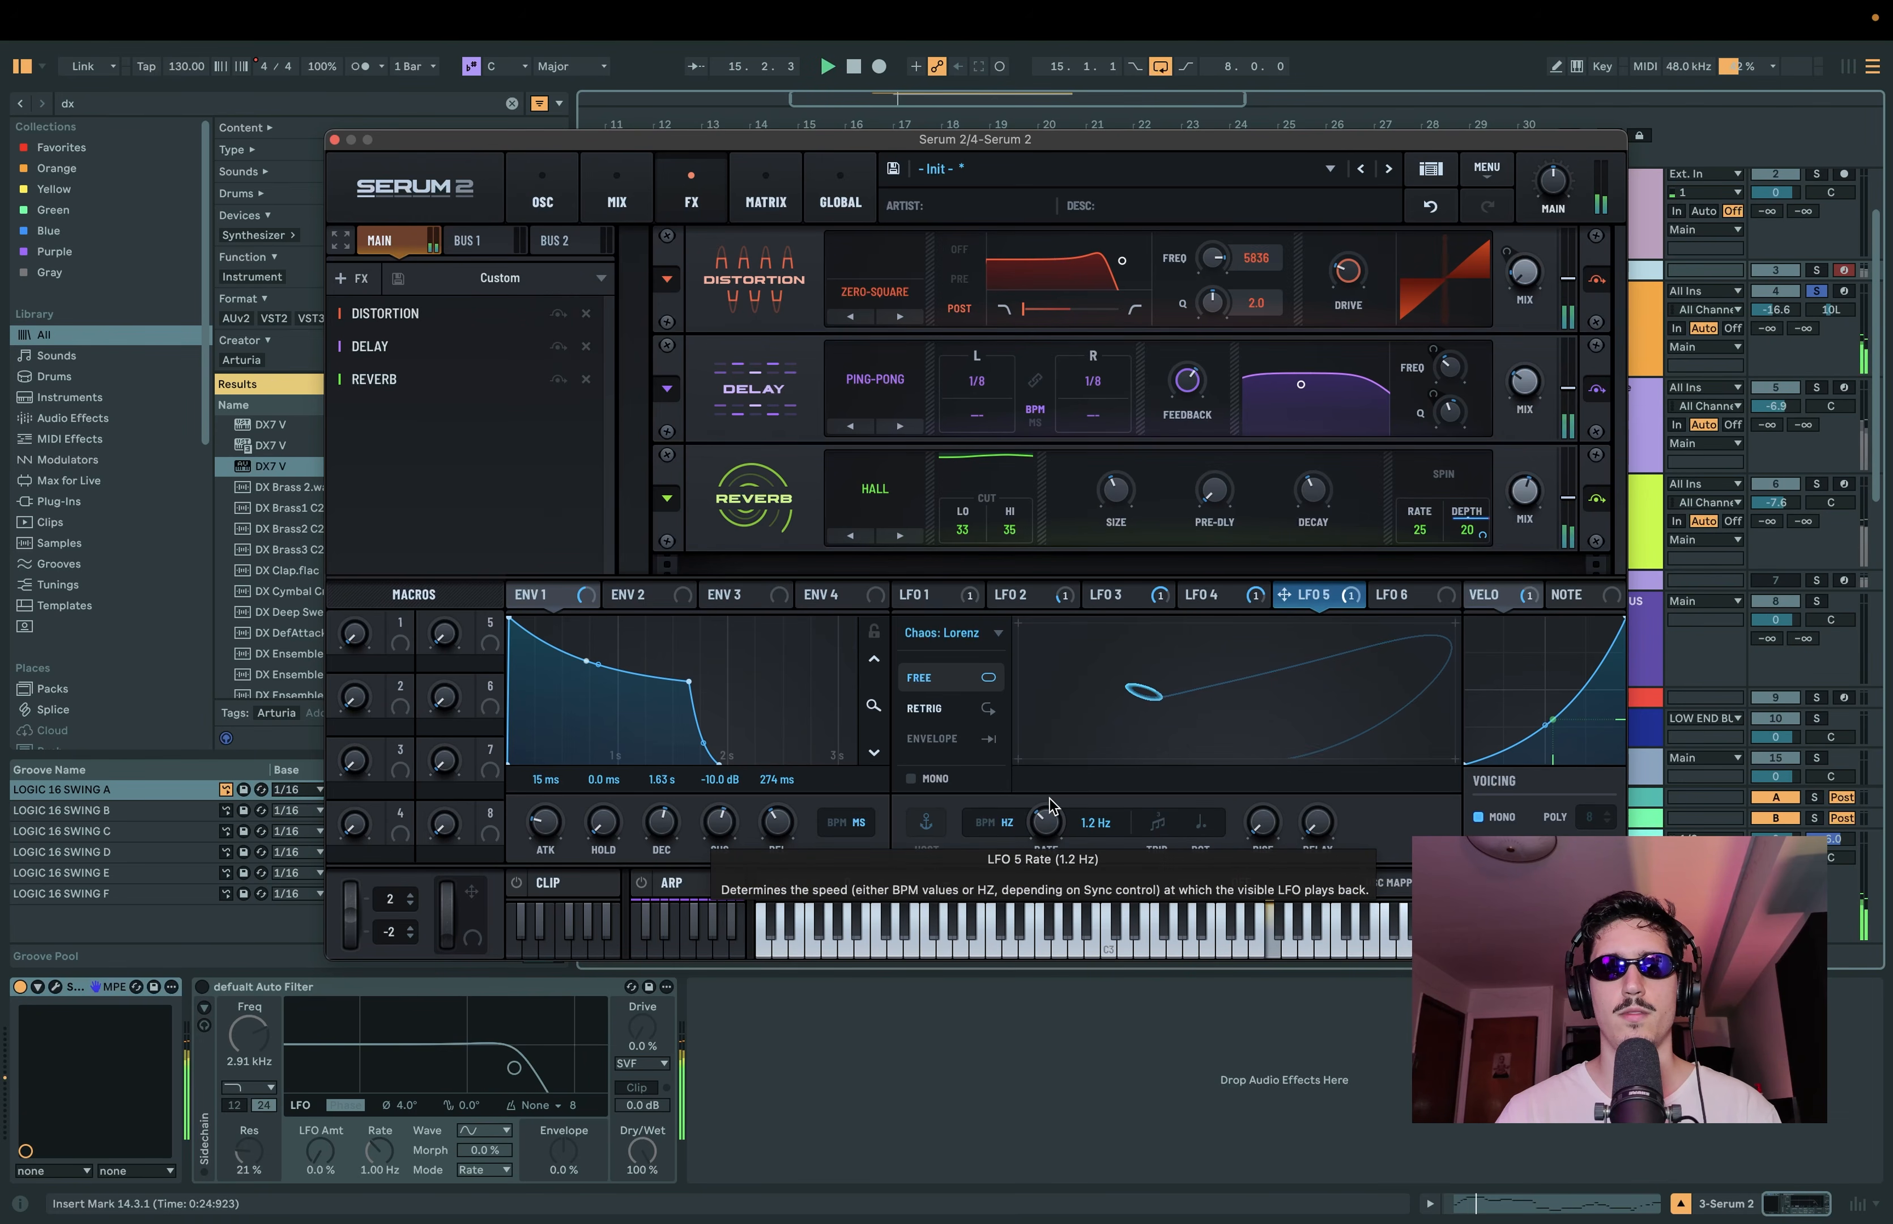
Step: Add a compressor after the reverb and adjust its threshold and gain during playback
{"action": "left_click", "coordinate": [350, 277]}
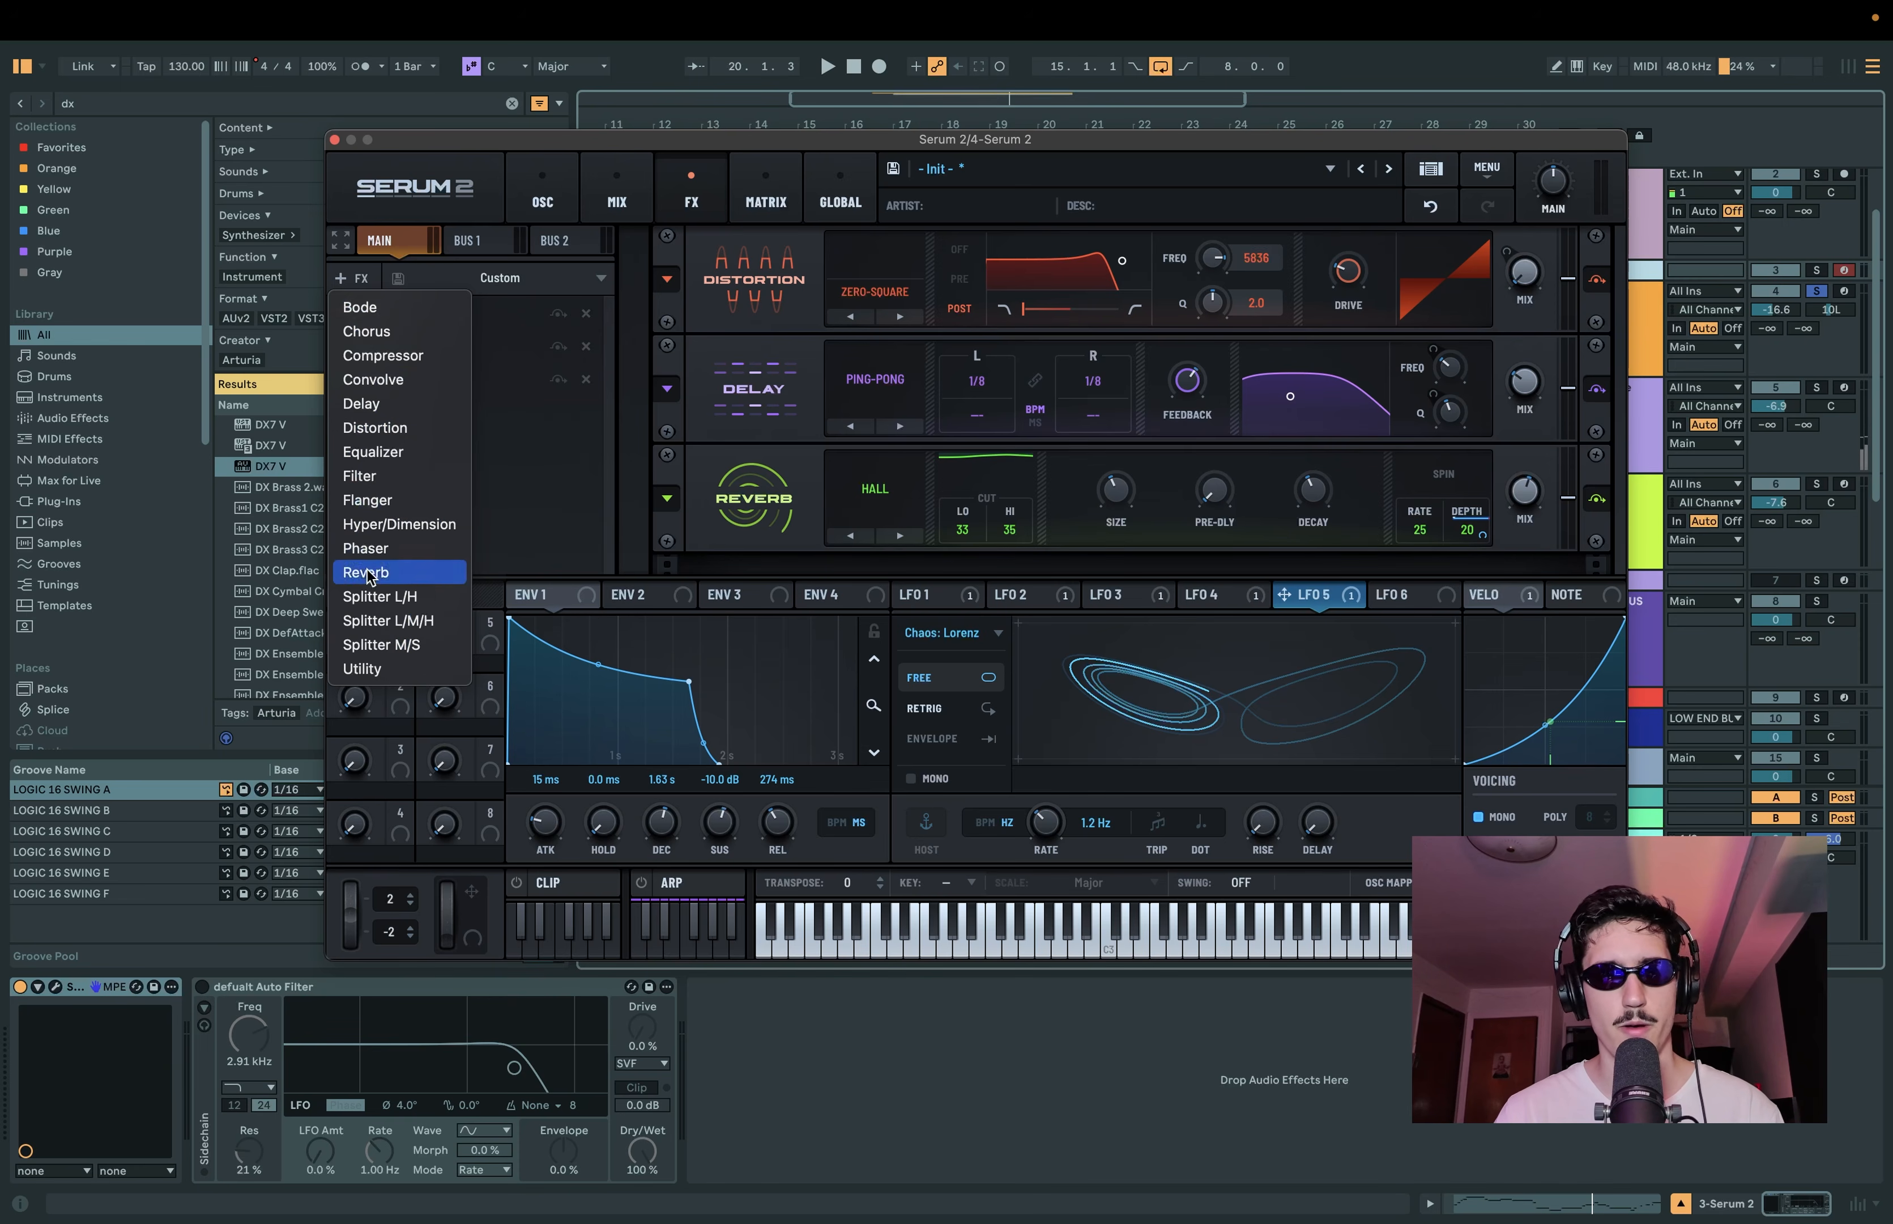
{"action": "left_click", "coordinate": [440, 354]}
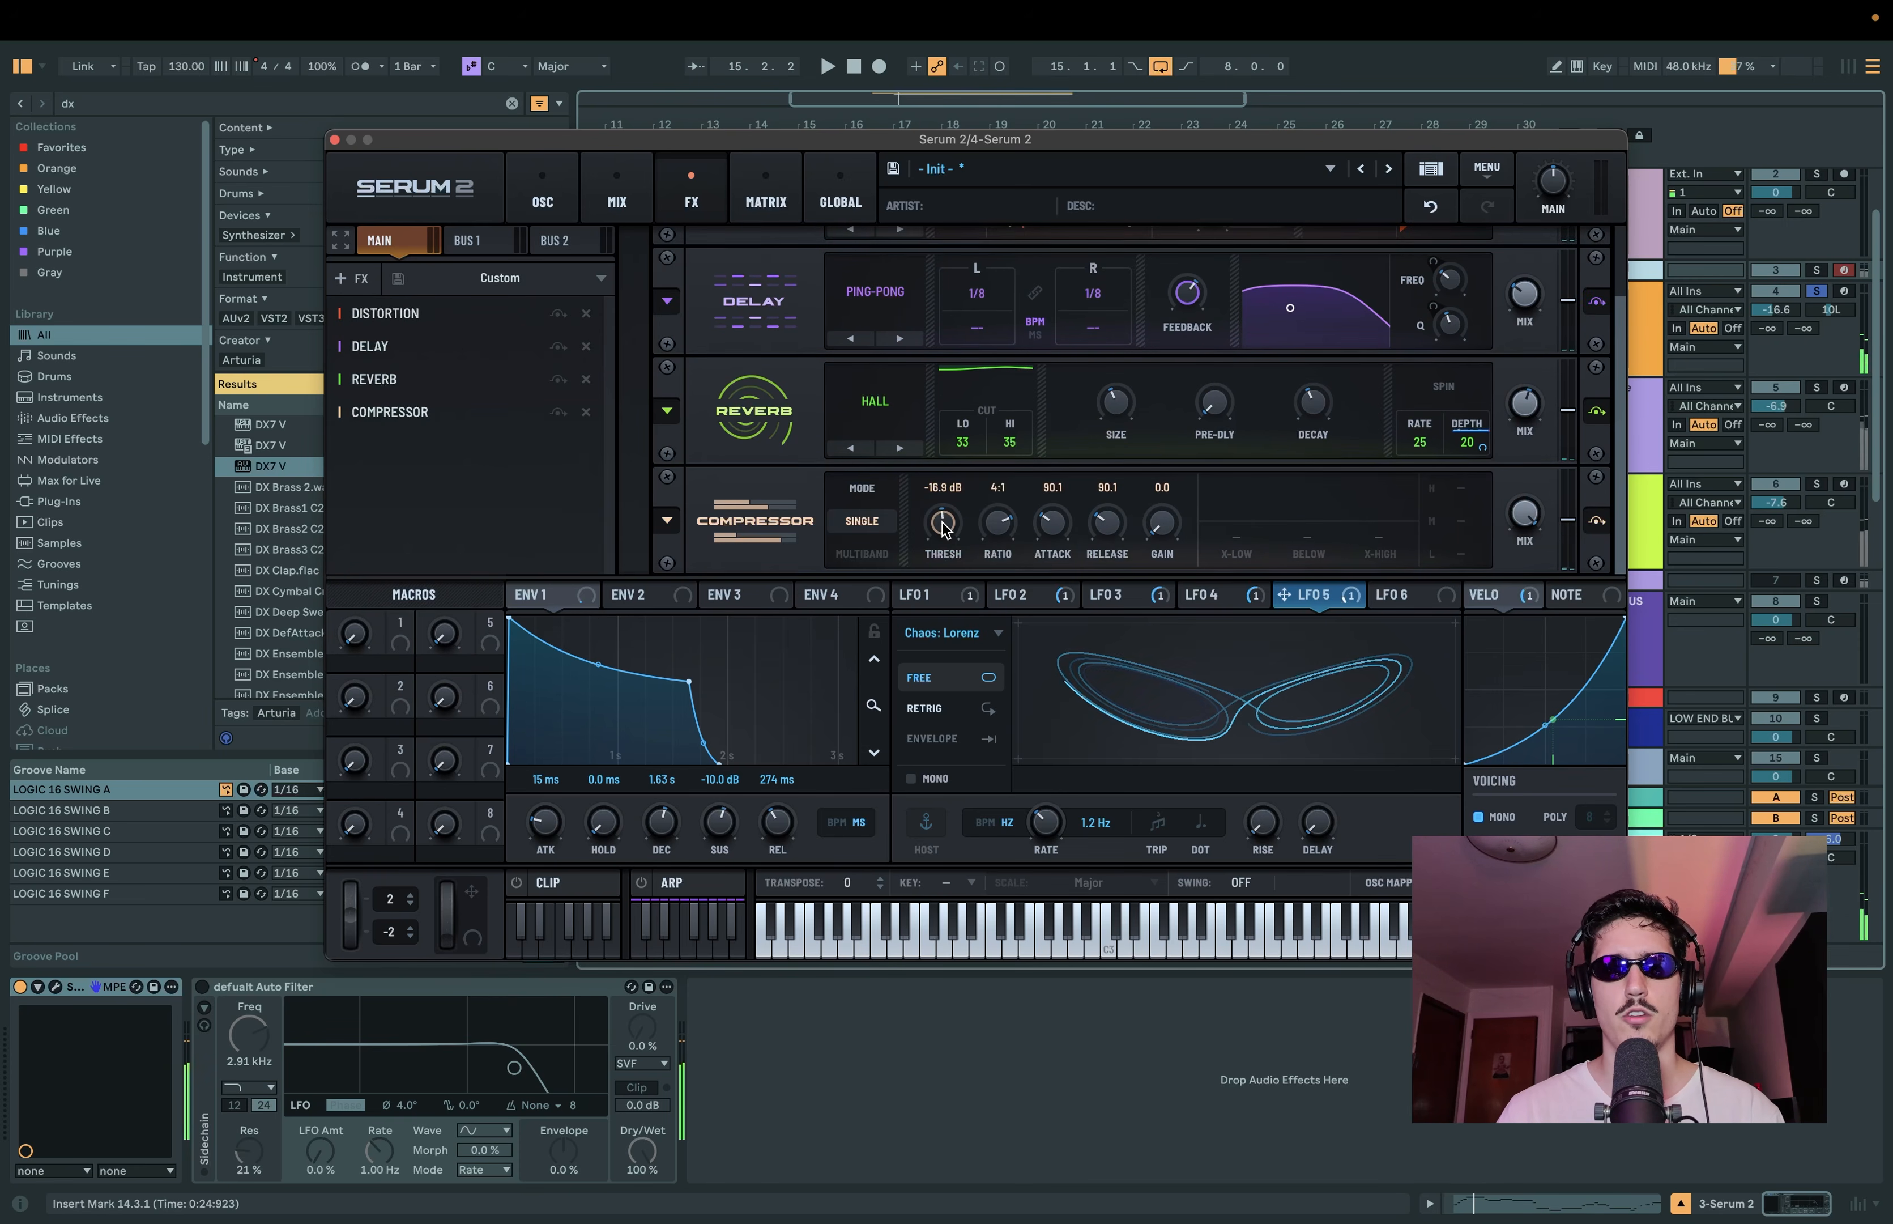
{"action": "left_click_drag", "start_coordinate": [943, 525], "coordinate": [943, 513]}
{"action": "mouse_move", "coordinate": [1161, 526]}
{"action": "left_mouse_down"}
{"action": "mouse_move", "coordinate": [1165, 490]}
{"action": "mouse_move", "coordinate": [1163, 515]}
{"action": "left_mouse_up"}
{"action": "scroll", "coordinate": [633, 365], "scroll_direction": "up", "scroll_amount": 2}
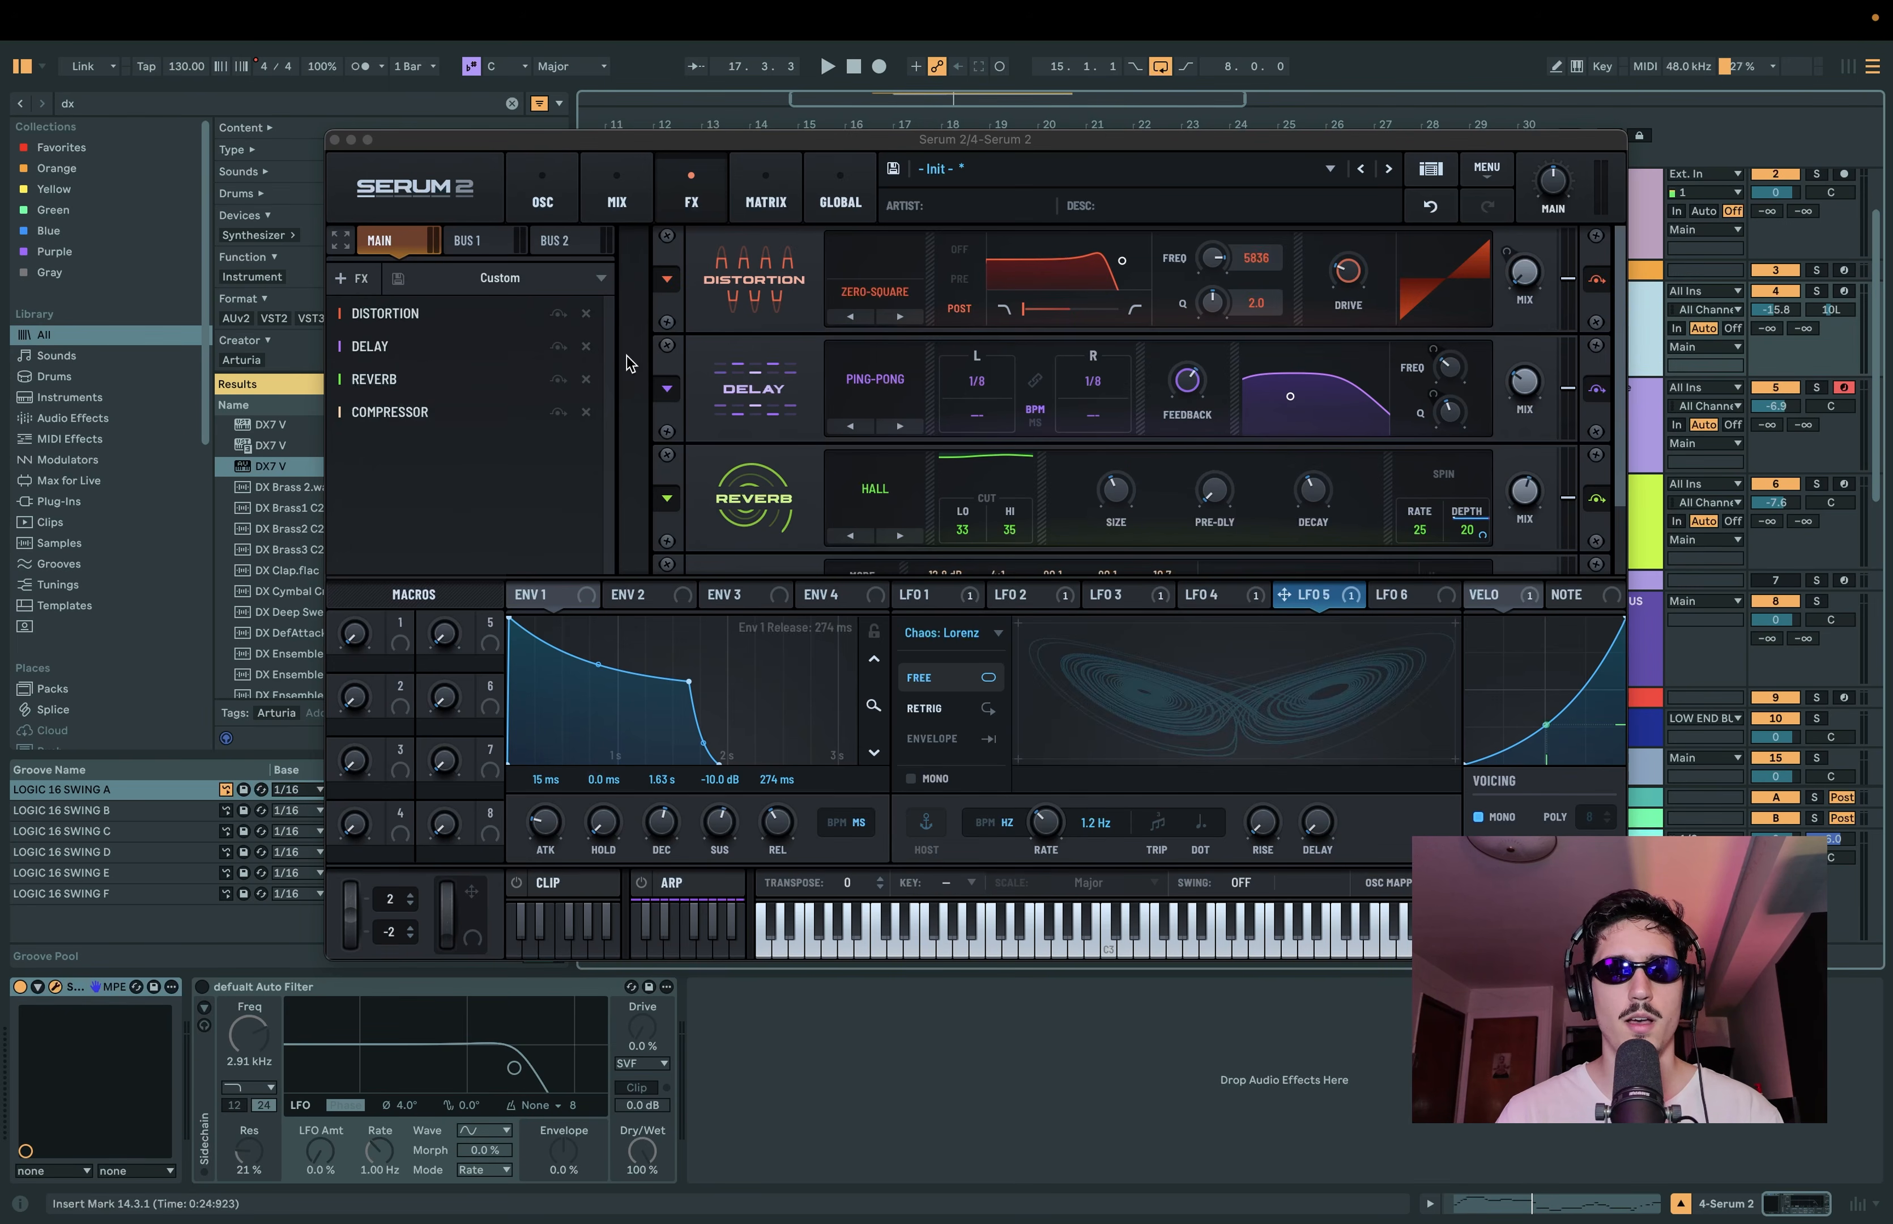
Step: Add a filter to the effects chain and place it between the delay and the reverb
{"action": "left_click", "coordinate": [354, 282]}
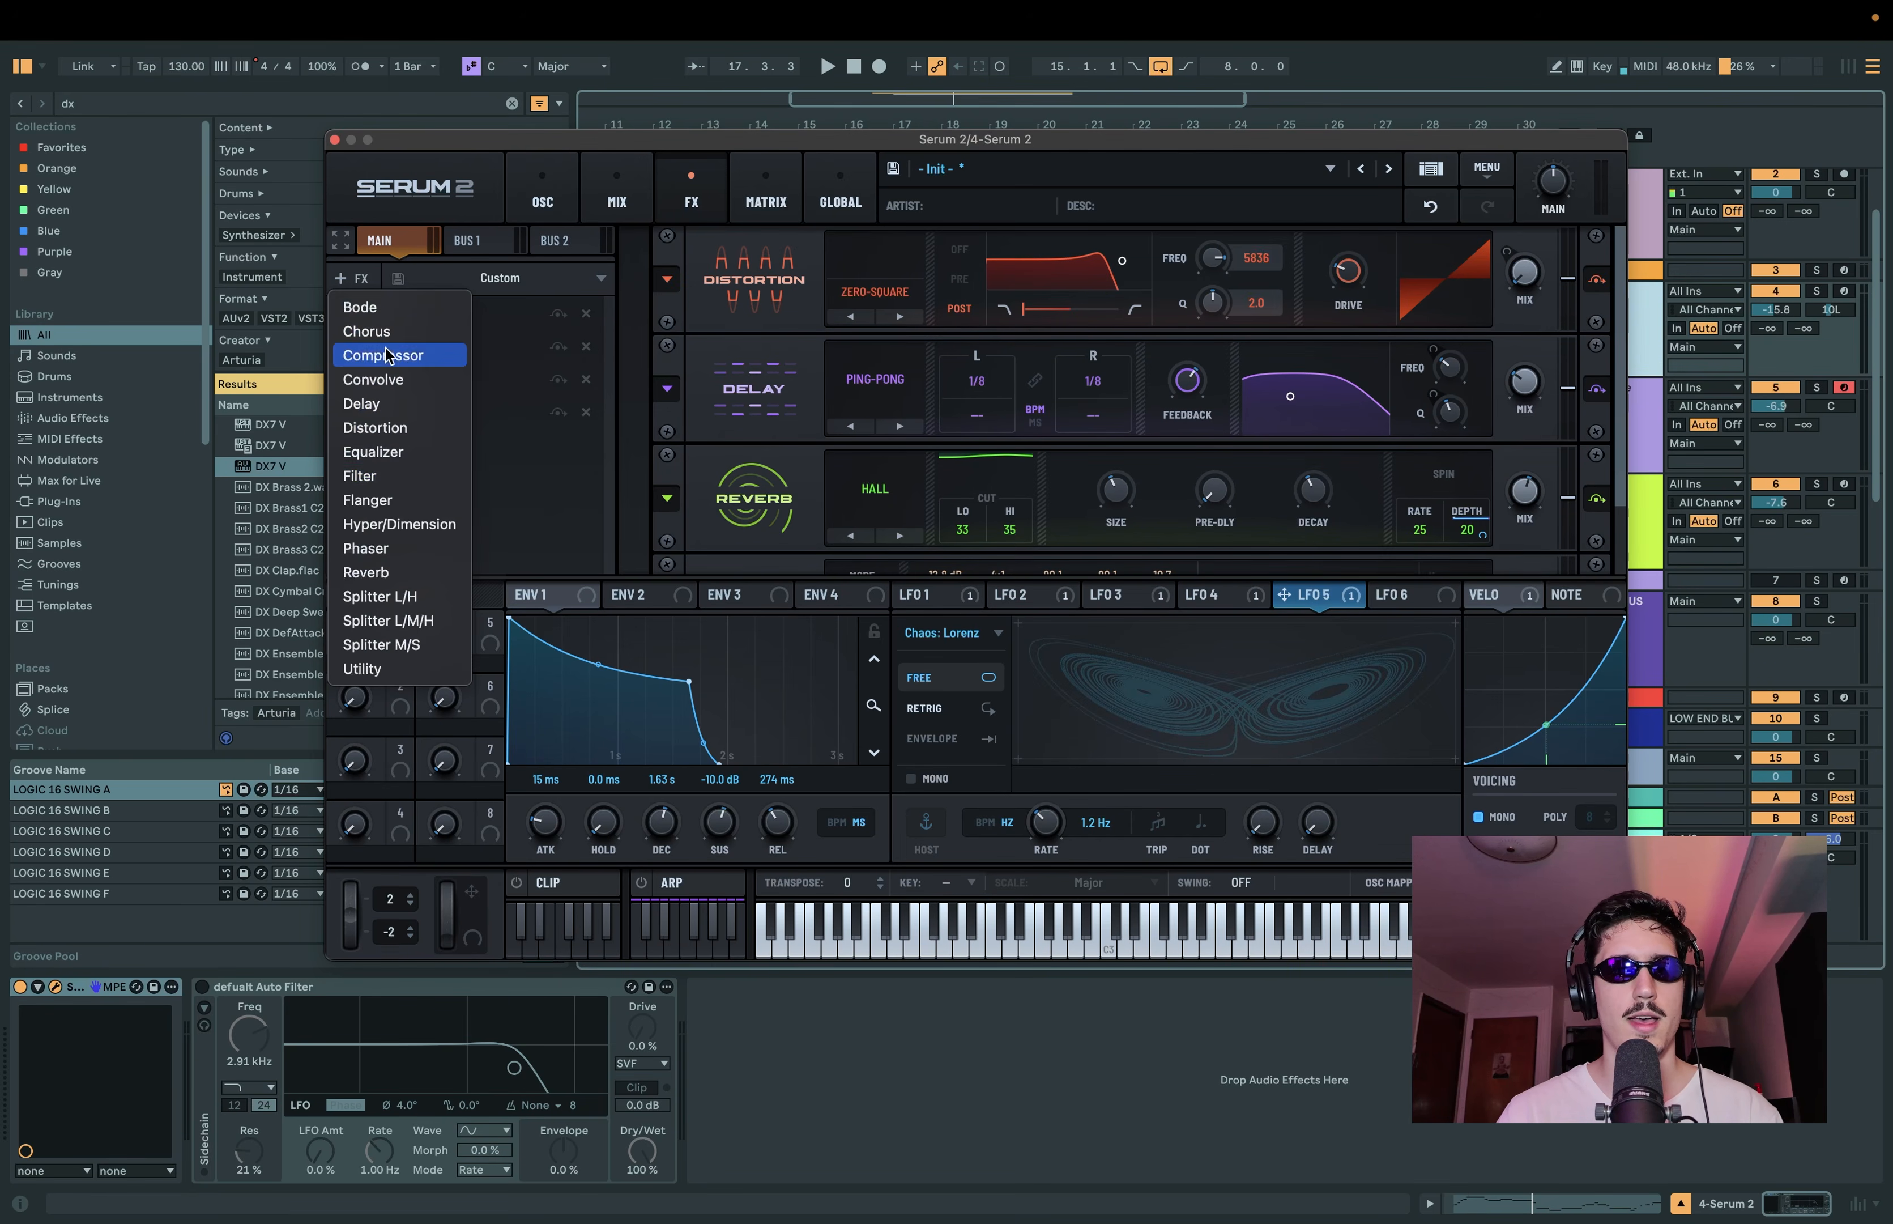
{"action": "left_click", "coordinate": [527, 444]}
{"action": "left_click_drag", "start_coordinate": [402, 447], "coordinate": [444, 360]}
{"action": "scroll", "coordinate": [756, 329], "scroll_direction": "up", "scroll_amount": 2}
Step: Set the effects filter to MG Low 18 with a 22050 Hz cutoff, and assign Macro 1 to the cutoff
{"action": "left_click", "coordinate": [913, 437]}
{"action": "left_click", "coordinate": [913, 437]}
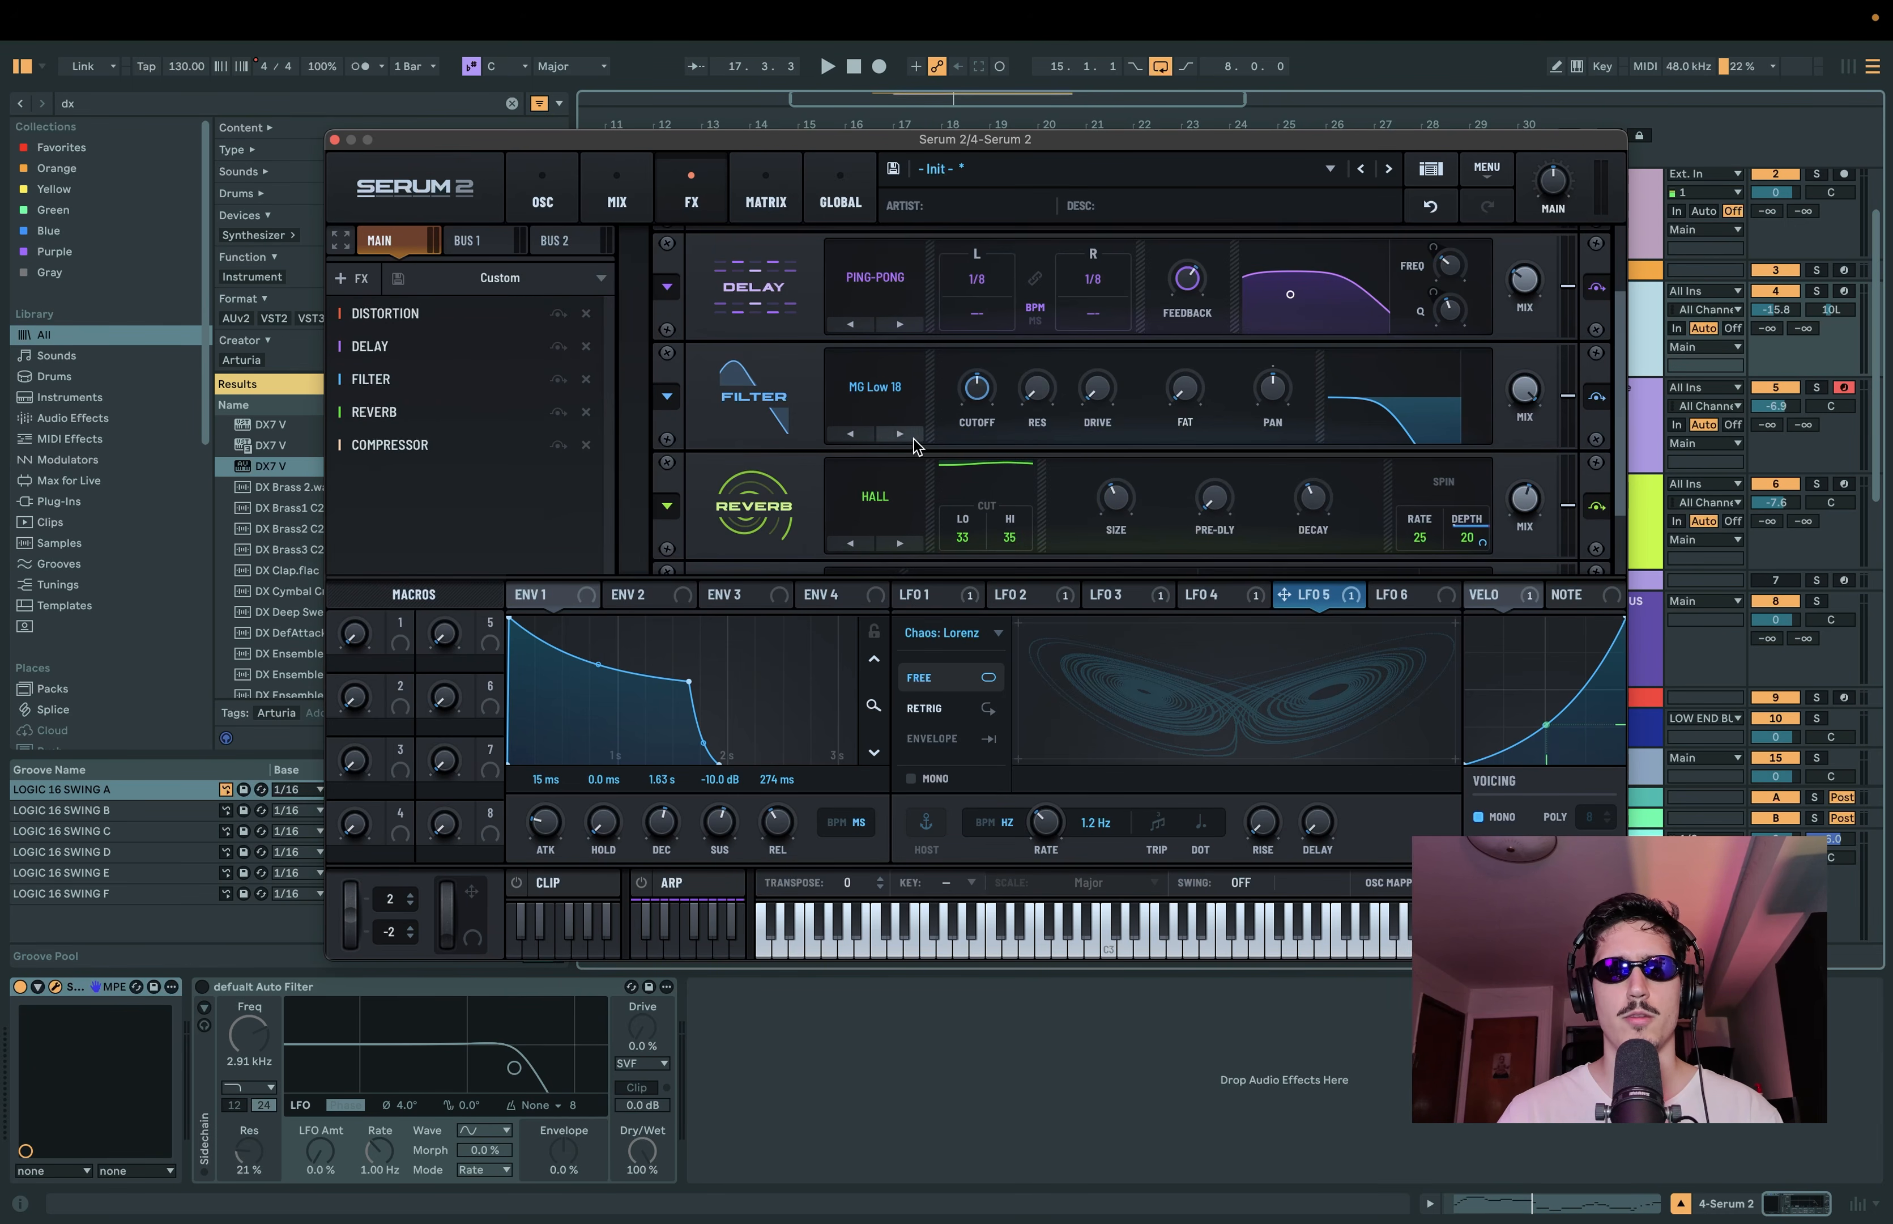
{"action": "left_click_drag", "start_coordinate": [982, 390], "coordinate": [1019, 316]}
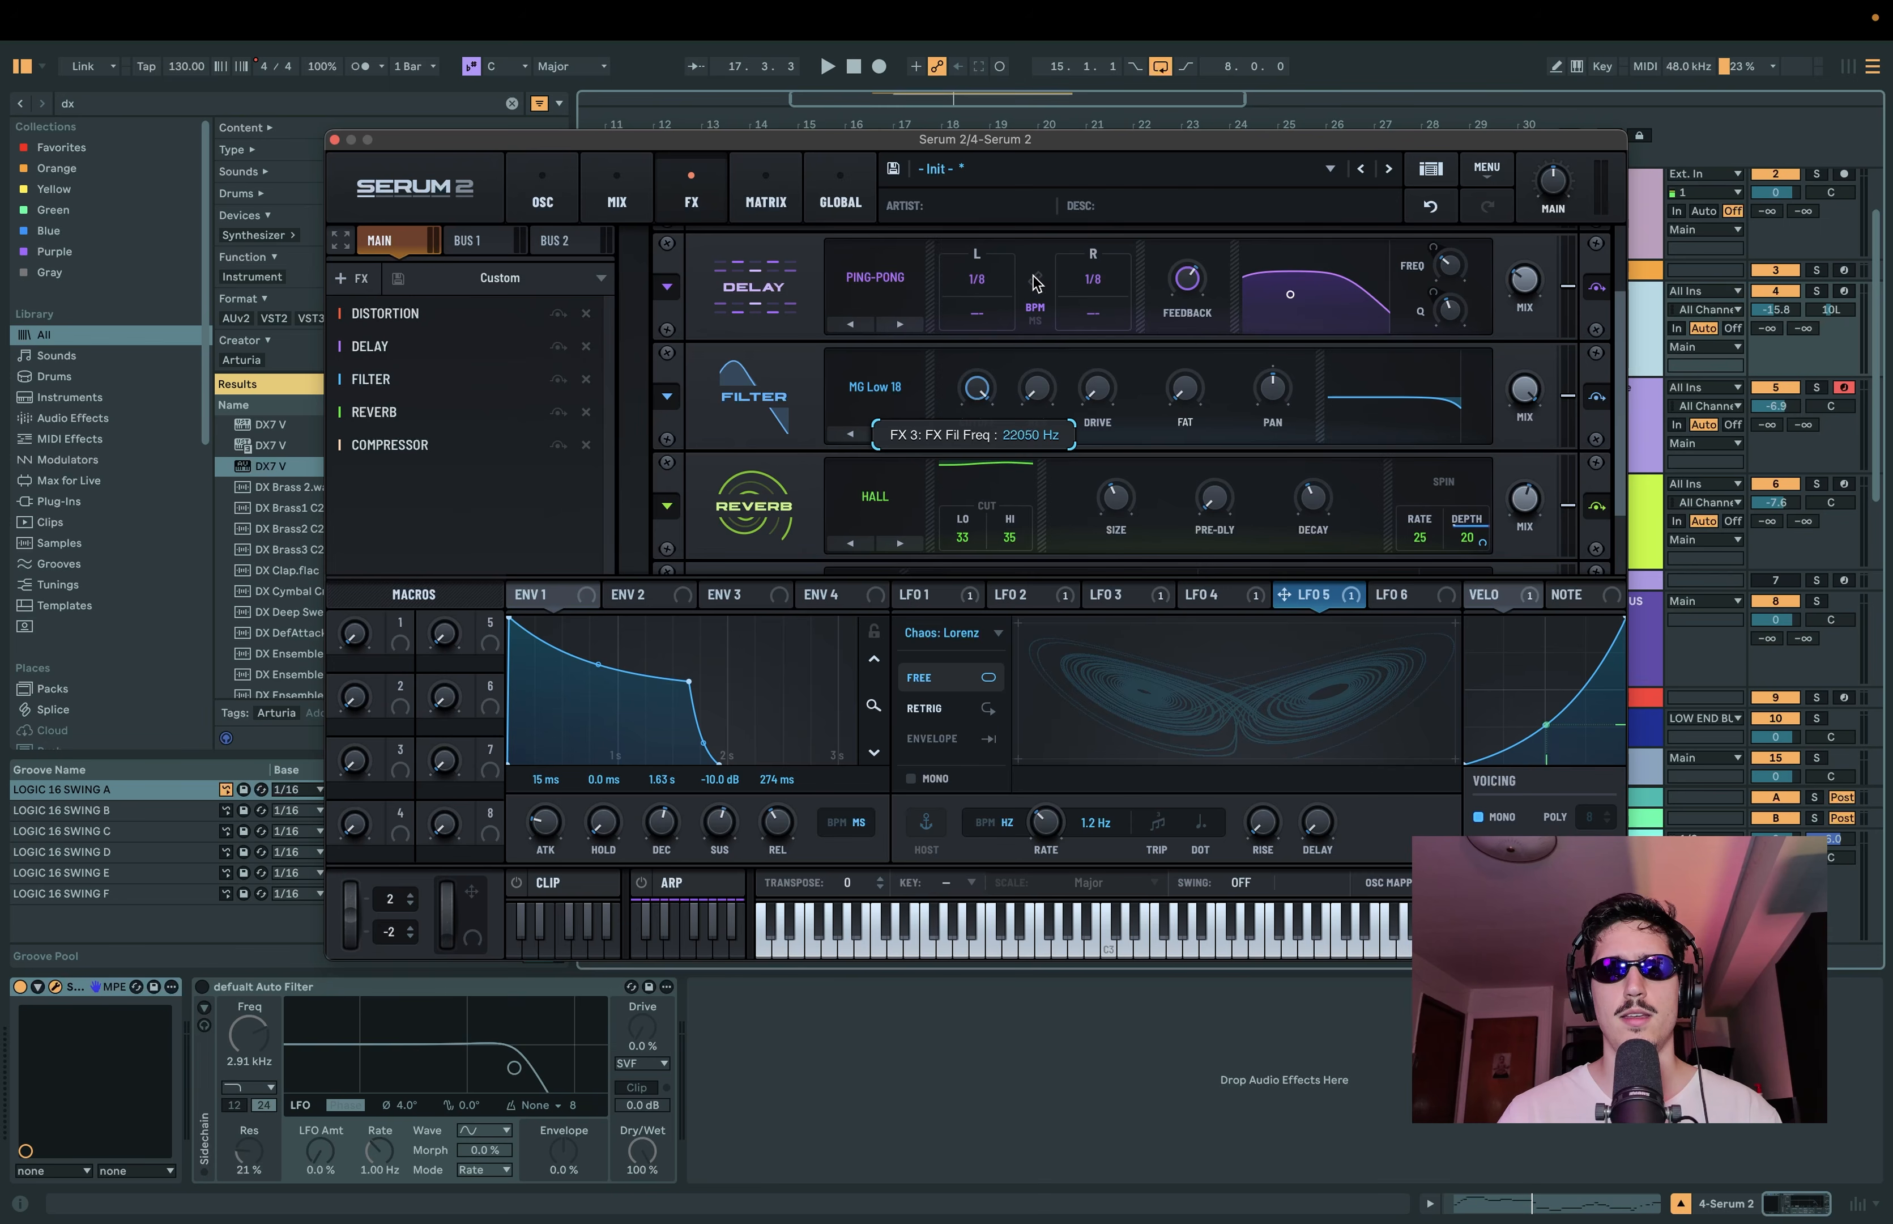
{"action": "left_click_drag", "start_coordinate": [399, 633], "coordinate": [978, 383]}
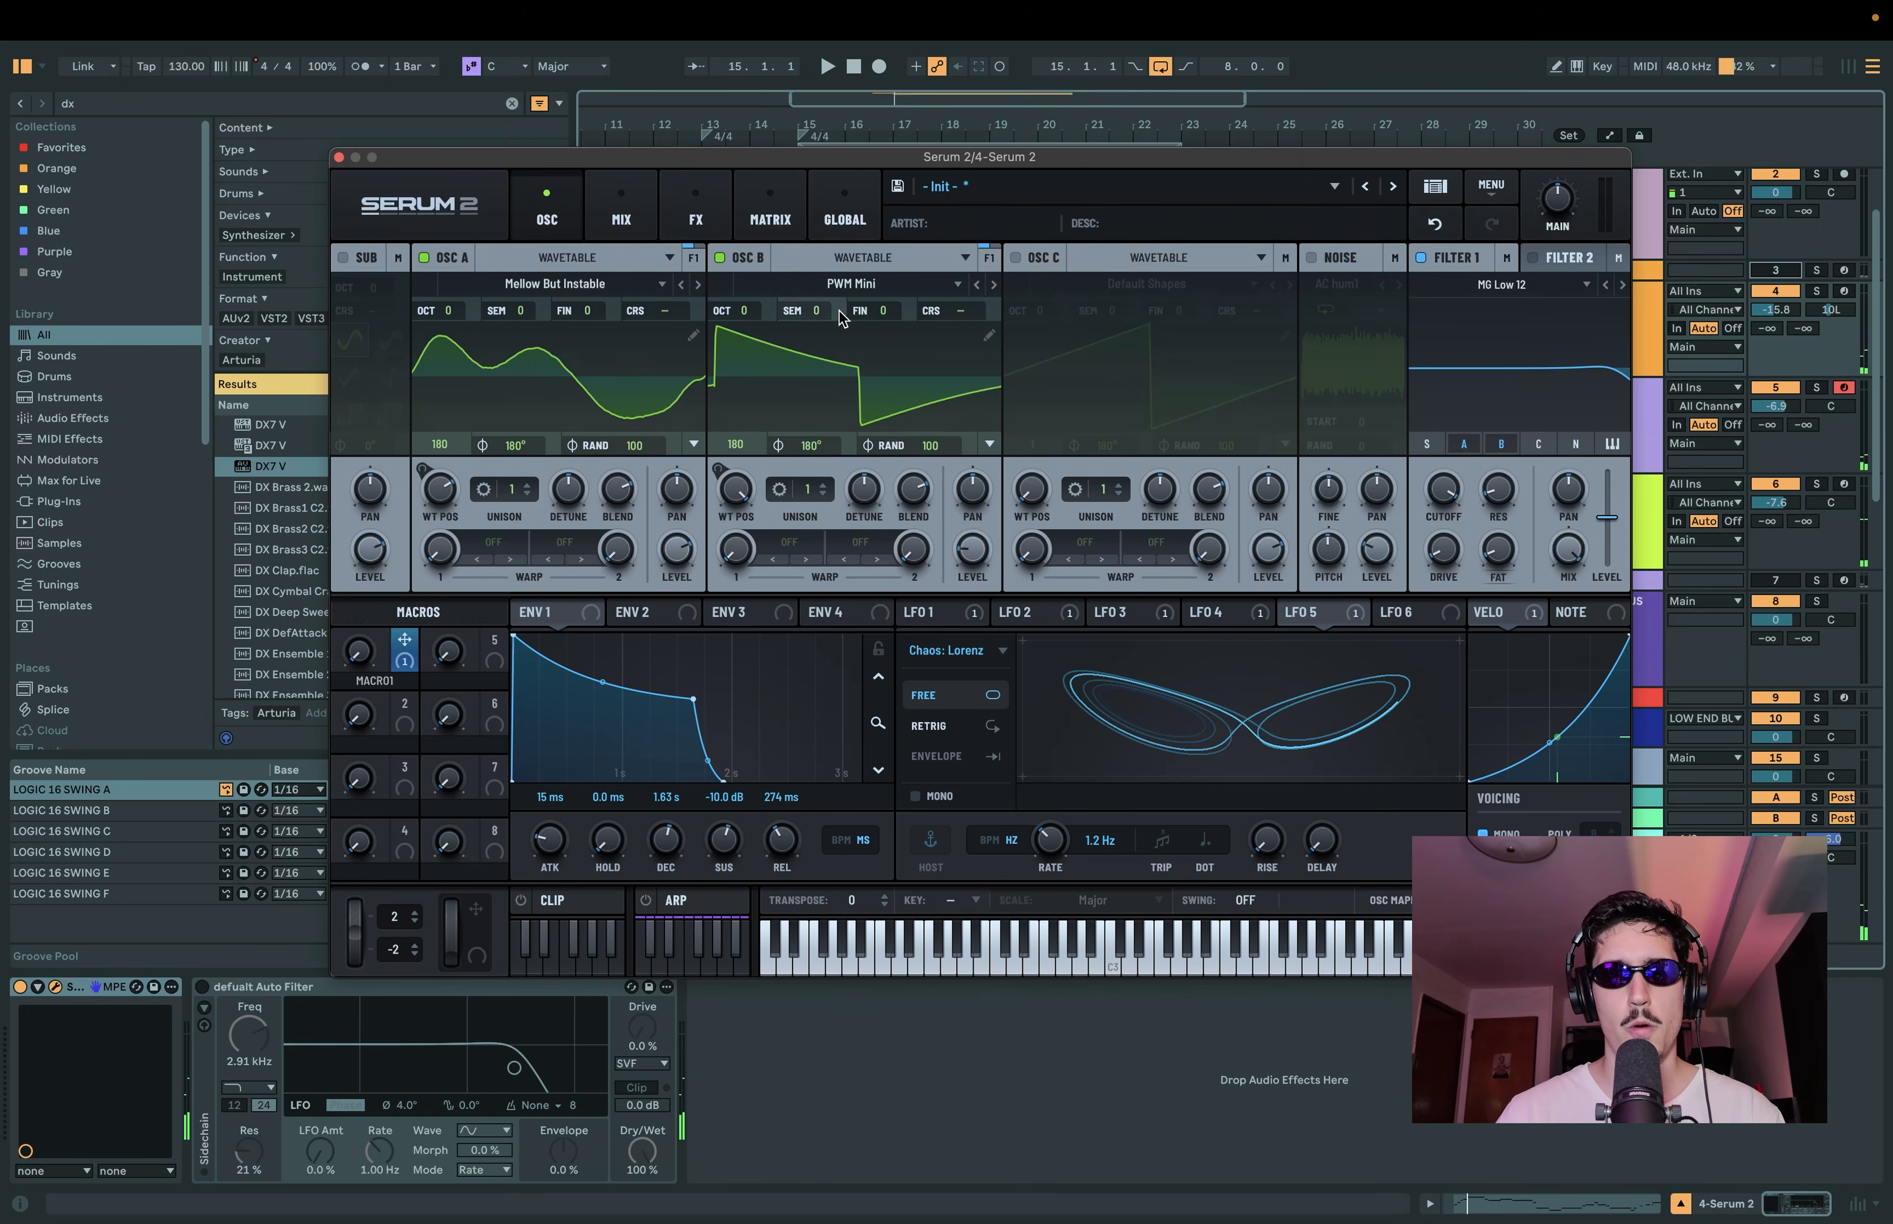
Step: Assign LFO 6 to the coarse pitch of oscillators A and B
{"action": "left_click", "coordinate": [1413, 613]}
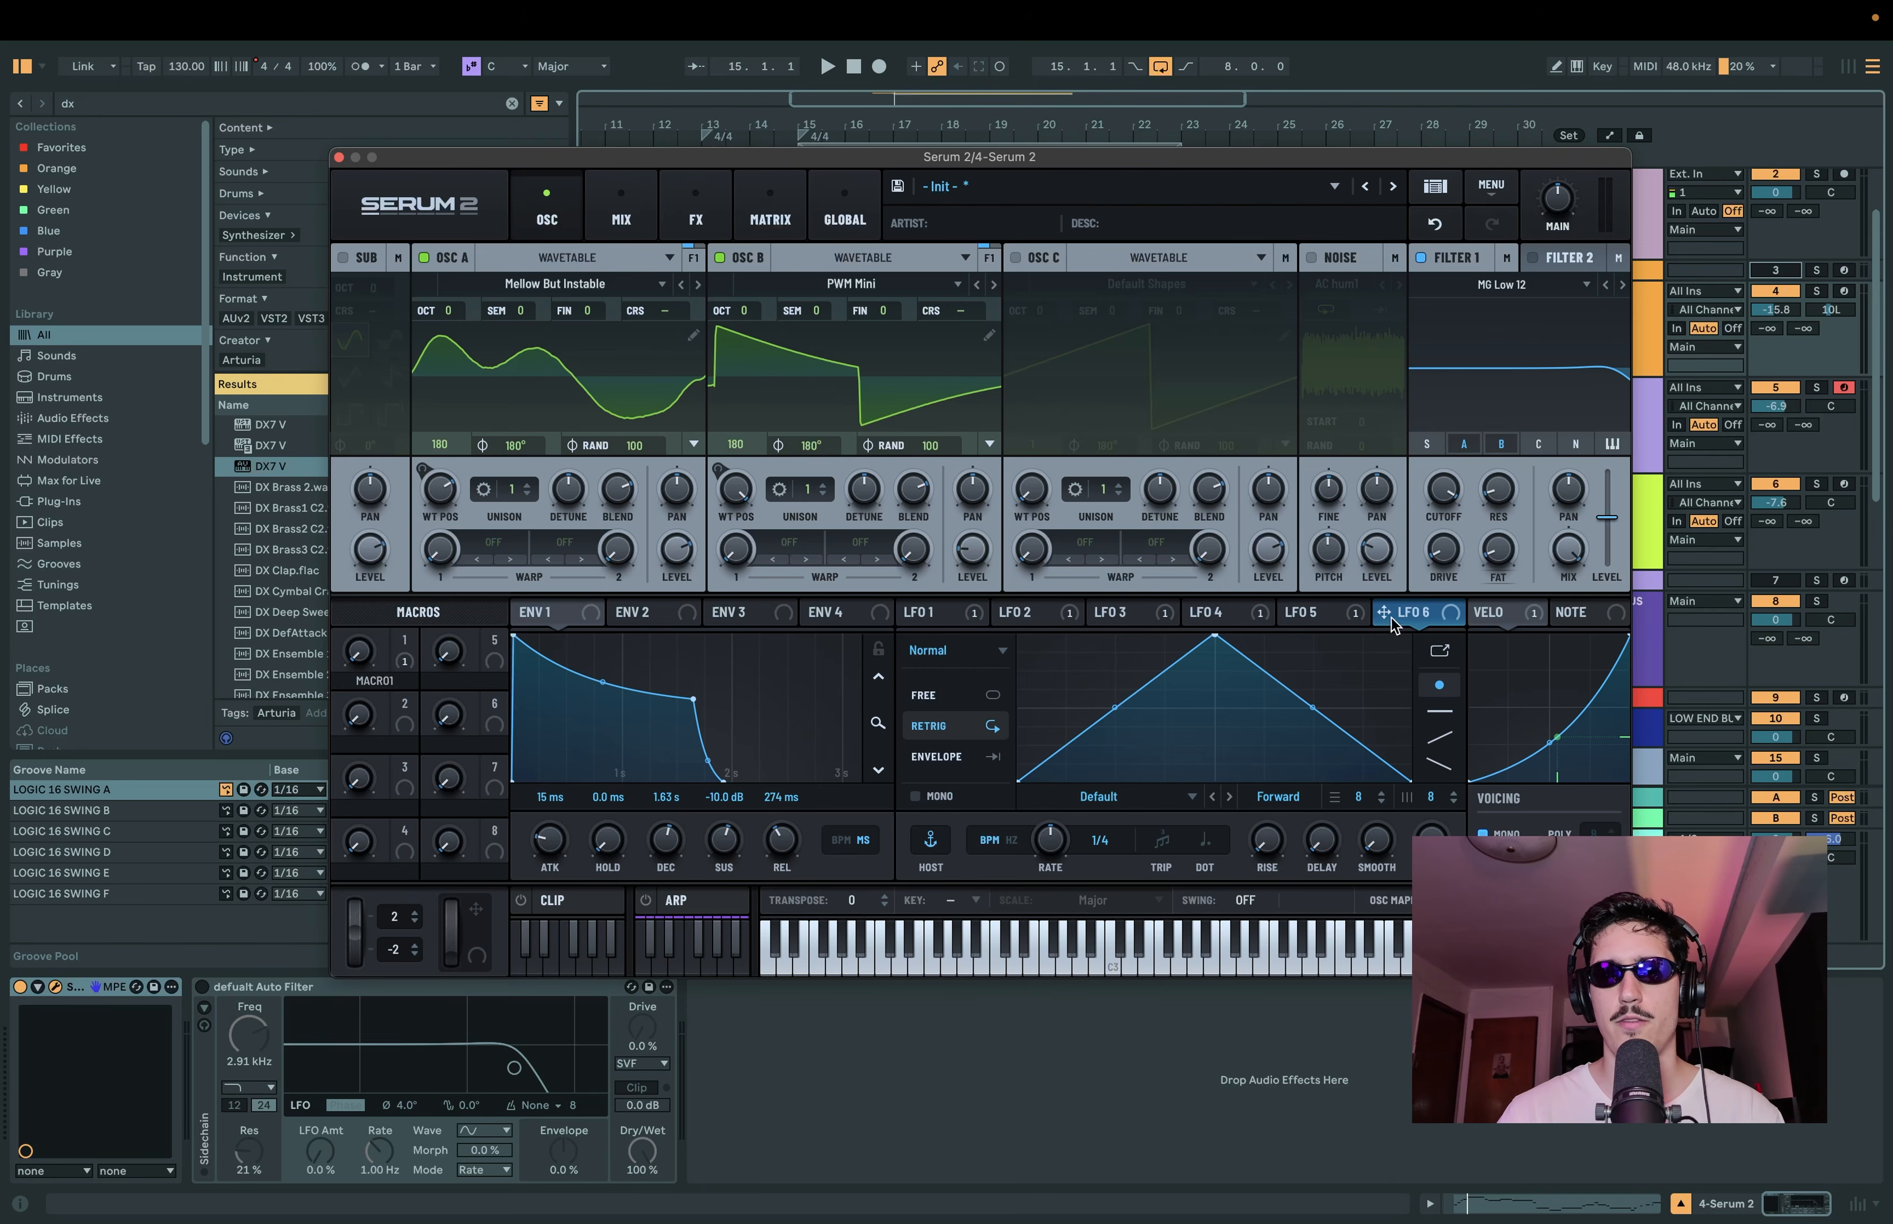
{"action": "left_click_drag", "start_coordinate": [1407, 619], "coordinate": [943, 391]}
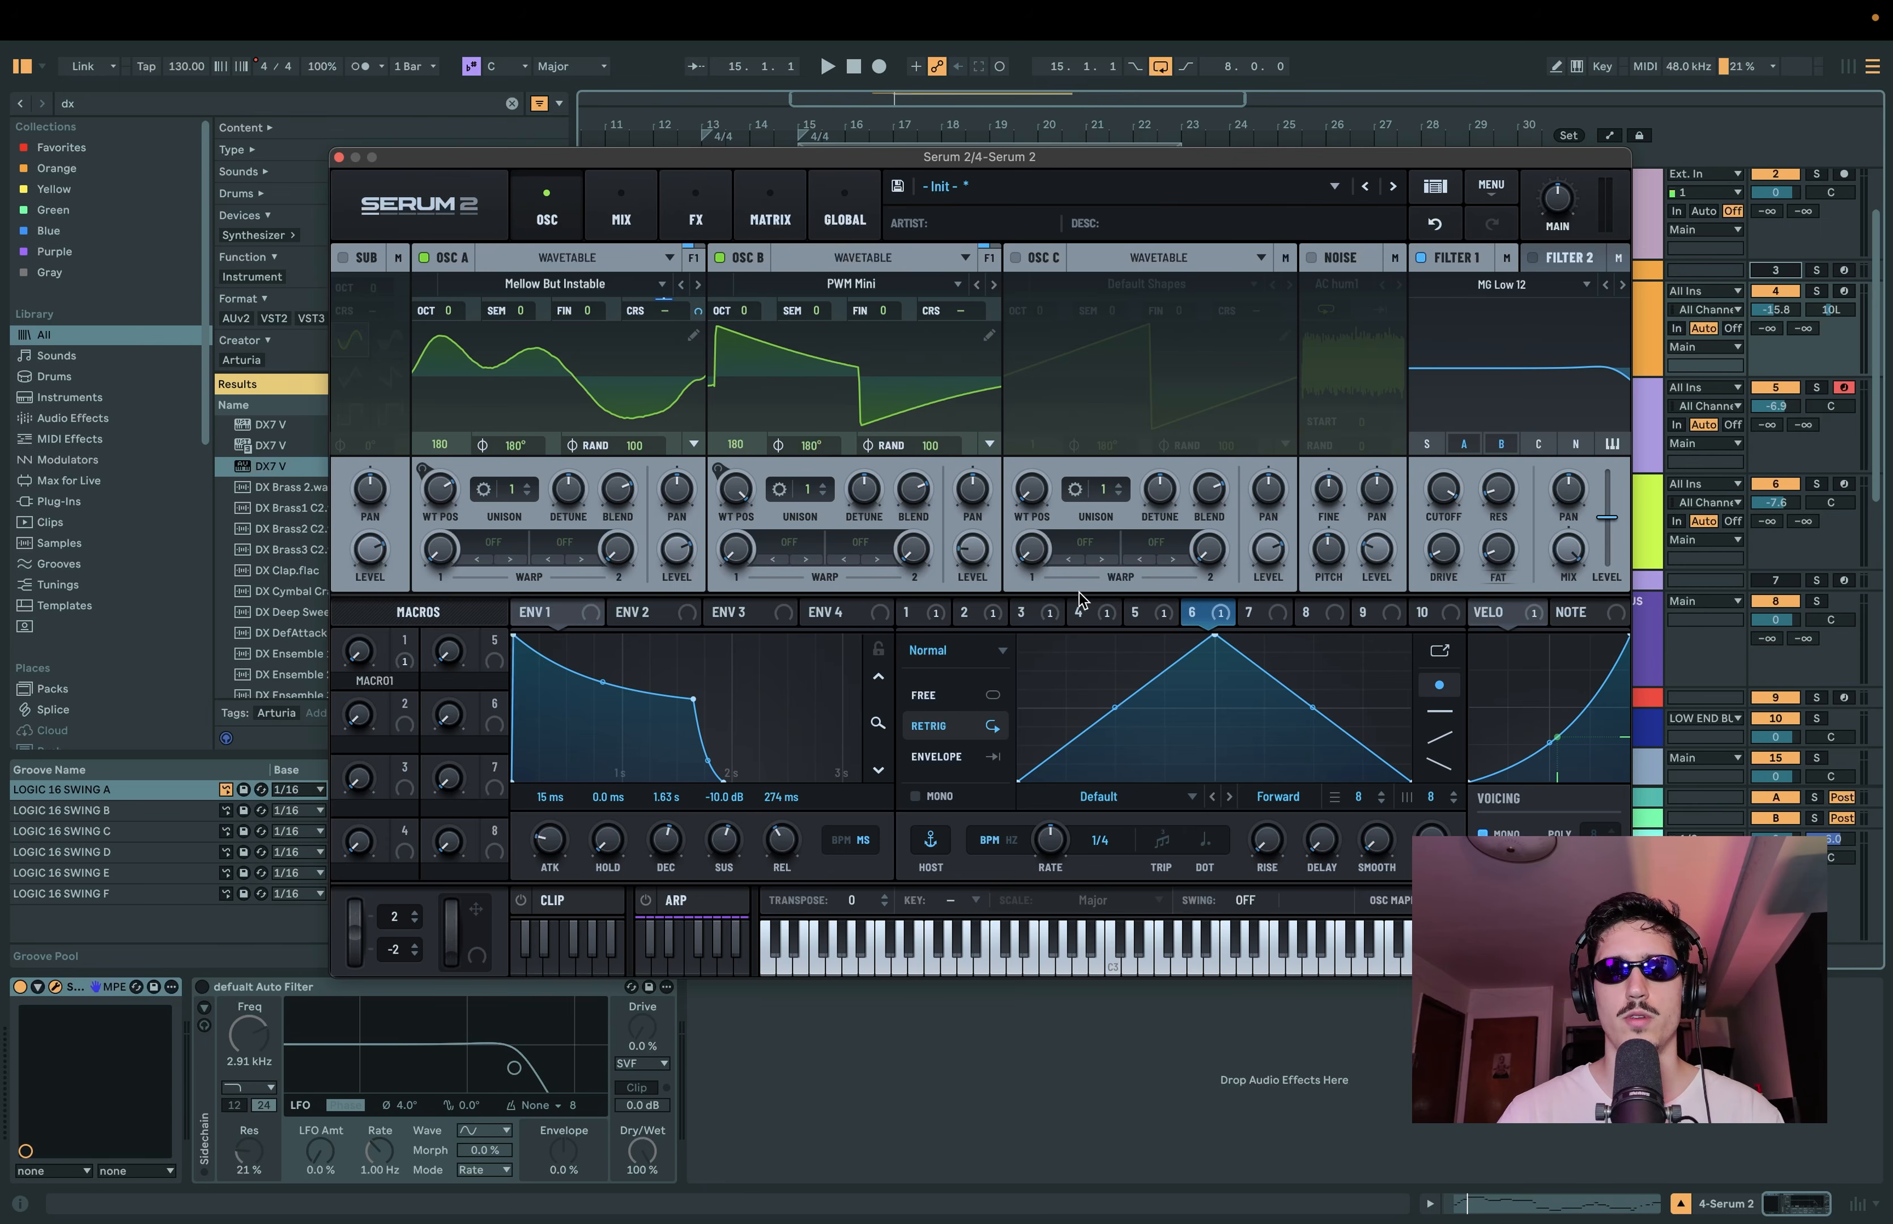
{"action": "left_click_drag", "start_coordinate": [1208, 619], "coordinate": [970, 320]}
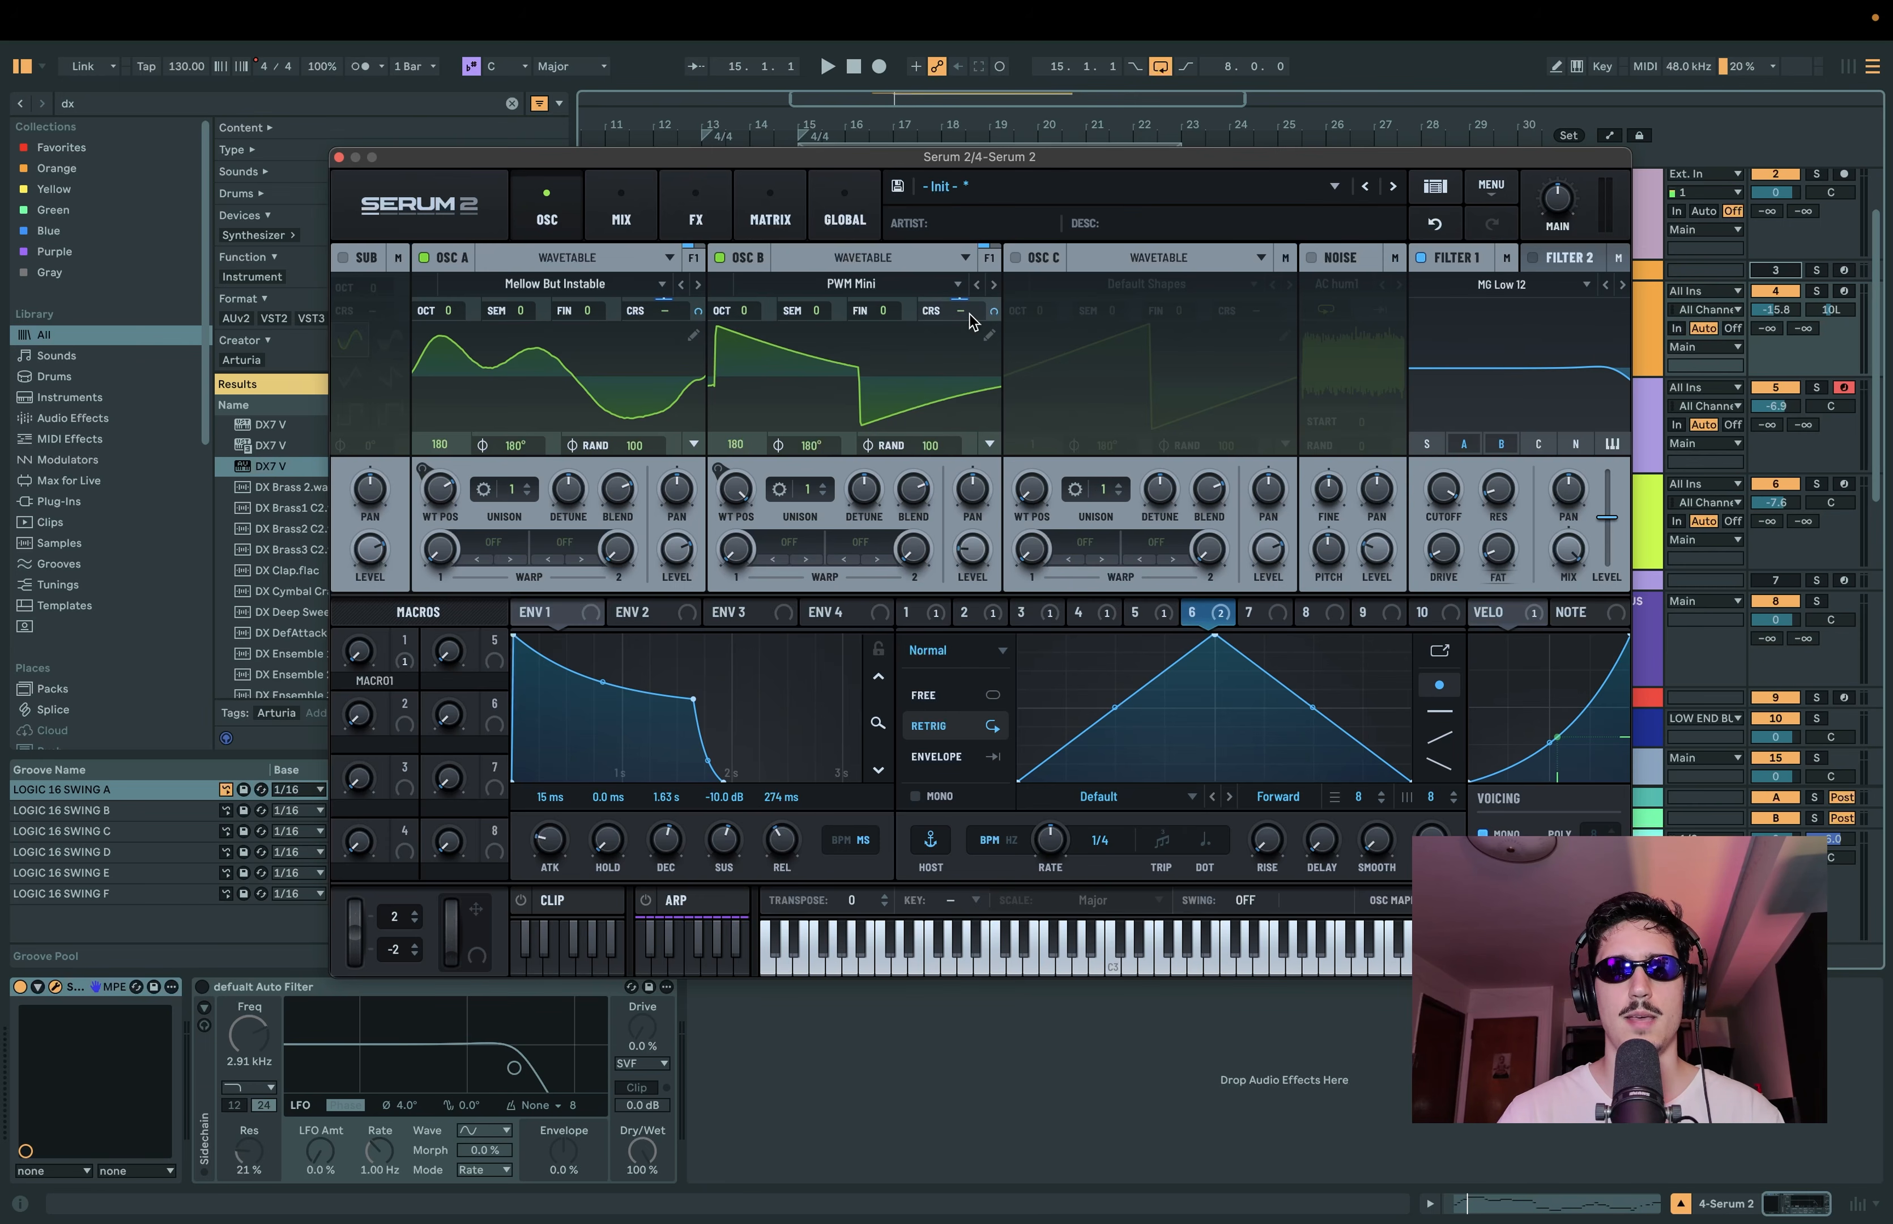
Step: Reduce both LFO 6 coarse pitch modulations to the same very small positive amount in the modulation matrix
{"action": "left_click", "coordinate": [770, 211]}
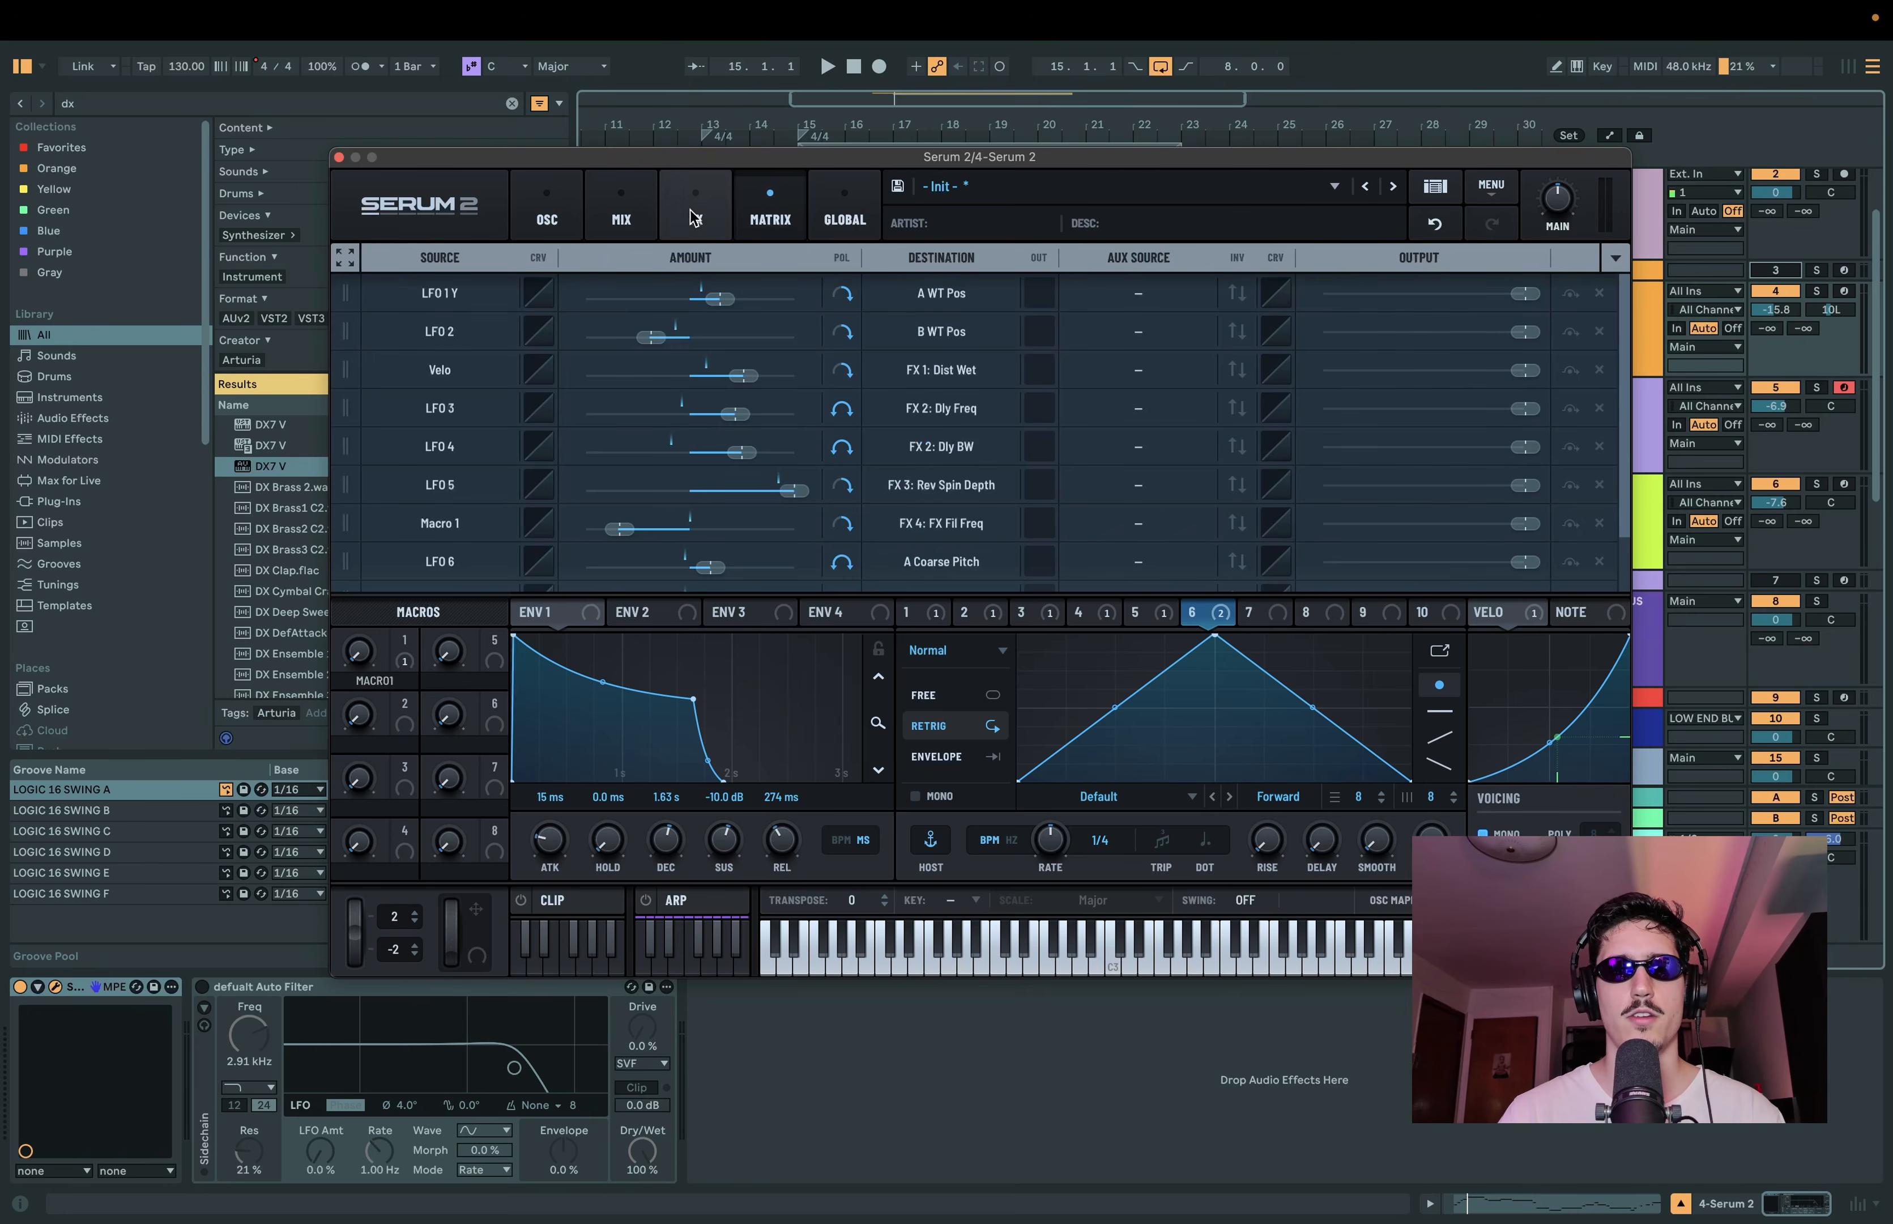
{"action": "scroll", "coordinate": [665, 436], "scroll_direction": "down", "scroll_amount": 2}
{"action": "key", "text": "space"}
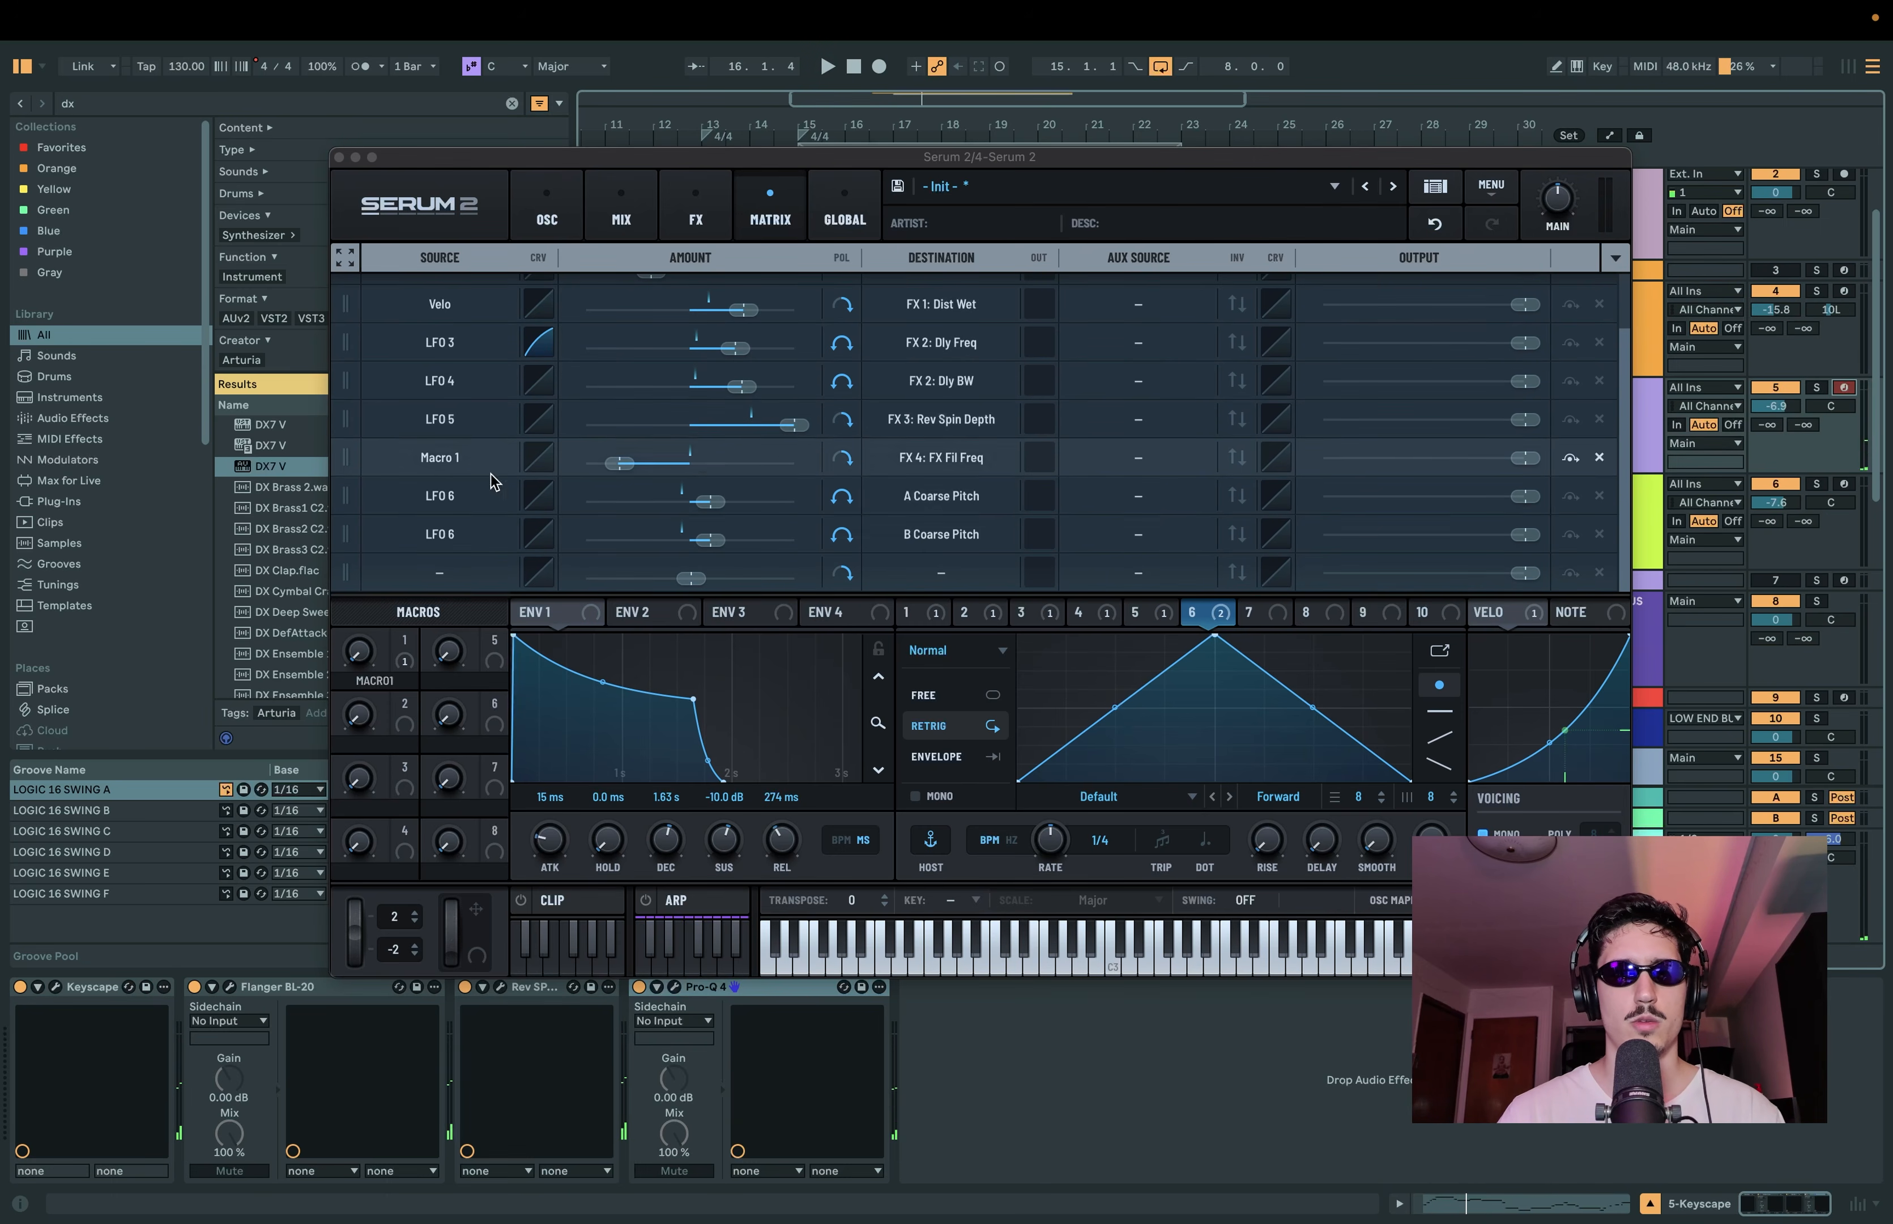
{"action": "double_click", "coordinate": [711, 501]}
{"action": "double_click", "coordinate": [714, 540]}
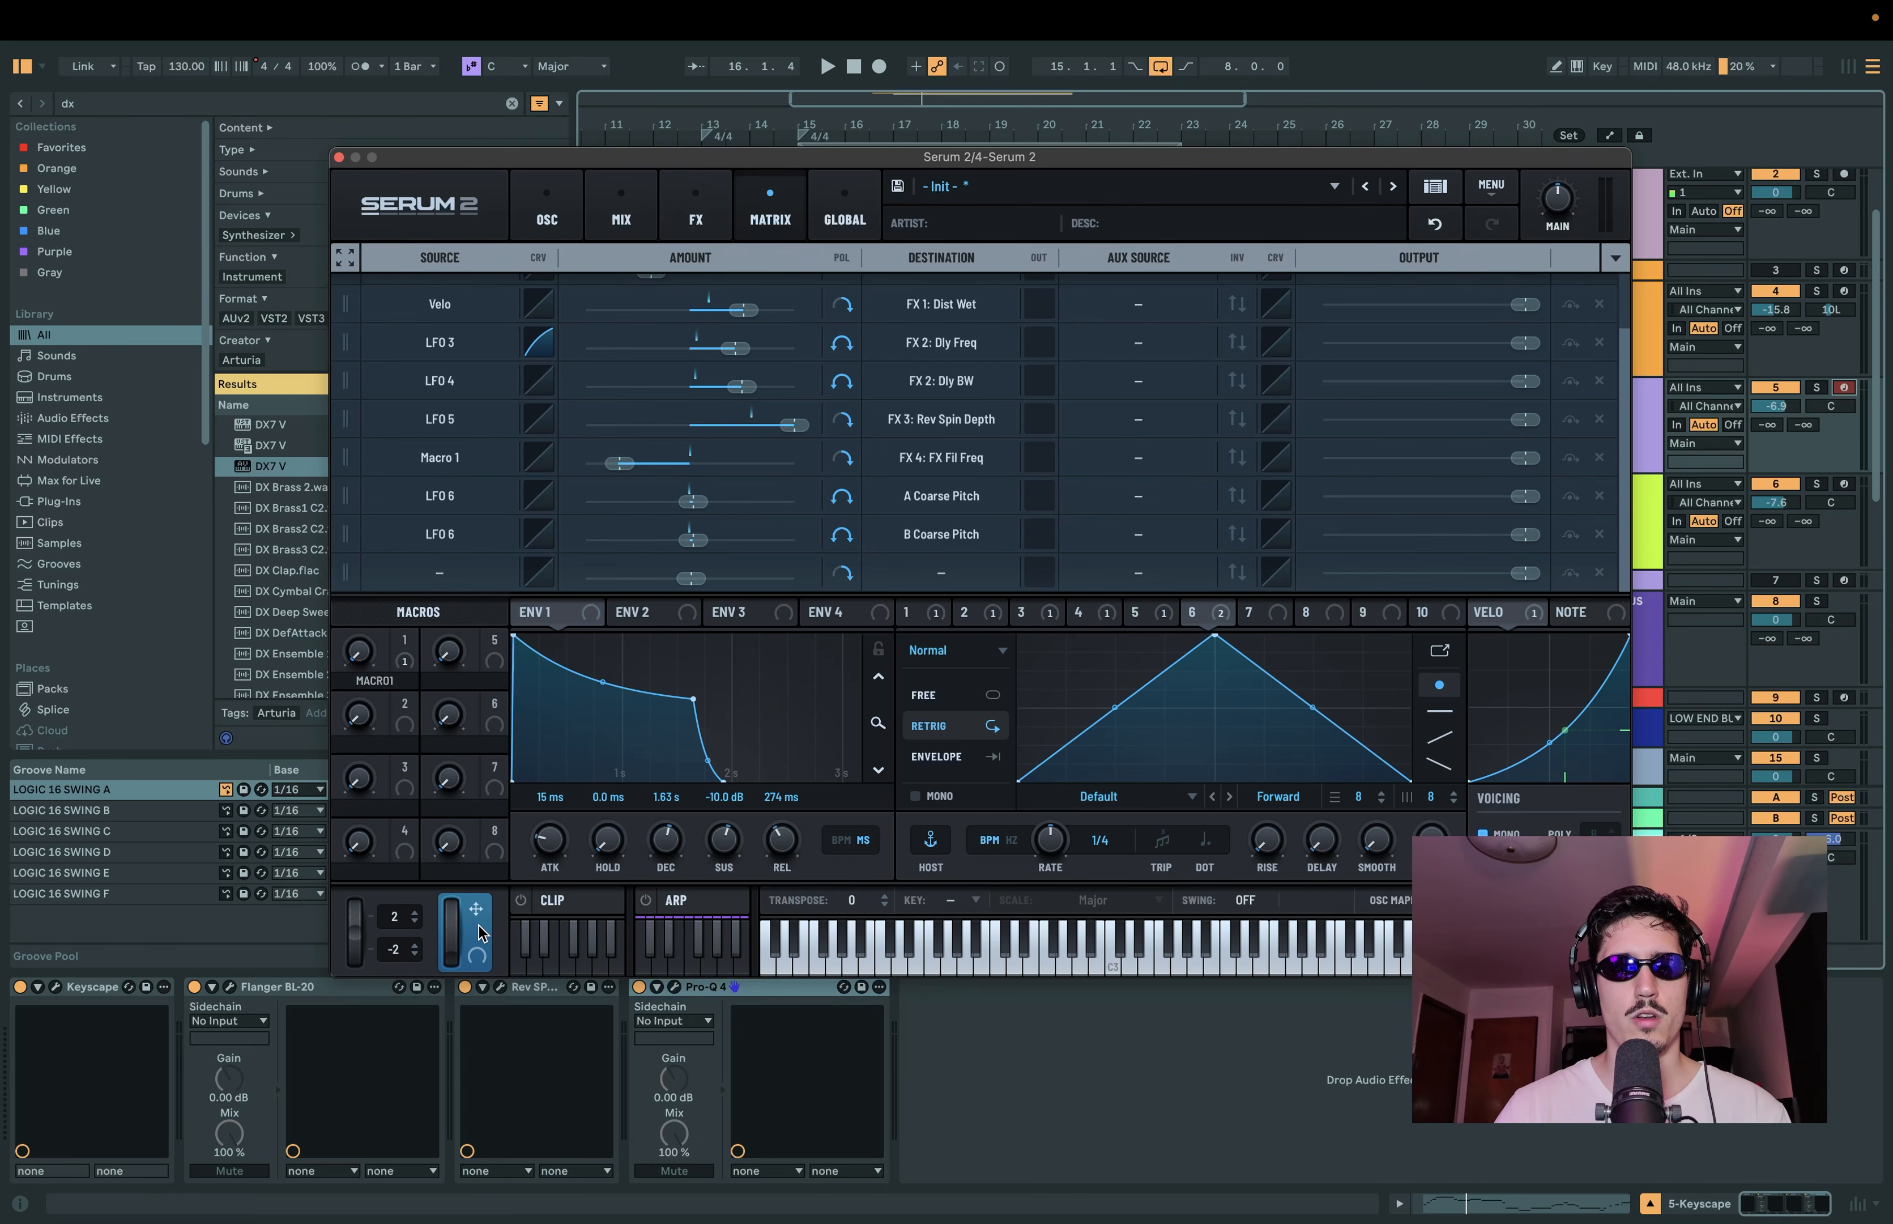
Step: Make the mod wheel the aux source for both LFO 6 coarse pitch modulations
{"action": "left_click_drag", "start_coordinate": [476, 910], "coordinate": [1145, 493]}
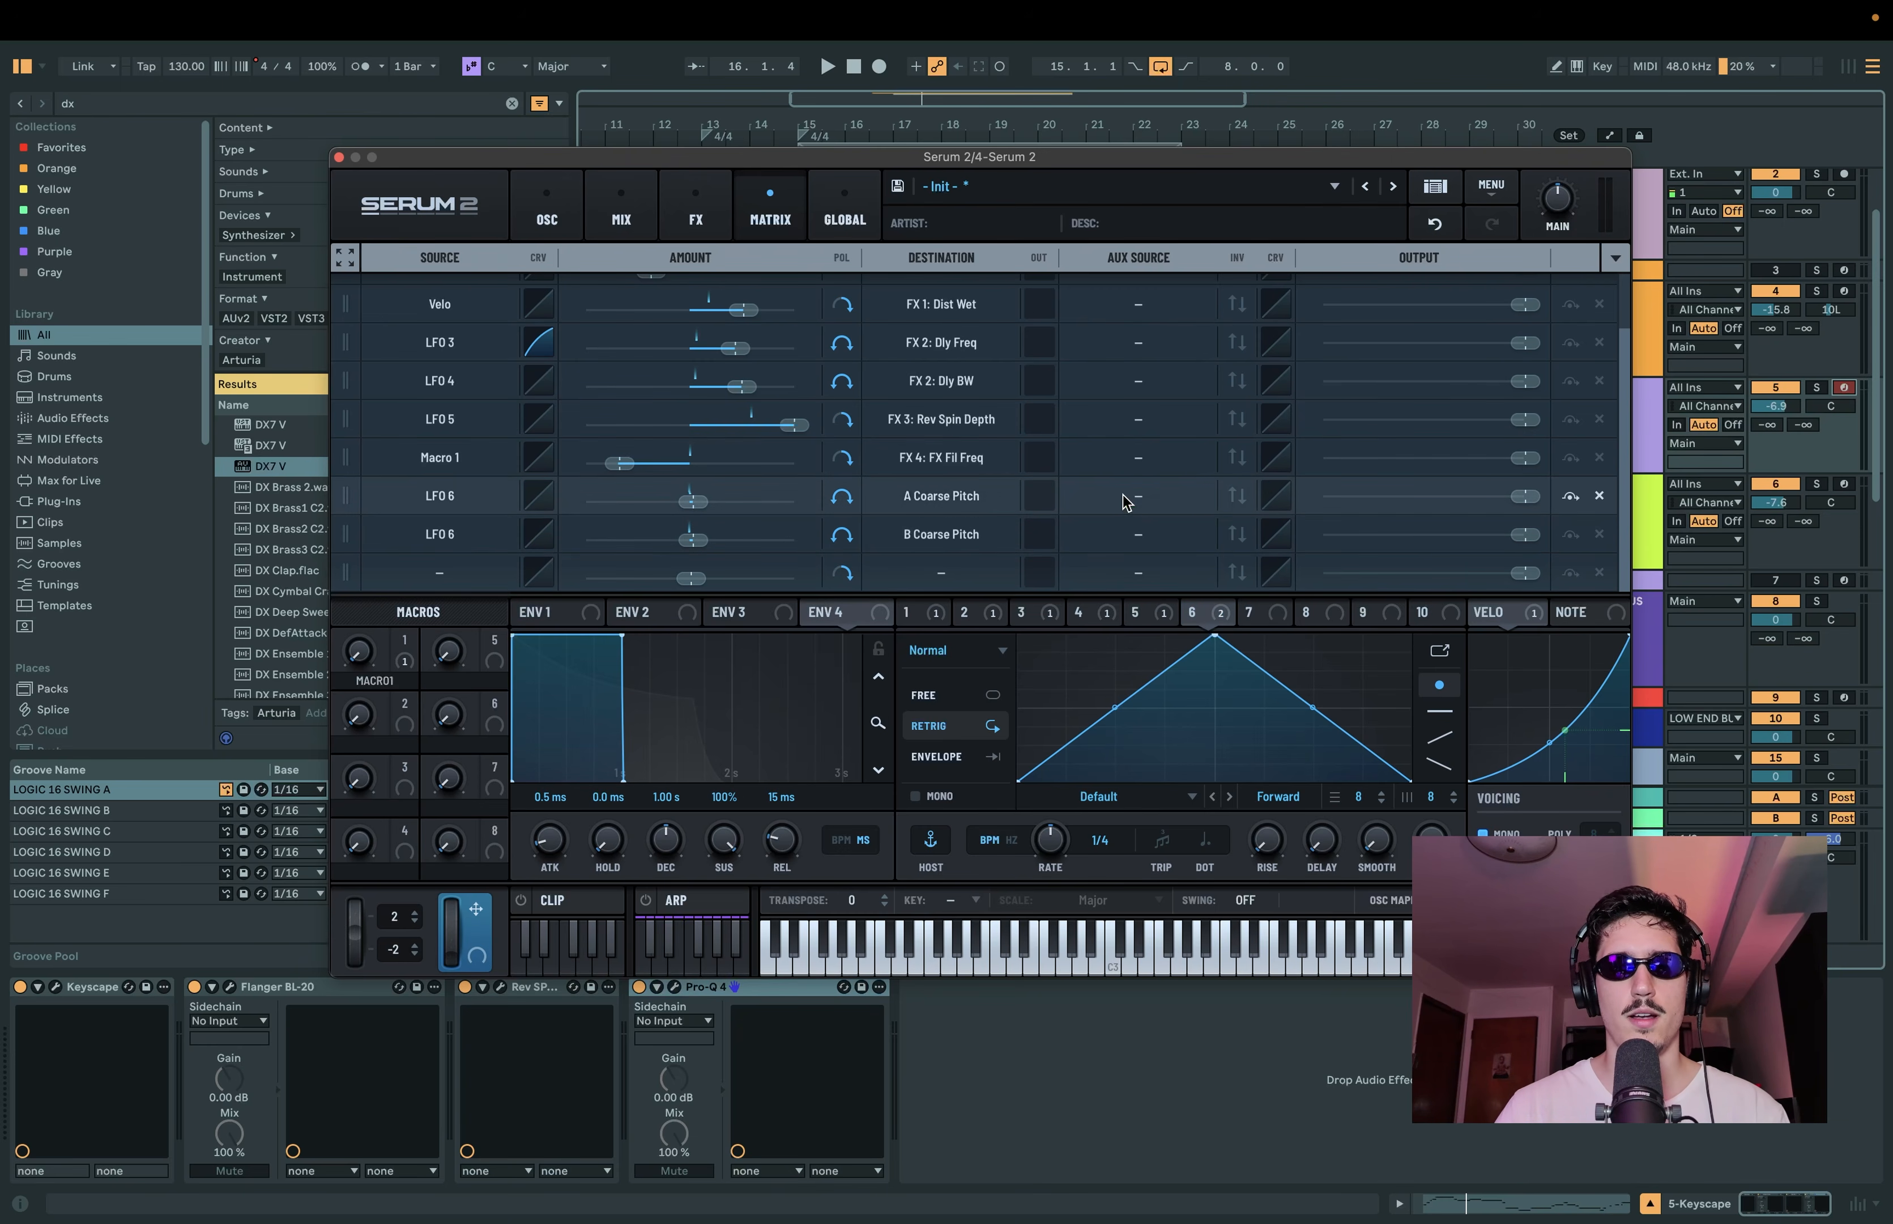
{"action": "left_click_drag", "start_coordinate": [477, 937], "coordinate": [1129, 543]}
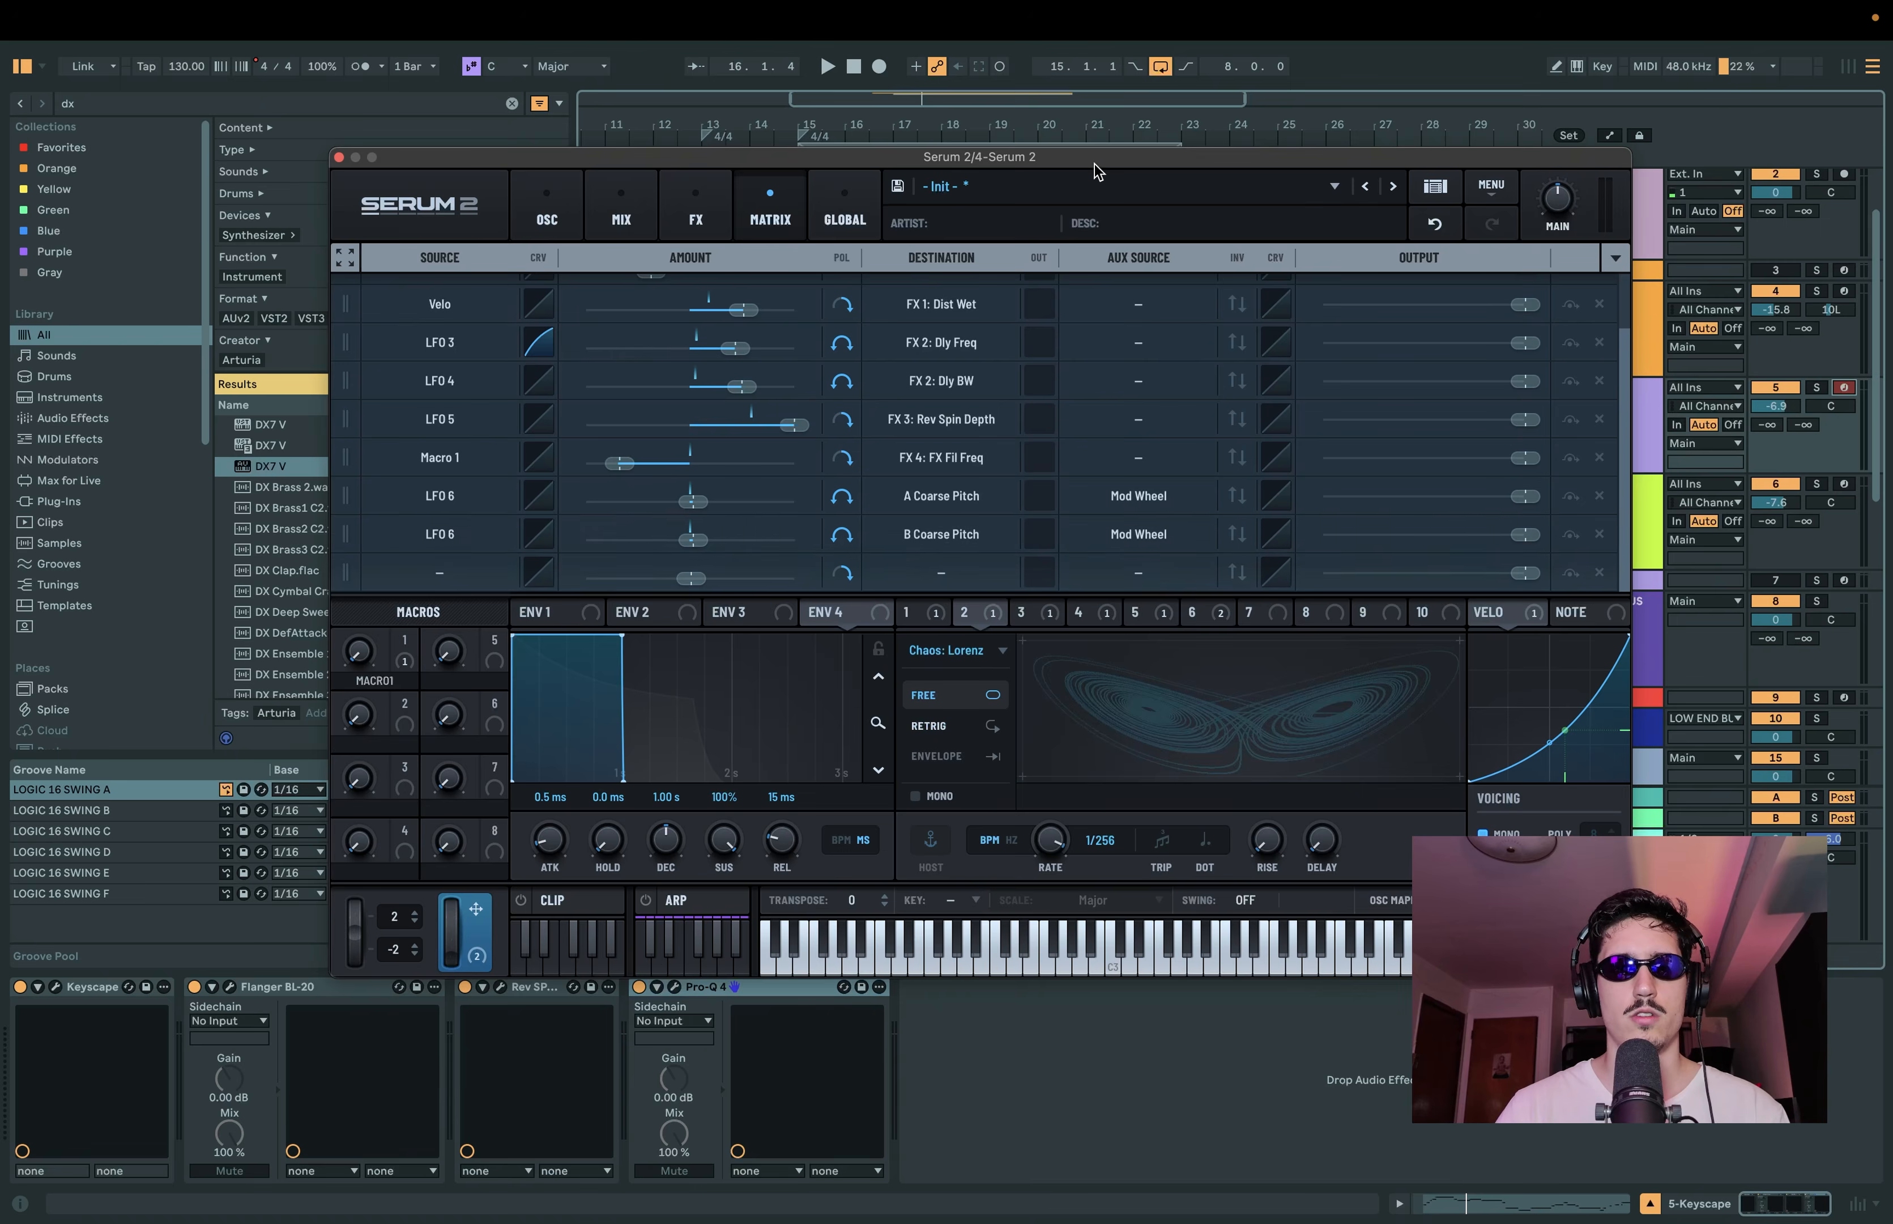
{"action": "left_click_drag", "start_coordinate": [1096, 157], "coordinate": [1047, 84]}
{"action": "left_click", "coordinate": [496, 139]}
{"action": "left_click", "coordinate": [747, 162]}
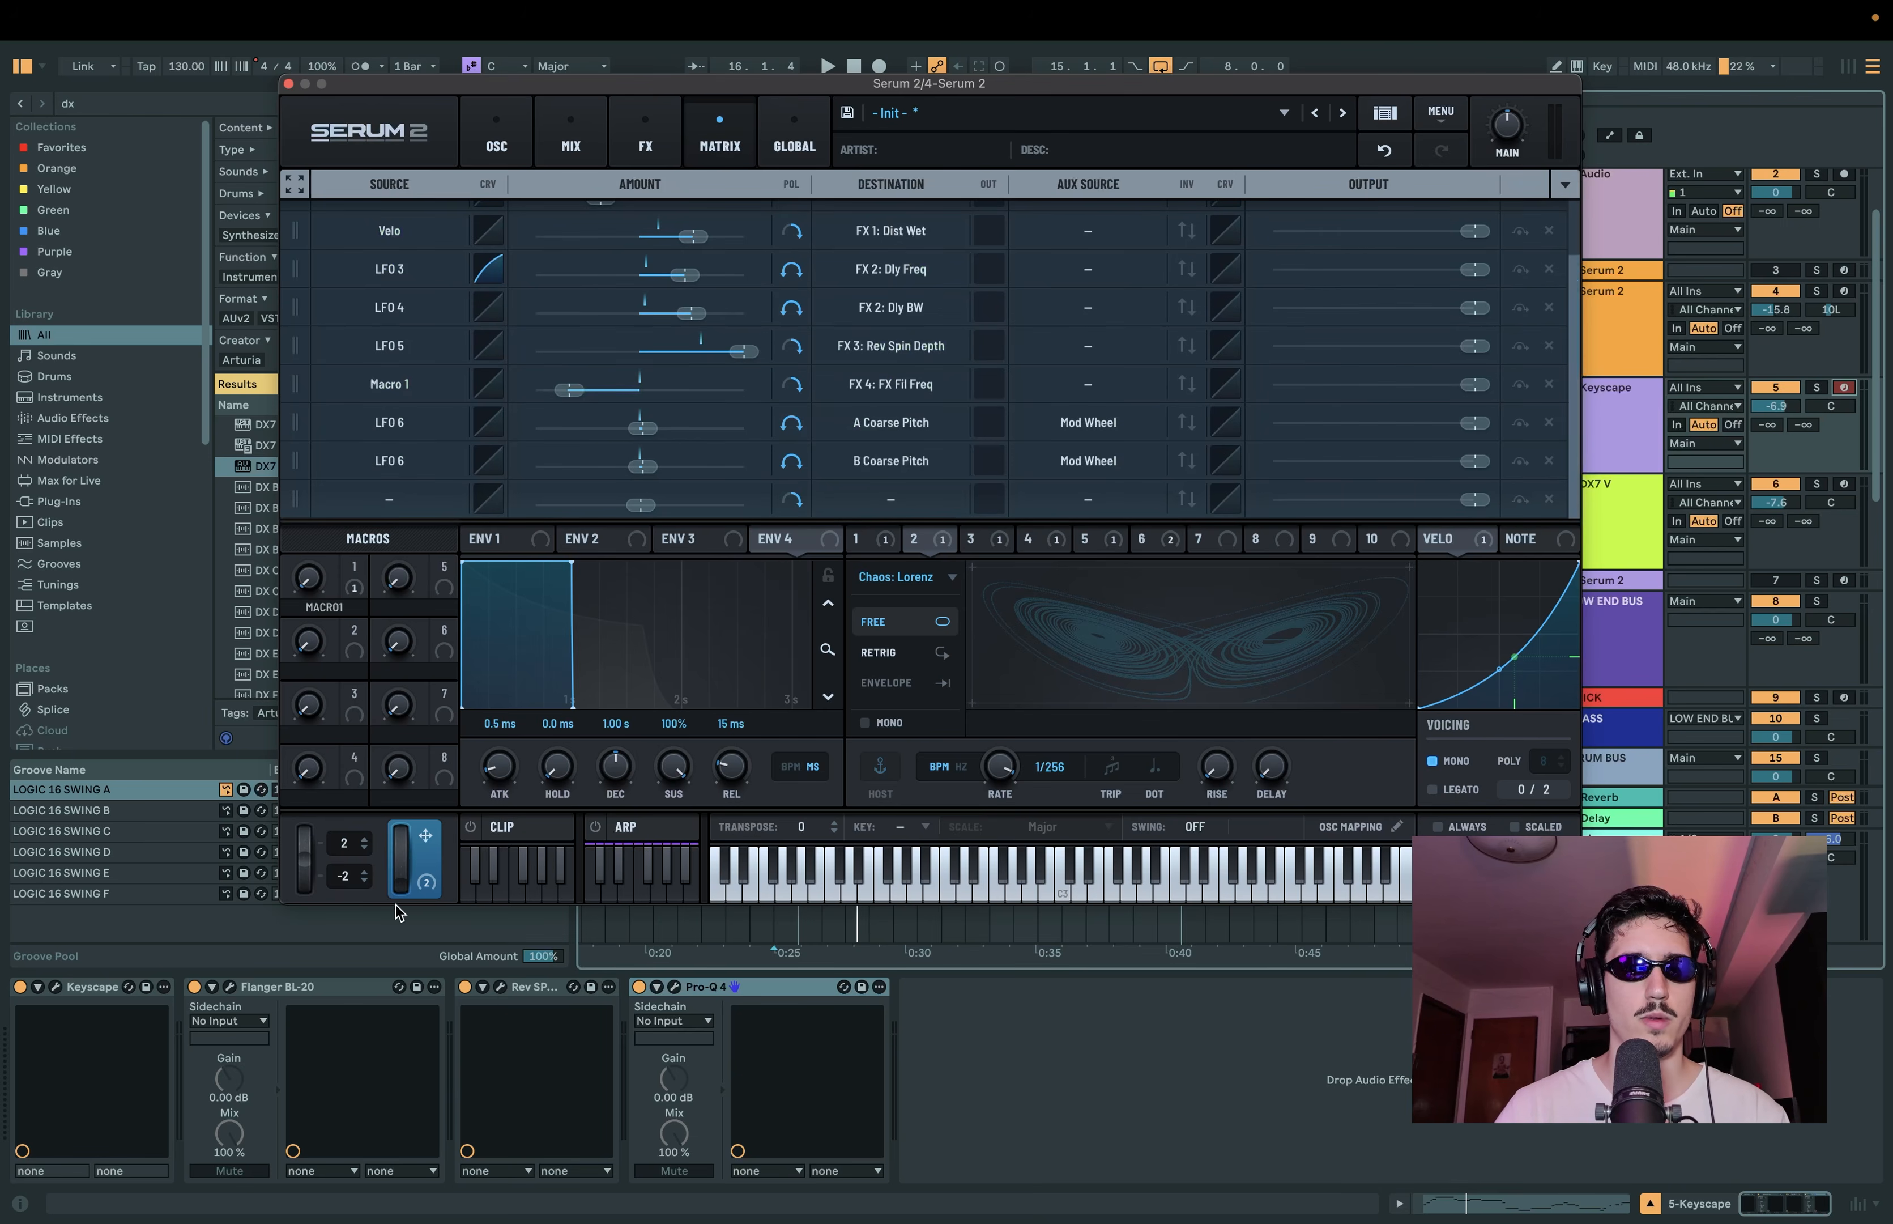
Step: Set LFO 6's rate to 1/16 and audition the vibrato while moving the mod wheel
{"action": "left_click_drag", "start_coordinate": [404, 874], "coordinate": [419, 722]}
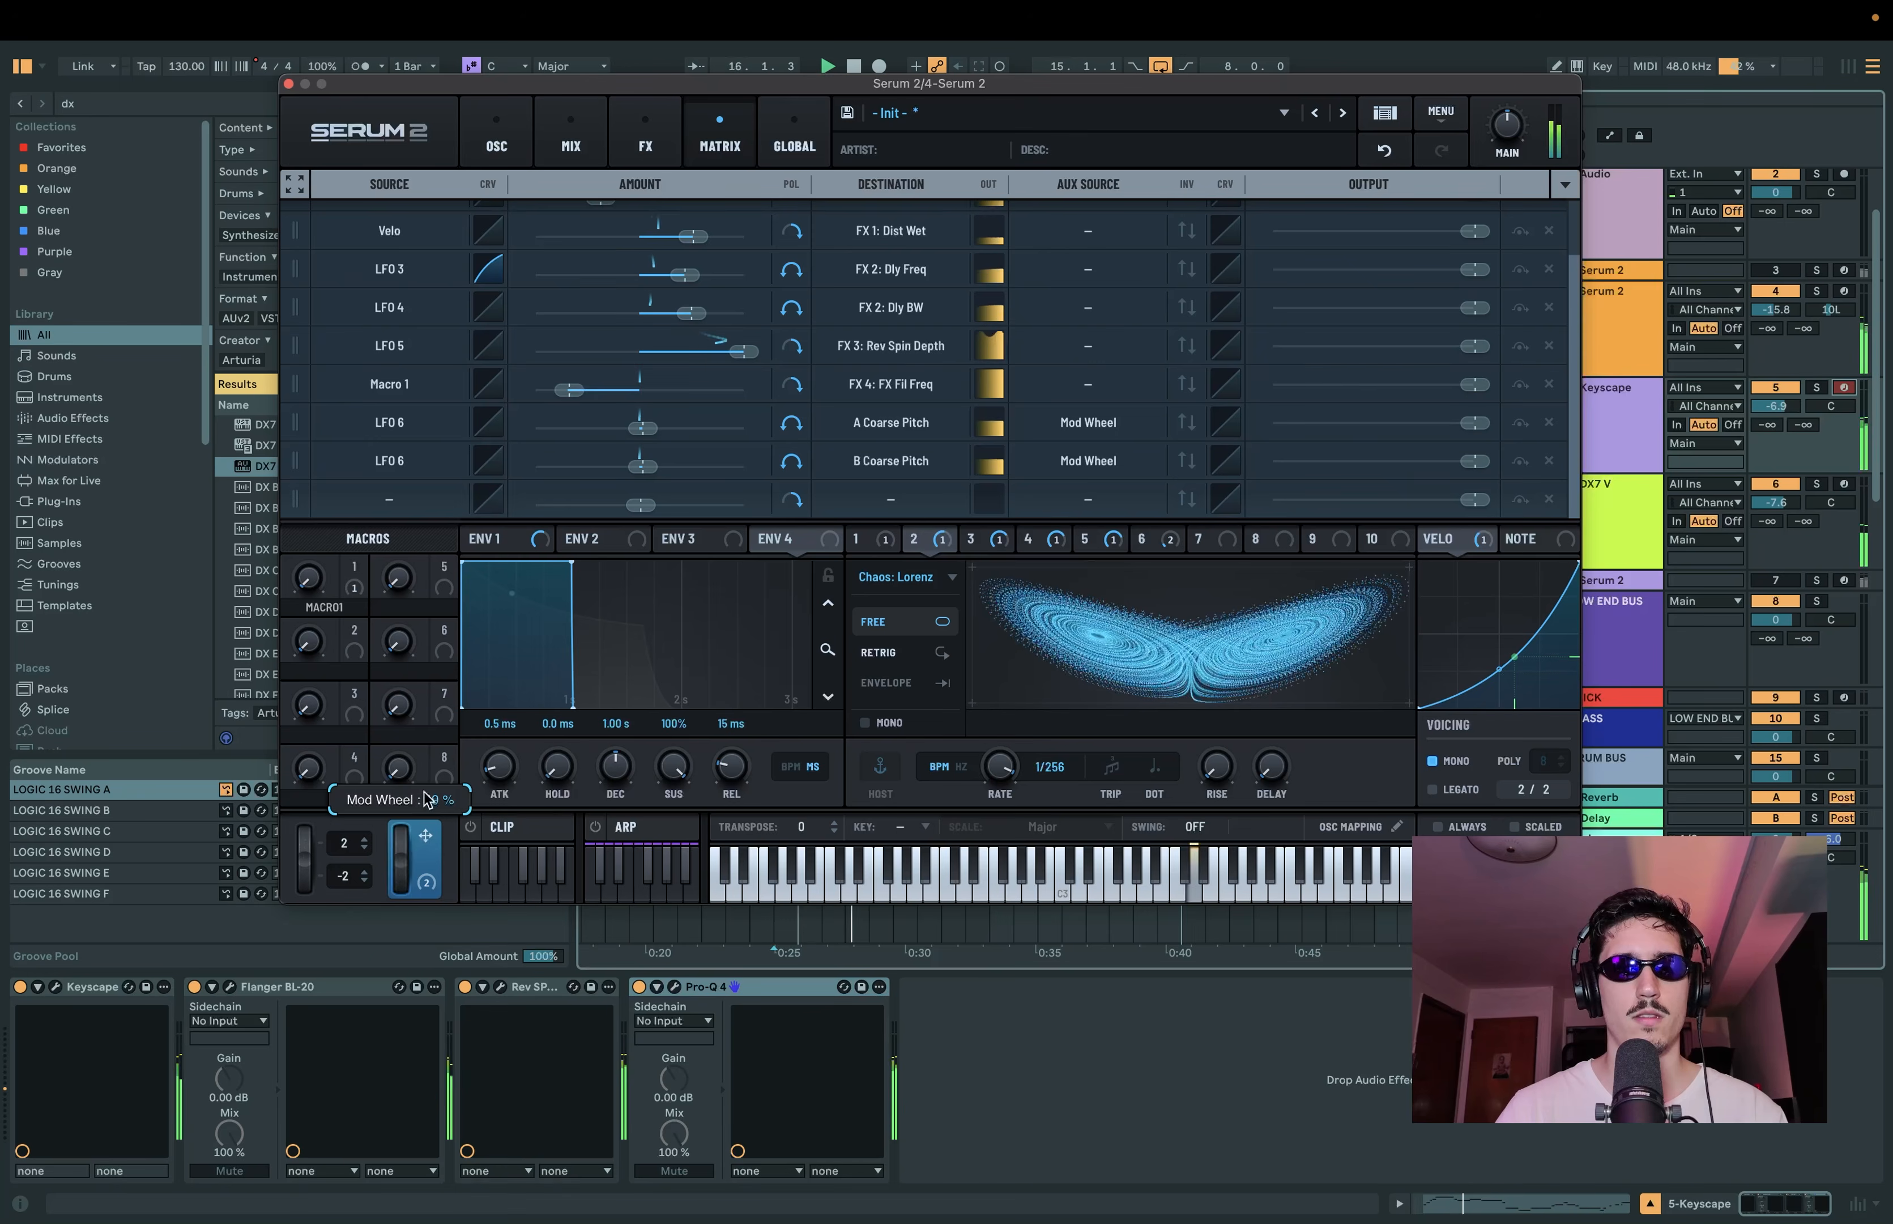
{"action": "left_click", "coordinate": [1066, 544]}
{"action": "left_click", "coordinate": [1087, 544]}
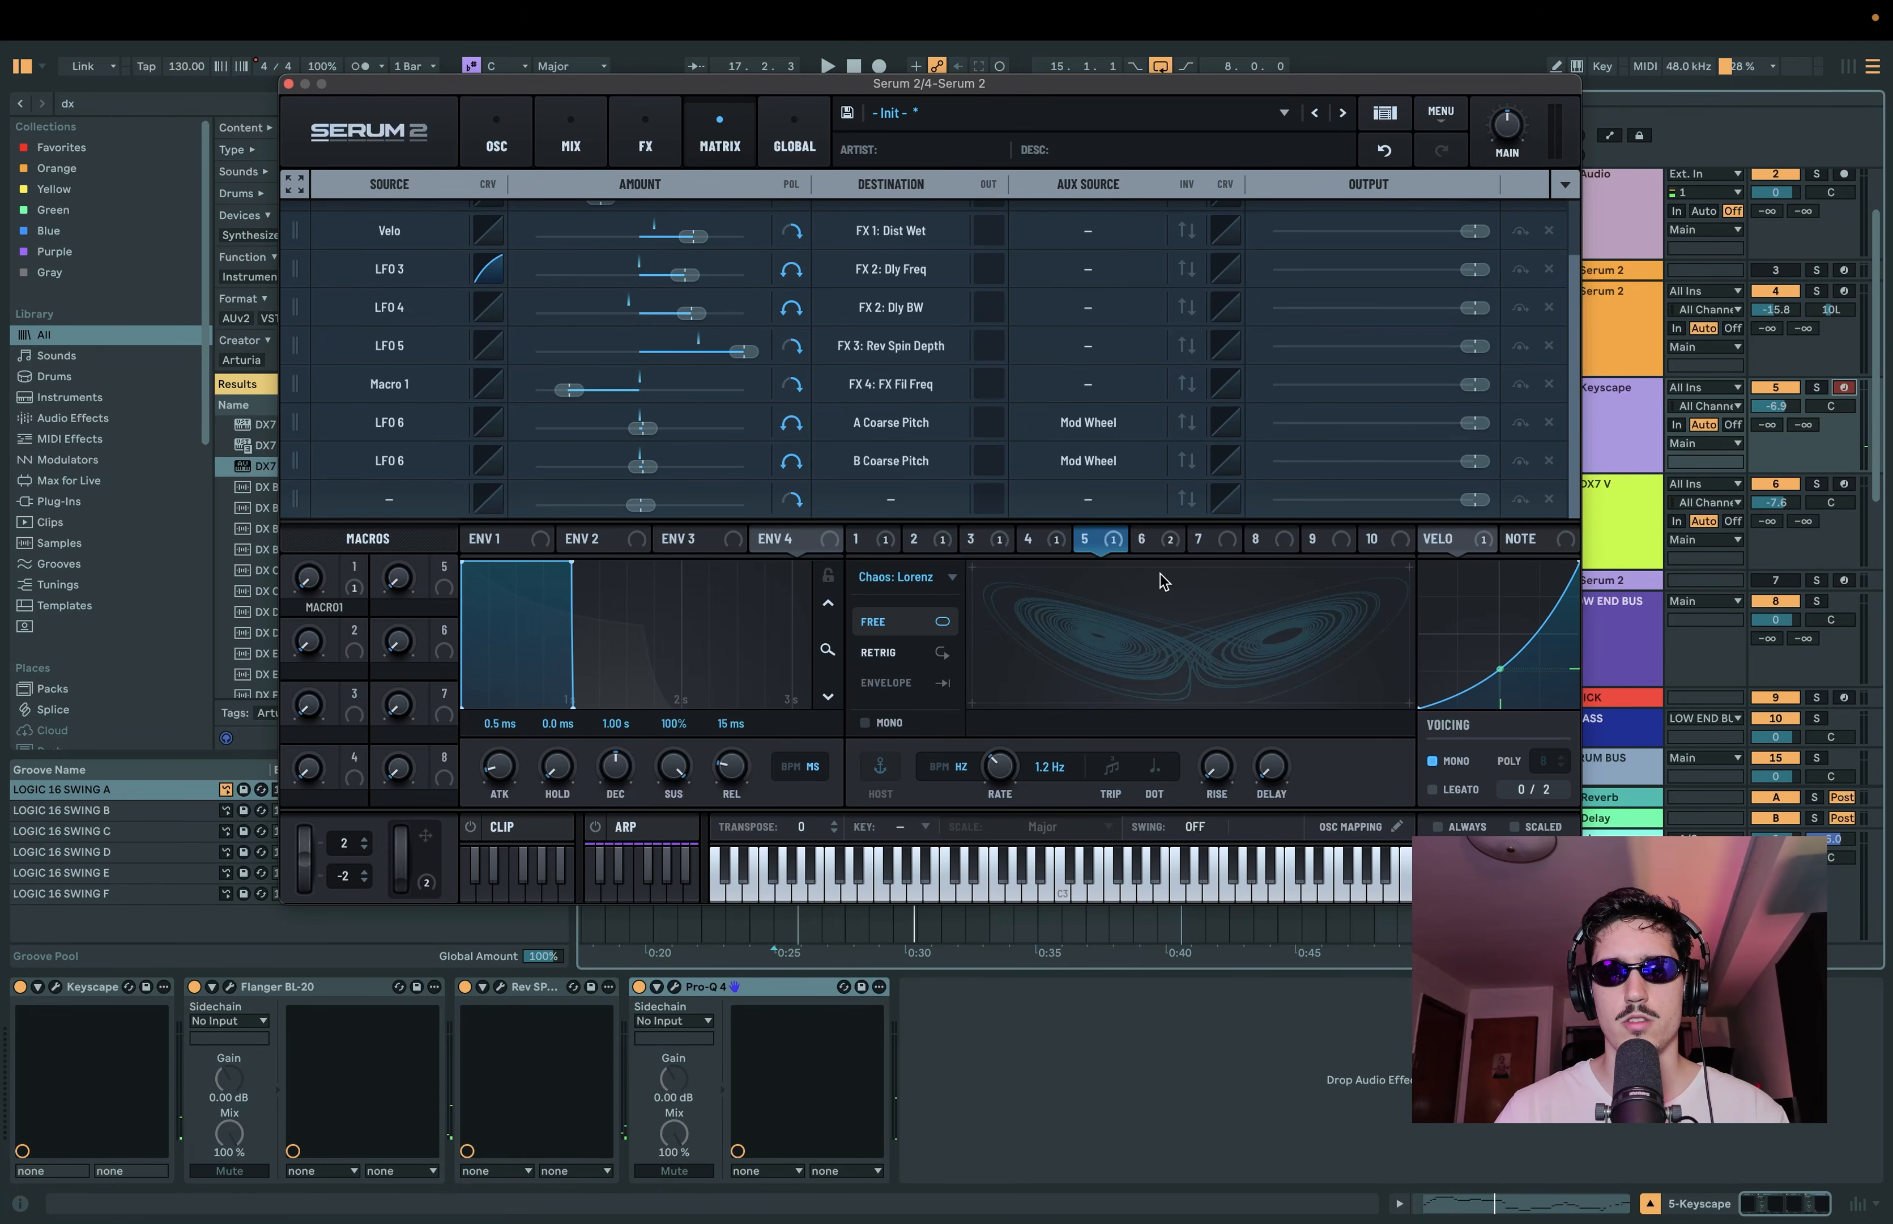
{"action": "left_click", "coordinate": [1181, 540]}
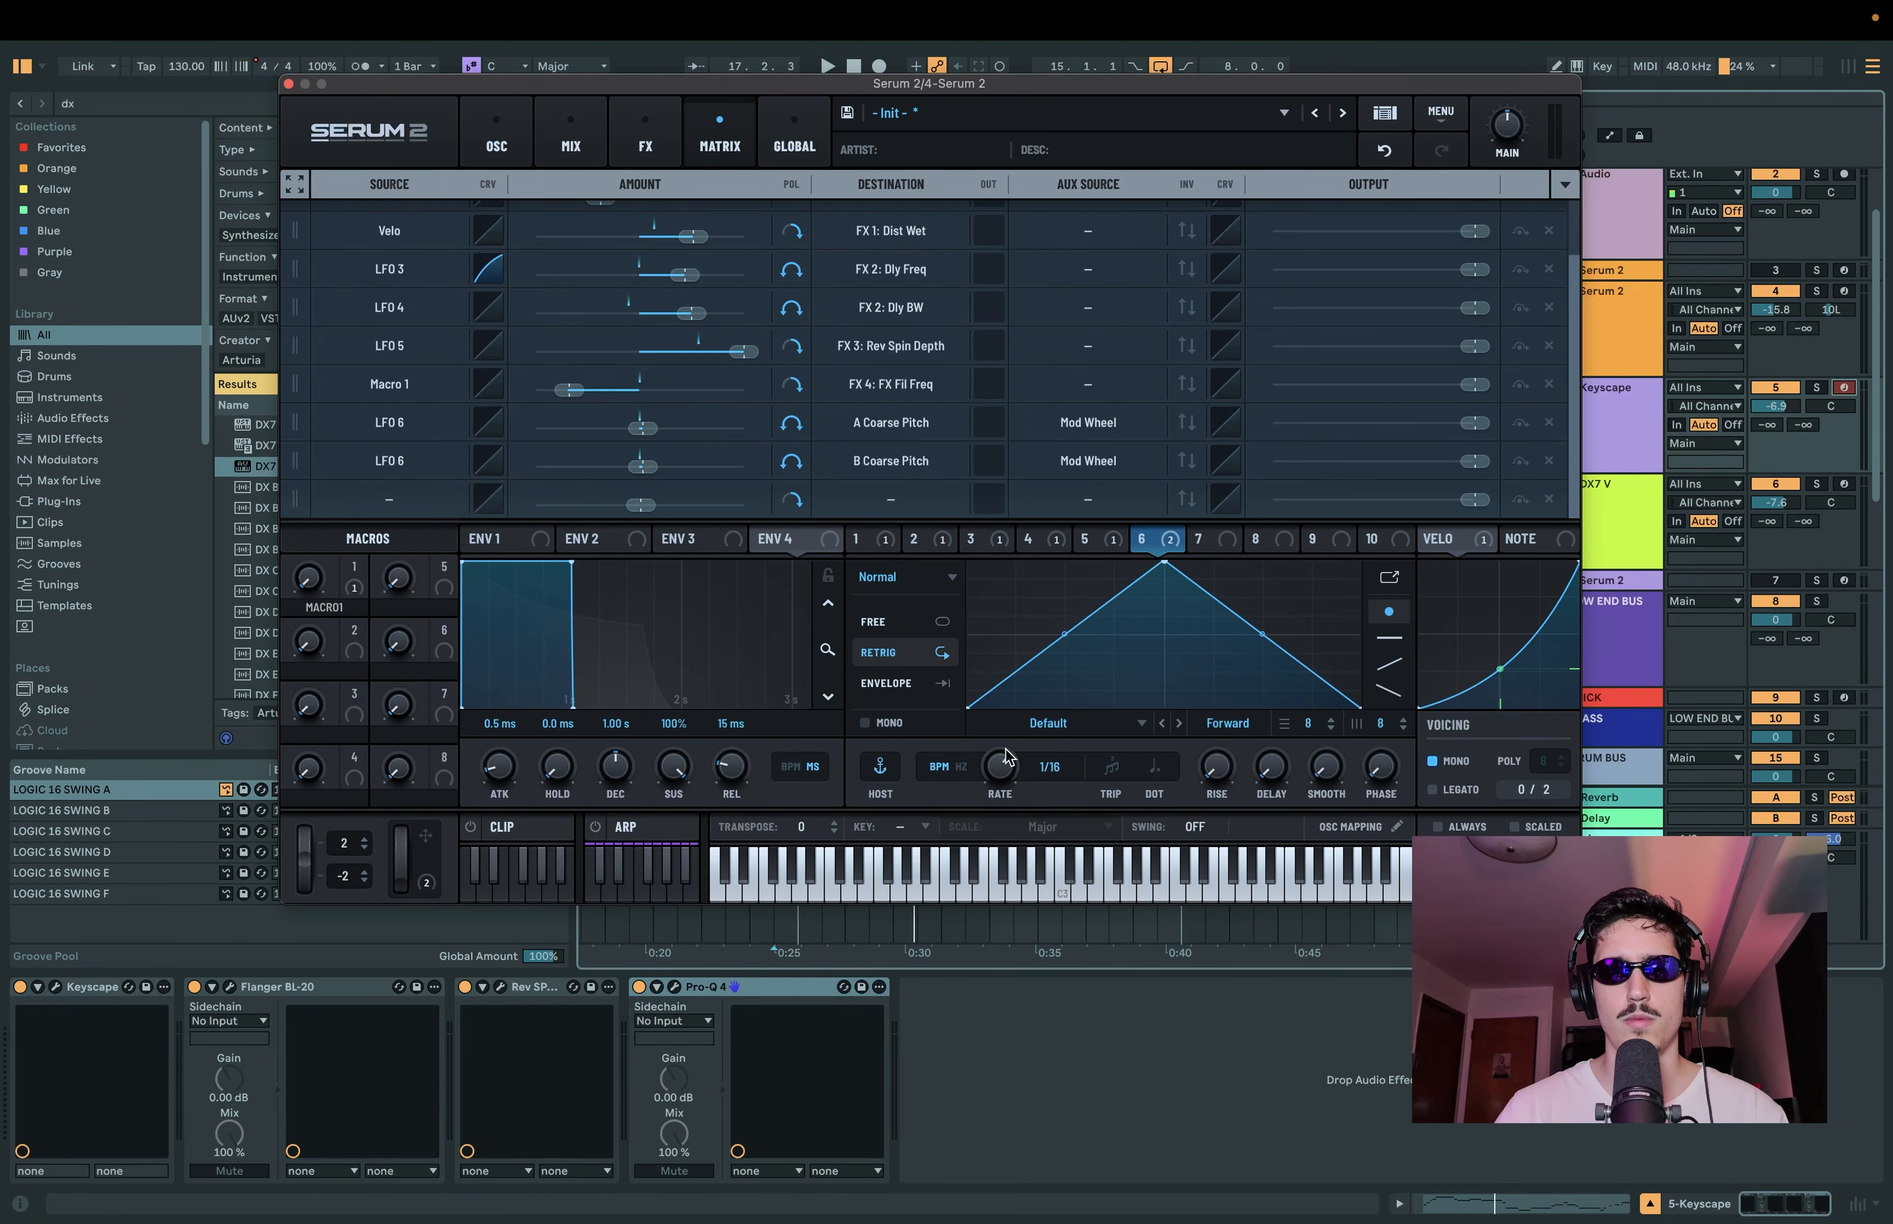
{"action": "key", "text": "space"}
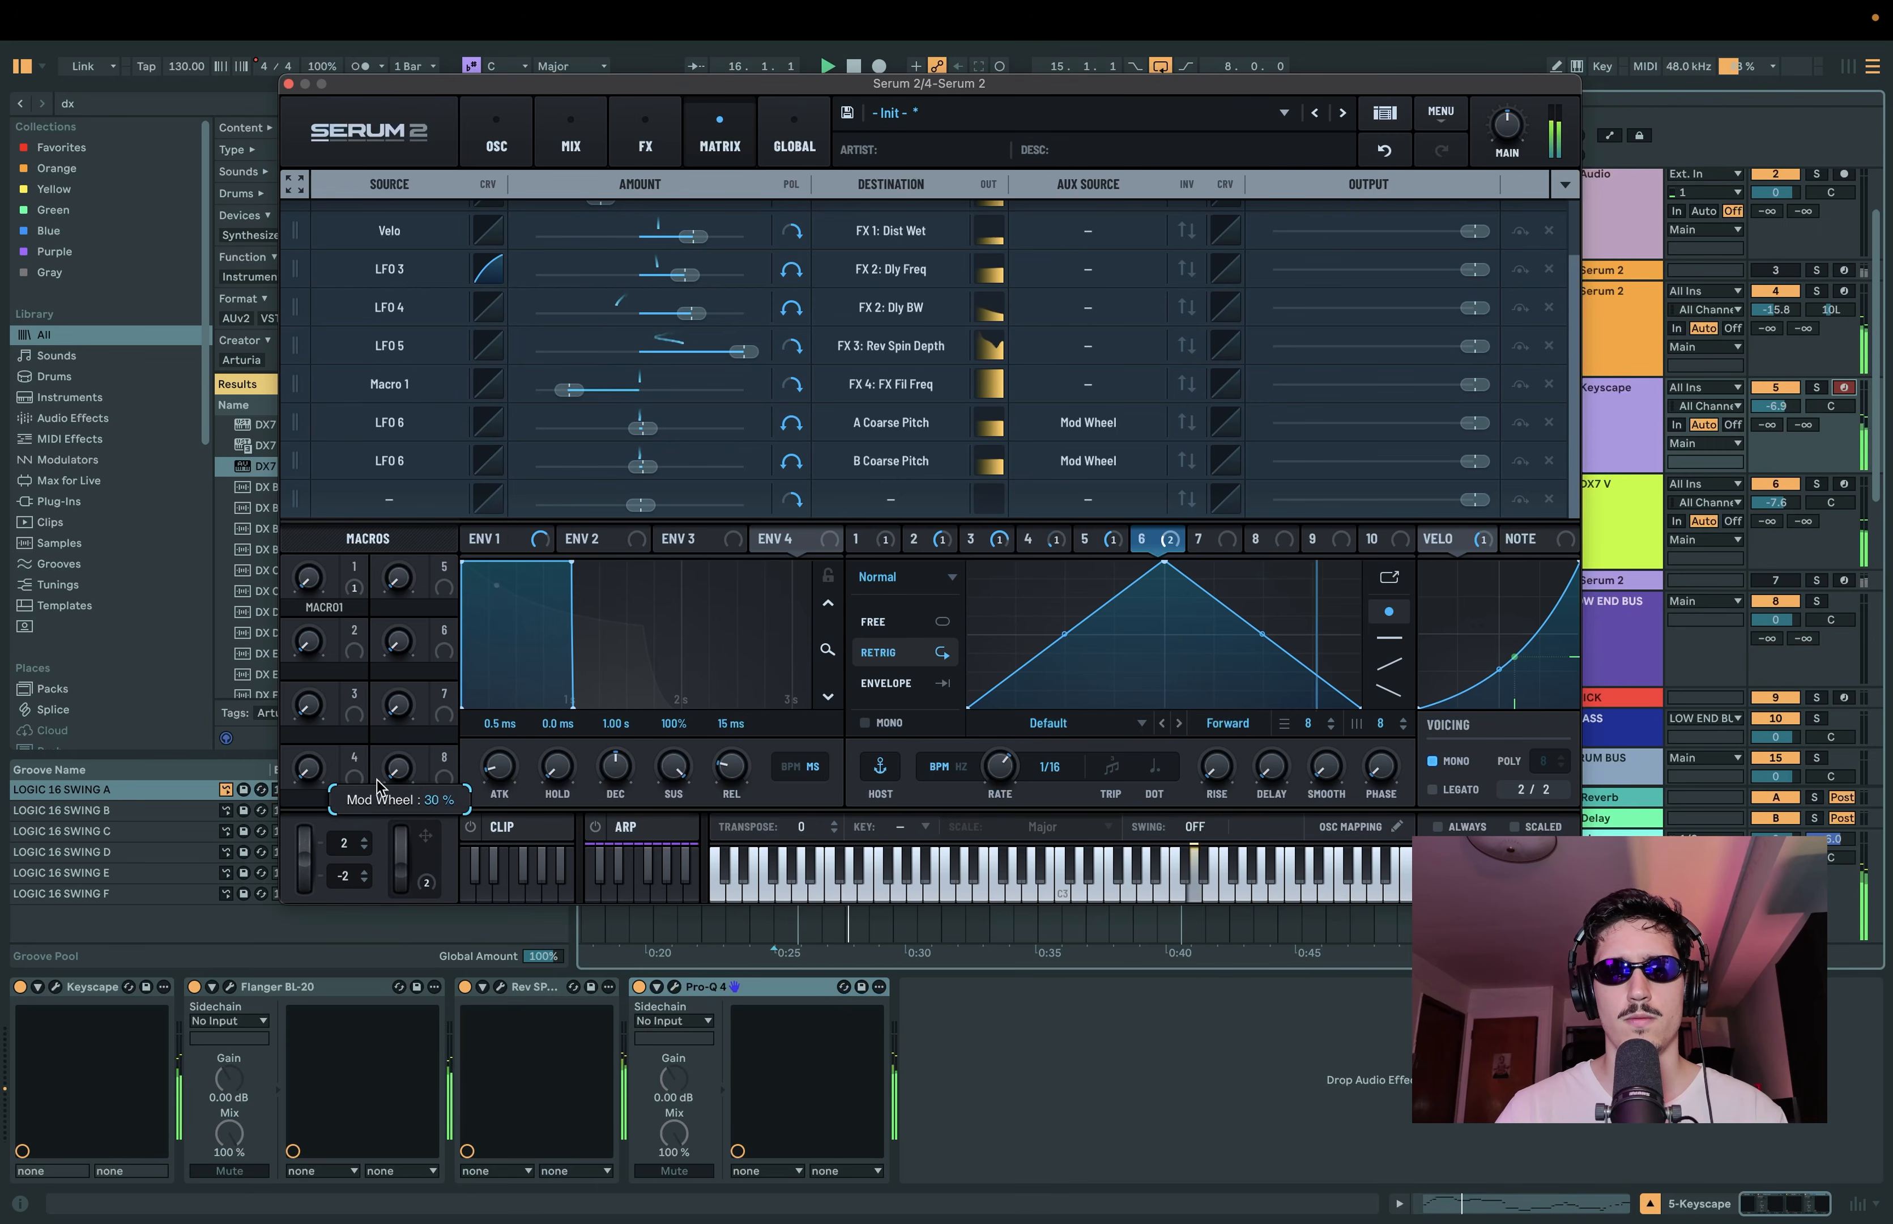
{"action": "left_click_drag", "start_coordinate": [400, 883], "coordinate": [404, 860]}
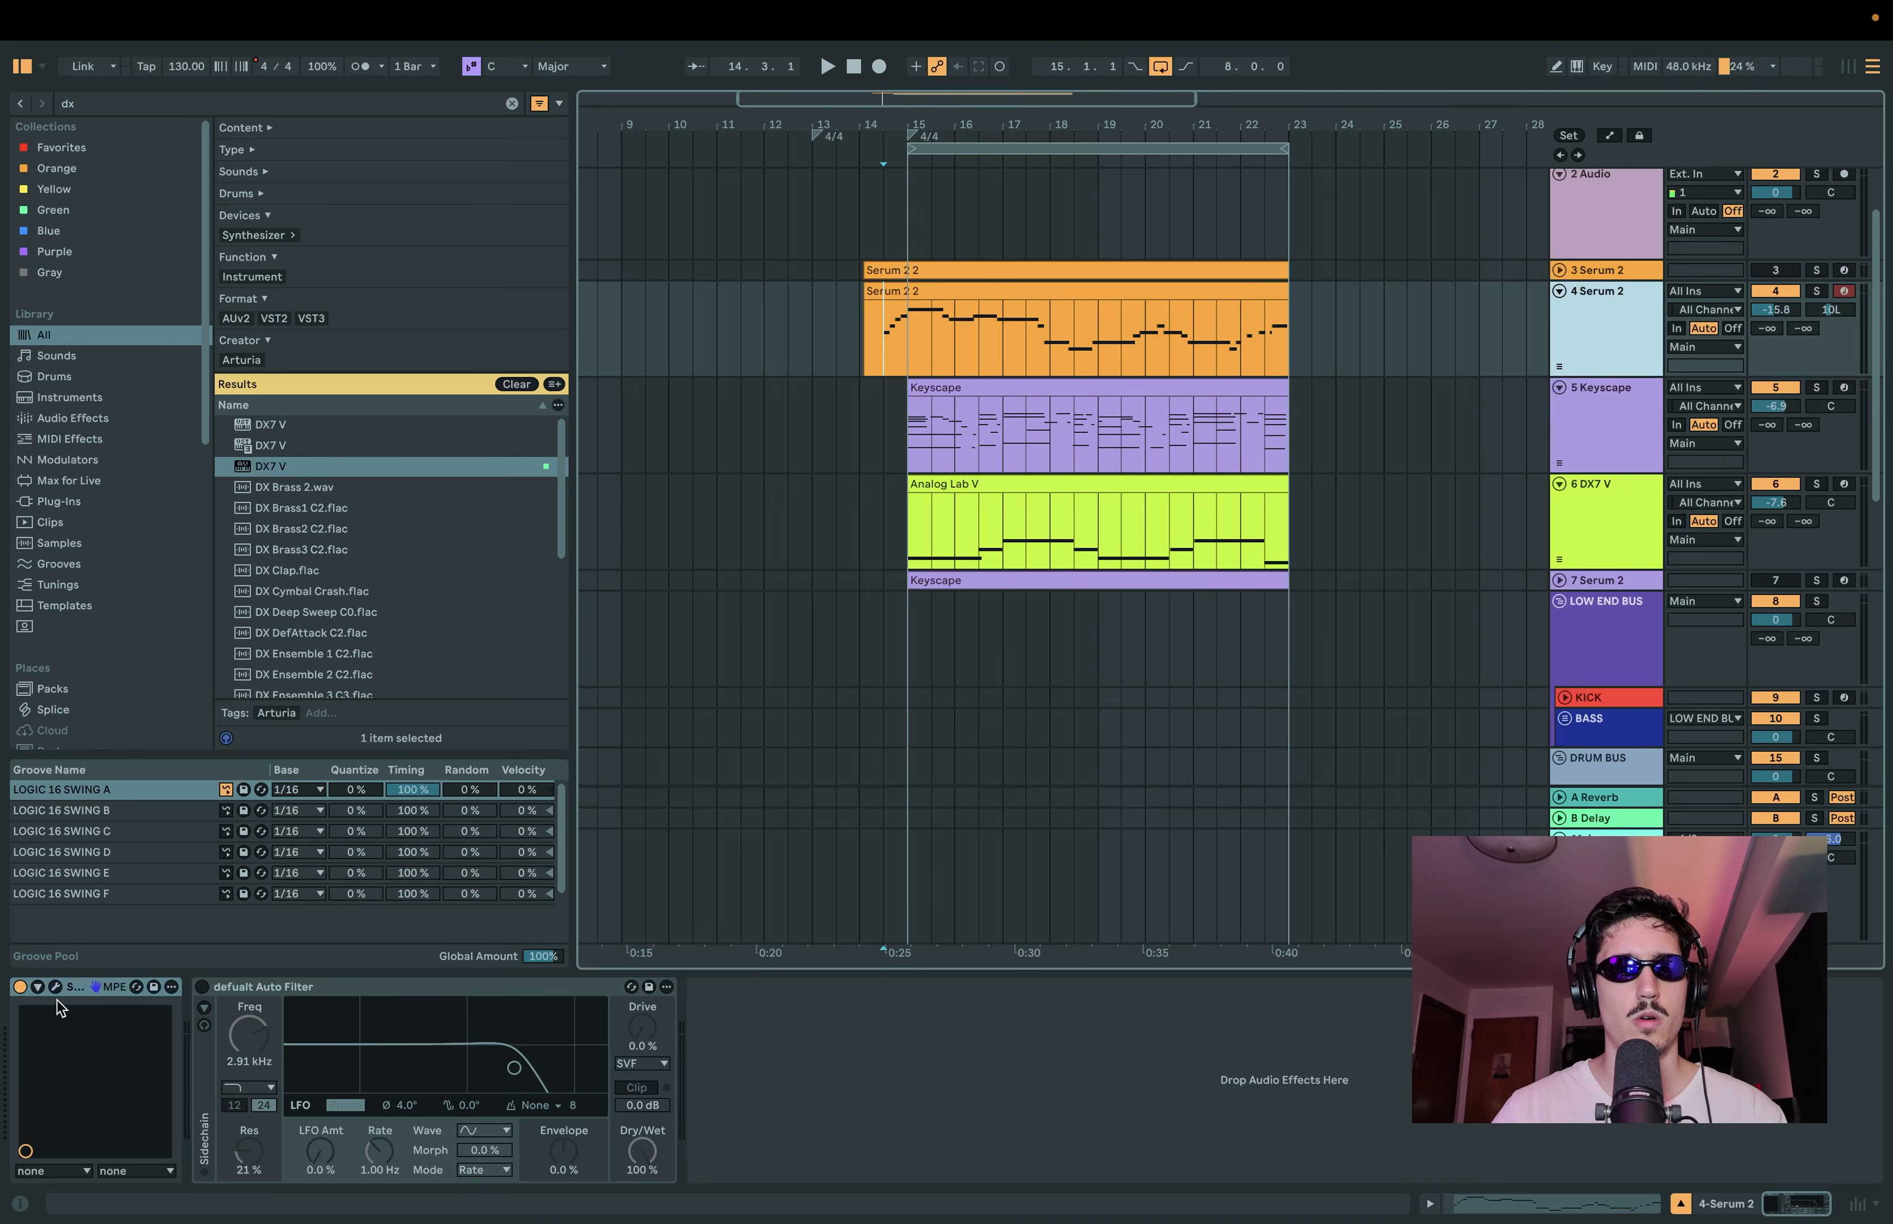
Step: Enable MIDI arrangement overdub in the project and play back the arrangement with the Serum 2 lead
{"action": "left_click", "coordinate": [56, 986]}
{"action": "left_click_drag", "start_coordinate": [1090, 92], "coordinate": [1041, 703]}
{"action": "left_click", "coordinate": [915, 68]}
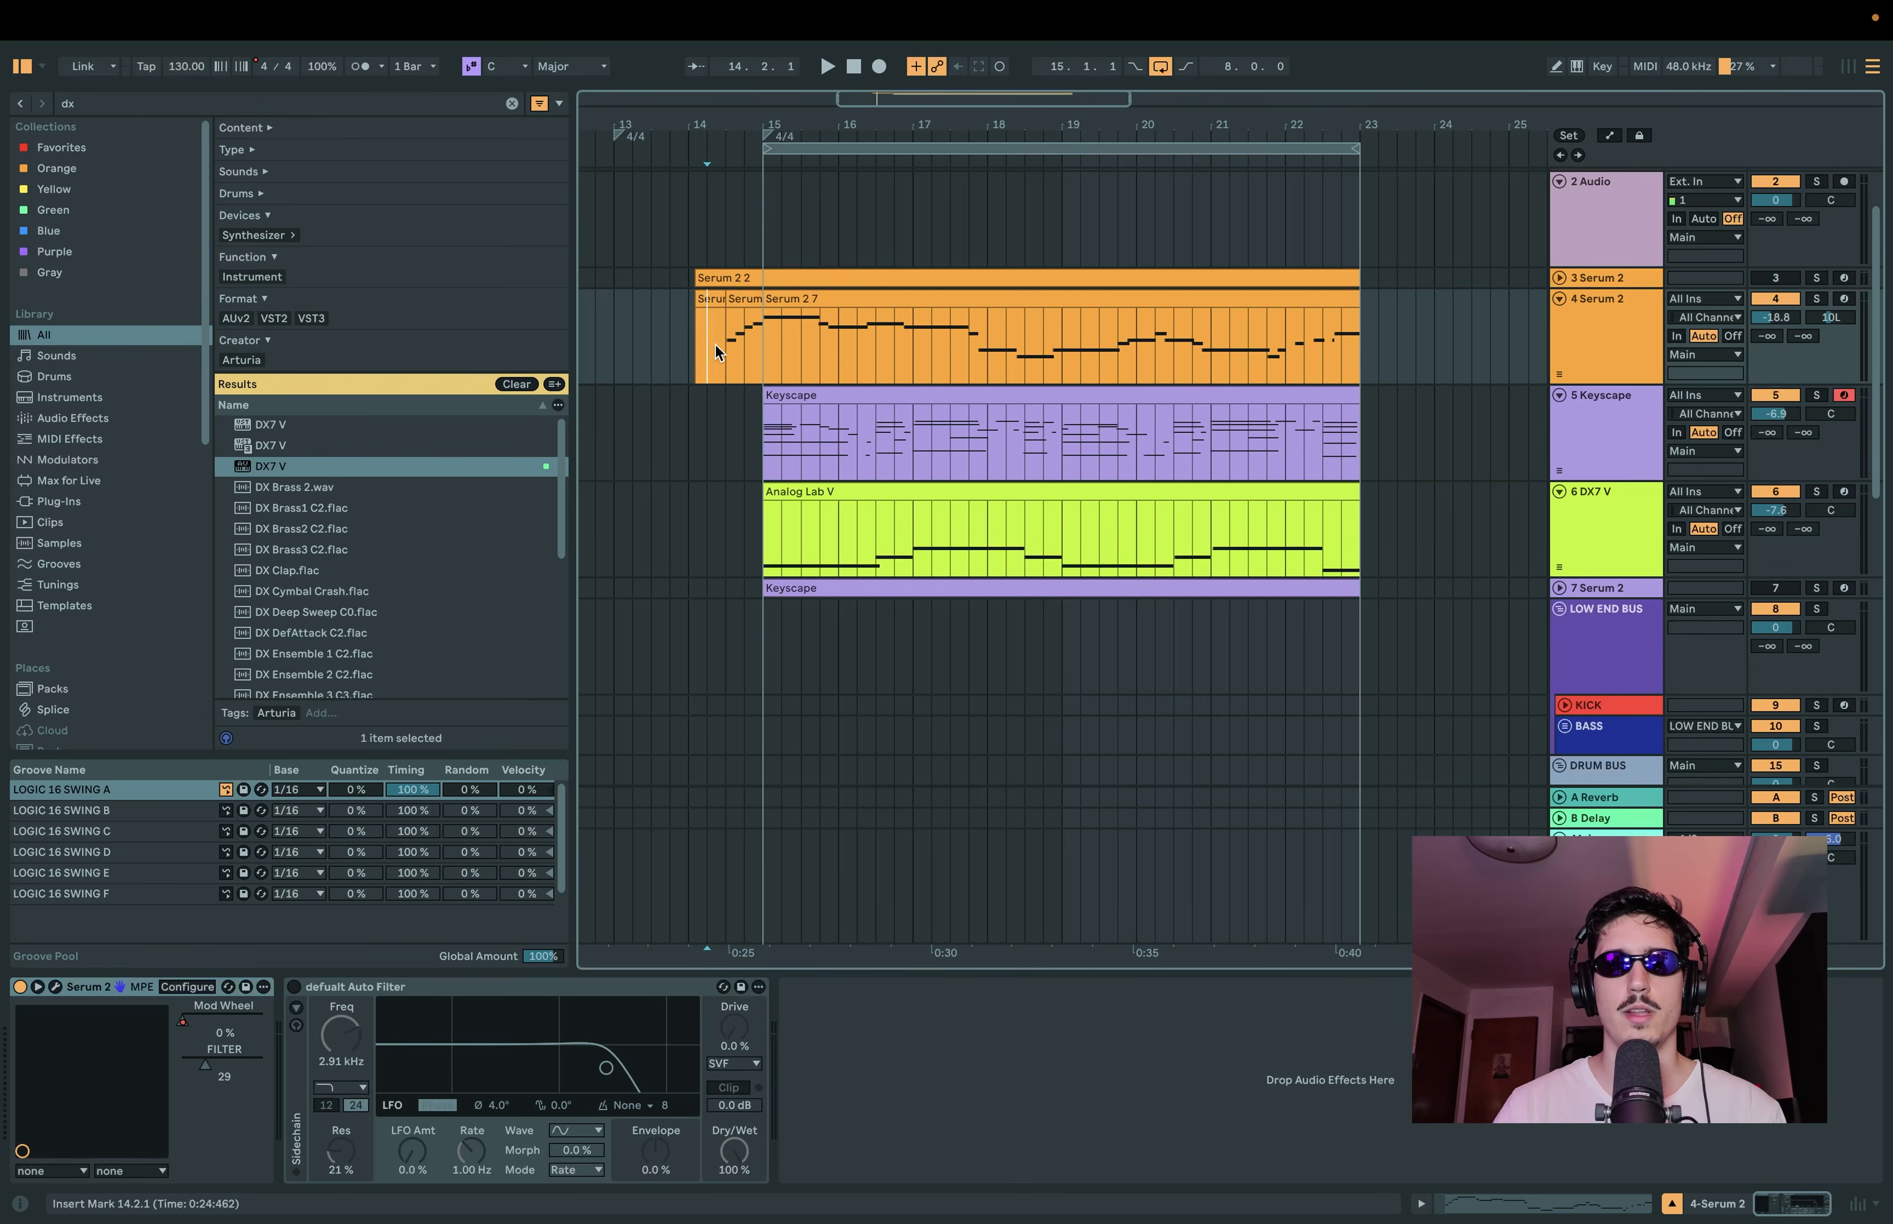
{"action": "key", "text": "space"}
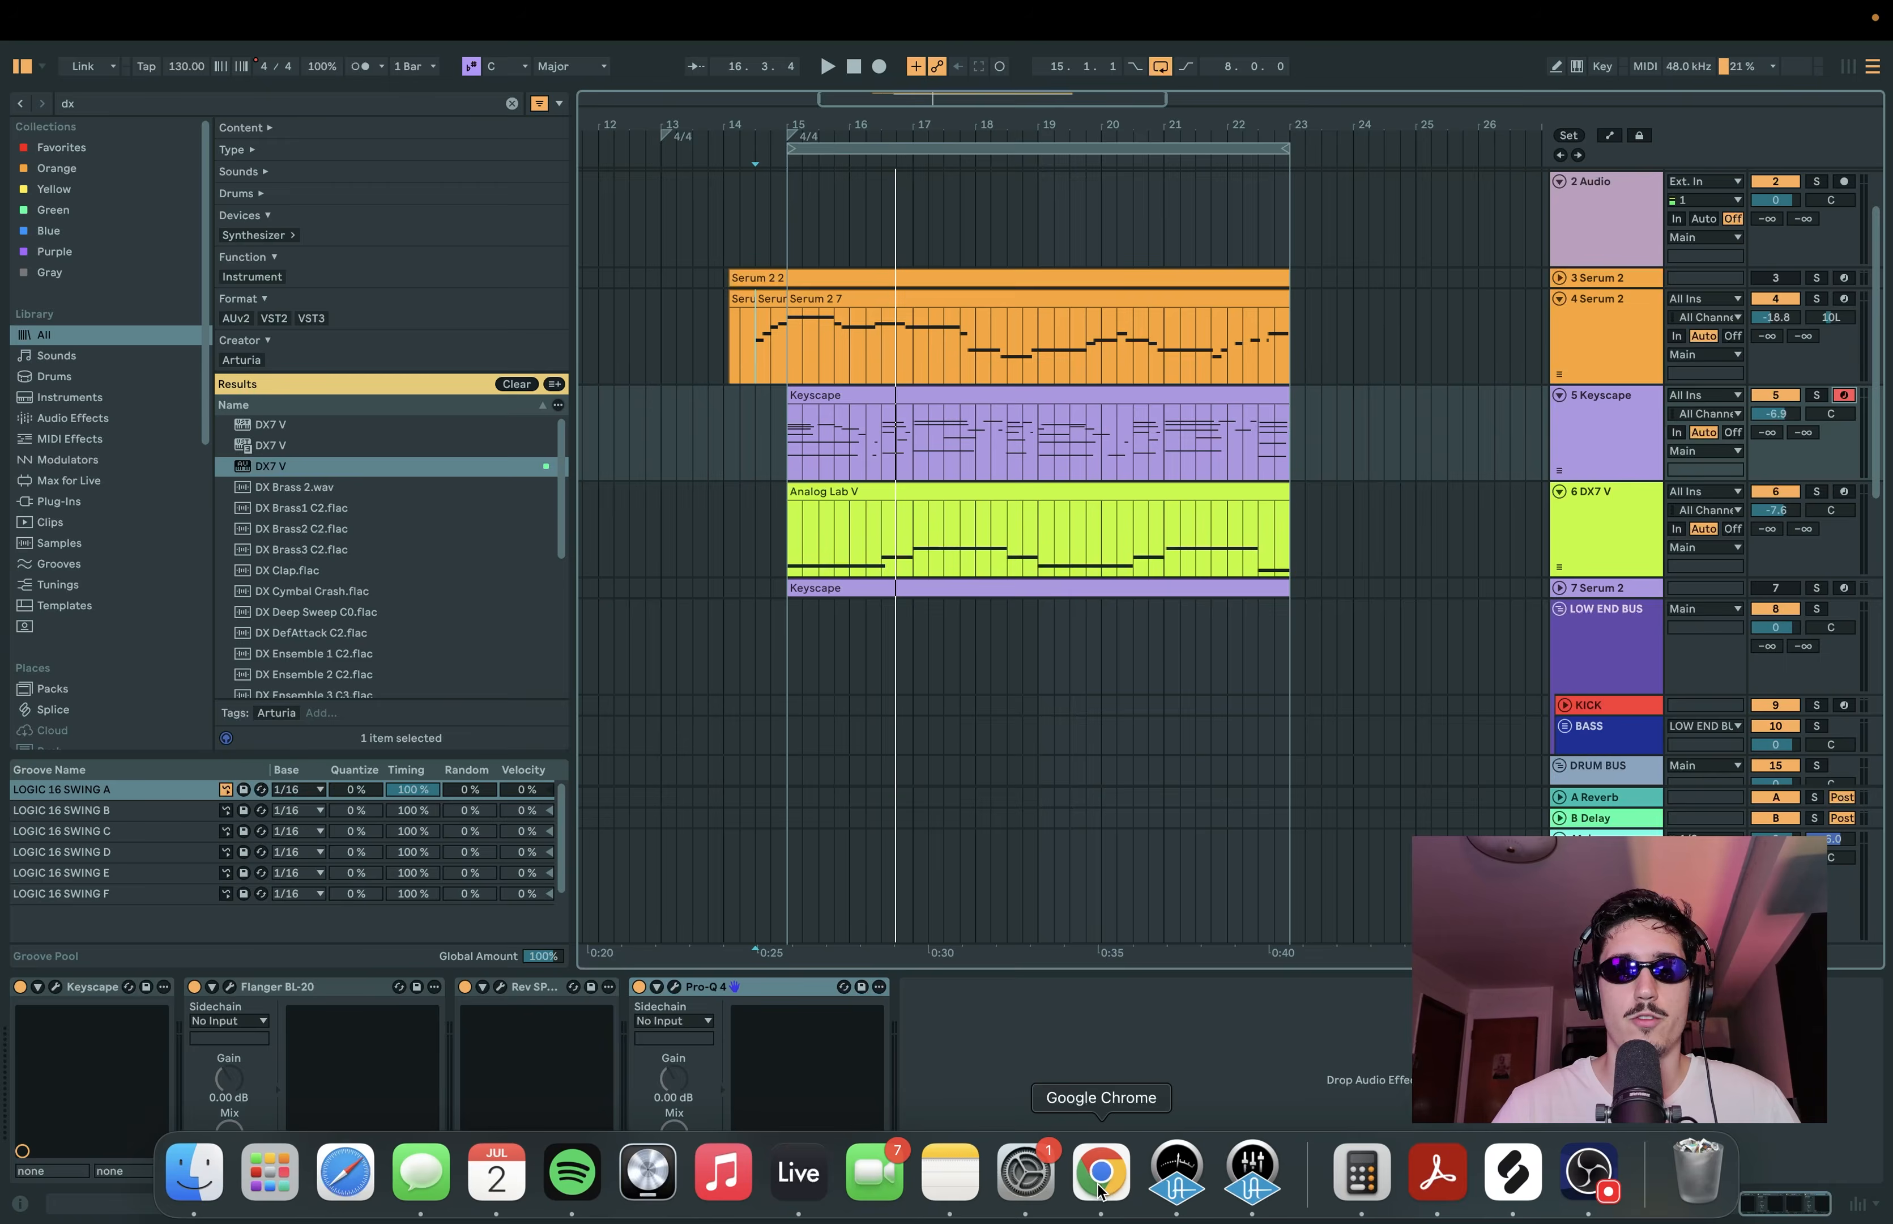
Step: Switch to Google Chrome to view the SpongeBob floating meme, and return to the arrangement in Ableton Live
{"action": "left_click", "coordinate": [1101, 1170]}
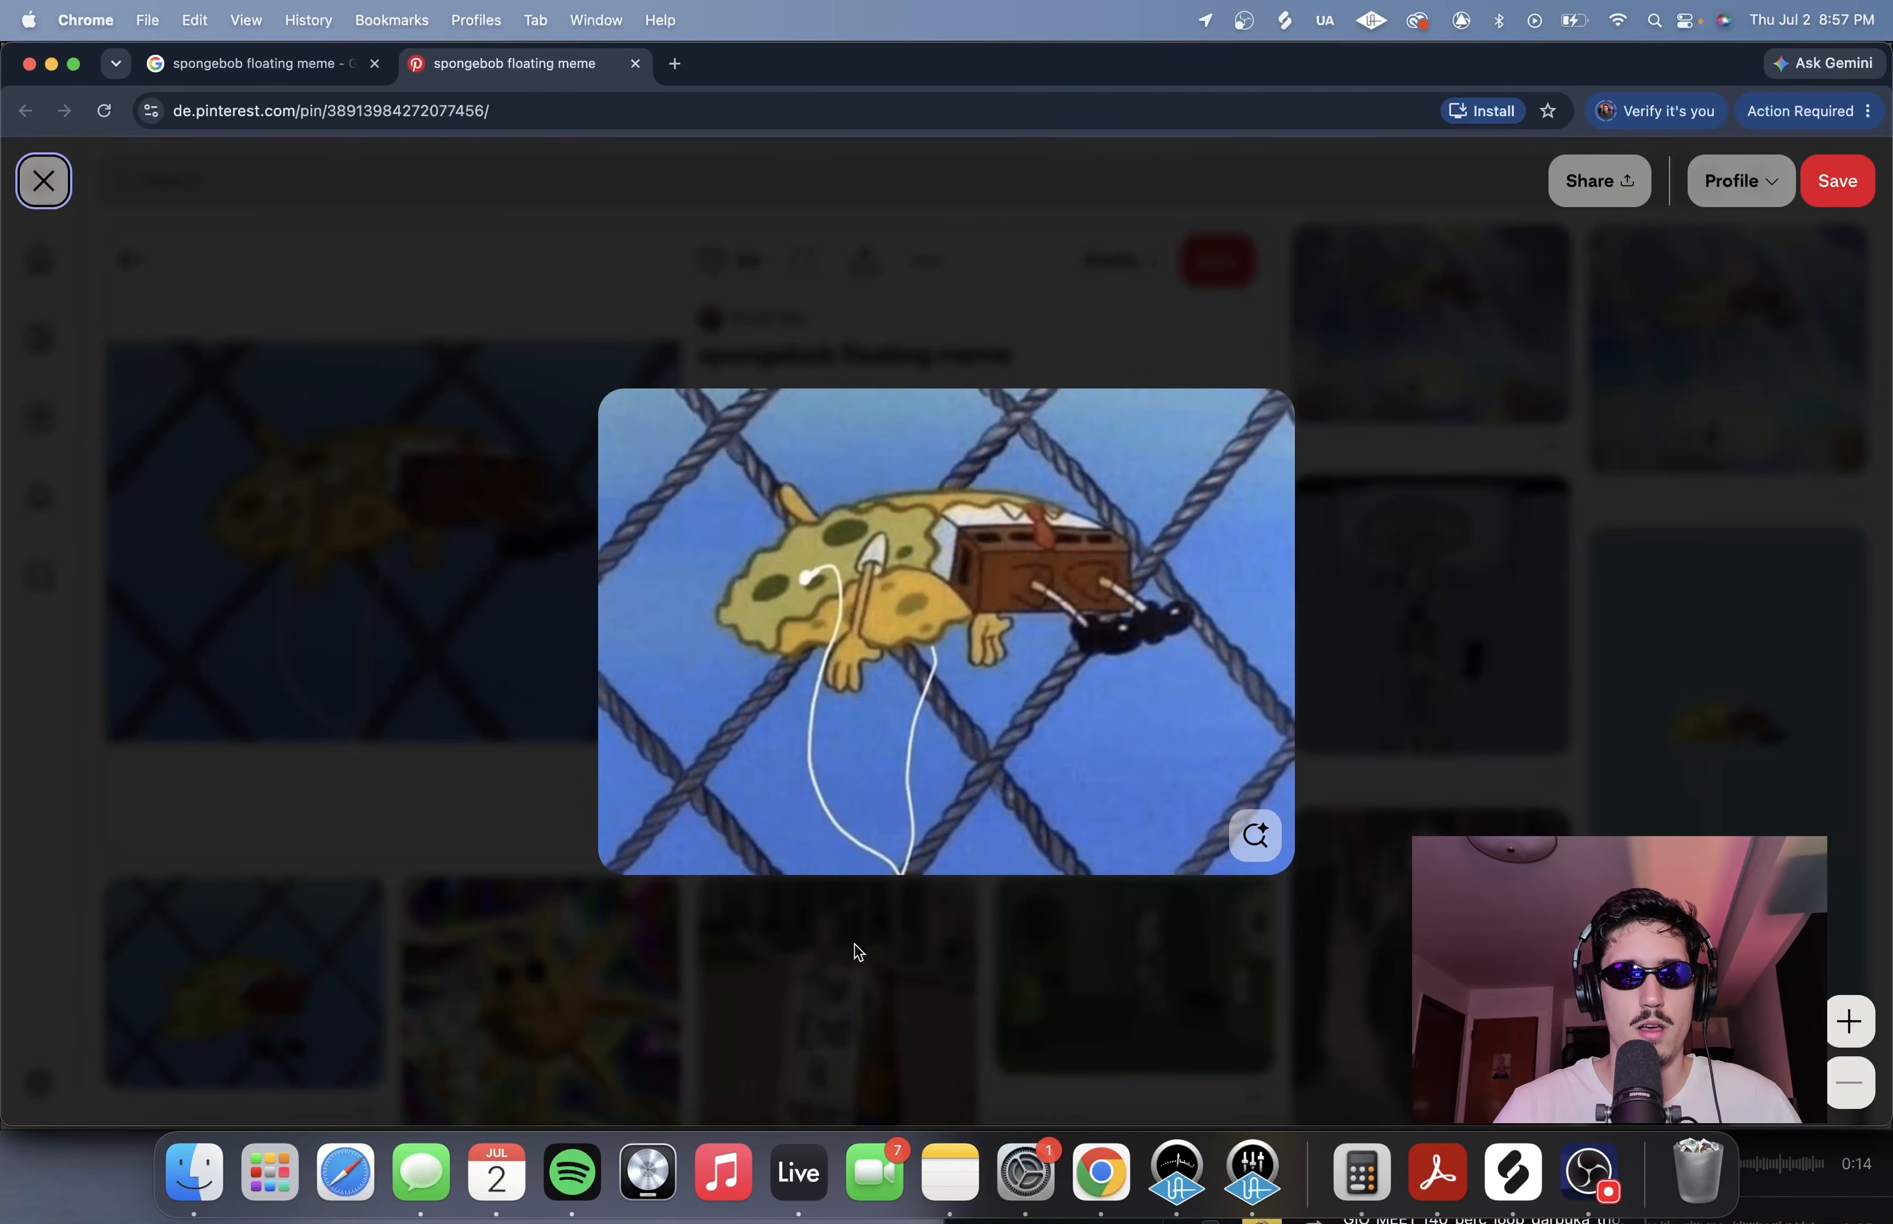
{"action": "left_click", "coordinate": [800, 1169]}
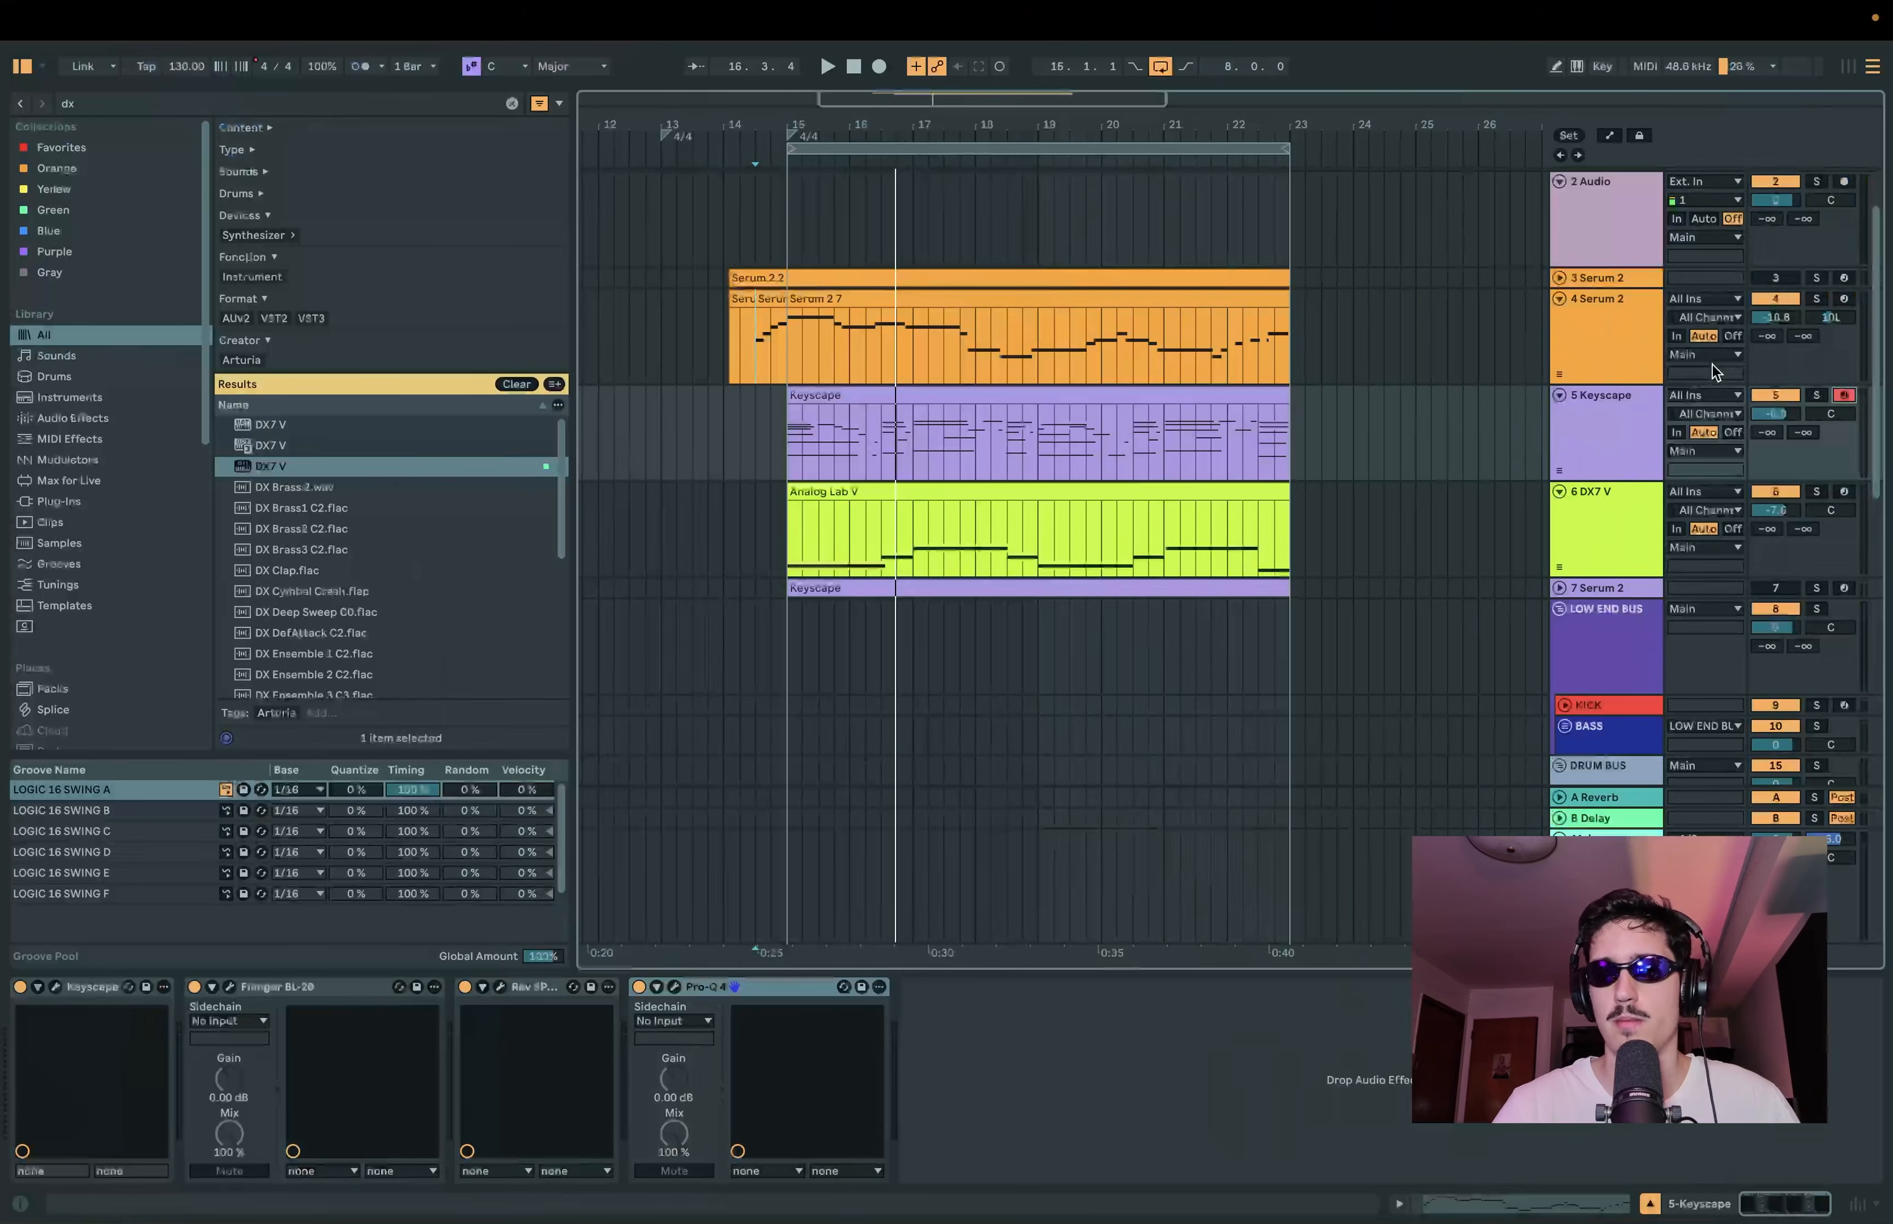
{"action": "scroll", "coordinate": [1344, 529], "scroll_direction": "down", "scroll_amount": 1}
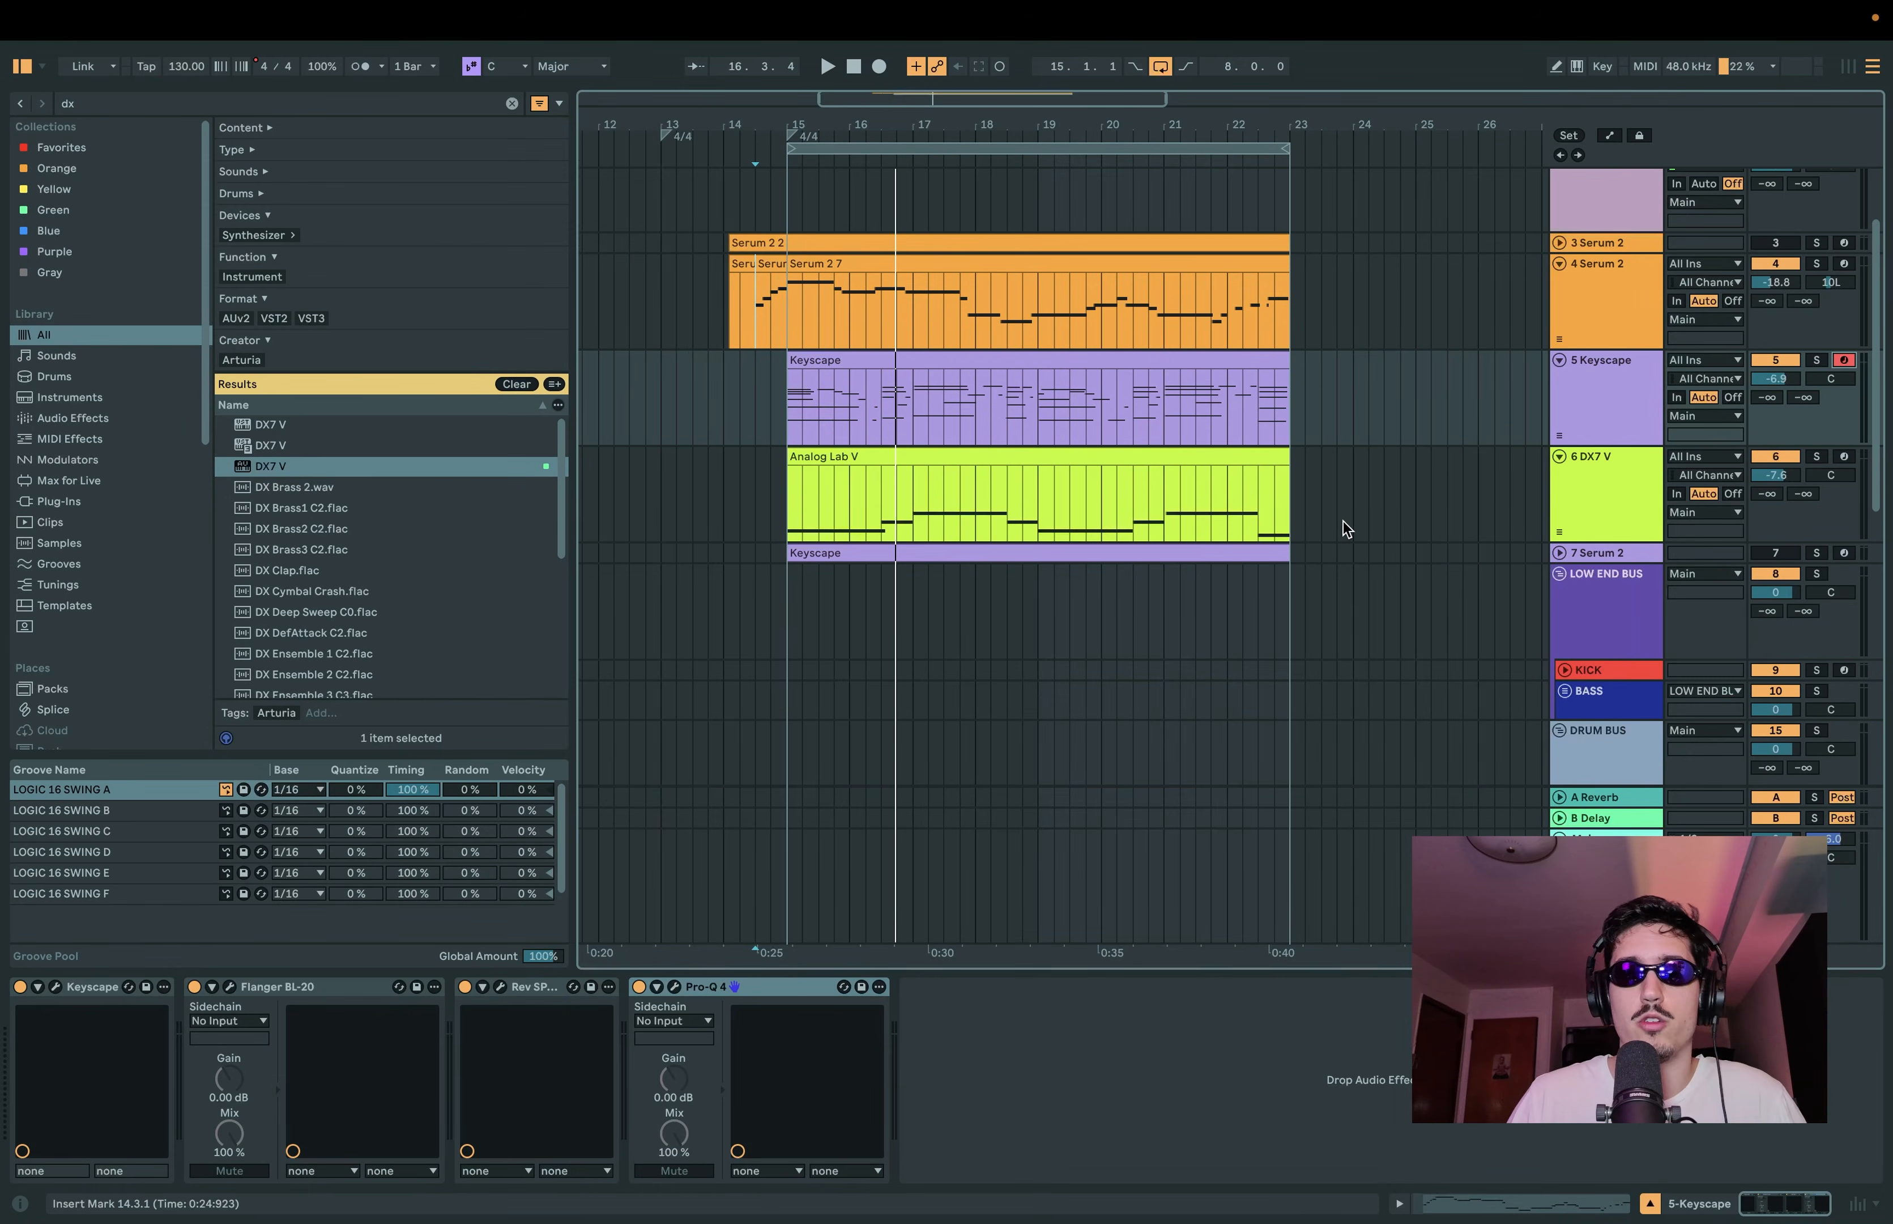